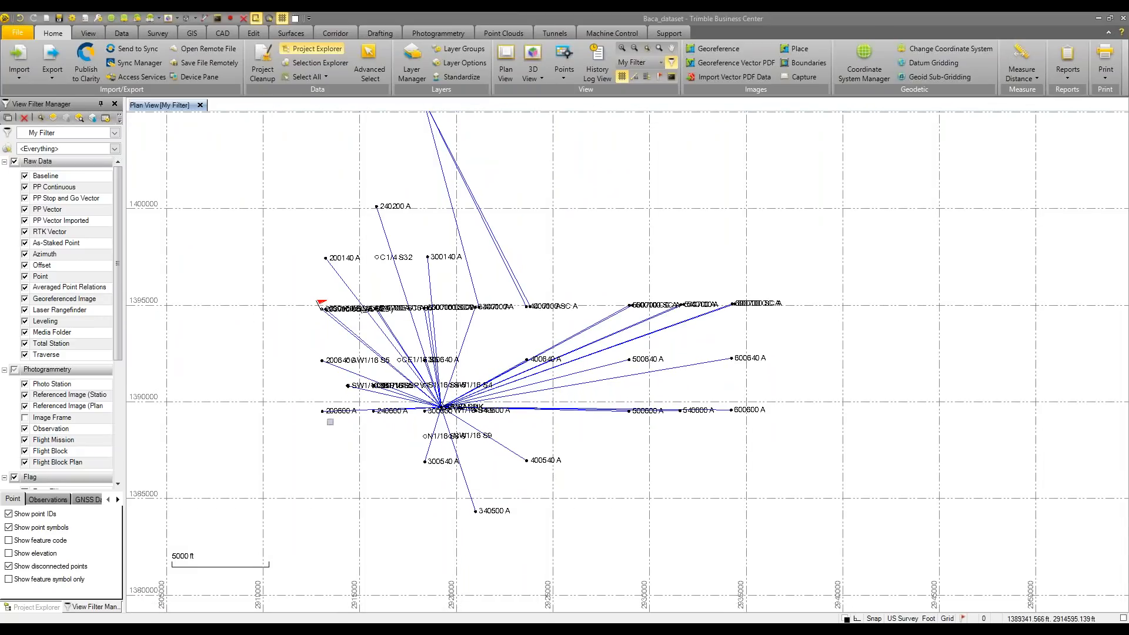
Show the 1983 resurvey plat in View Filter Manager and centre the map on Sections 2 and 3
drag(118, 337, 99, 462)
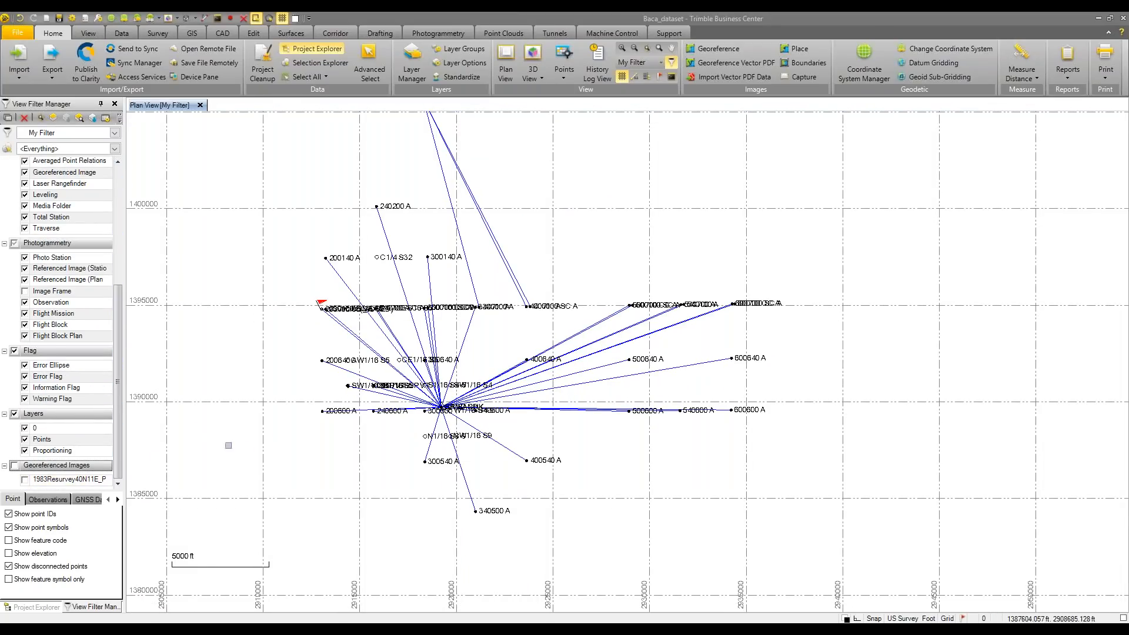
click(25, 479)
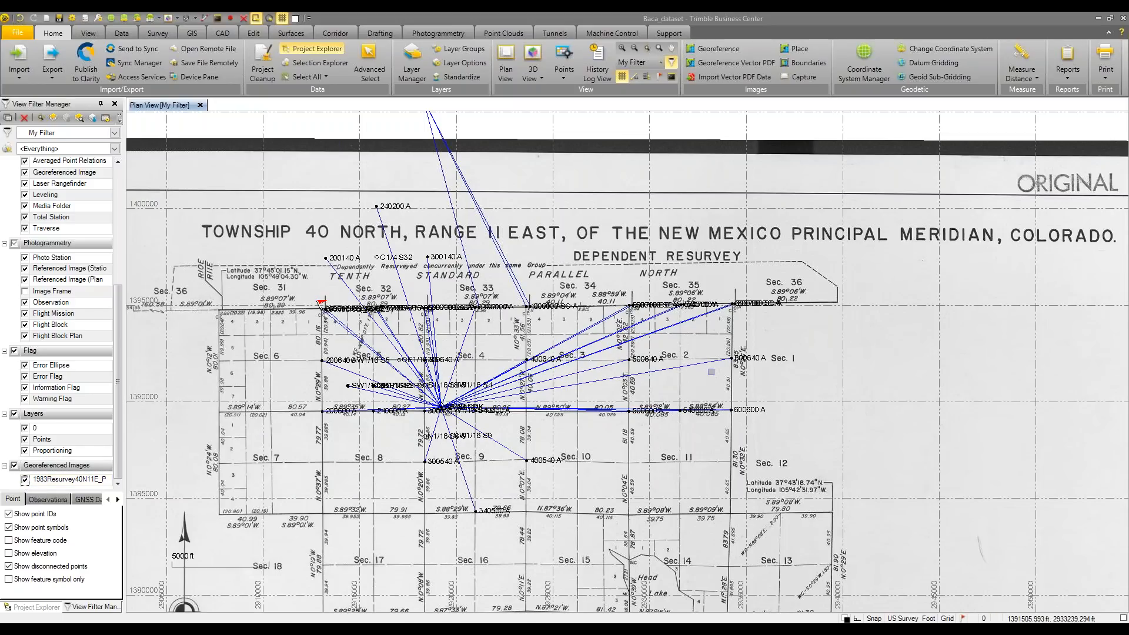
scroll(706, 369, up, 1)
scroll(706, 368, up, 2)
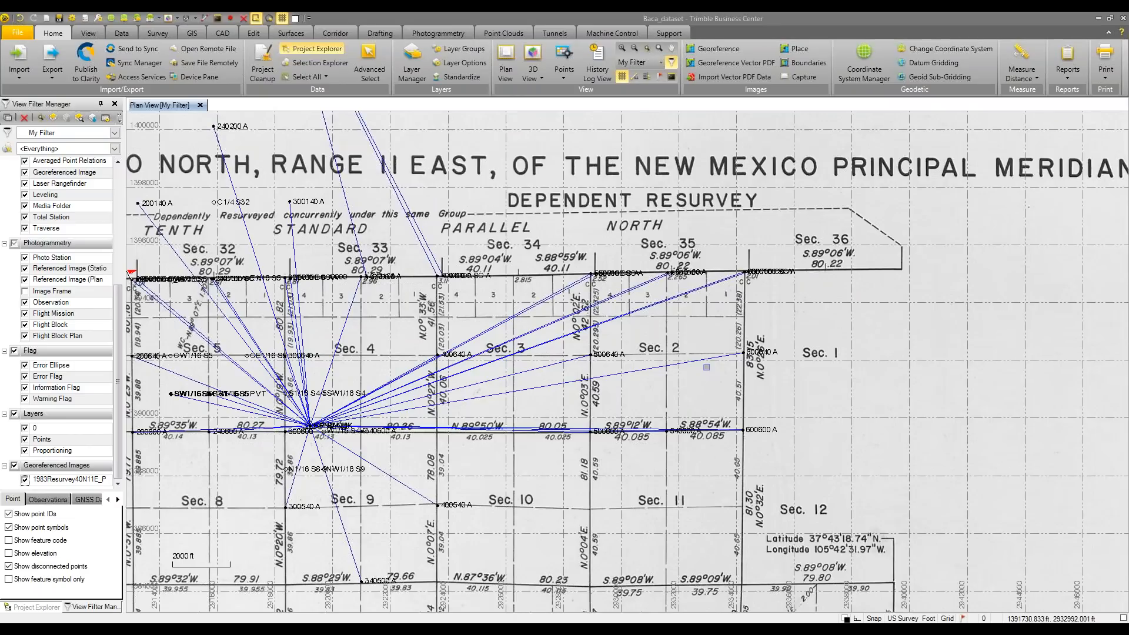
scroll(706, 367, up, 3)
middle_drag(686, 336, 689, 353)
scroll(678, 354, up, 2)
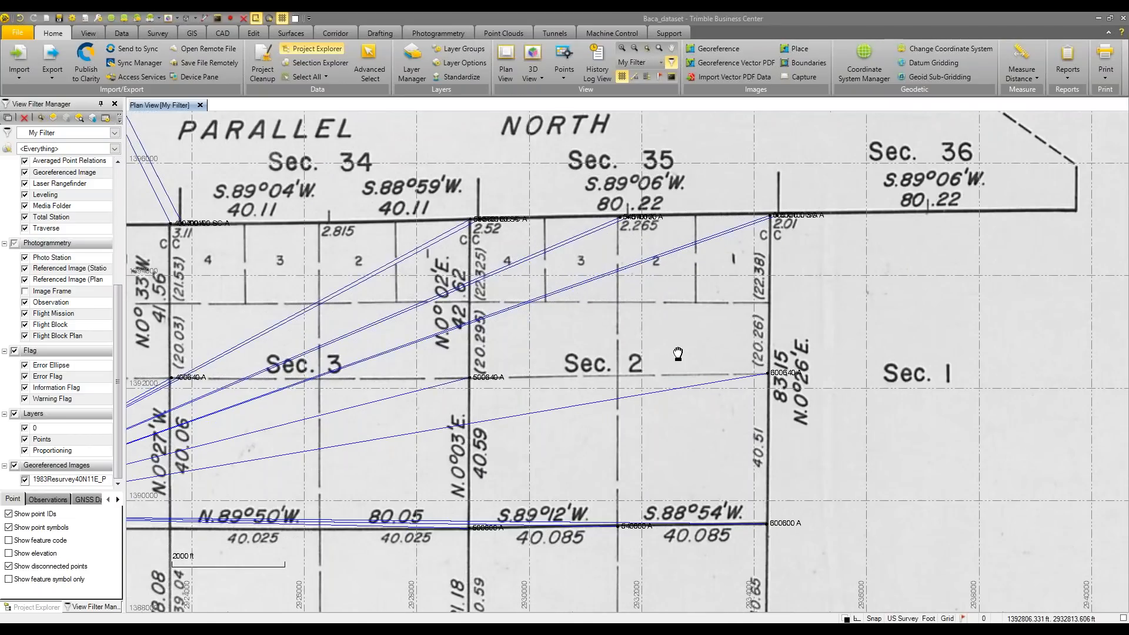
scroll(678, 353, down, 2)
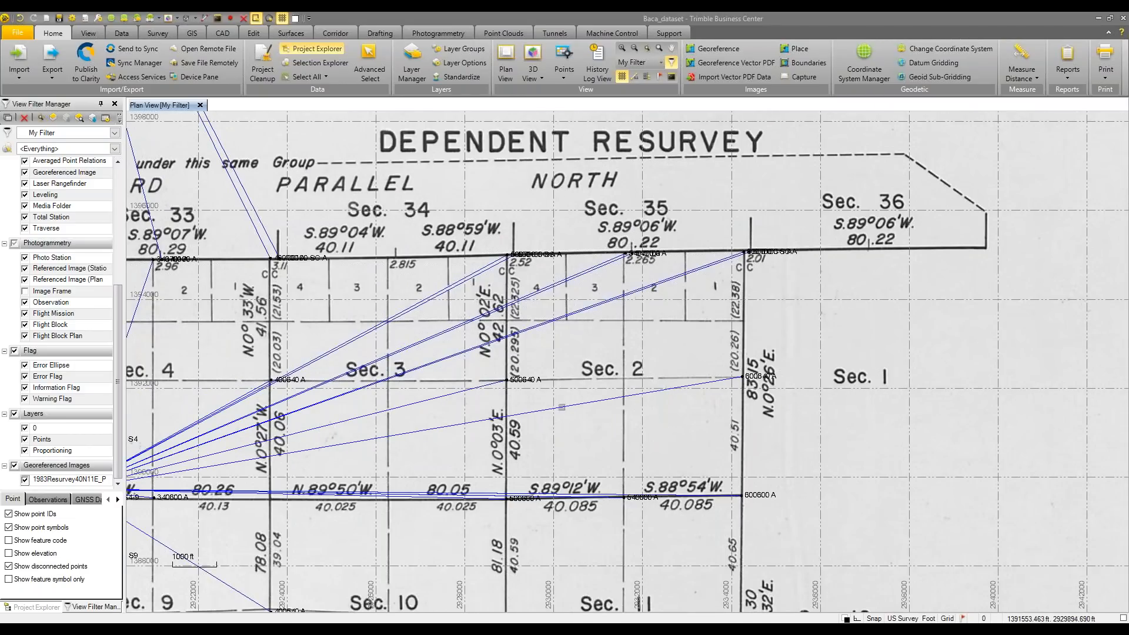
Set the 1983Resurvey40N11E.pdf plat image's Transparency to 50 in its Properties
click(52, 607)
click(23, 139)
click(7, 138)
right_click(40, 171)
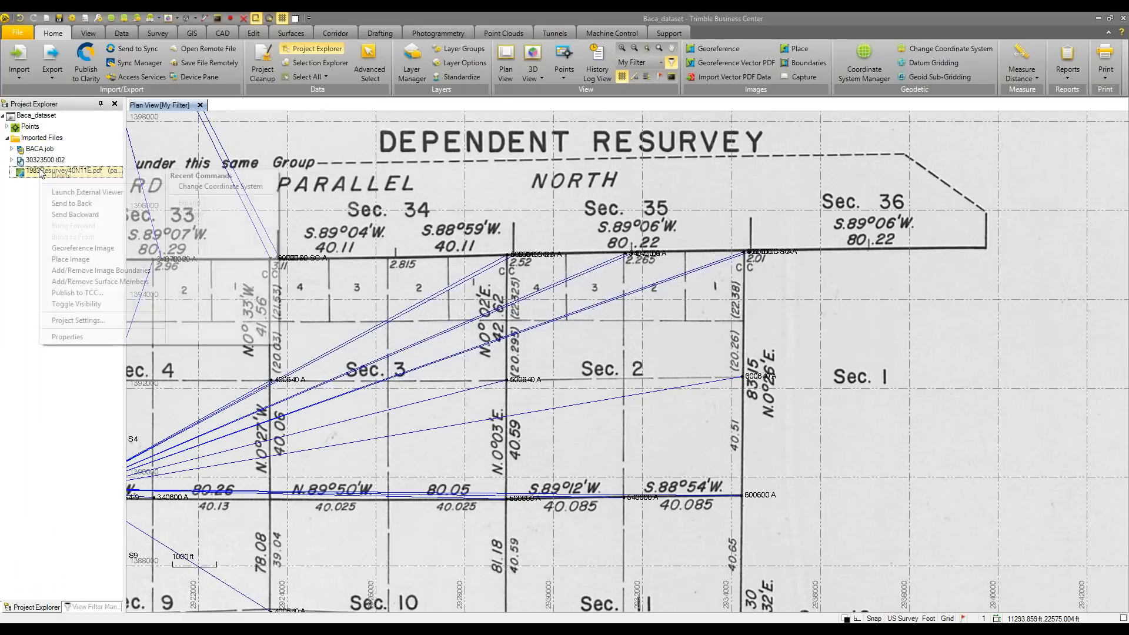
click(70, 339)
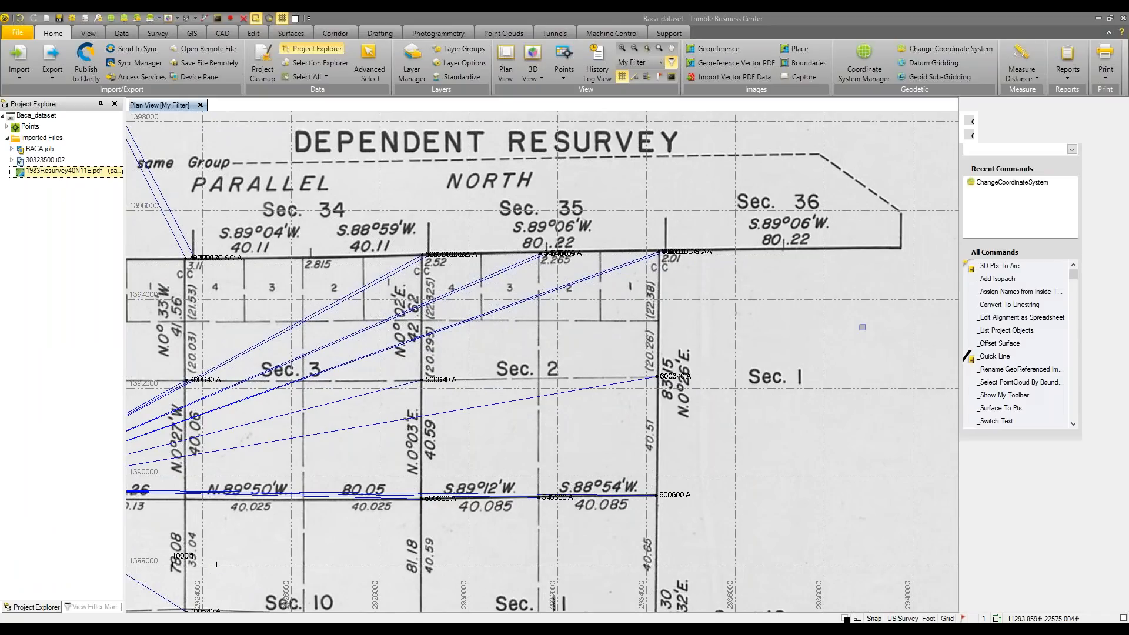
click(1014, 428)
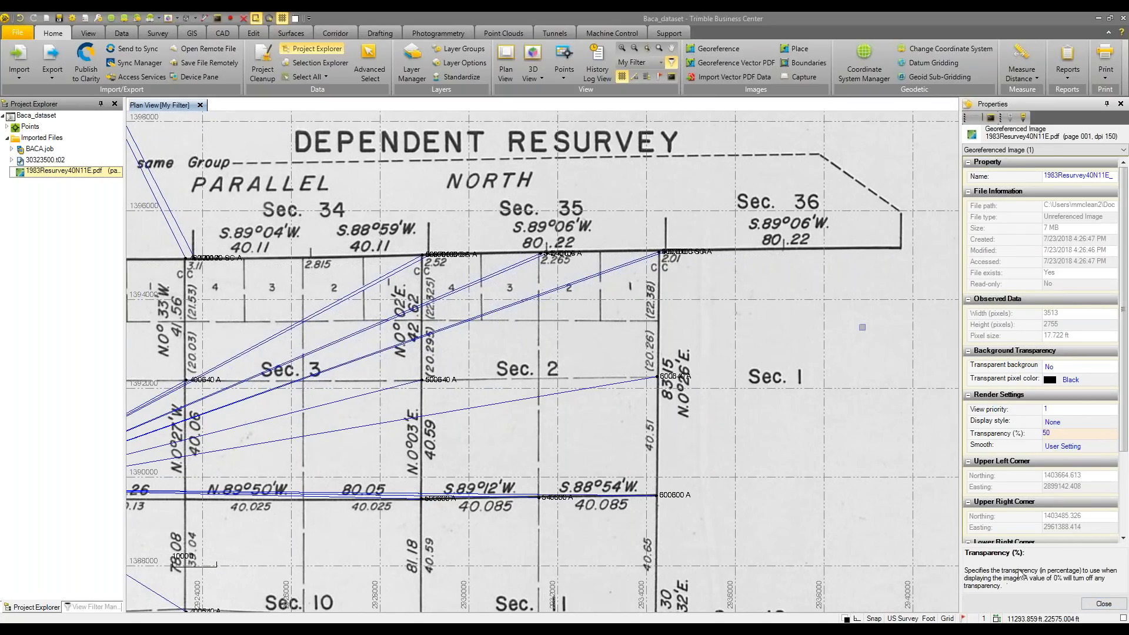
click(1103, 603)
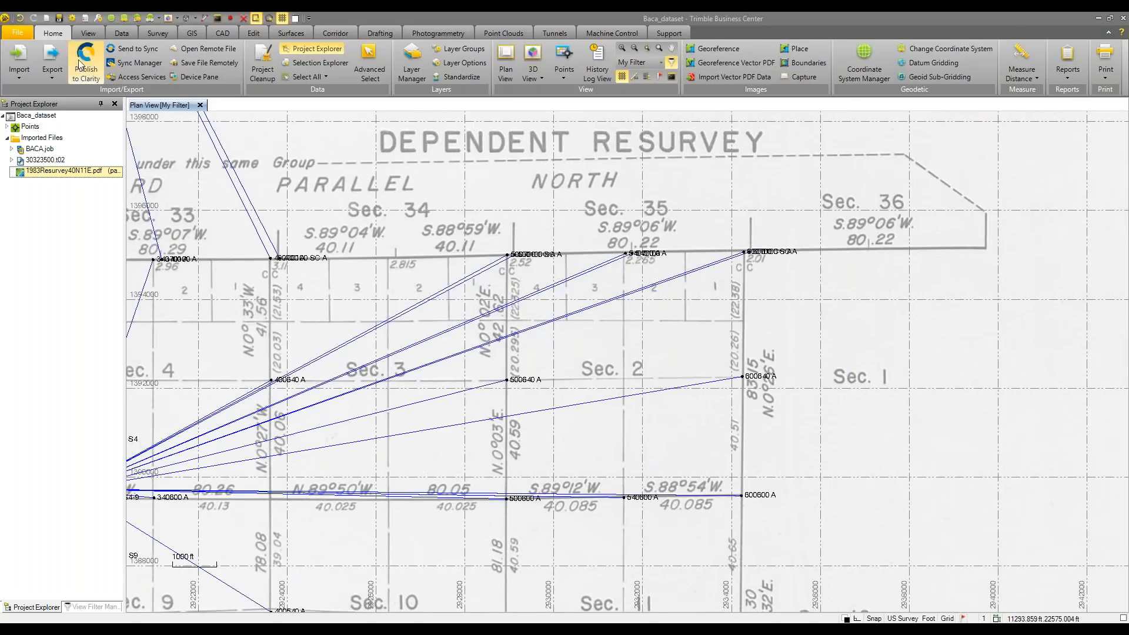
click(76, 607)
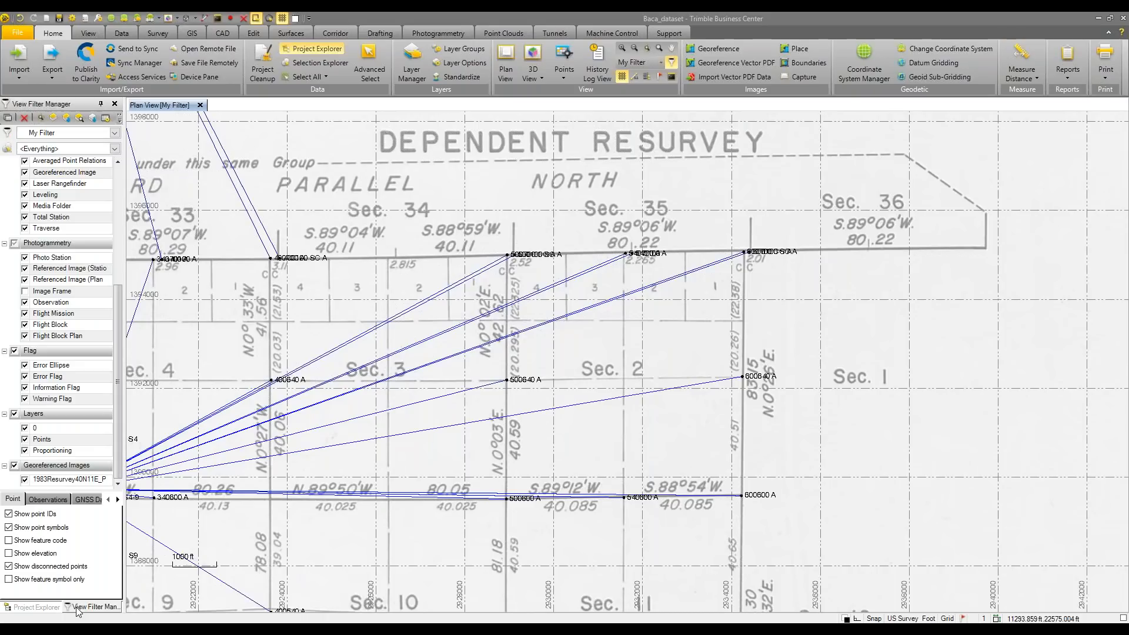
Set the Points layer colour to Purple in Layer Manager
click(159, 33)
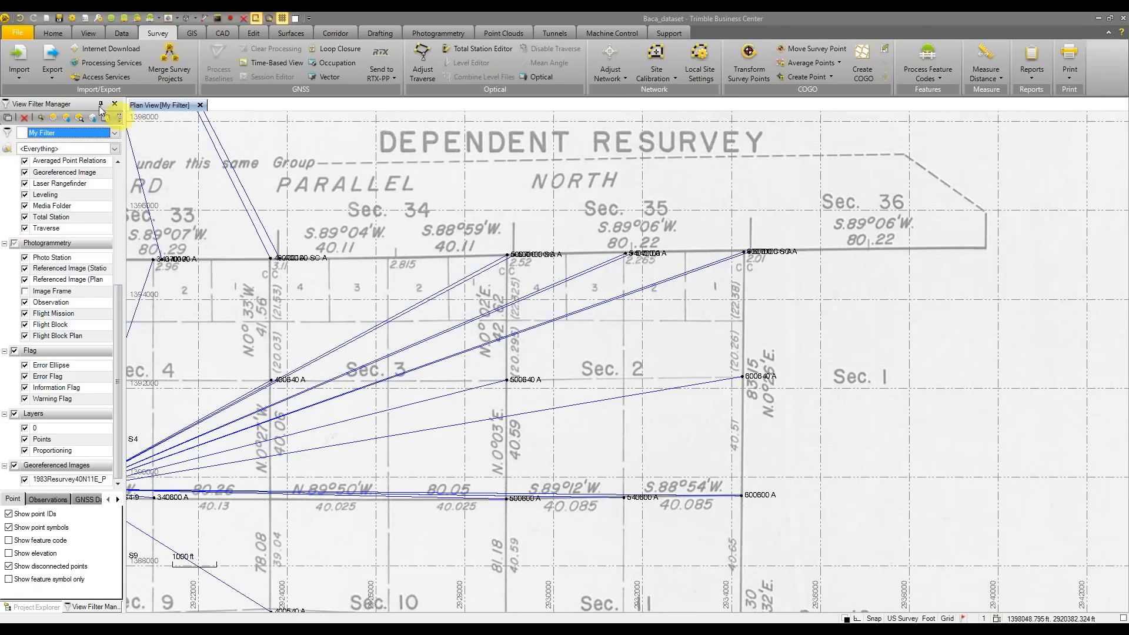
click(220, 33)
click(20, 59)
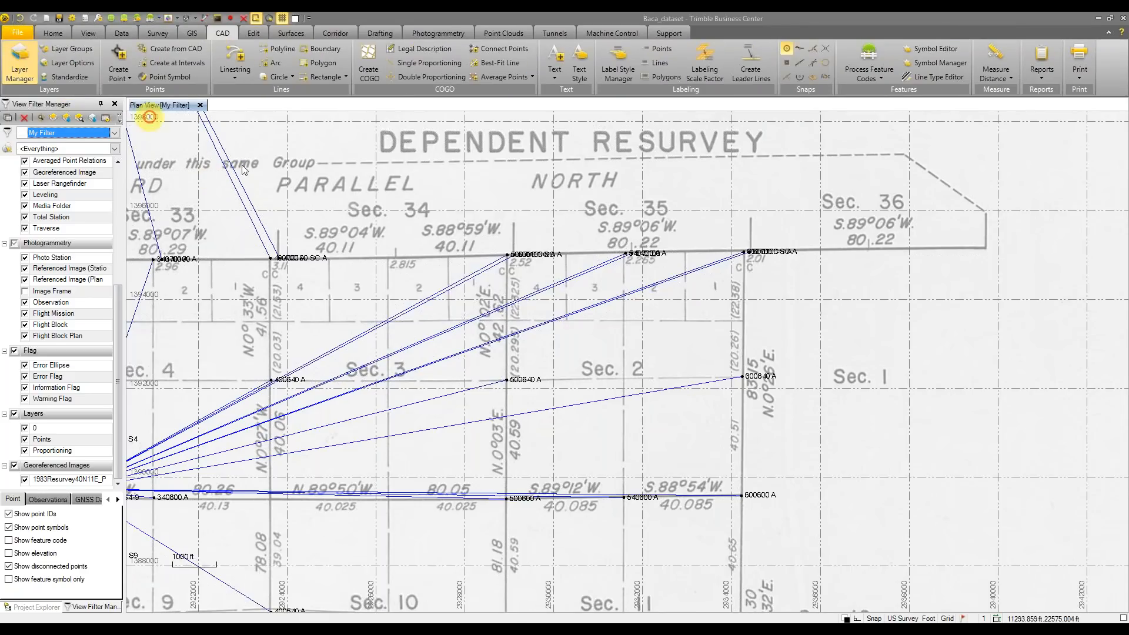
click(473, 182)
click(499, 183)
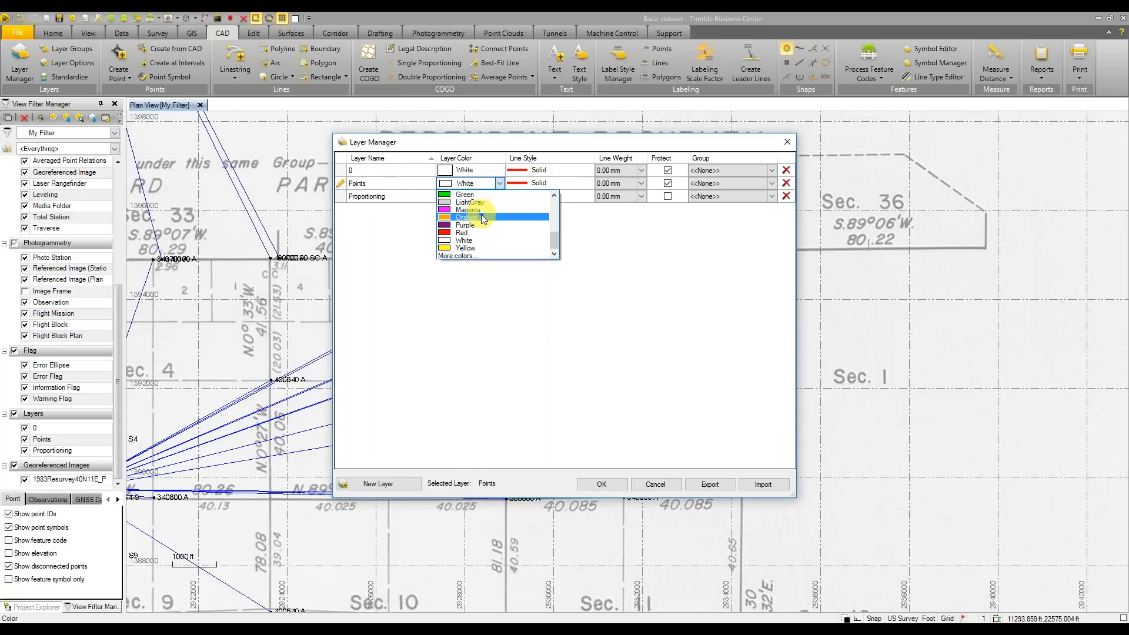
click(475, 224)
click(609, 486)
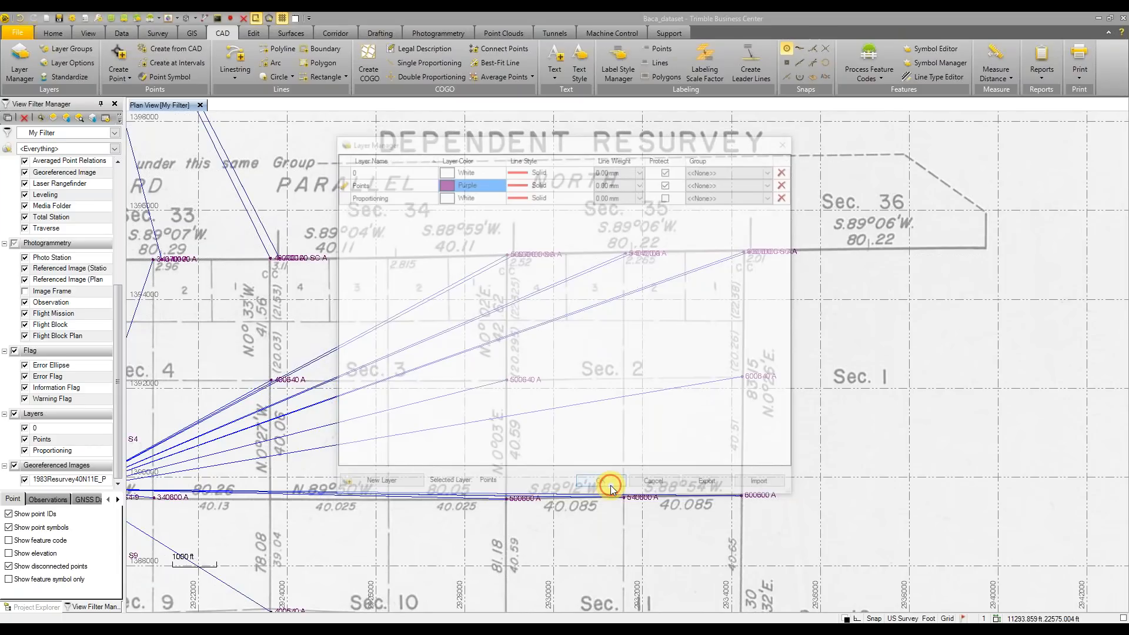
Centre the view on the Sec. 1 / Sec. 2 section line and start Single Proportioning
scroll(658, 317, up, 2)
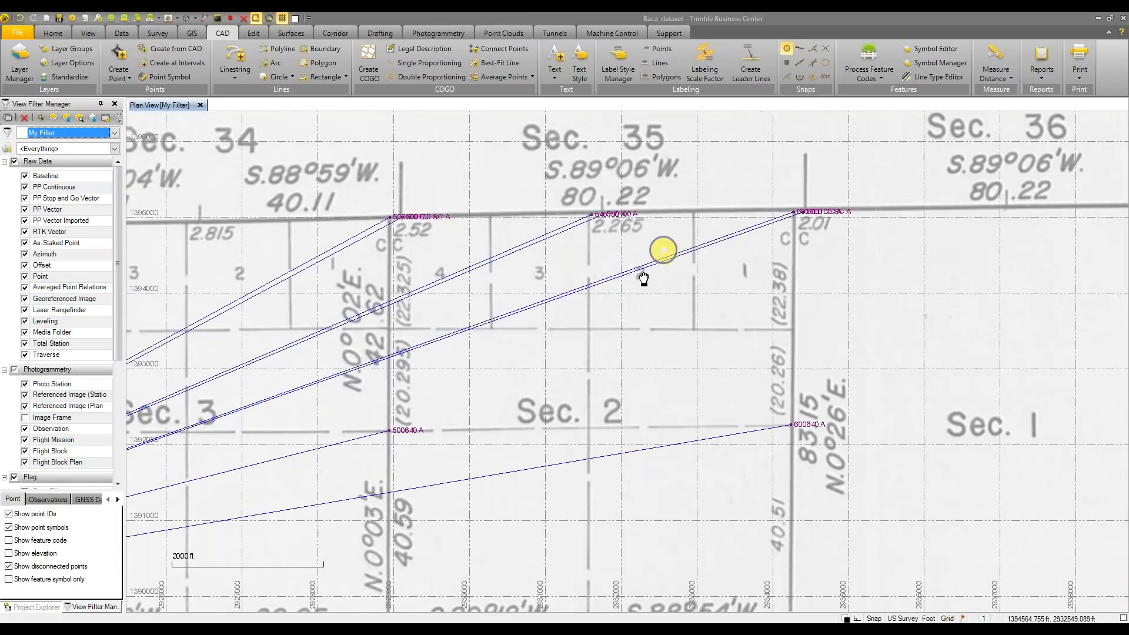
middle_drag(644, 279, 594, 332)
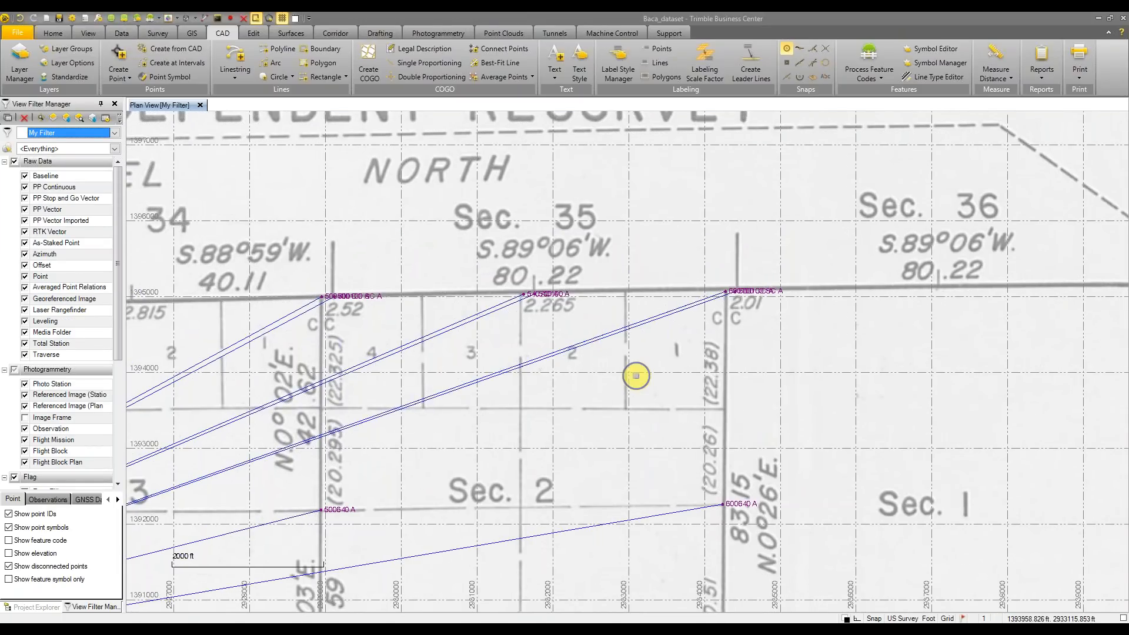
middle_drag(637, 373, 680, 212)
scroll(640, 298, down, 2)
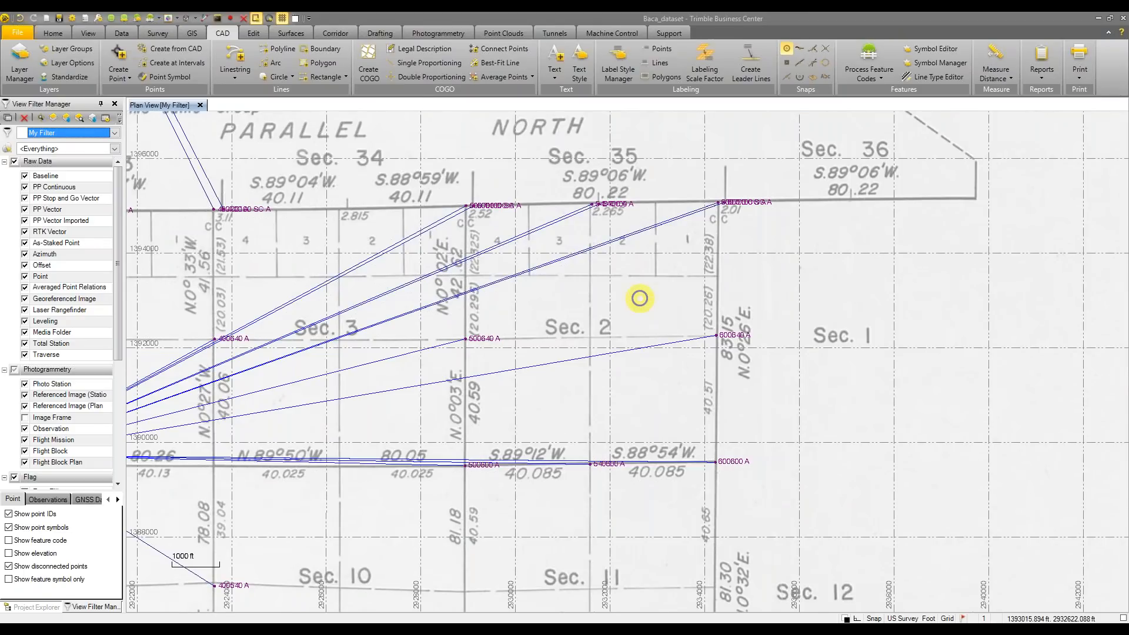
middle_drag(764, 365, 740, 358)
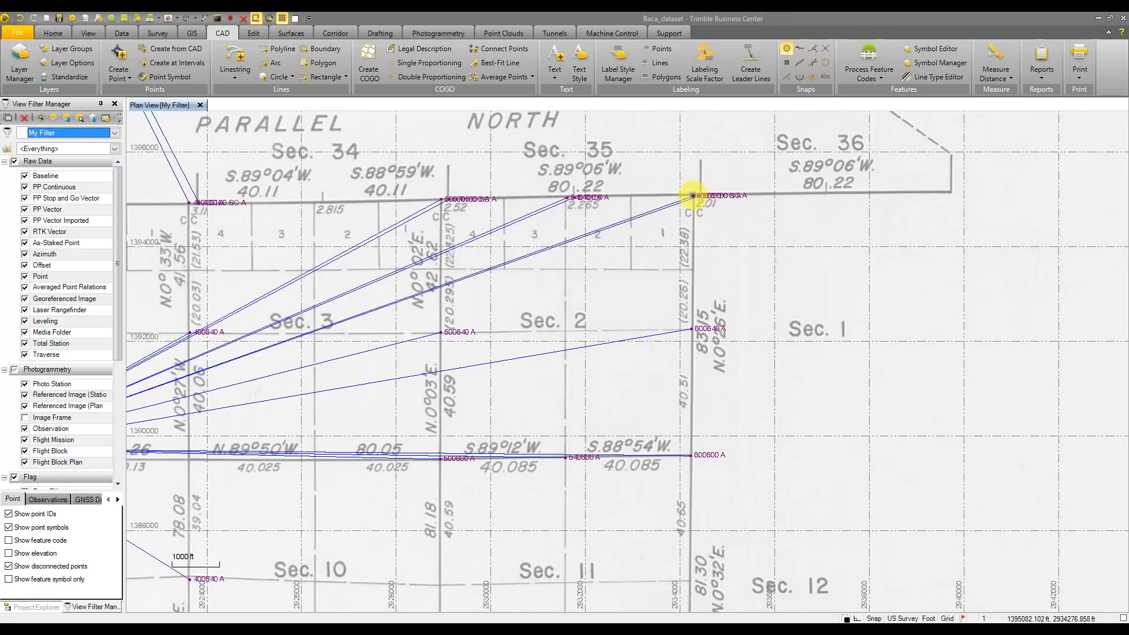
middle_drag(686, 314, 661, 327)
scroll(727, 301, up, 1)
scroll(727, 301, up, 3)
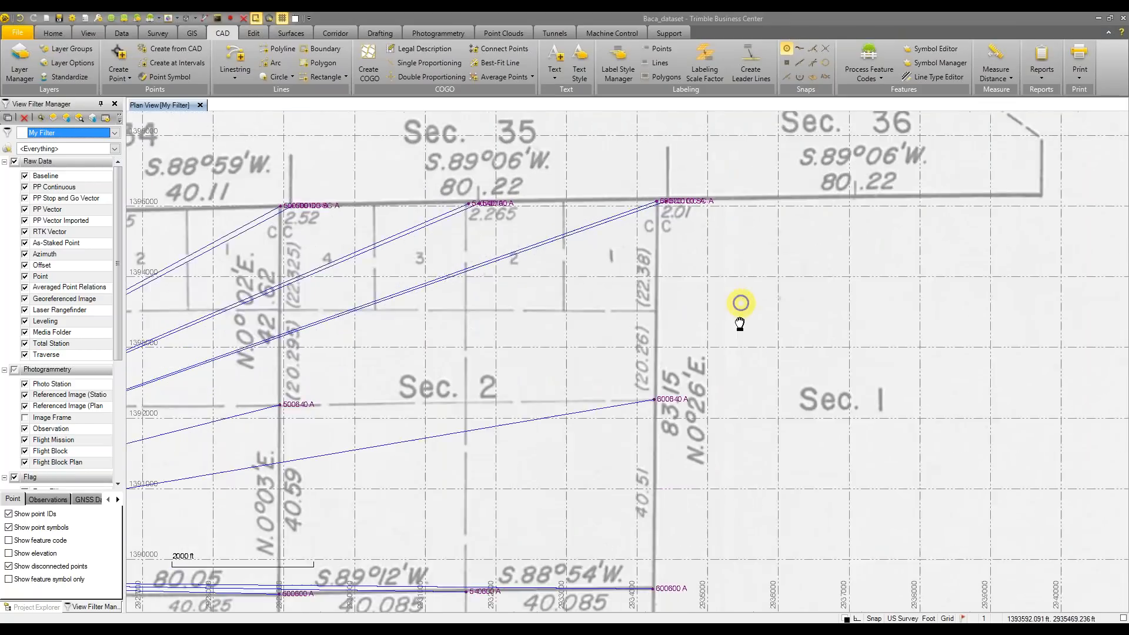
middle_drag(705, 311, 741, 323)
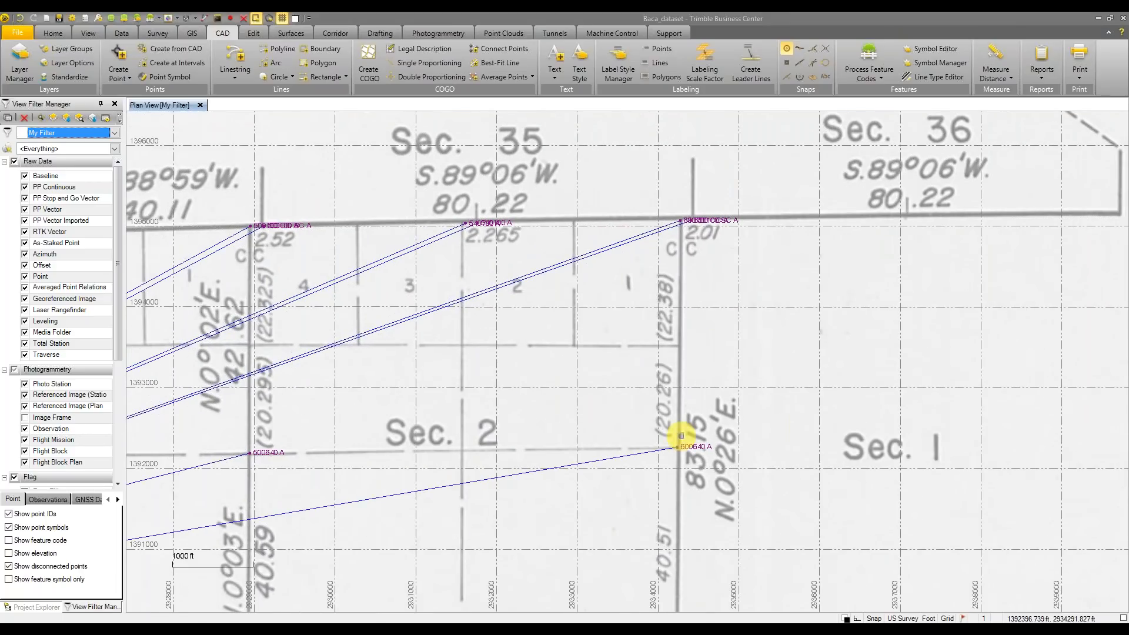
middle_drag(687, 337, 676, 338)
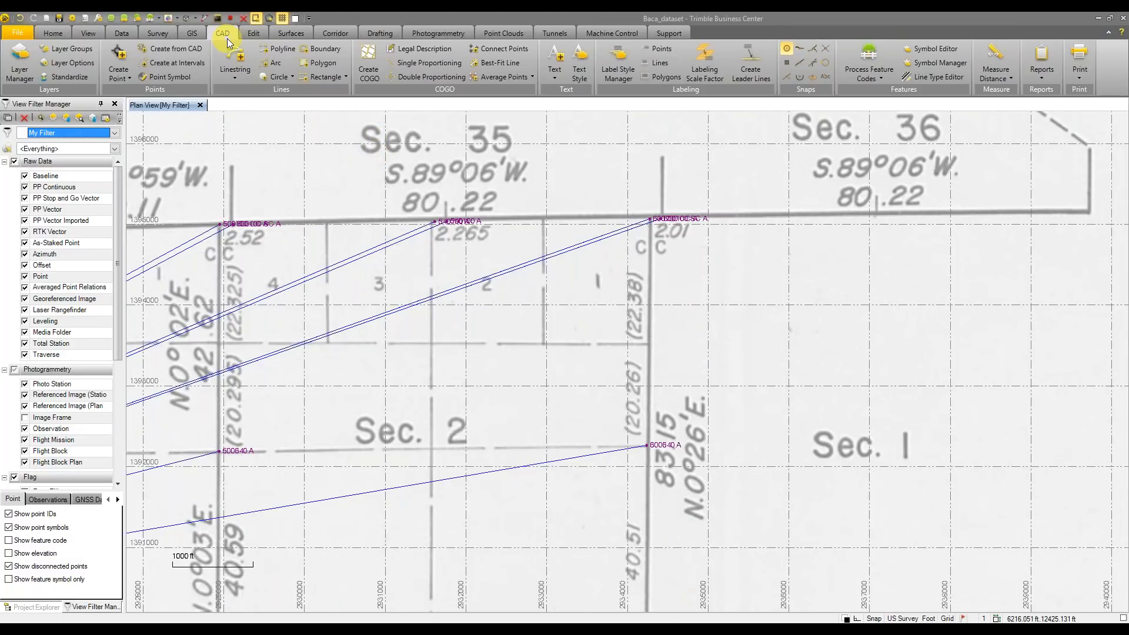
click(432, 69)
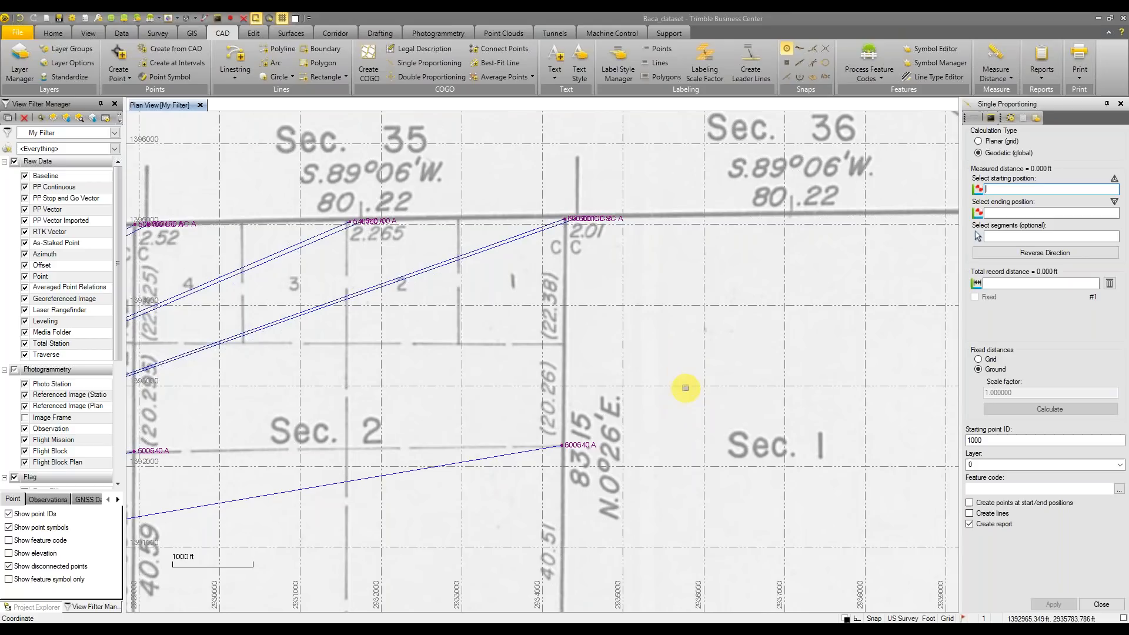
Zoom in on the Sec. 35 and Sec. 2 corners, bringing point 600600 A and the south line into view
scroll(686, 392, down, 1)
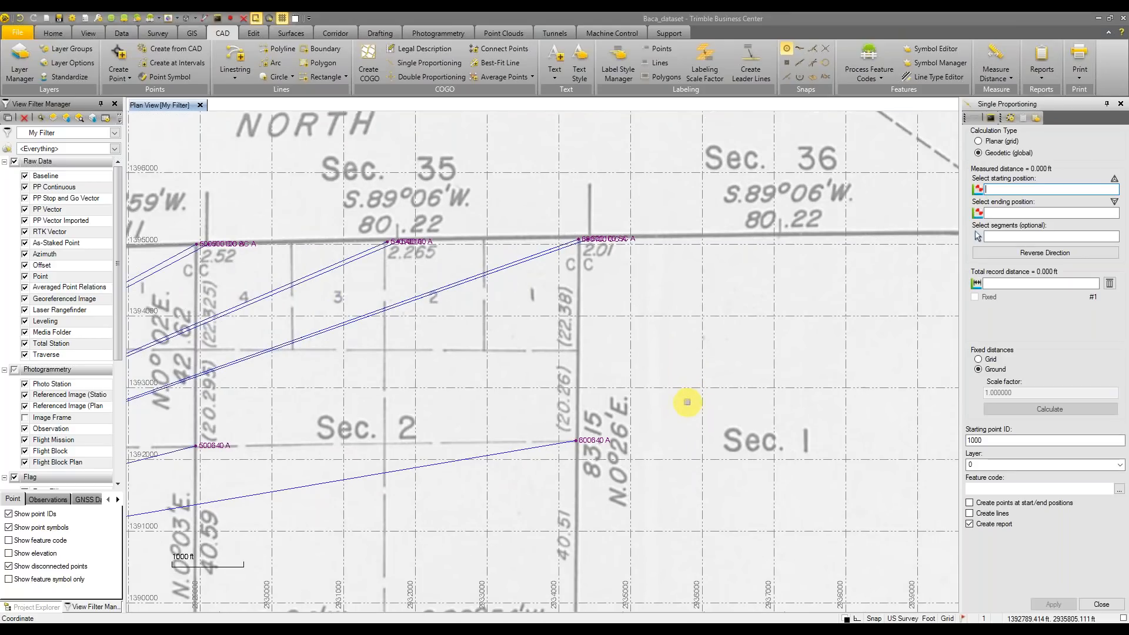
scroll(683, 400, down, 1)
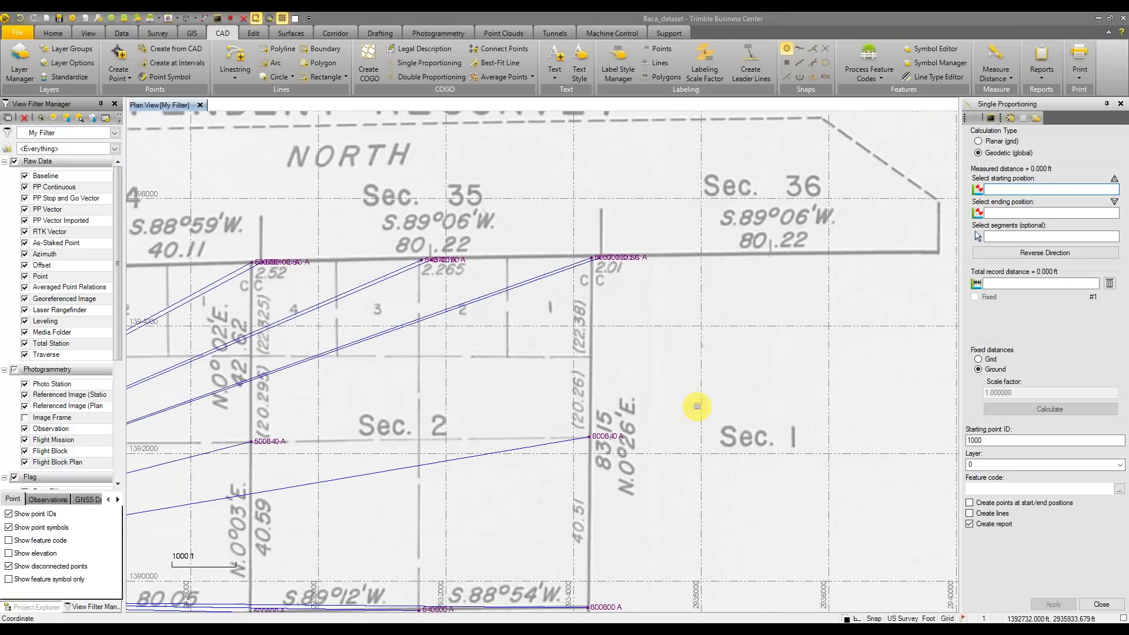
scroll(692, 397, down, 1)
middle_drag(623, 580, 649, 476)
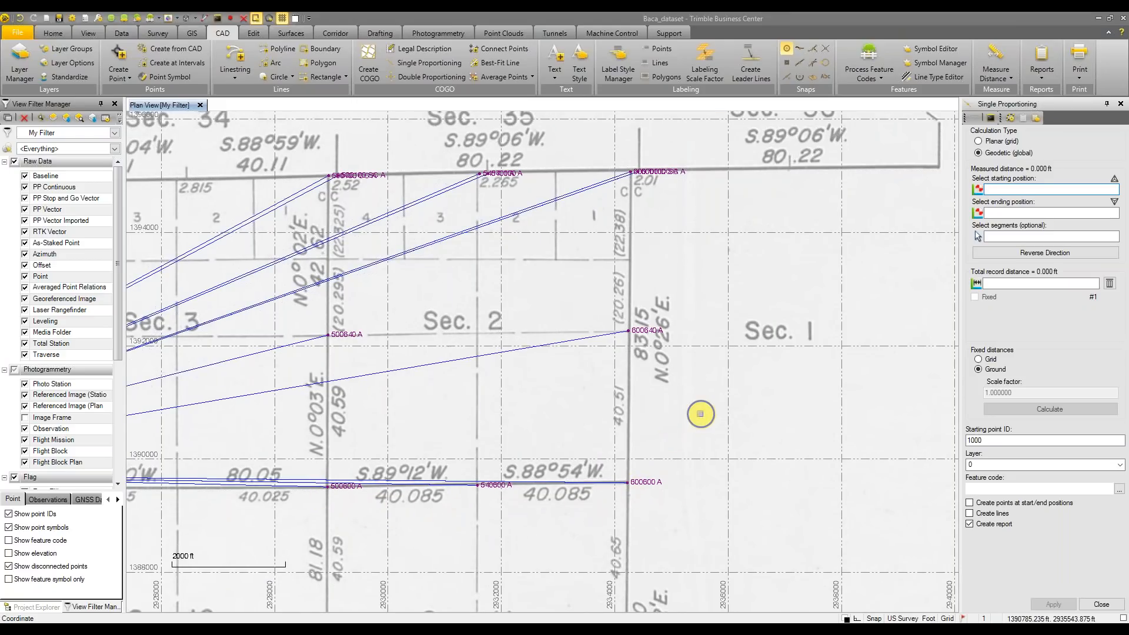
scroll(700, 414, down, 2)
scroll(613, 440, down, 1)
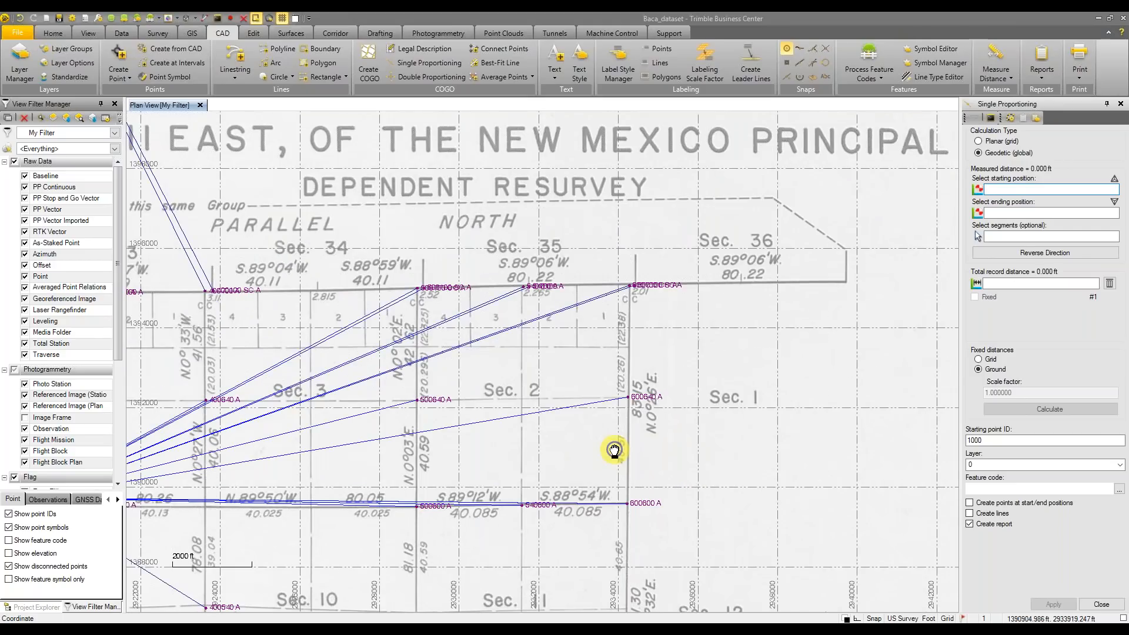
scroll(682, 351, up, 1)
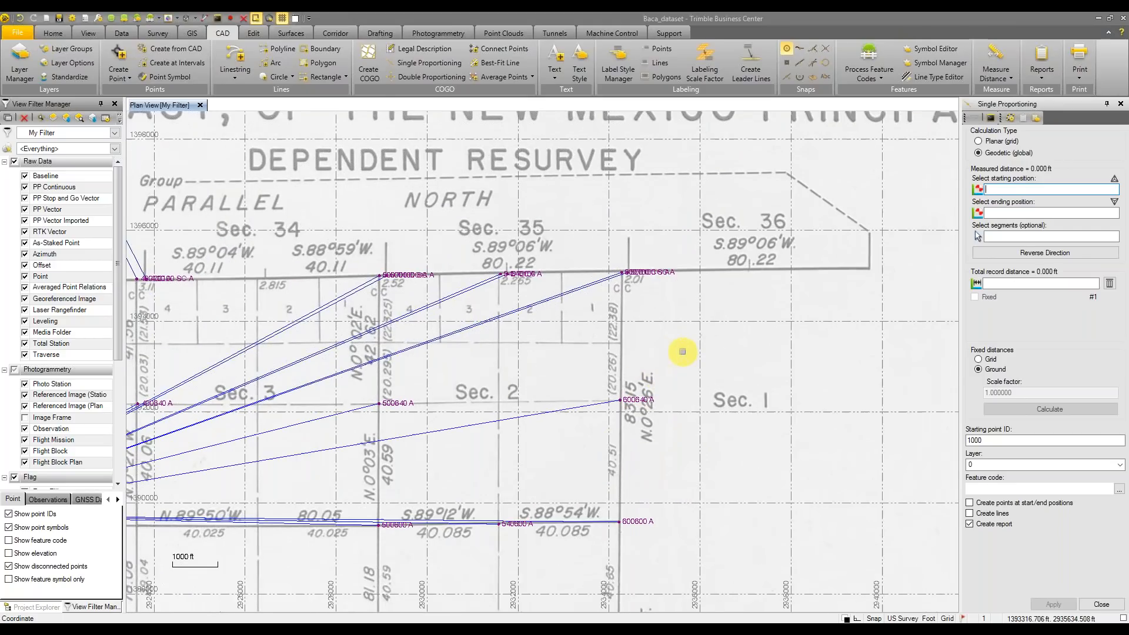
scroll(682, 351, up, 3)
middle_drag(671, 343, 724, 389)
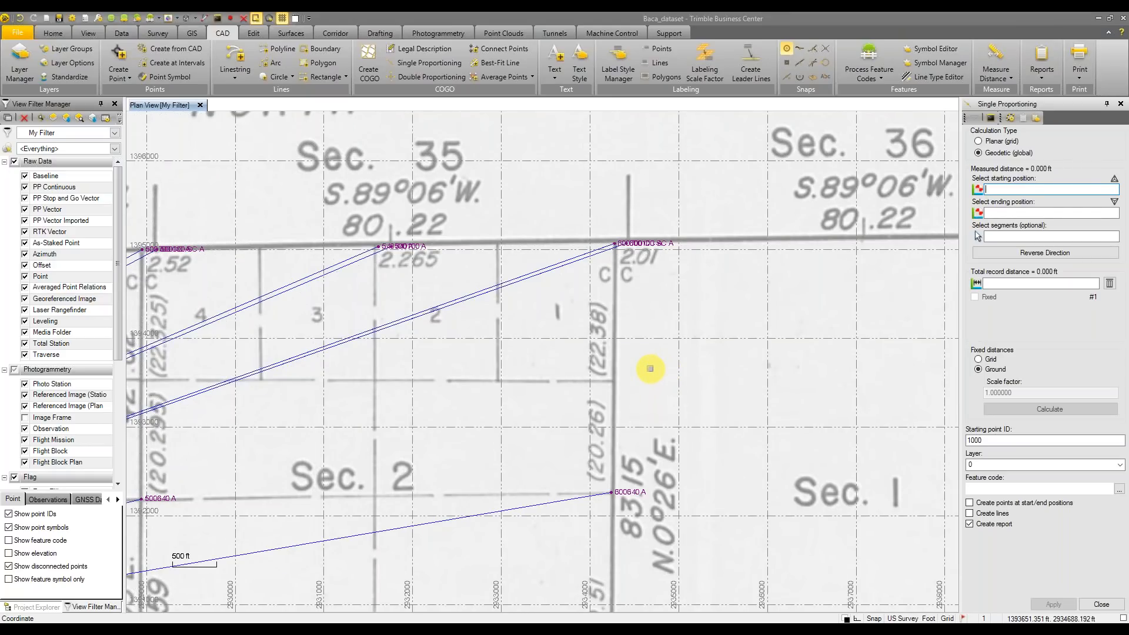
scroll(629, 364, up, 1)
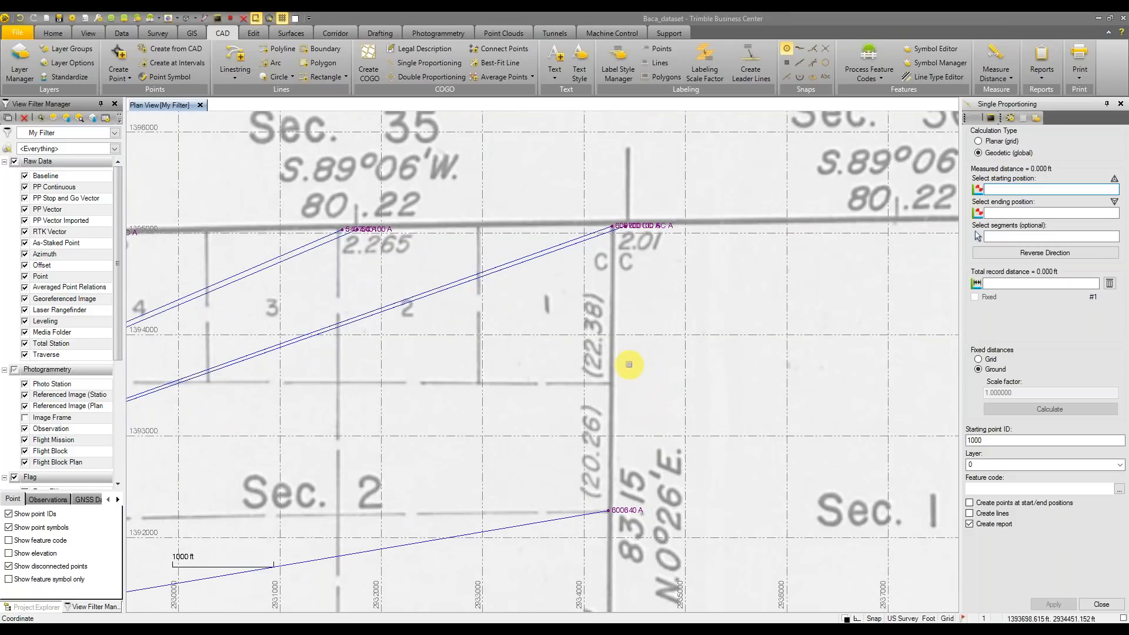
scroll(633, 364, up, 2)
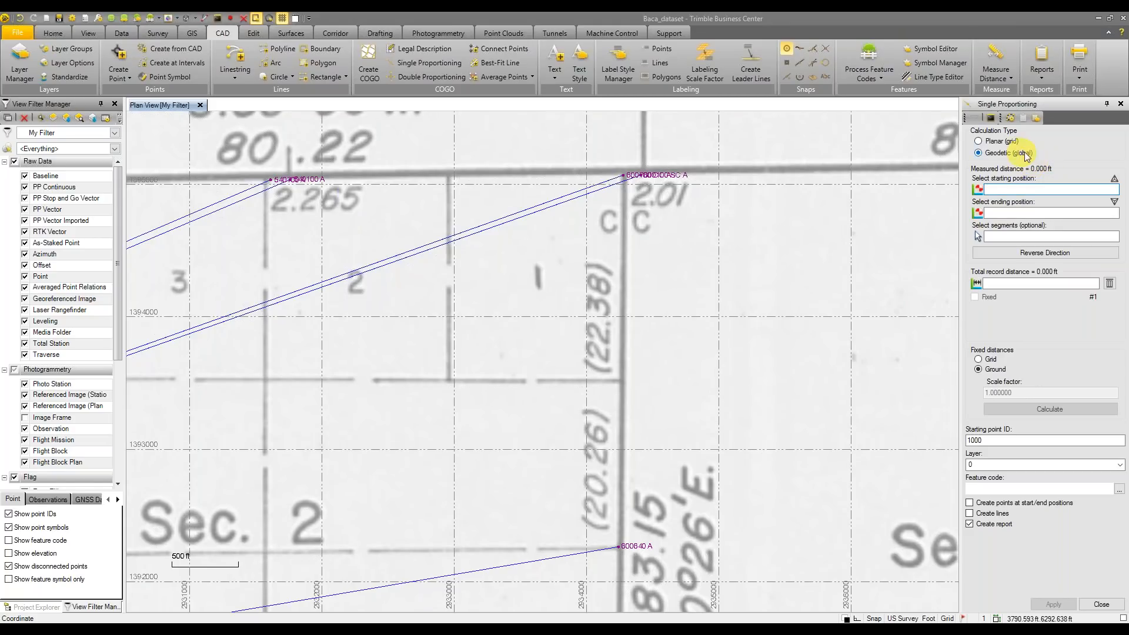
Set corner 600700 CC as the starting point and 600640 A as the ending point
click(1044, 187)
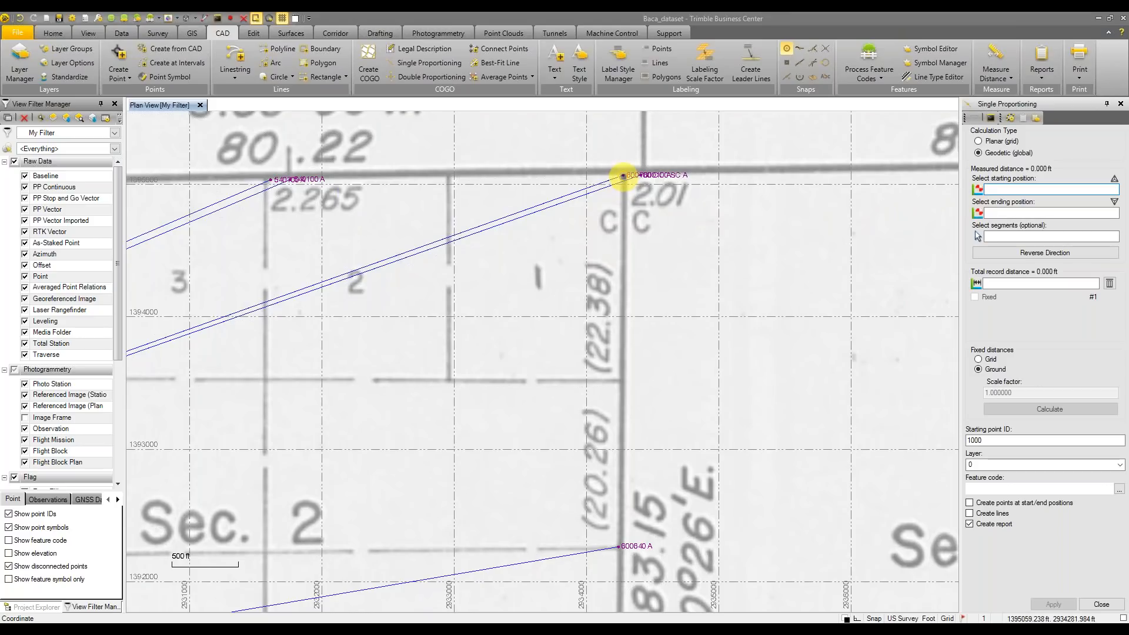
click(623, 176)
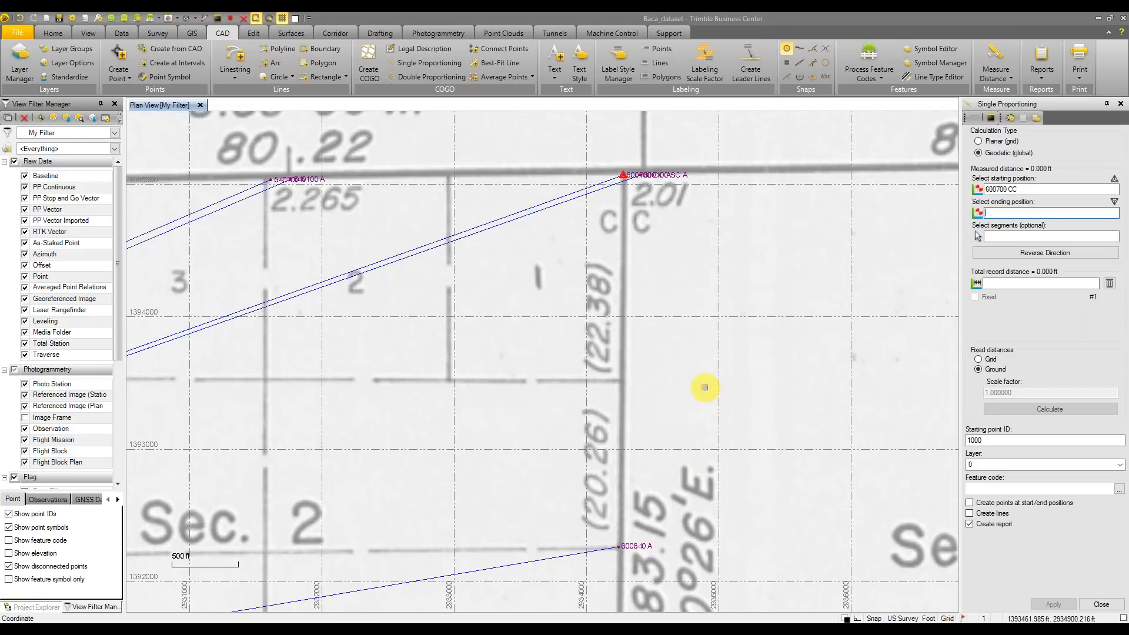
text(40 a)
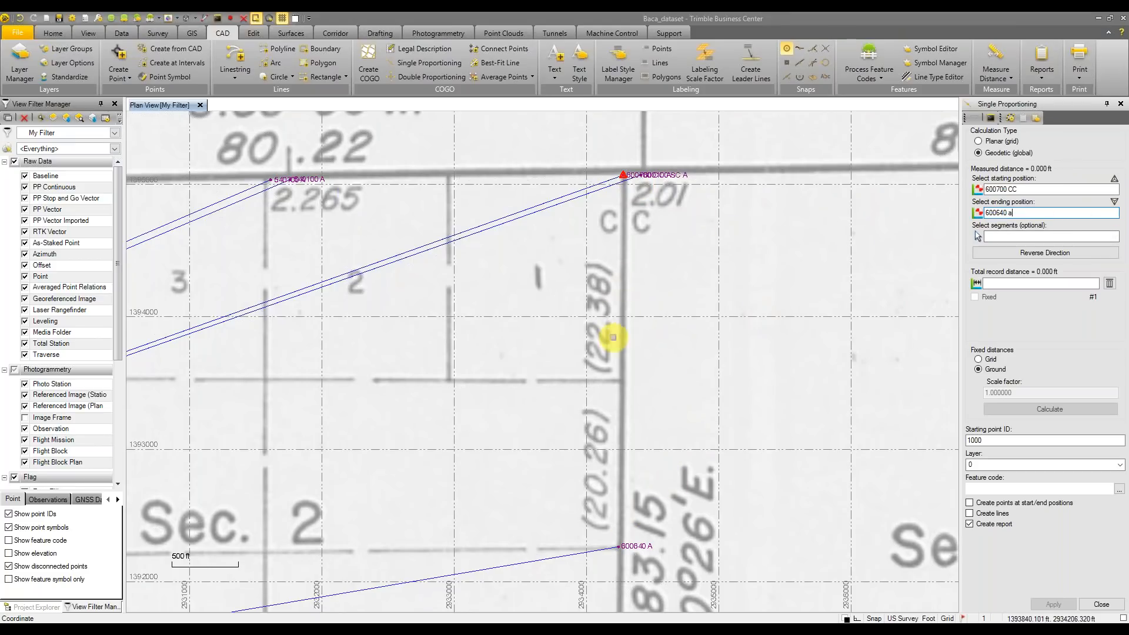
Enter a 22.38 ch first record distance, then open Project Settings
click(1042, 285)
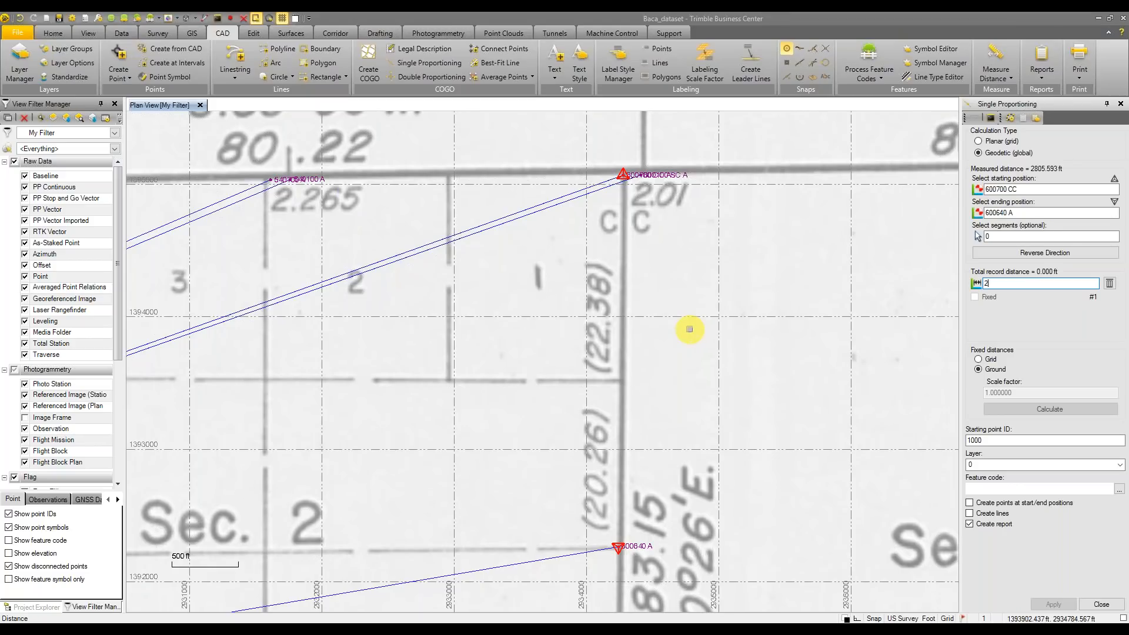
text(.38 ch)
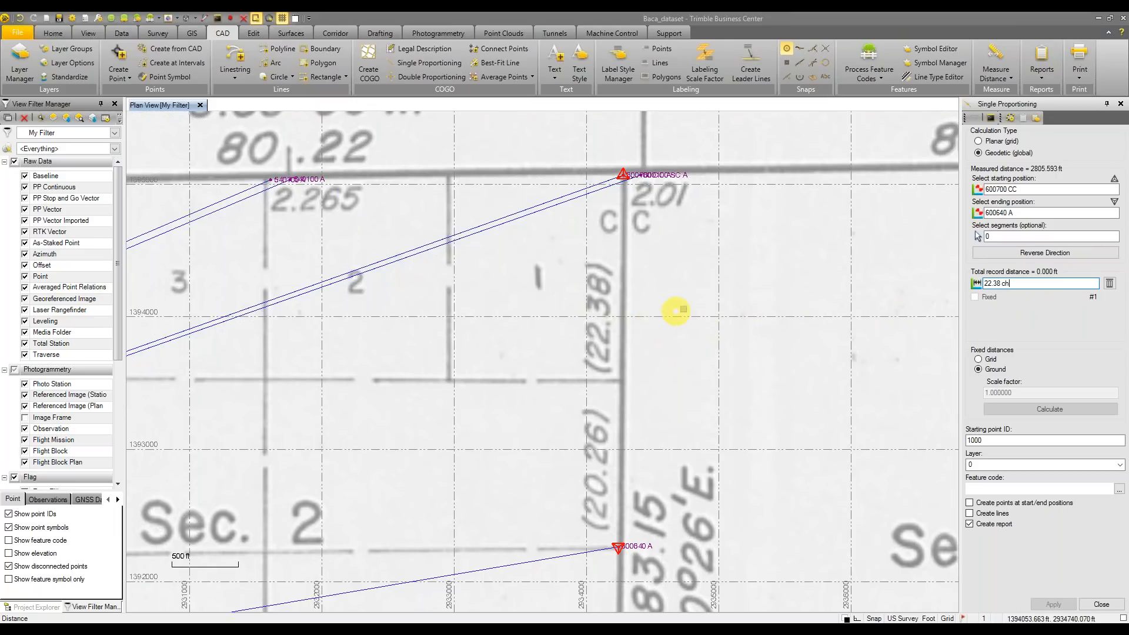
key(Return)
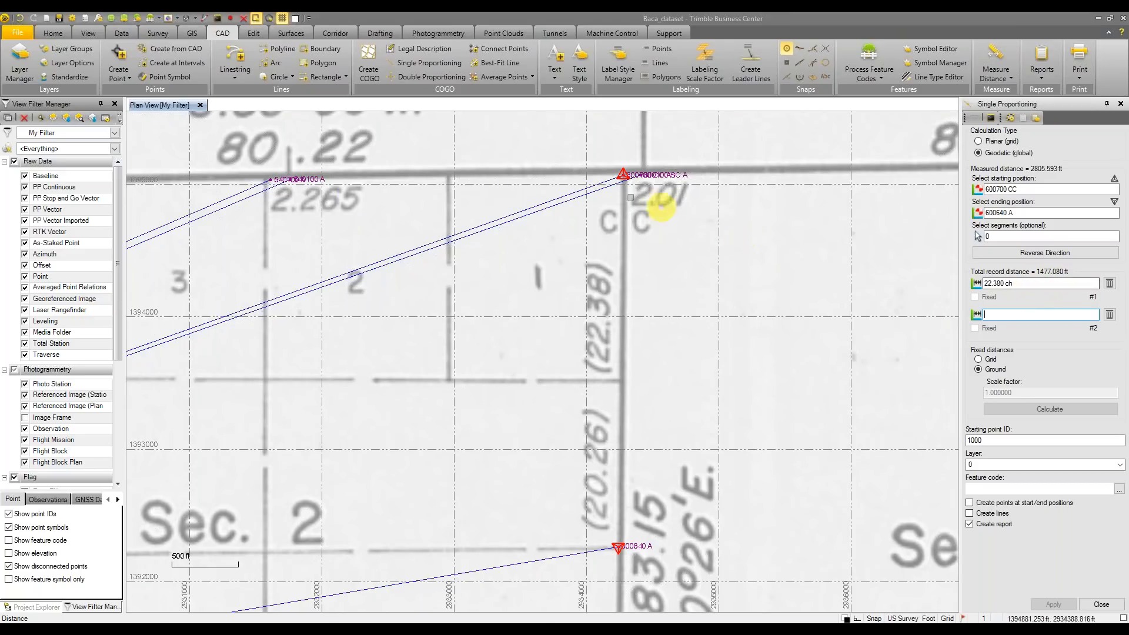
click(71, 20)
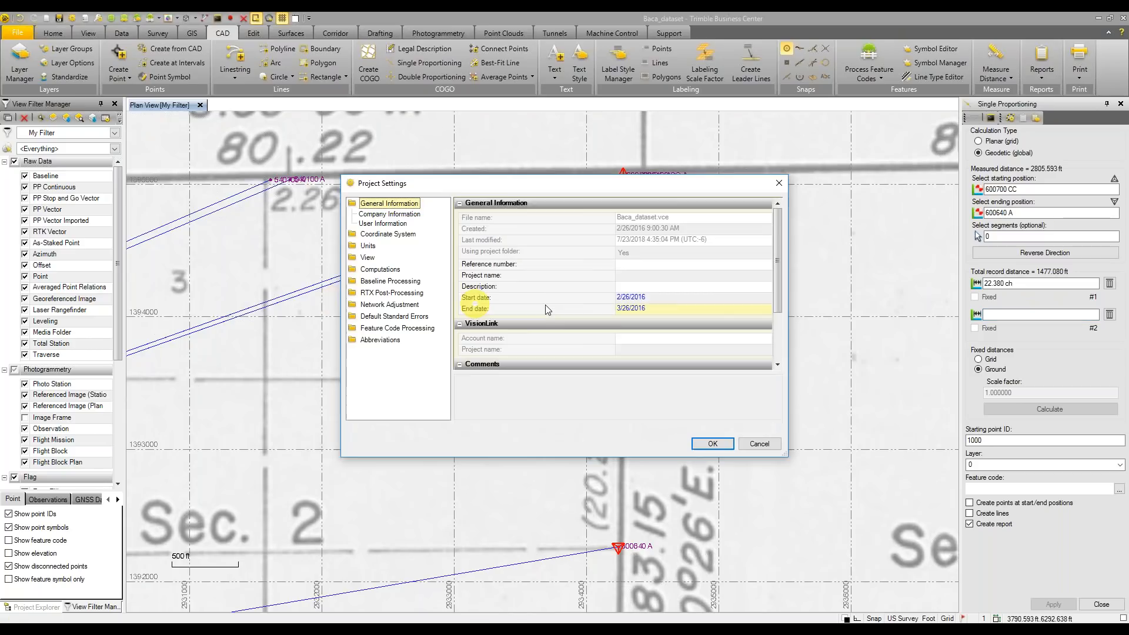
Set the Distance units' Alternate Display to Chain and save the settings
double_click(368, 246)
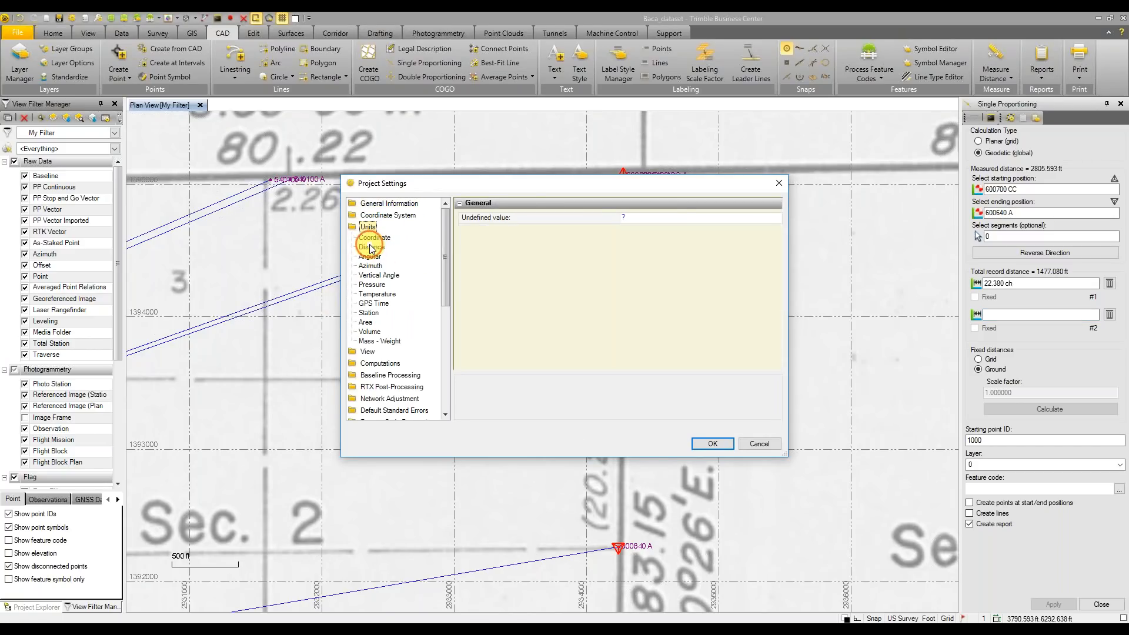
click(371, 247)
scroll(624, 298, down, 1)
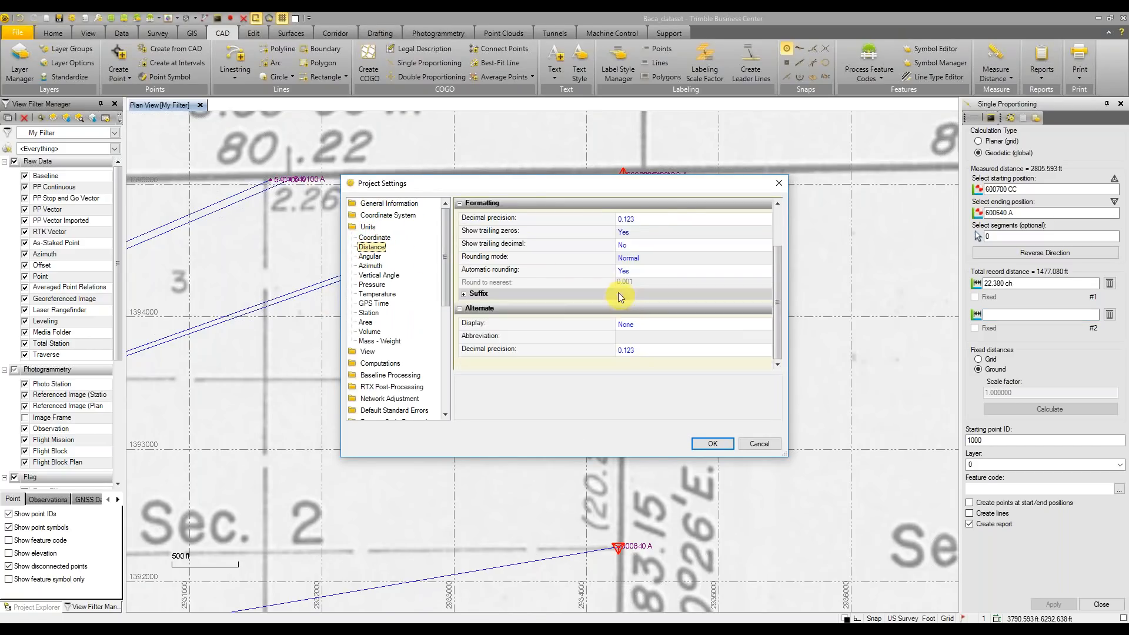
click(575, 327)
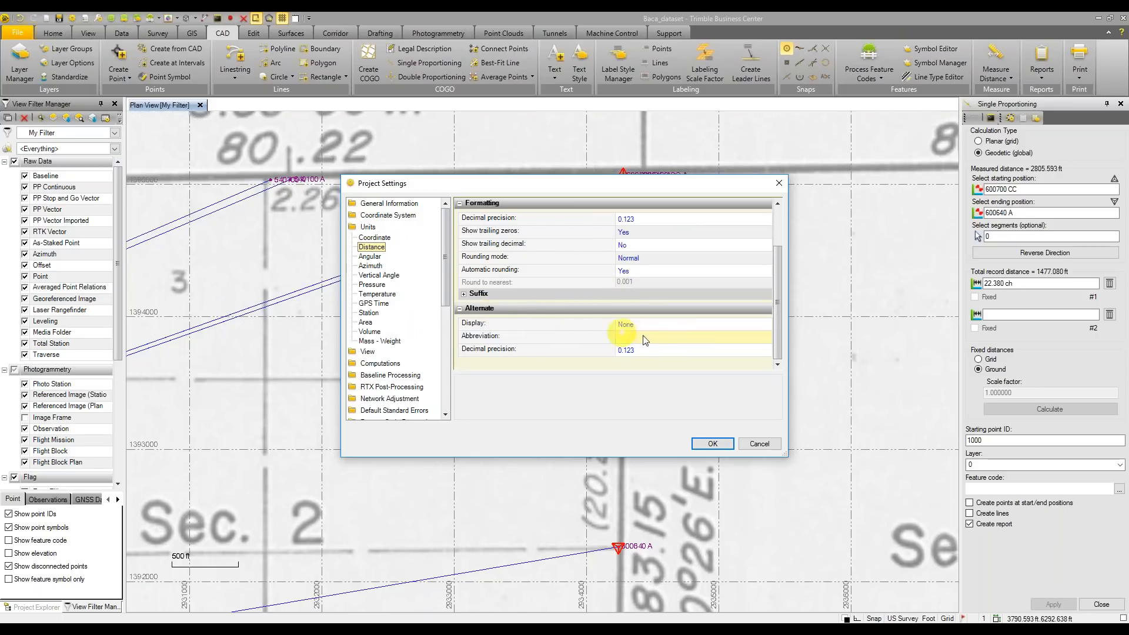
click(694, 324)
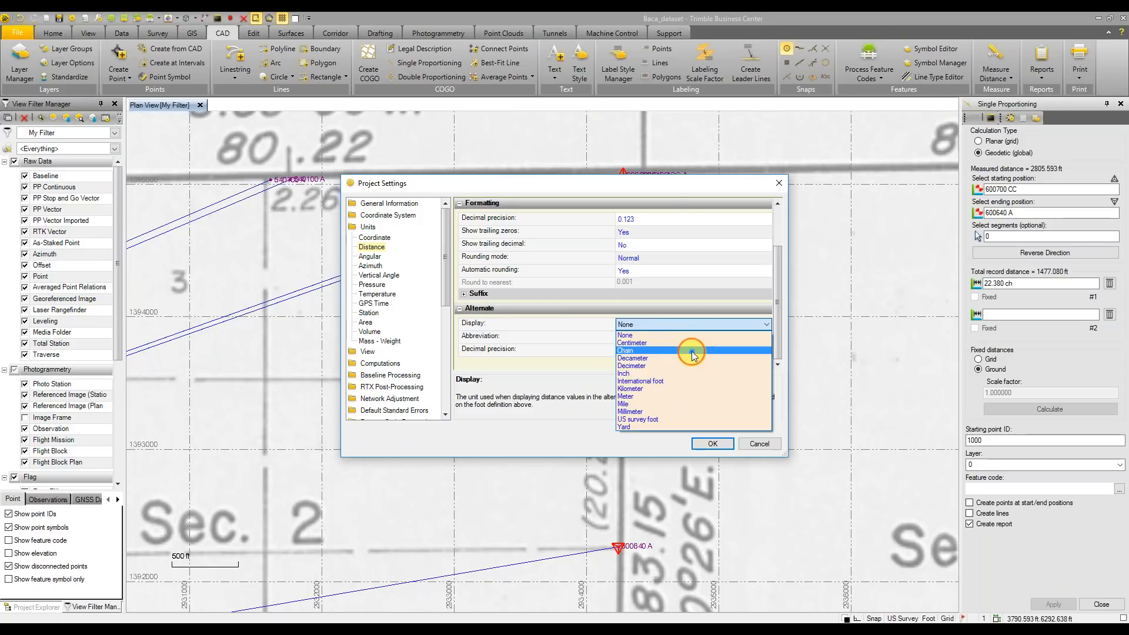
click(694, 353)
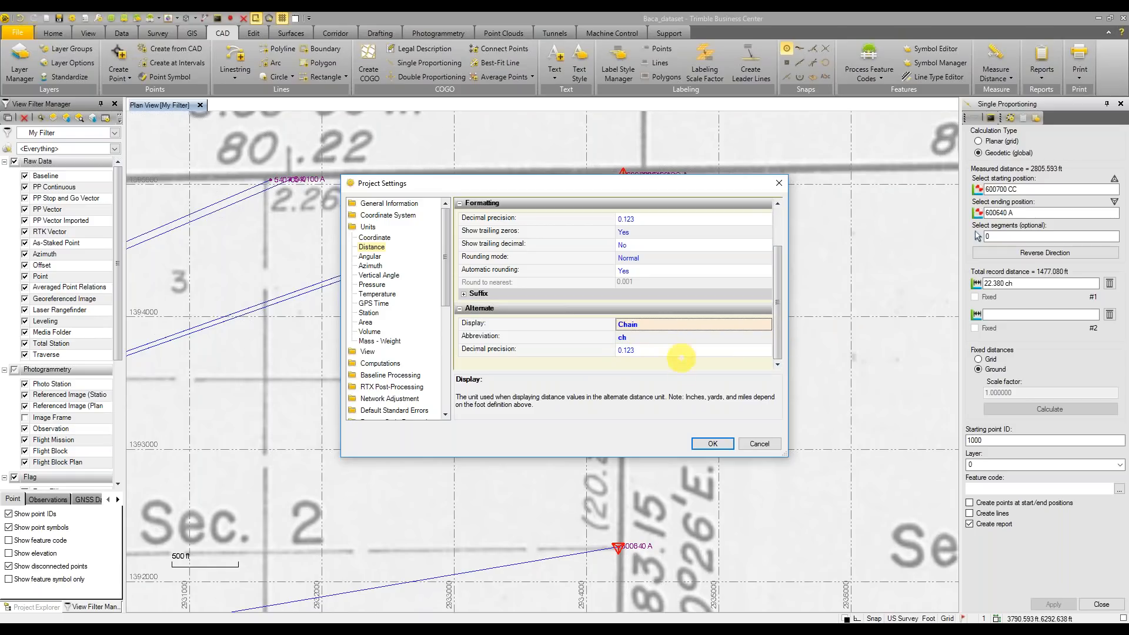
click(713, 444)
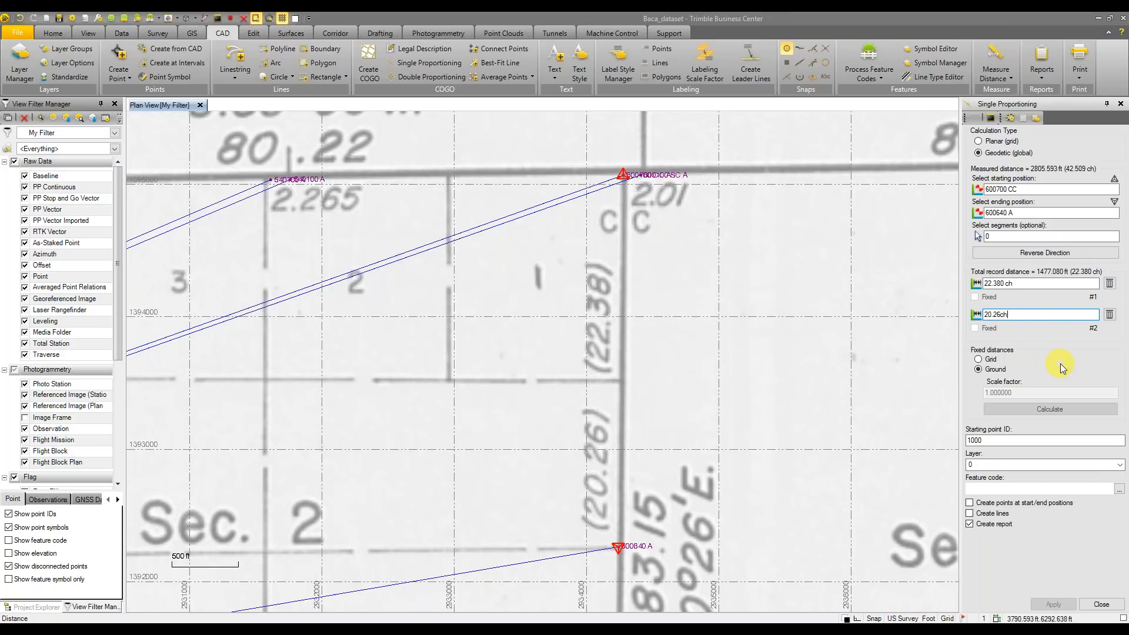
Use Ground distances, starting ID 10001, Proportioning layer, and Create lines, then apply the proportioning
click(978, 369)
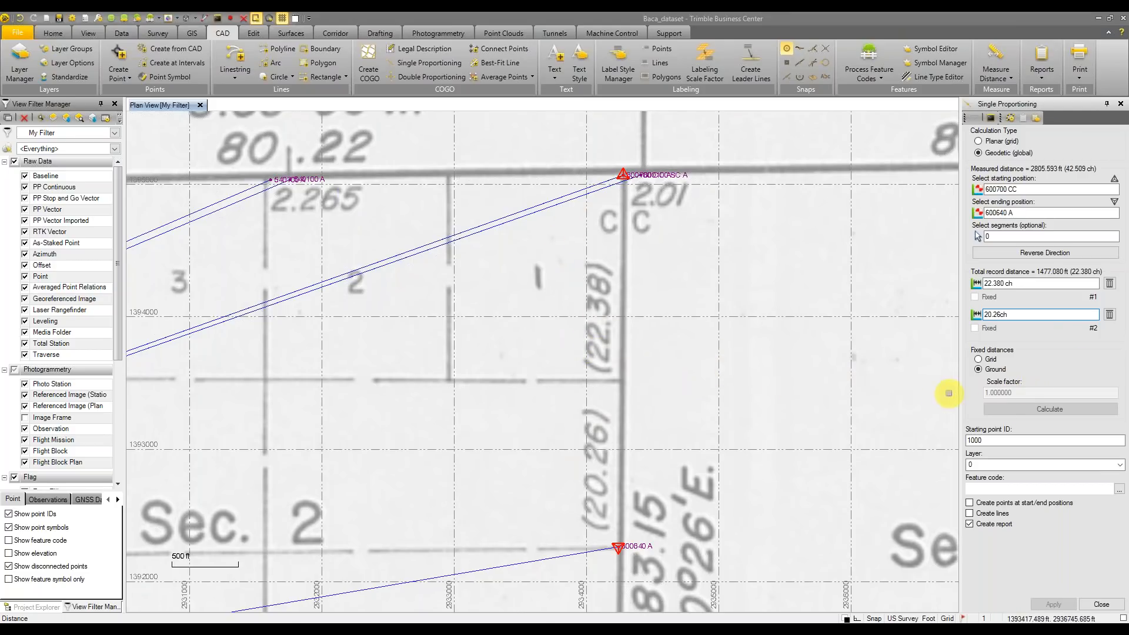
click(997, 441)
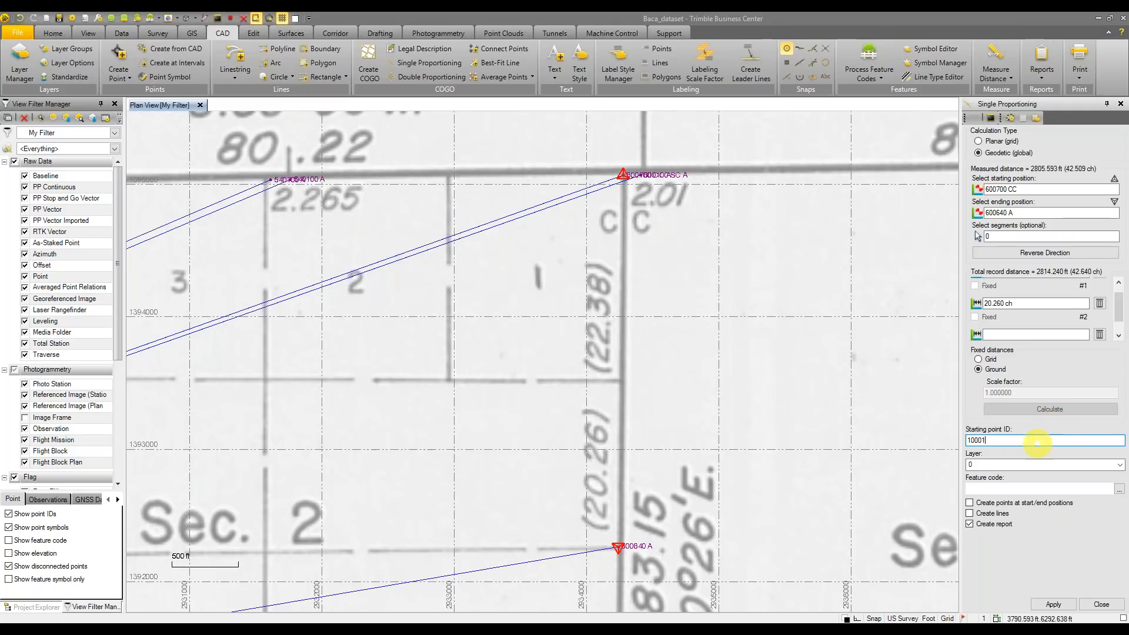
click(1104, 464)
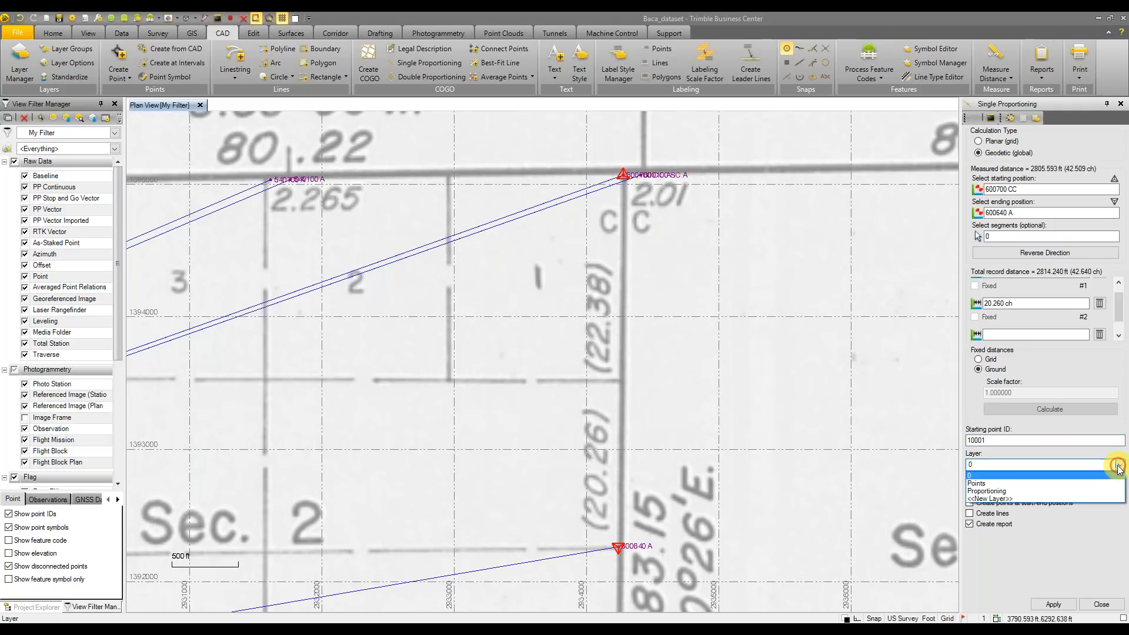
click(1076, 492)
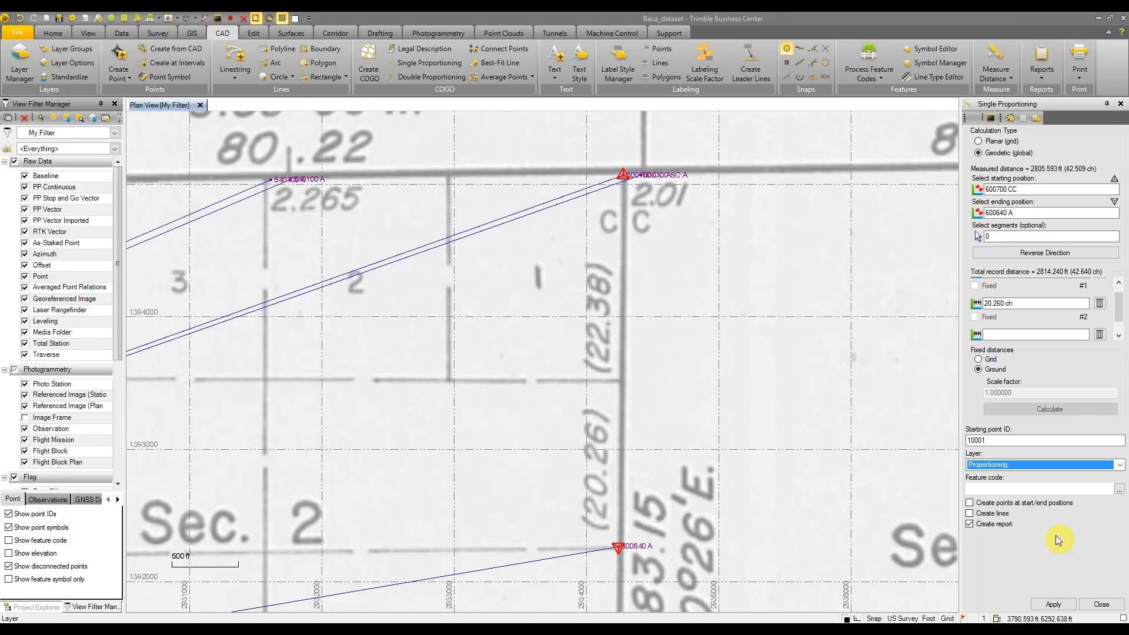
click(986, 515)
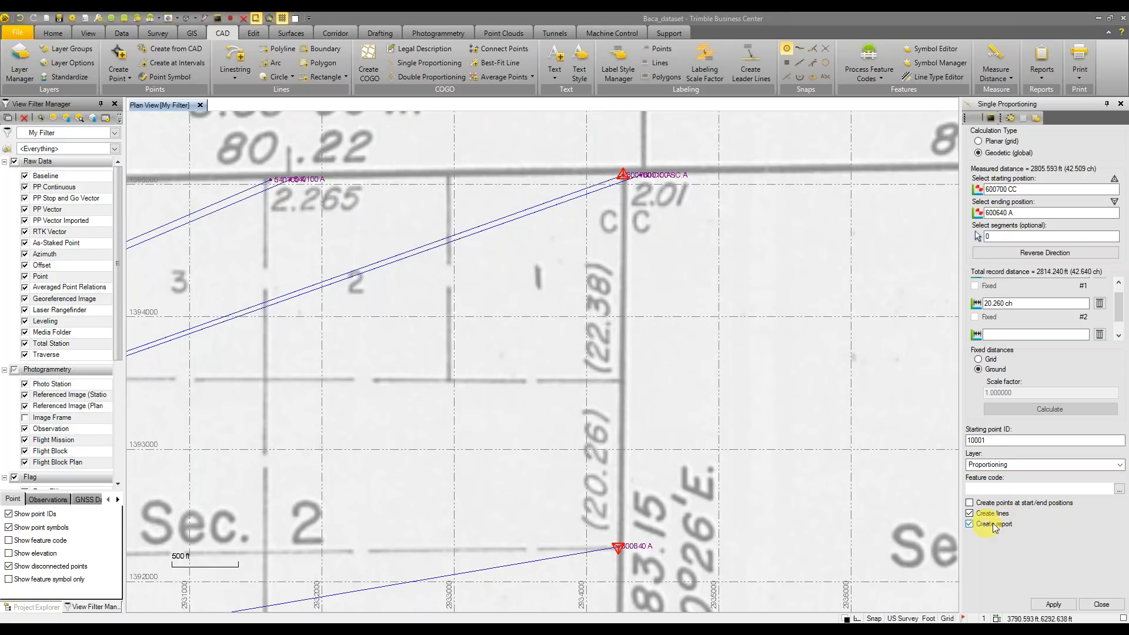
click(1051, 605)
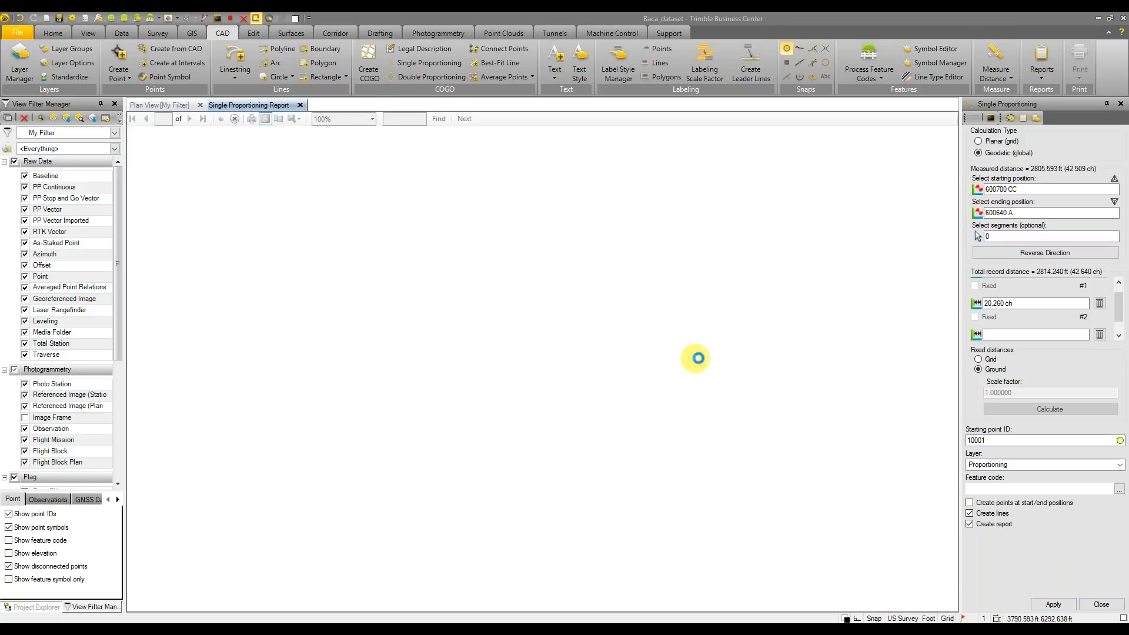
Inspect point 10001 in Plan View, then scroll the report's coordinates and segments with factor 0.997339
click(175, 106)
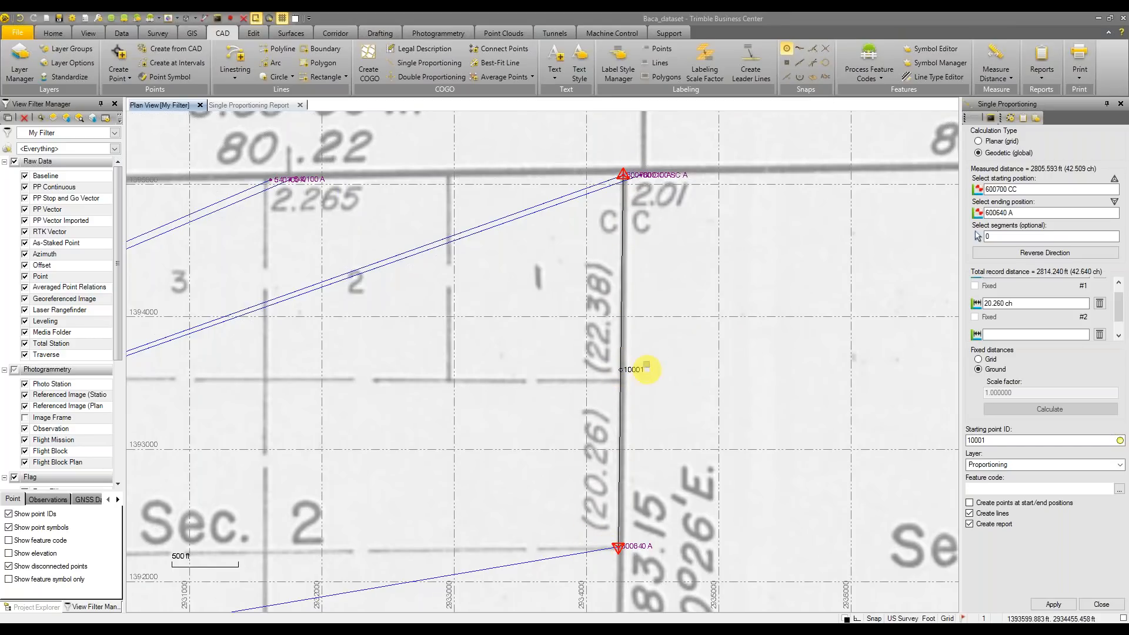
click(273, 106)
scroll(785, 310, down, 2)
scroll(785, 309, up, 2)
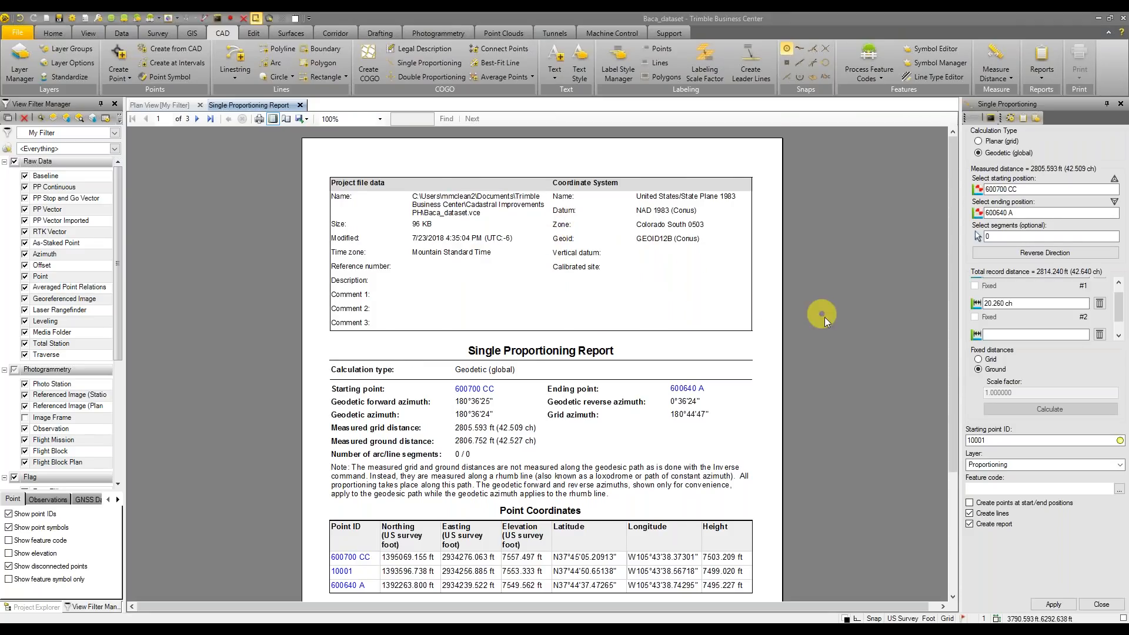
scroll(829, 303, down, 2)
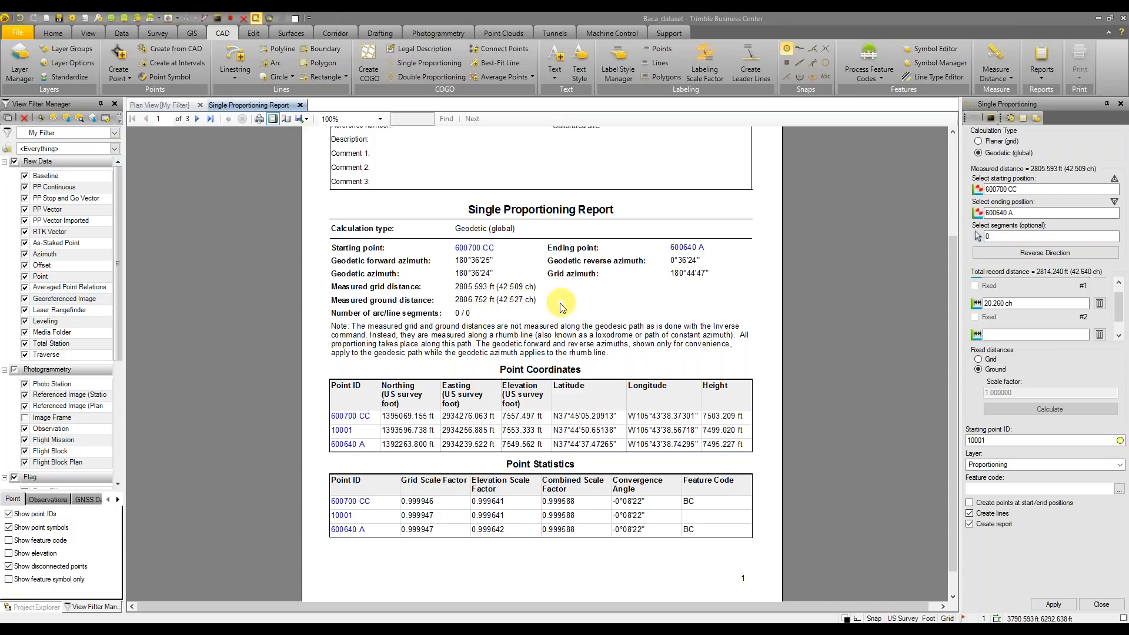
scroll(562, 307, down, 1)
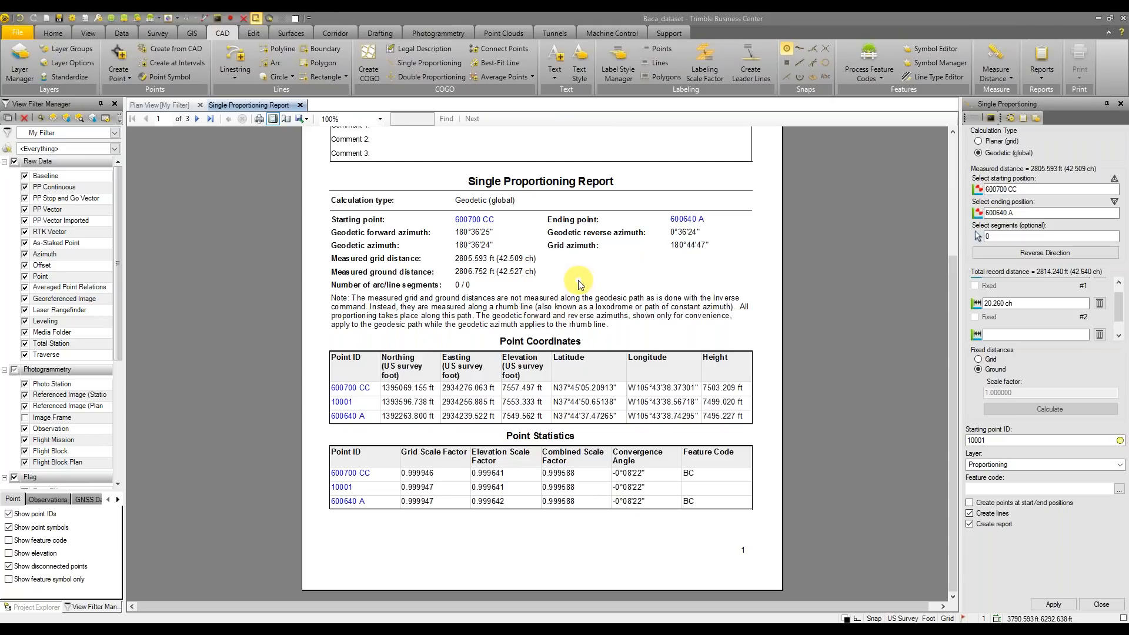
scroll(641, 282, down, 10)
scroll(649, 287, up, 10)
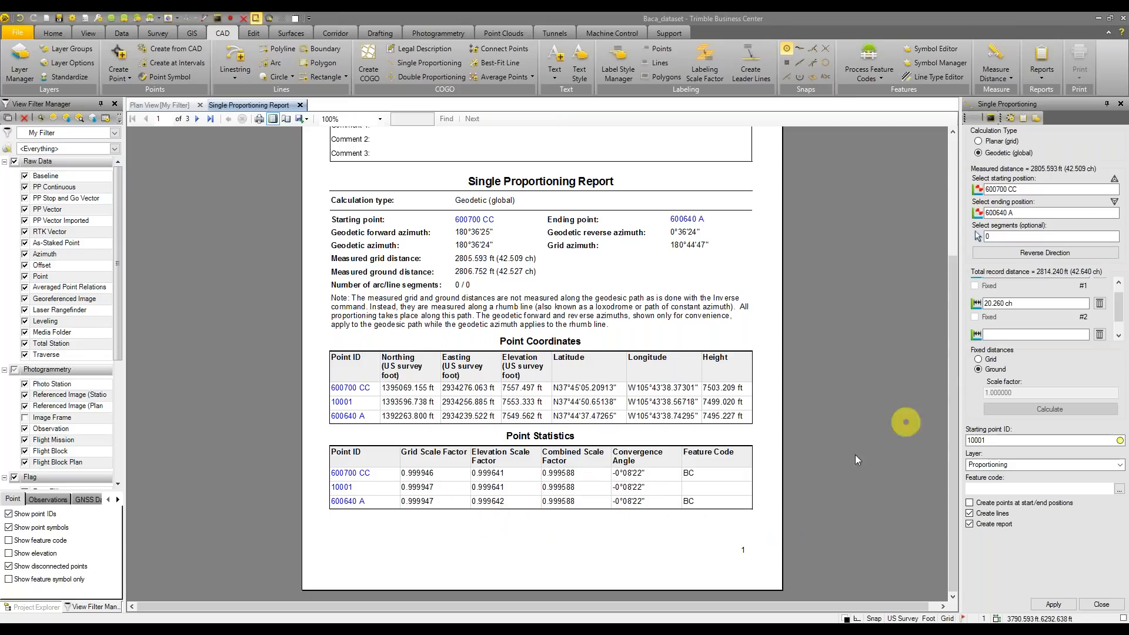
scroll(815, 448, down, 5)
scroll(816, 438, up, 2)
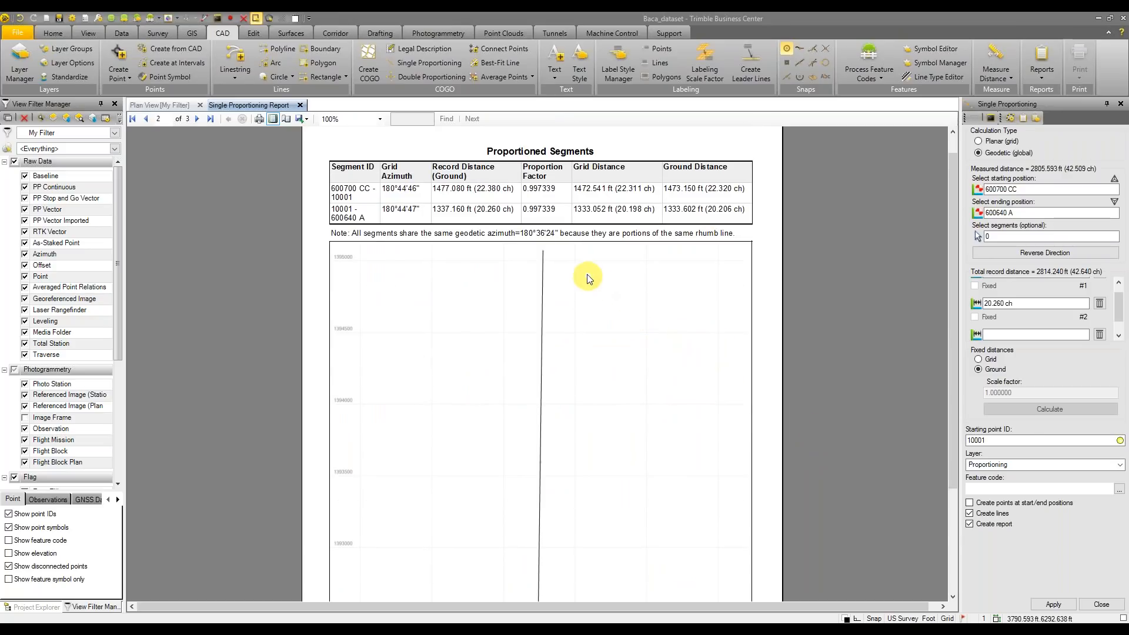
scroll(588, 279, up, 1)
Scroll through the remaining report pages and return to the Plan View showing point 10001
scroll(587, 287, down, 1)
scroll(851, 263, down, 2)
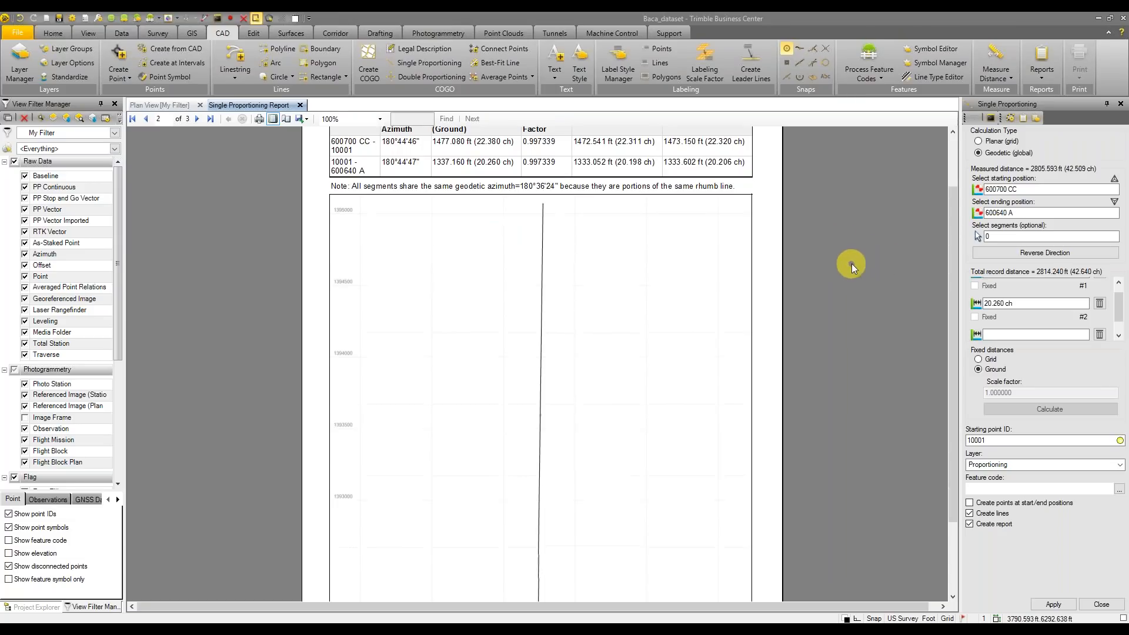
scroll(823, 265, up, 2)
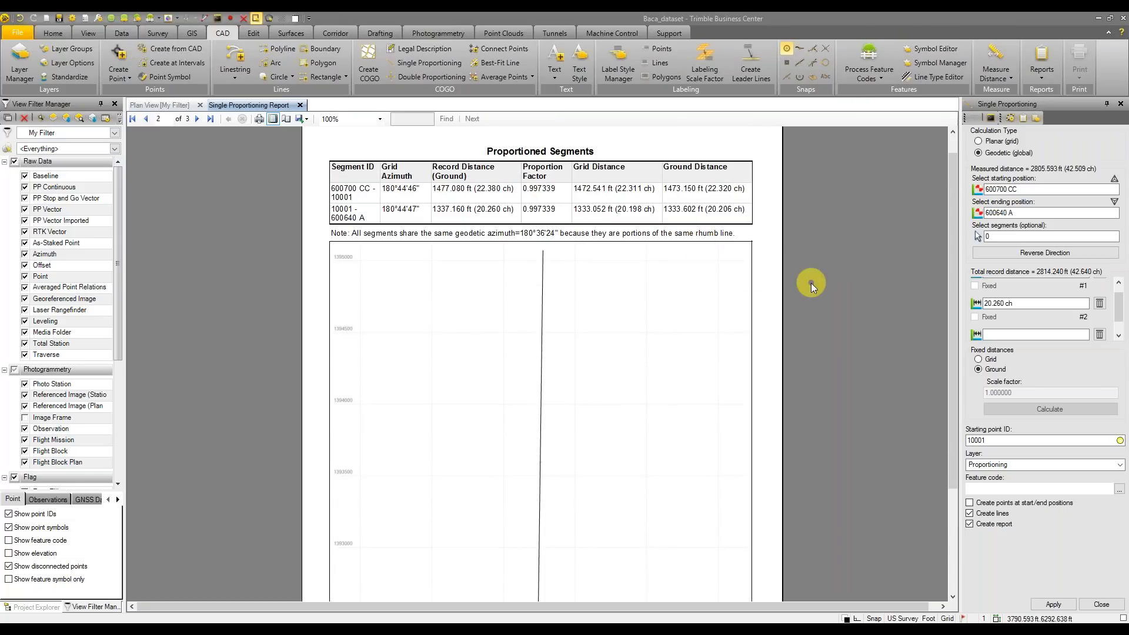
scroll(817, 289, down, 2)
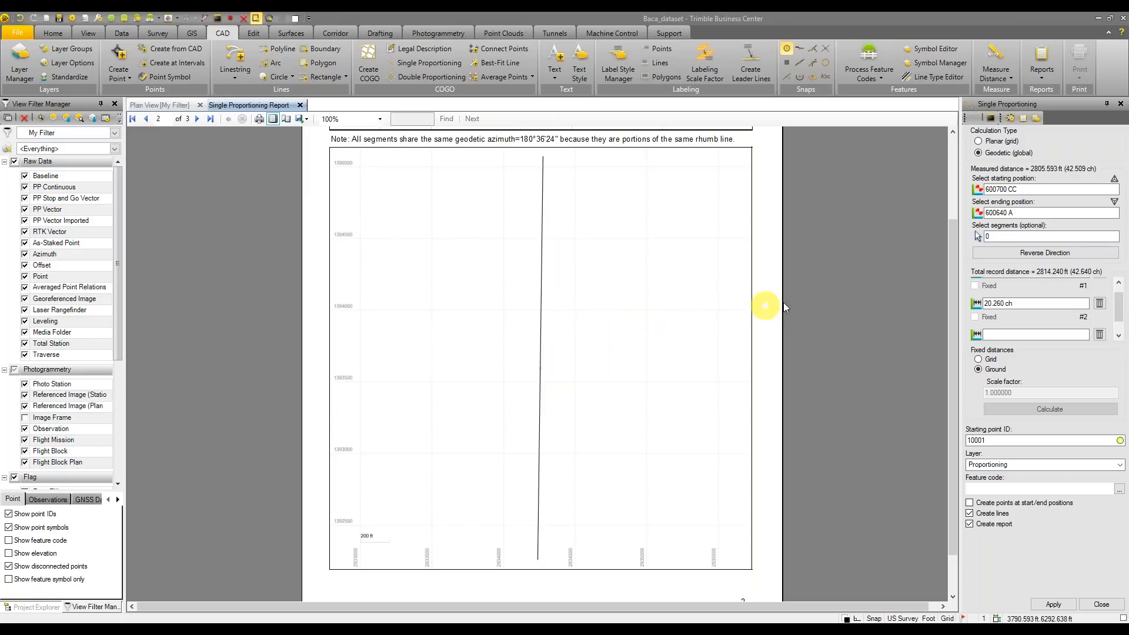
scroll(852, 328, down, 1)
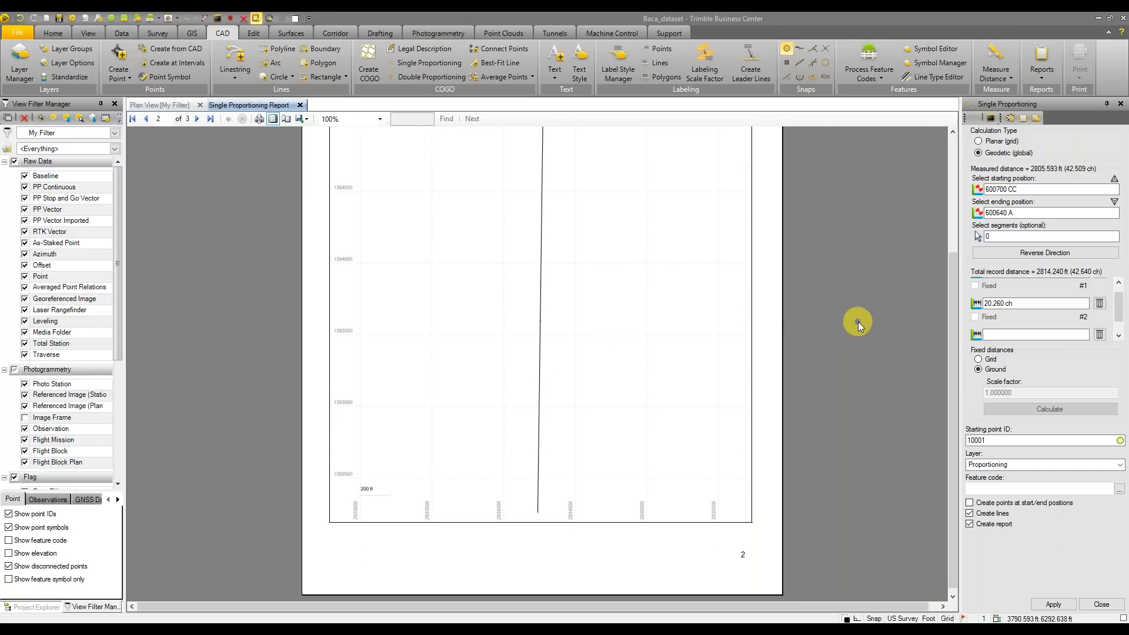
scroll(859, 322, down, 3)
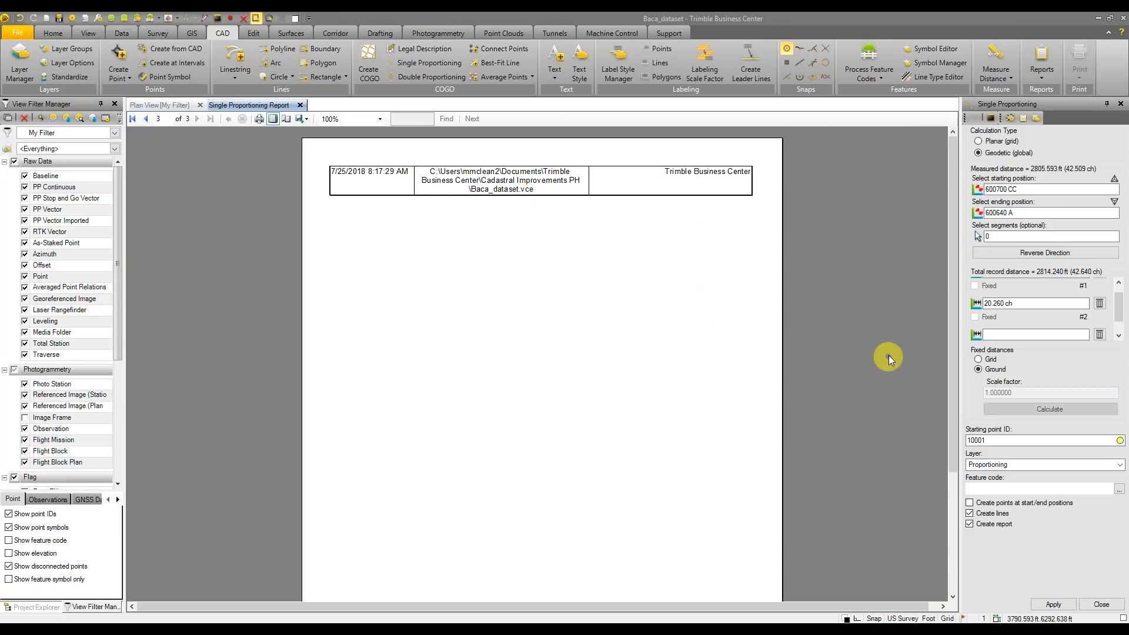
scroll(875, 344, up, 15)
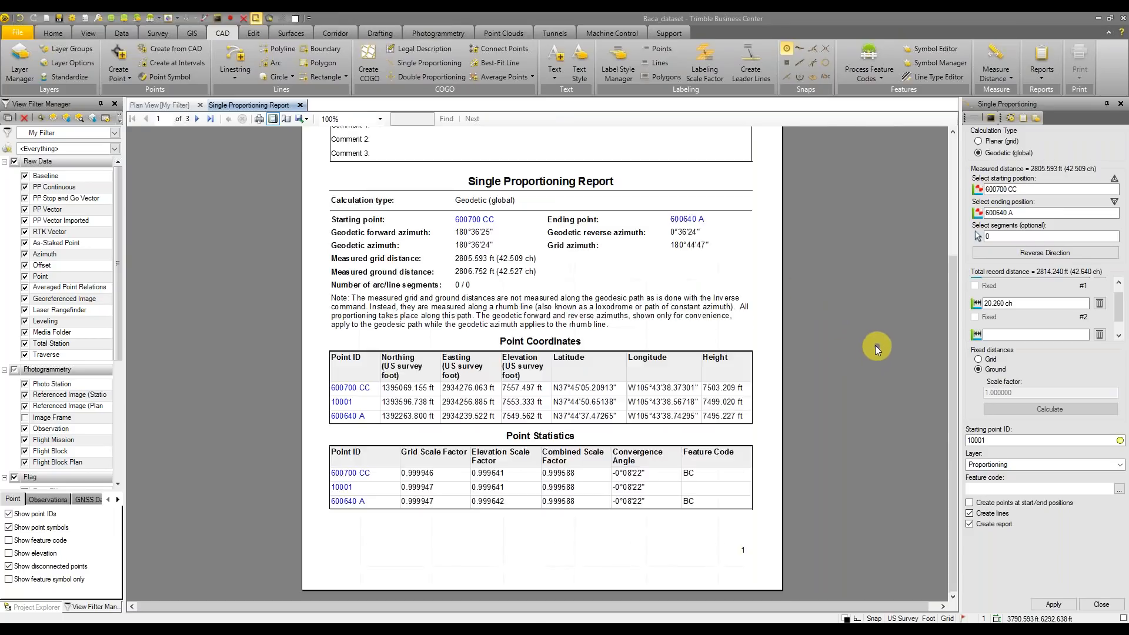
click(159, 105)
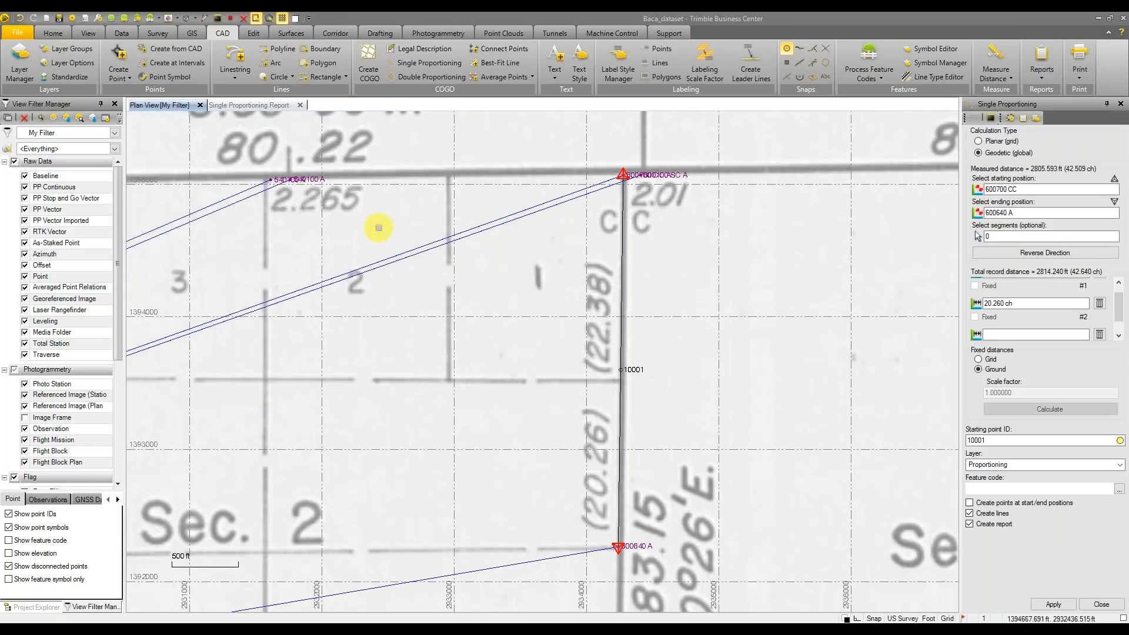
scroll(509, 314, down, 2)
middle_drag(509, 318, 739, 301)
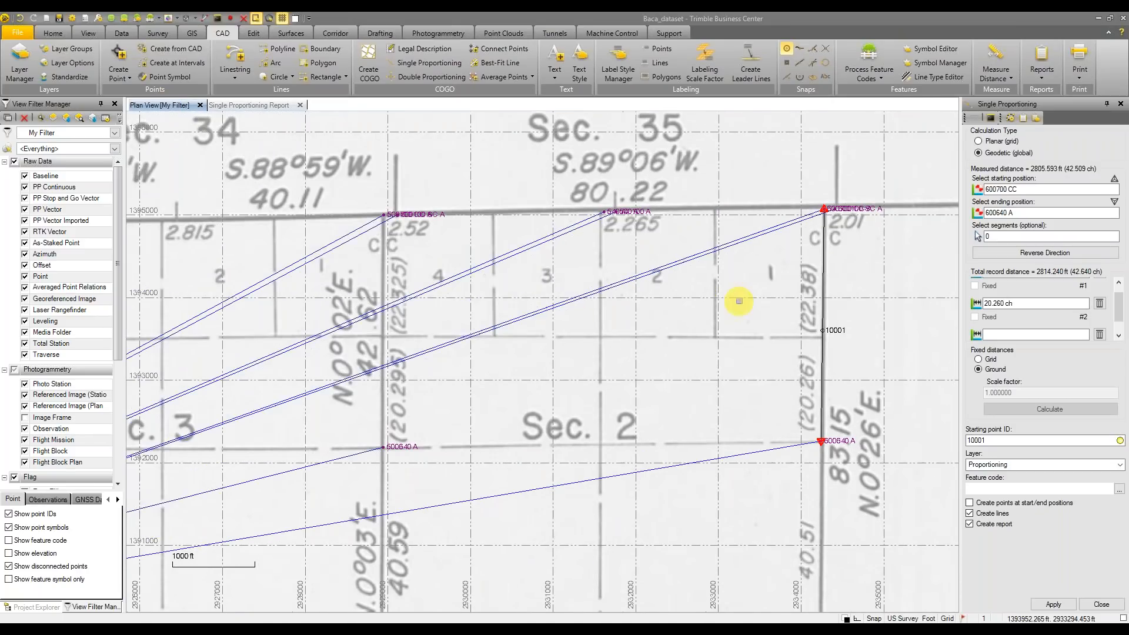
click(278, 49)
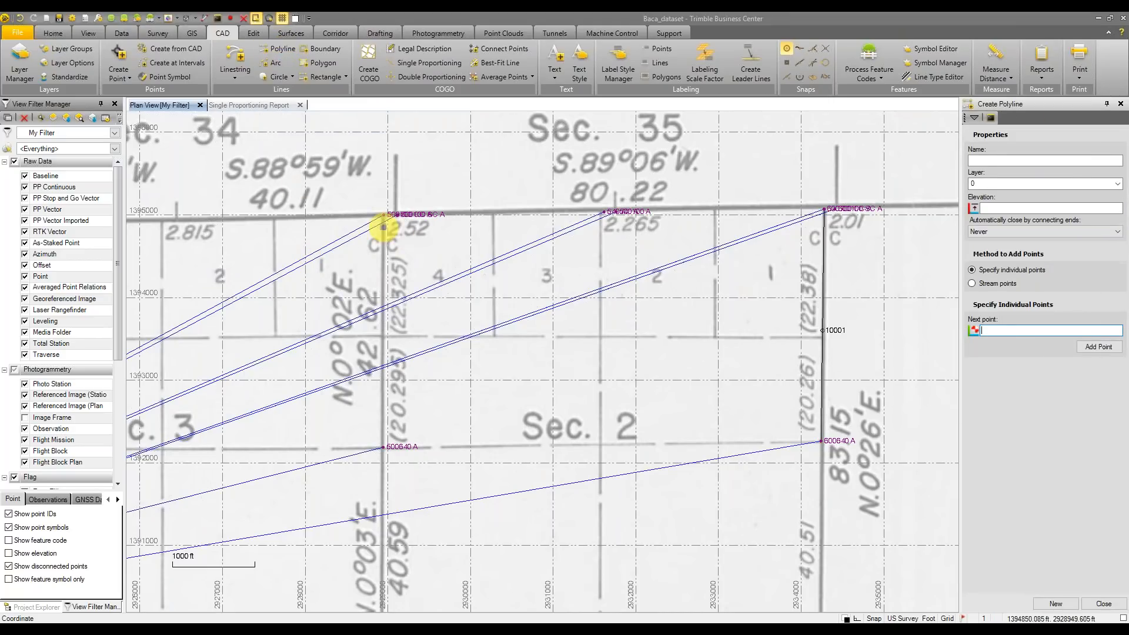
click(383, 215)
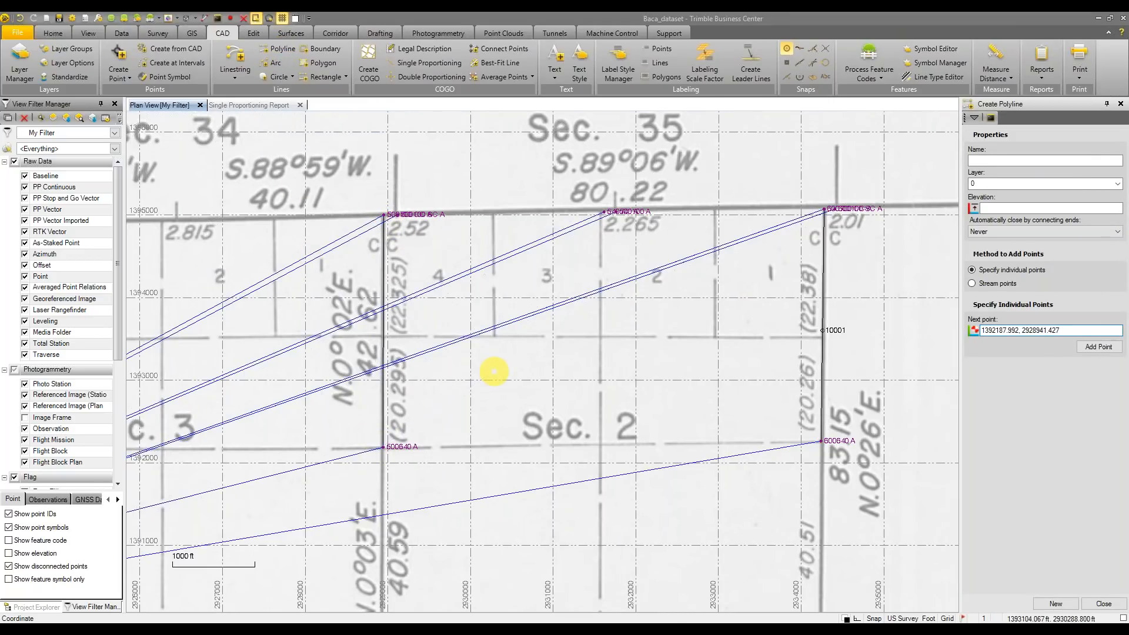
key(Escape)
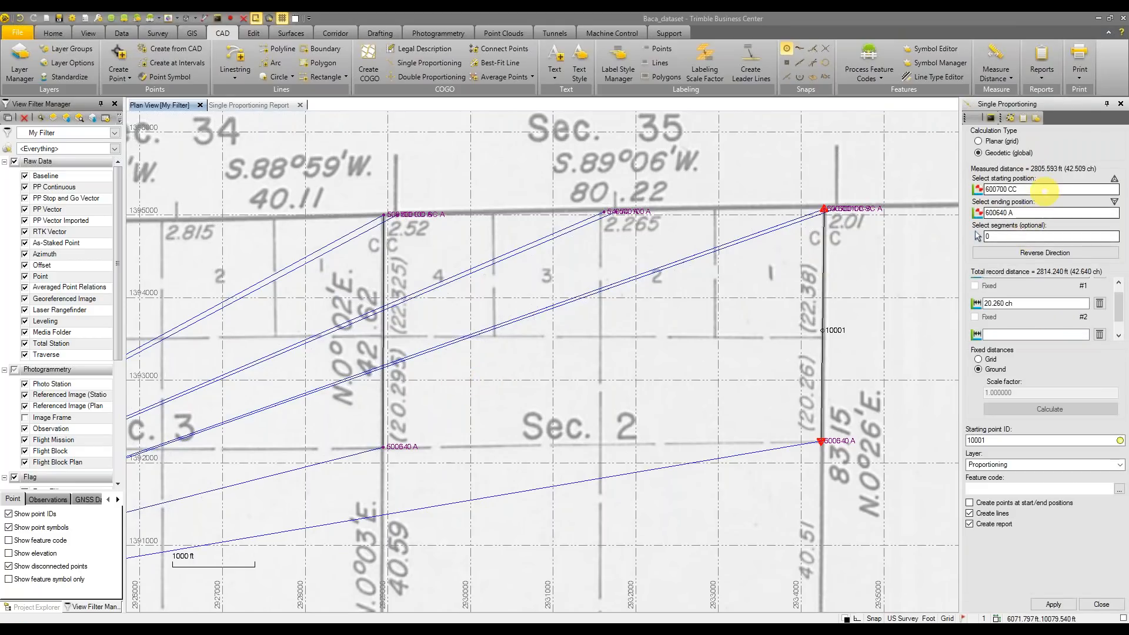
Pick the west north–south line, clear the start and end positions, then close the setup
click(1009, 238)
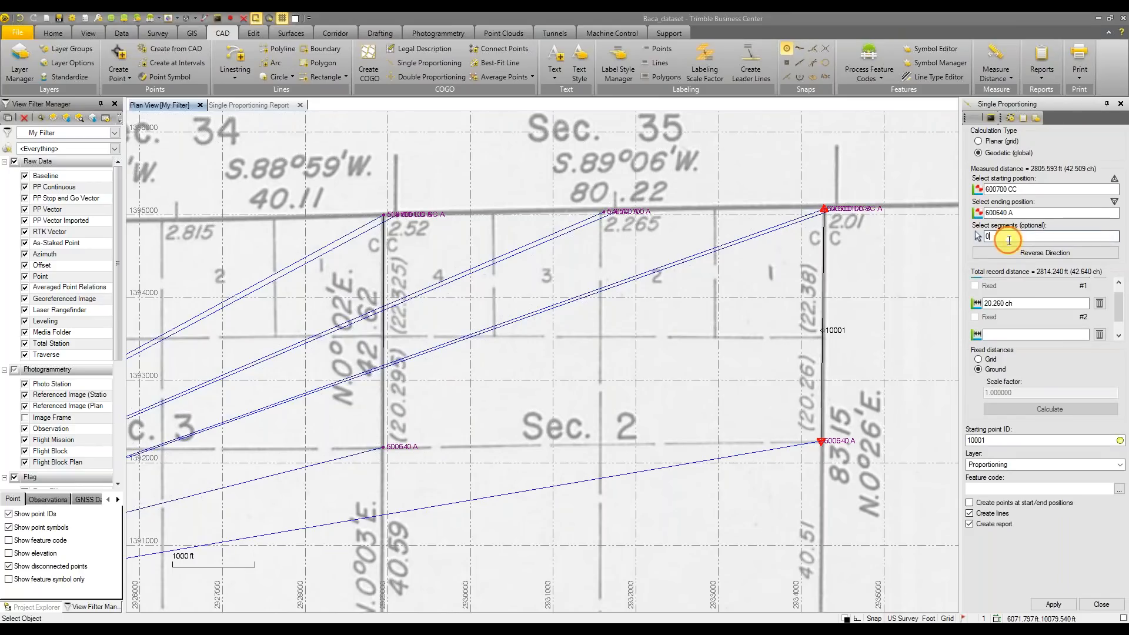
click(384, 335)
click(1033, 213)
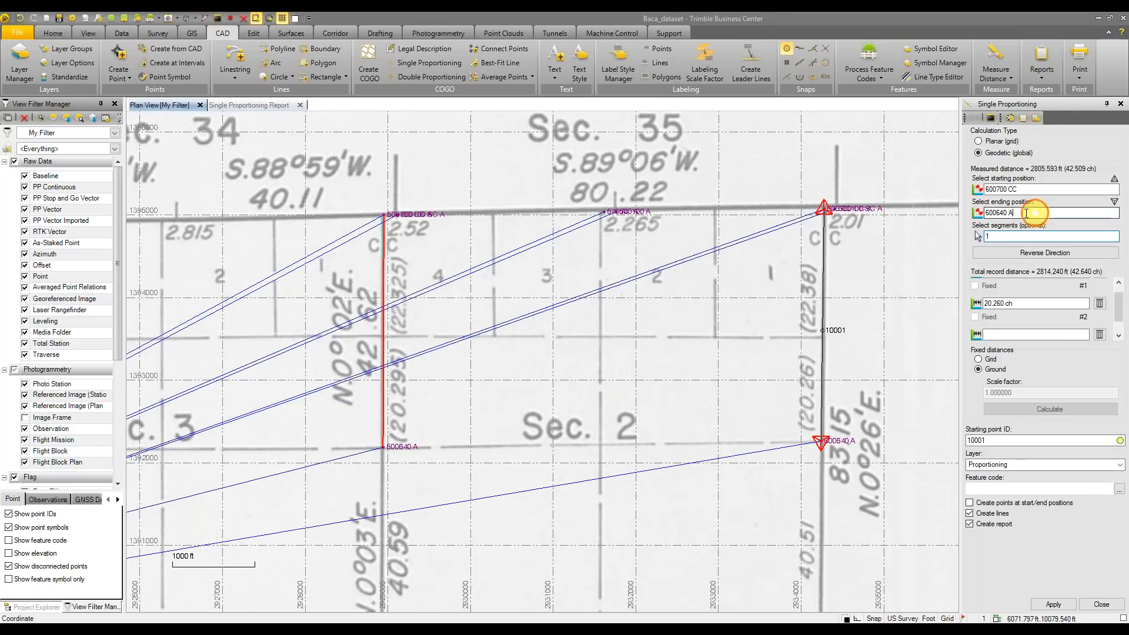
click(976, 189)
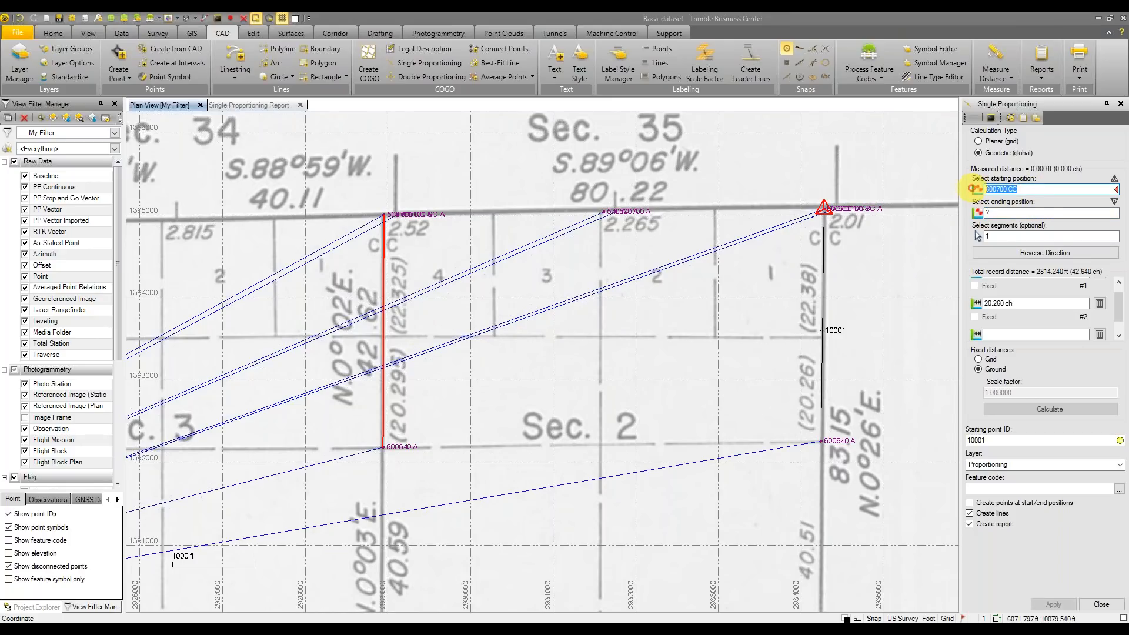
click(1024, 237)
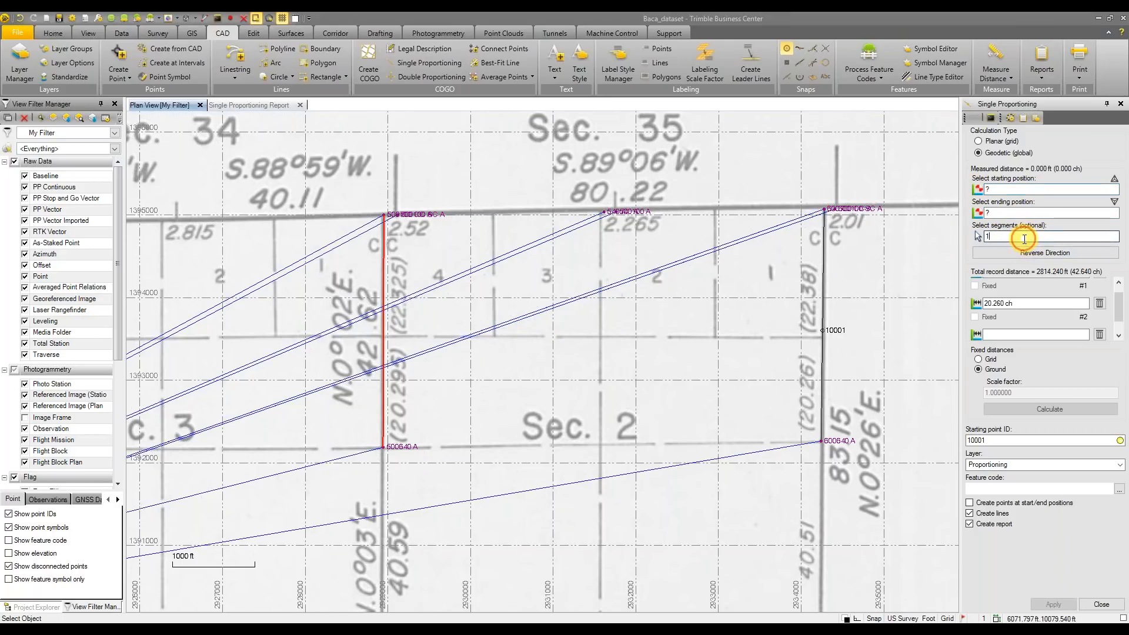
scroll(1048, 307, up, 1)
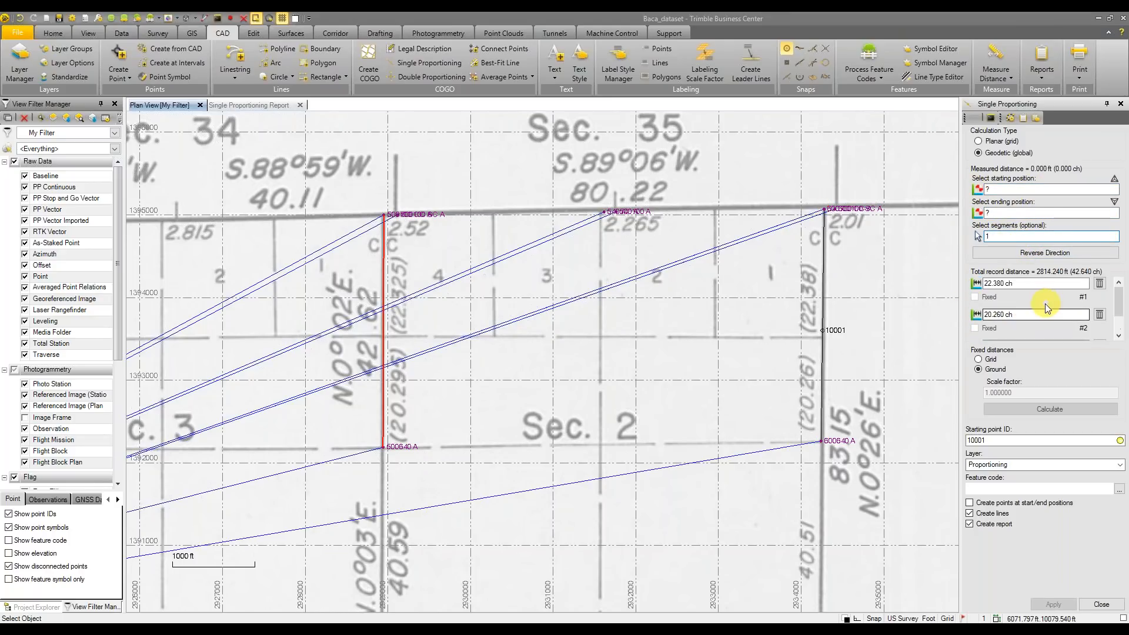
click(1022, 284)
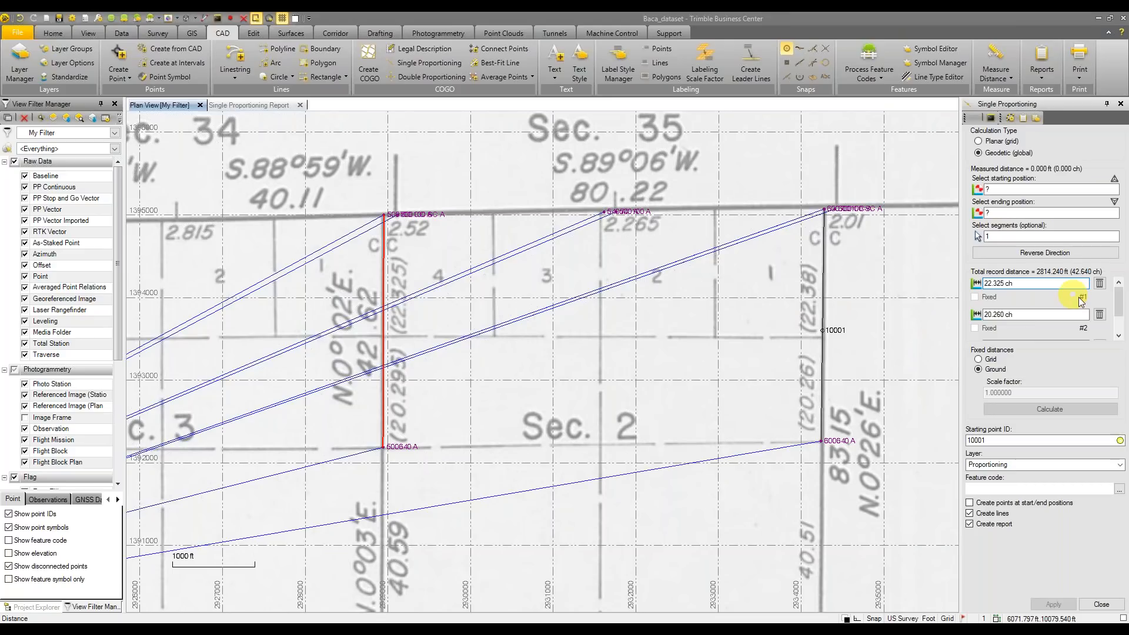
click(1004, 315)
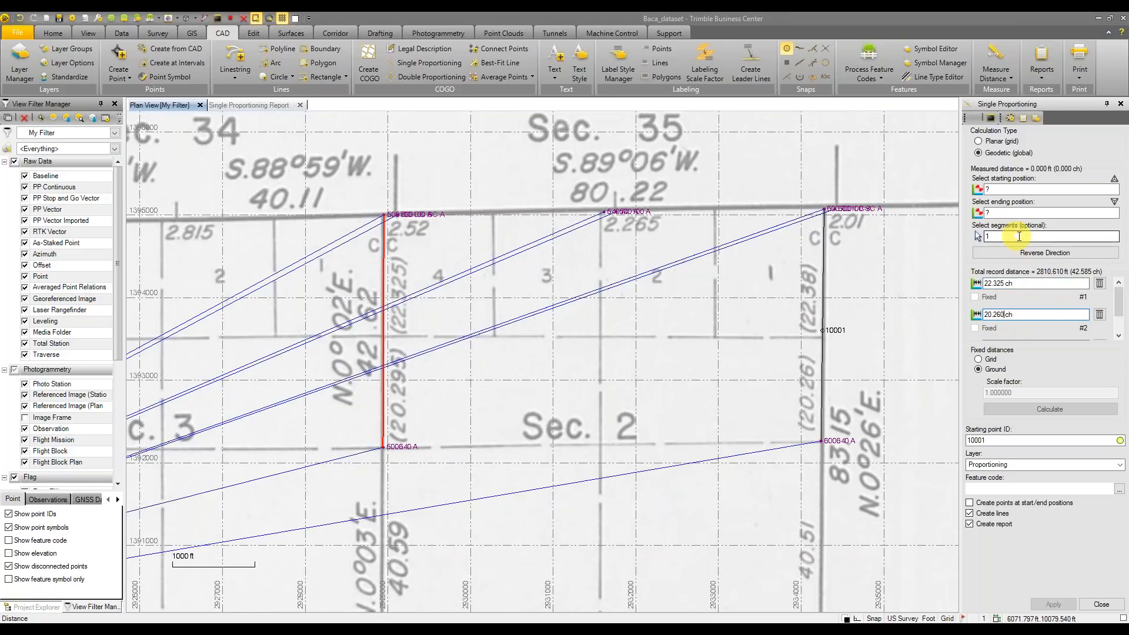
click(1026, 253)
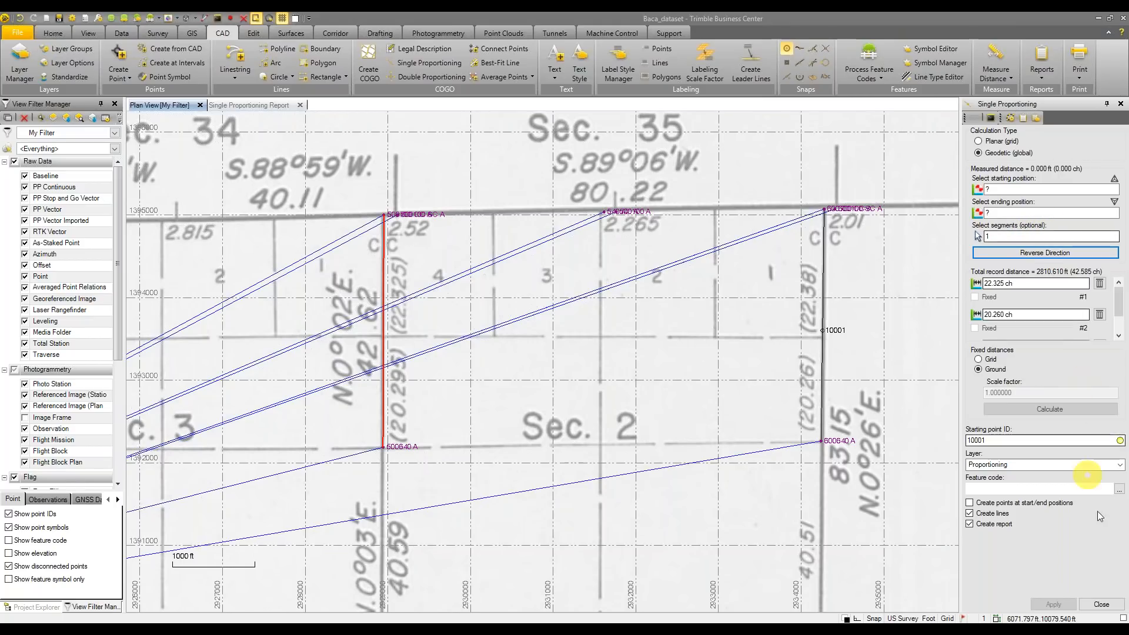
click(1102, 605)
Reopen Single Proportioning, select the west north–south line, and begin the first record distance
click(414, 65)
click(1009, 238)
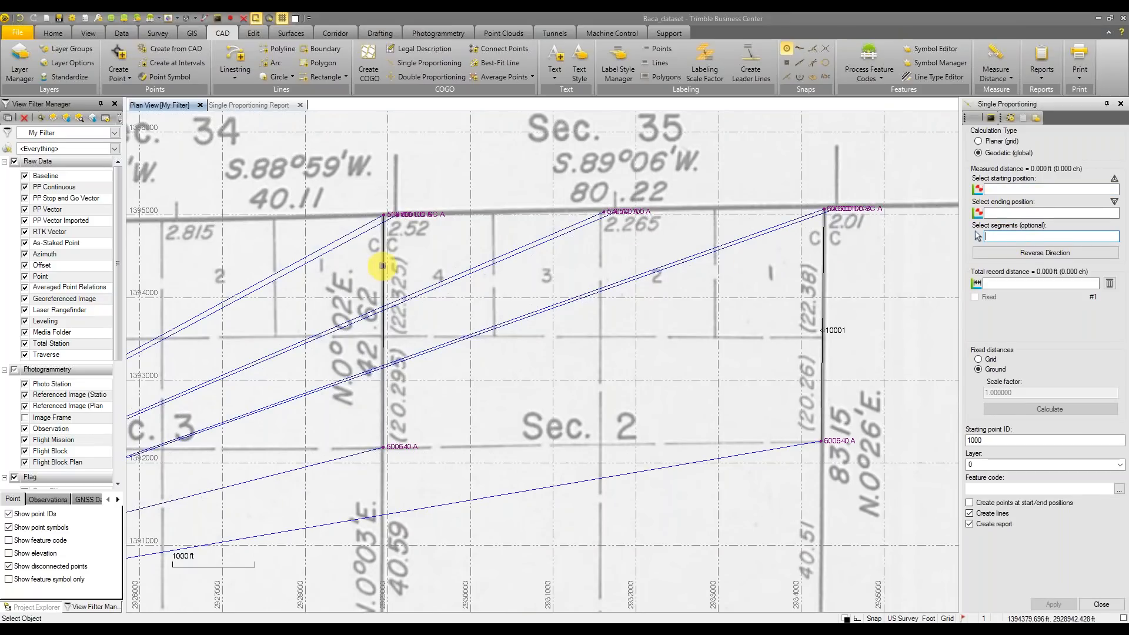
click(384, 265)
click(1013, 285)
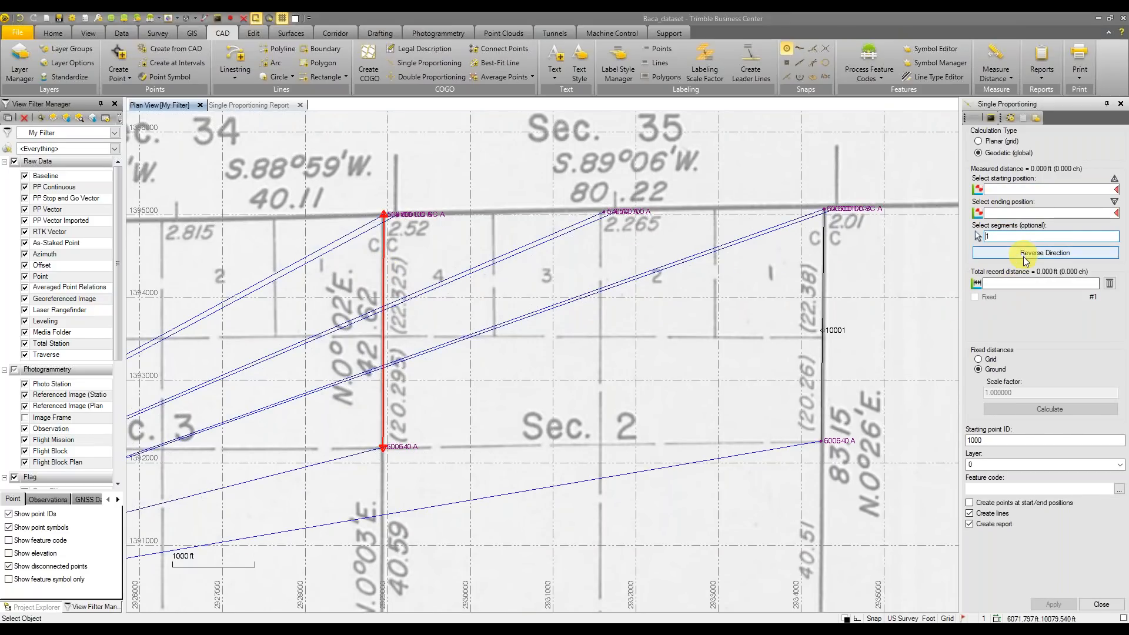
click(1025, 283)
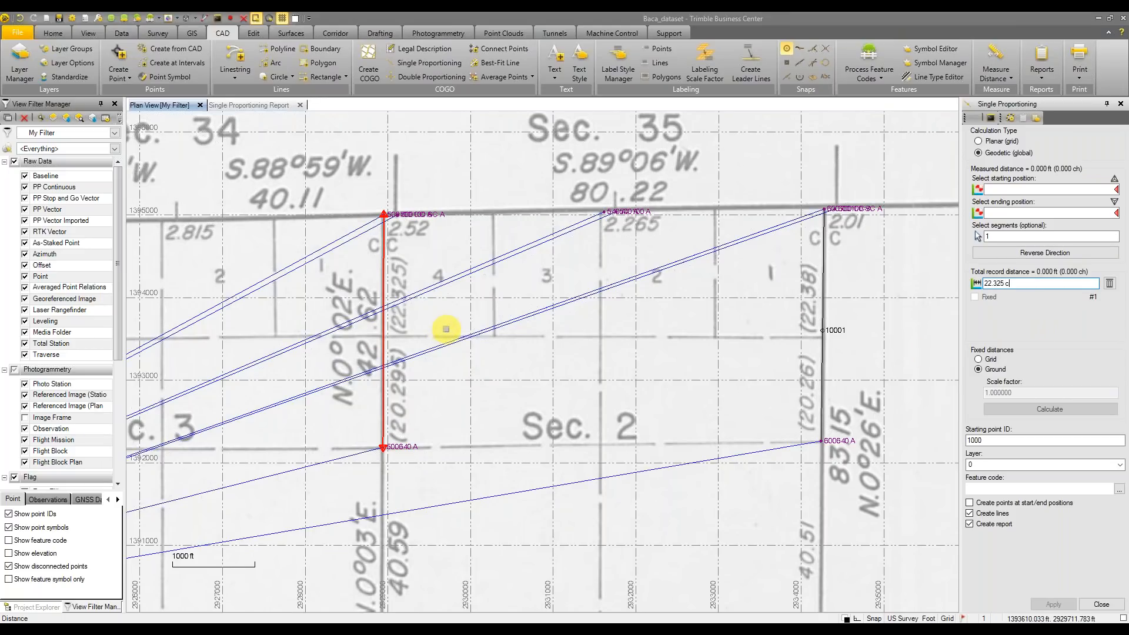
Enter 22.325 and 20.295 ch distances, starting ID 10002, Proportioning layer, and no line creation
text(h)
key(Return)
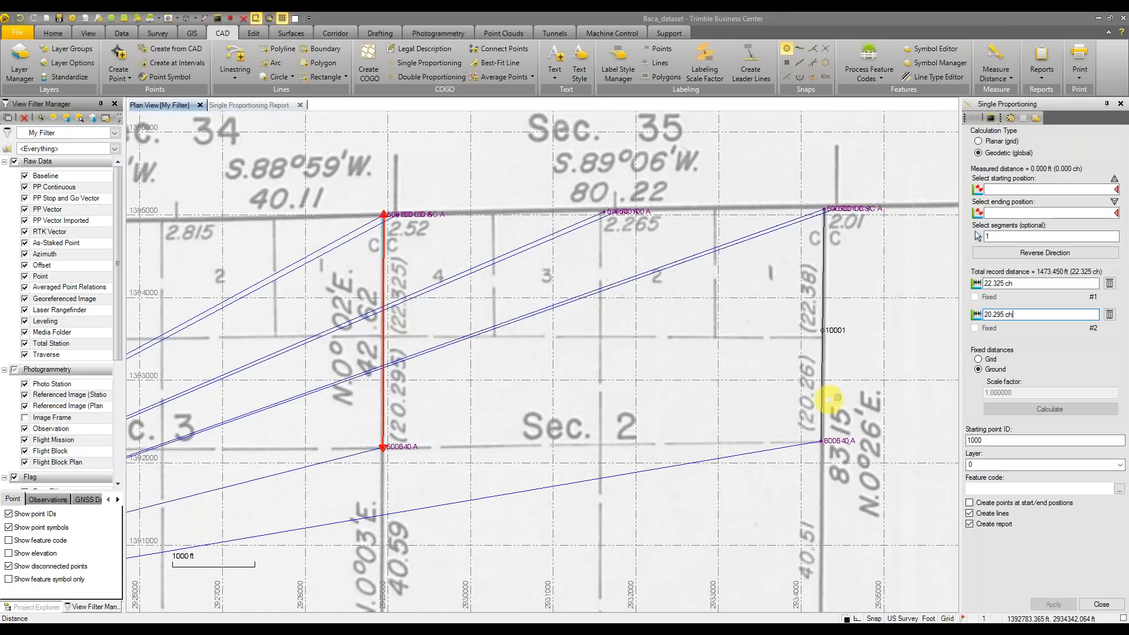
key(Return)
click(1001, 441)
text(2)
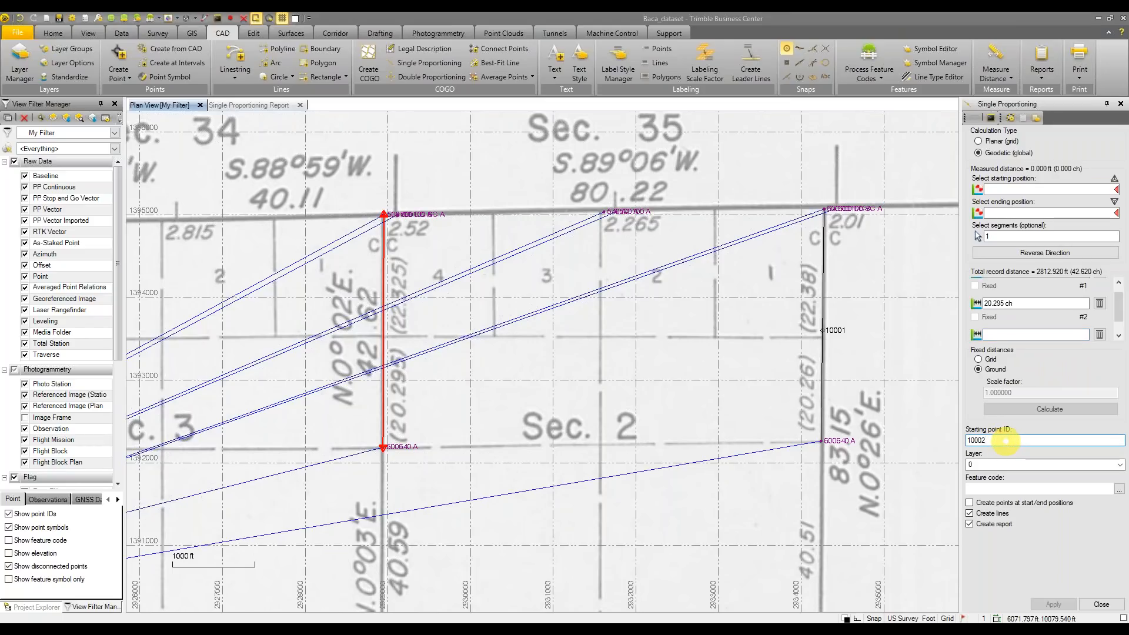
click(1119, 465)
click(1026, 486)
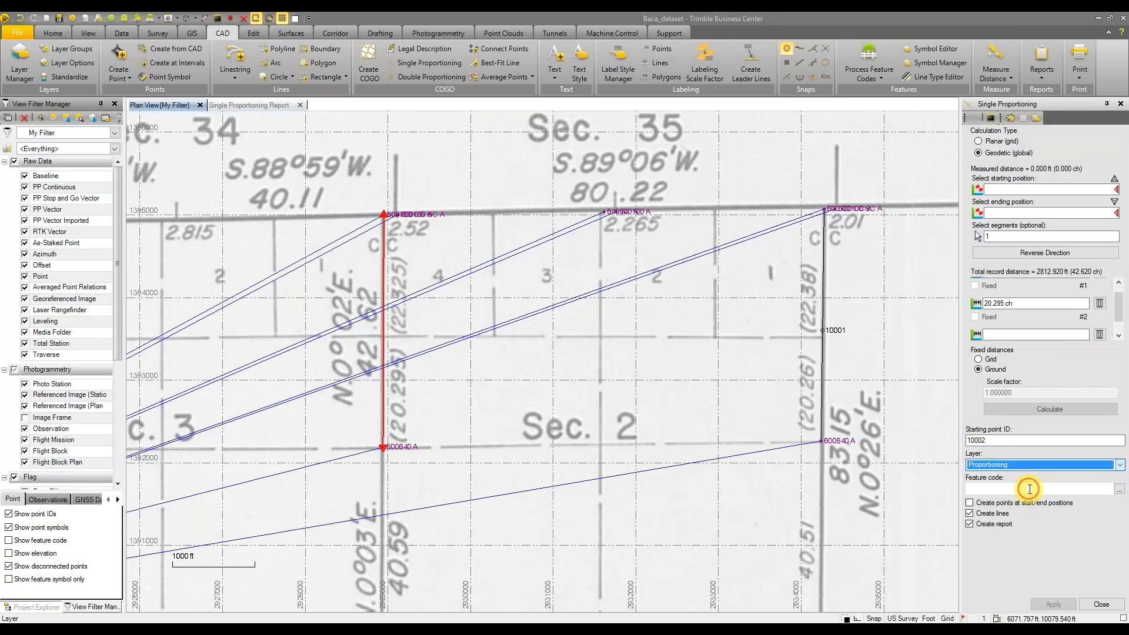
click(969, 514)
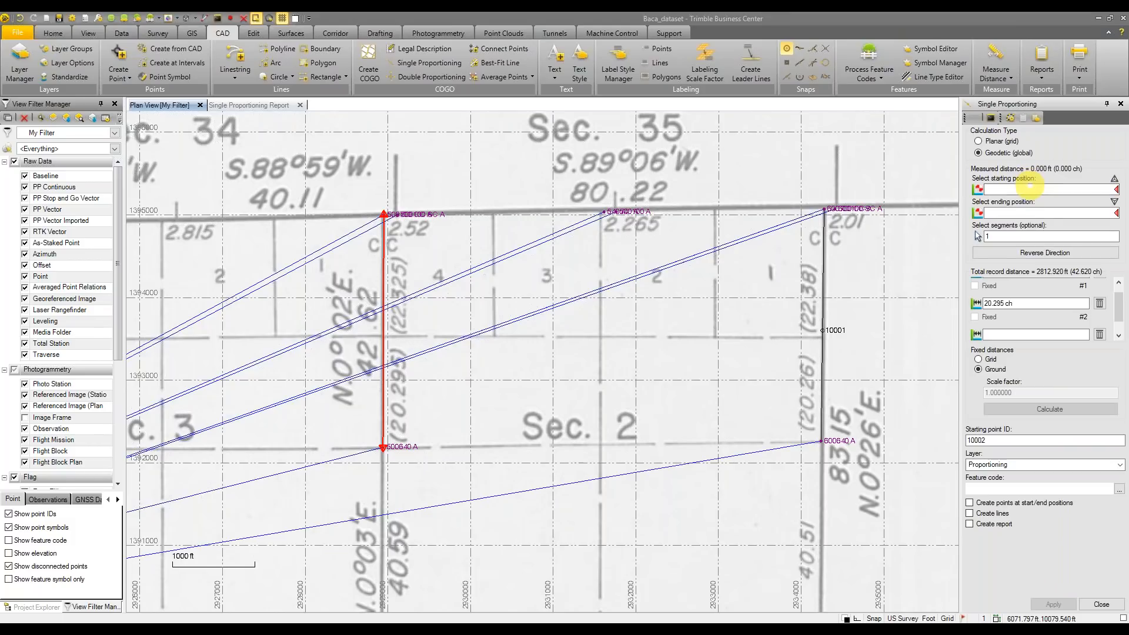
Centre the plat on the west line and close the setup without applying
click(1030, 213)
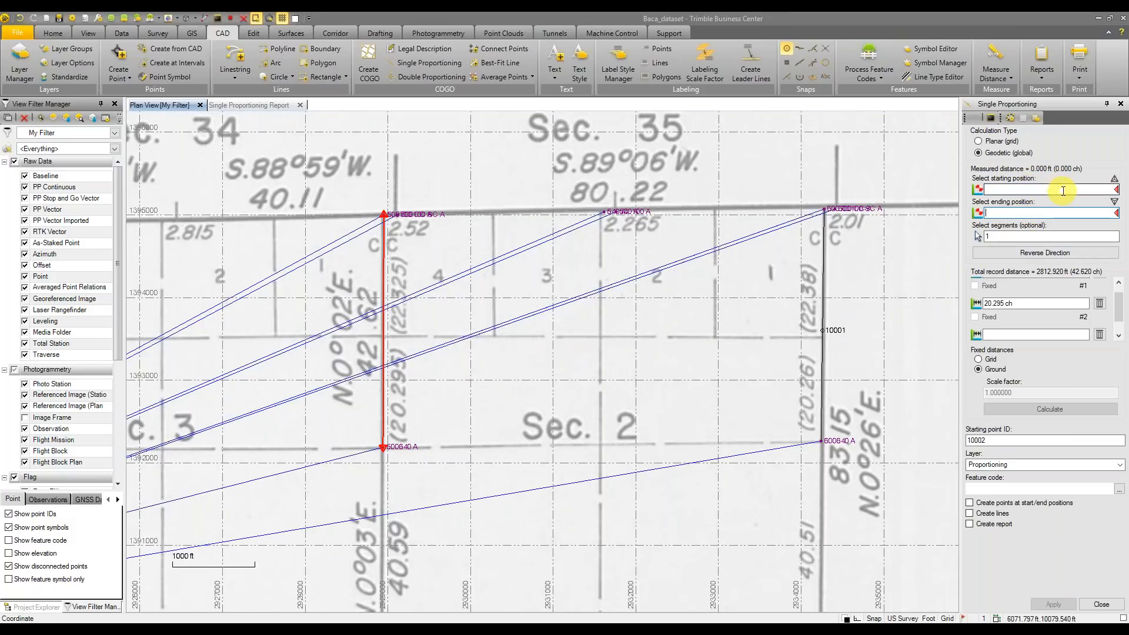
mouse_move(1116, 190)
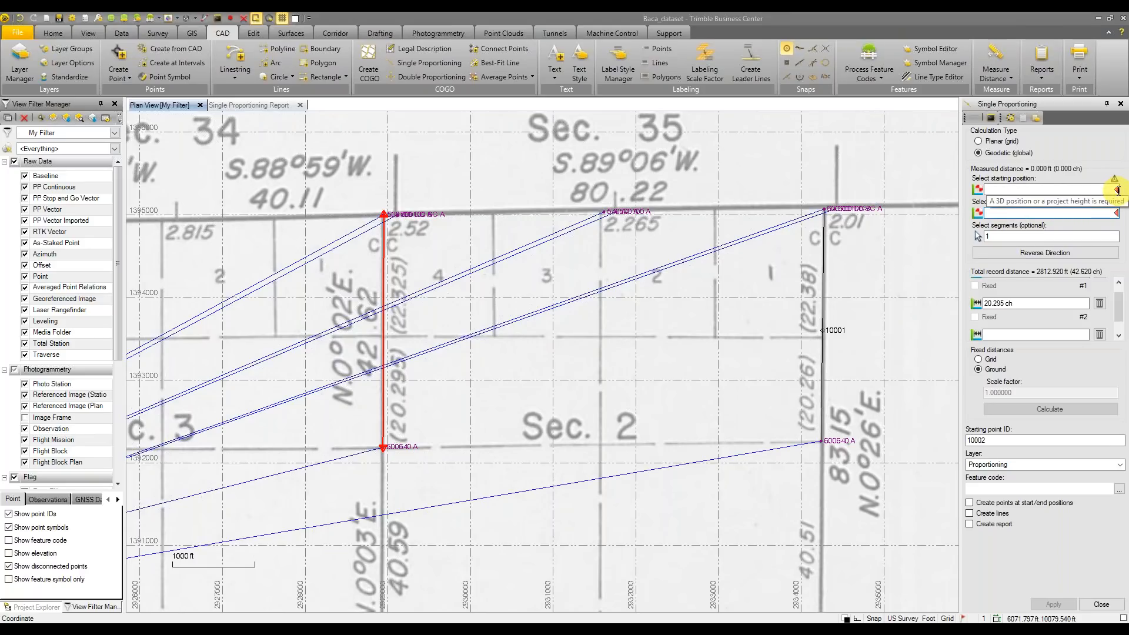
scroll(425, 316, up, 1)
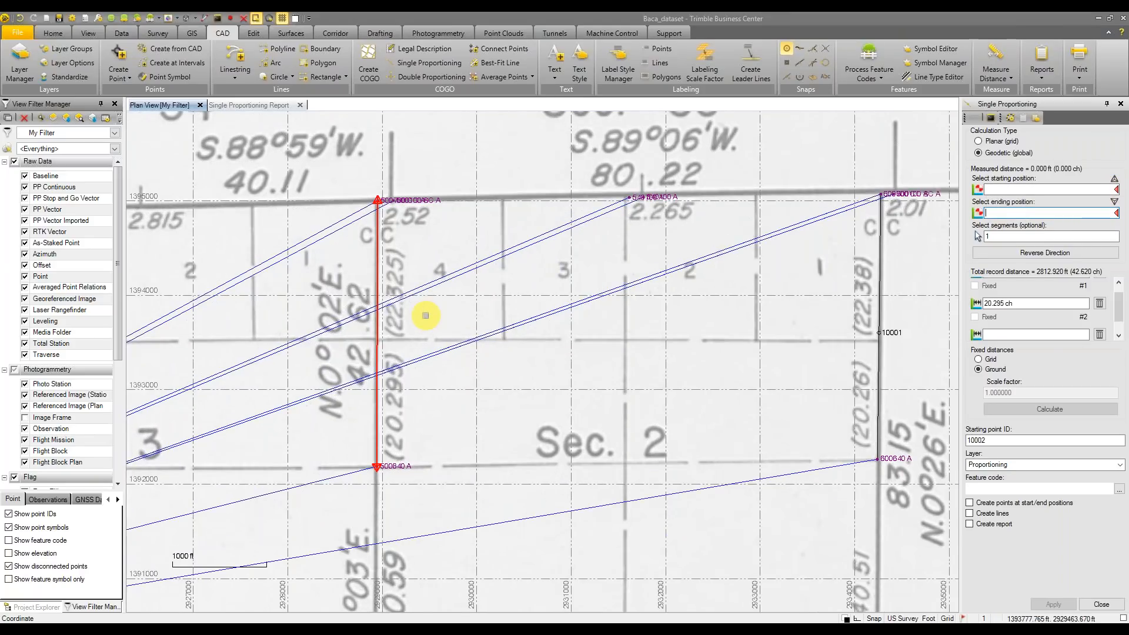
scroll(426, 316, up, 1)
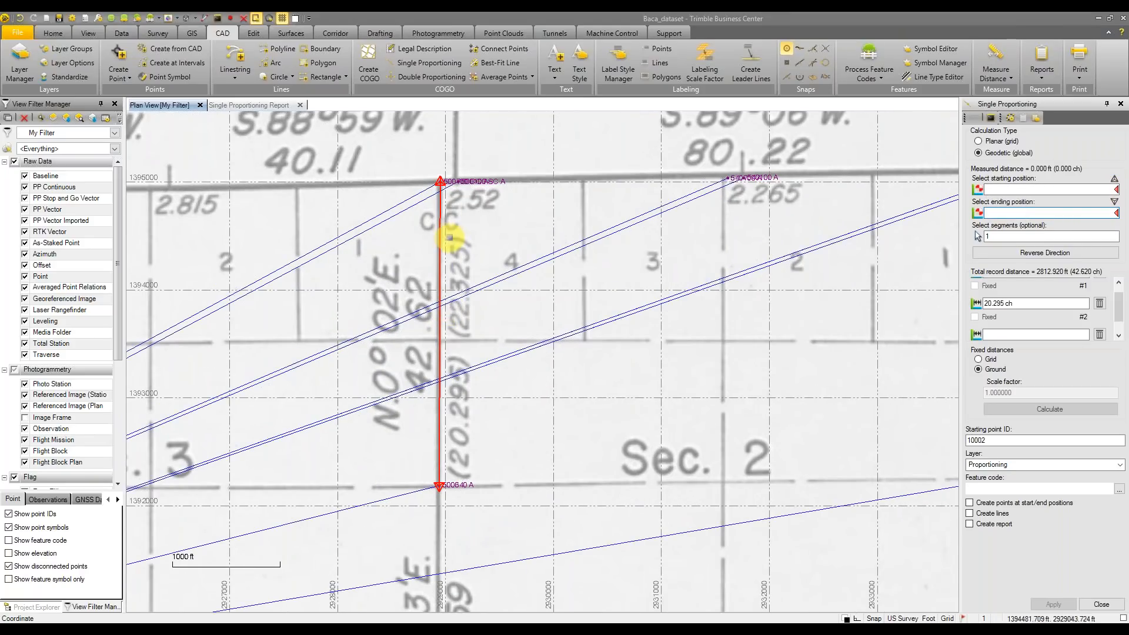
middle_drag(489, 227, 453, 225)
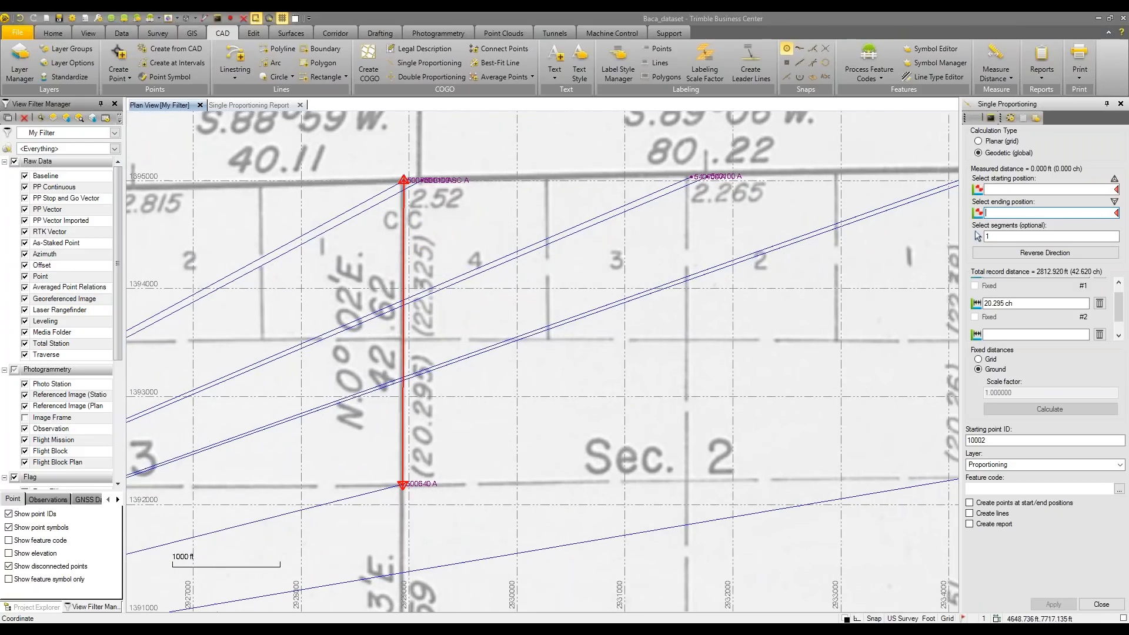
click(1101, 604)
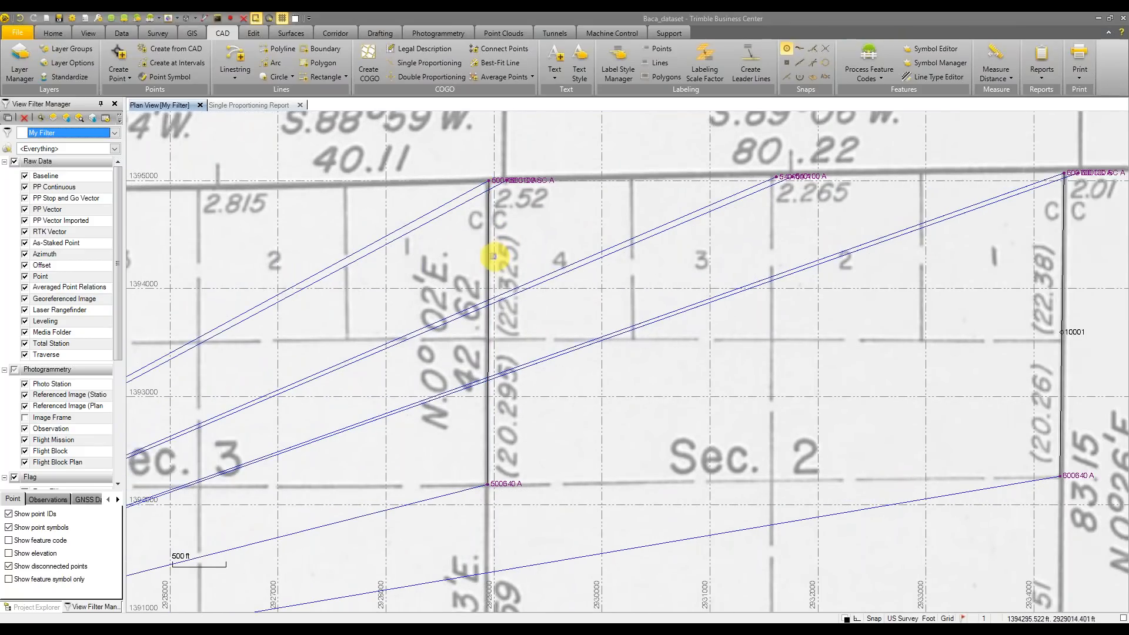
Clear the selection on the west north–south section line
click(488, 254)
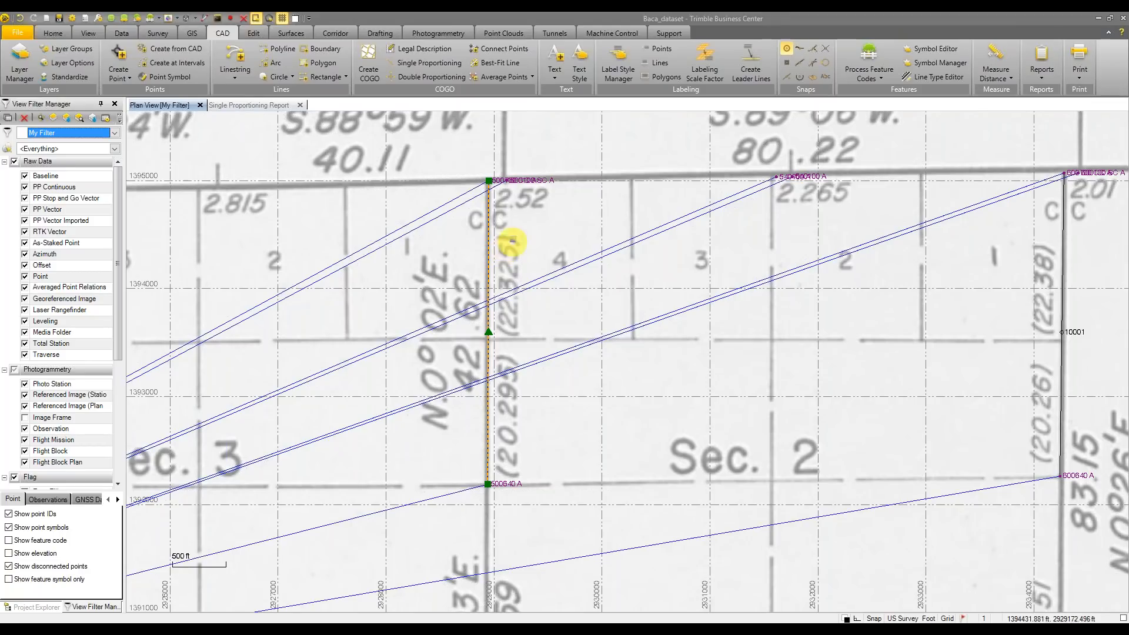
scroll(512, 240, down, 1)
middle_drag(518, 239, 491, 245)
right_click(490, 245)
click(540, 271)
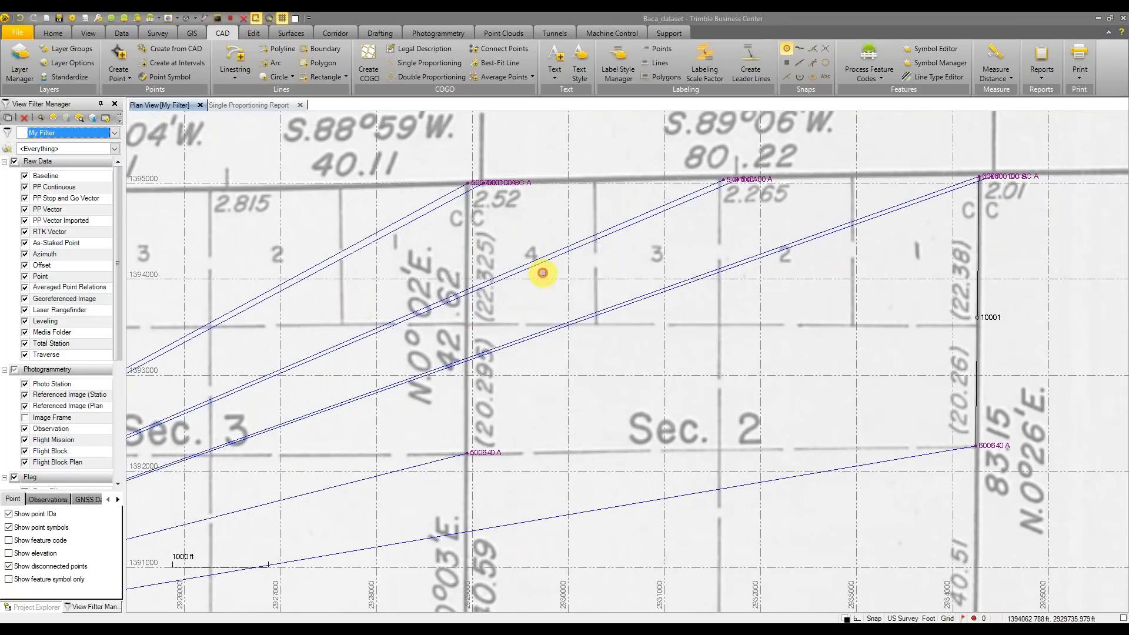
Draw a linestring from corner 500600 to corner 500640 A
click(243, 51)
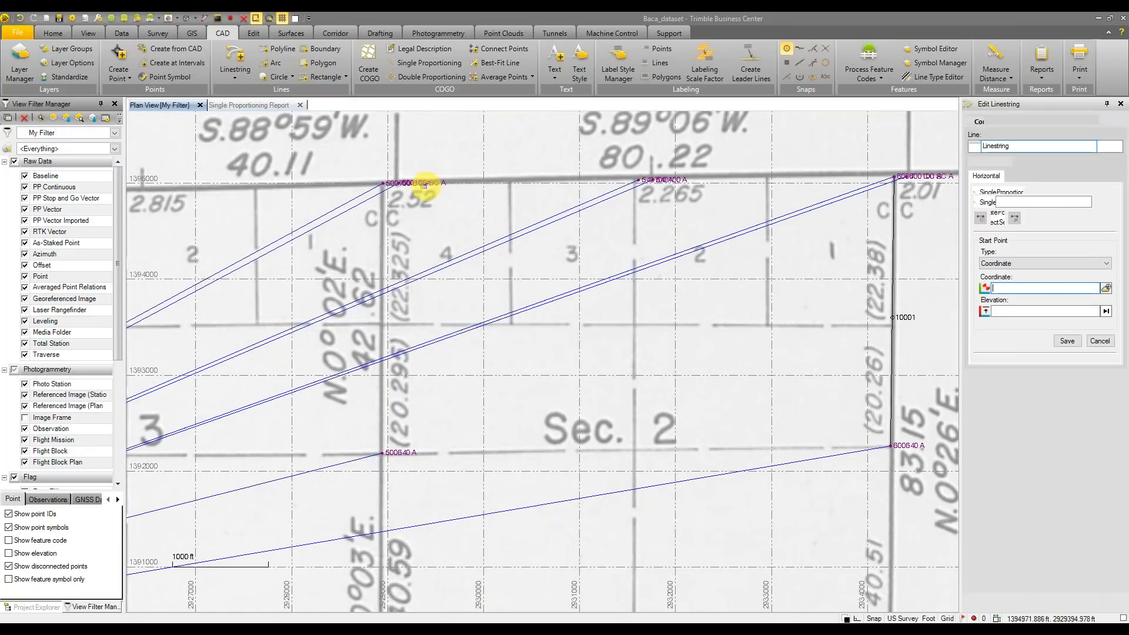
click(383, 183)
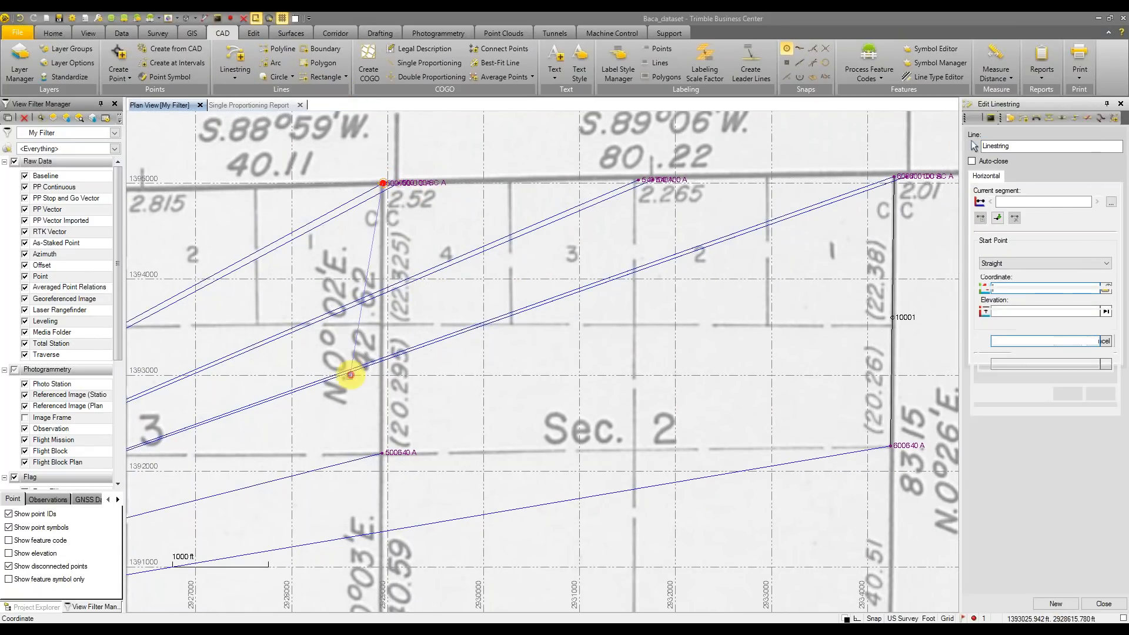
click(382, 453)
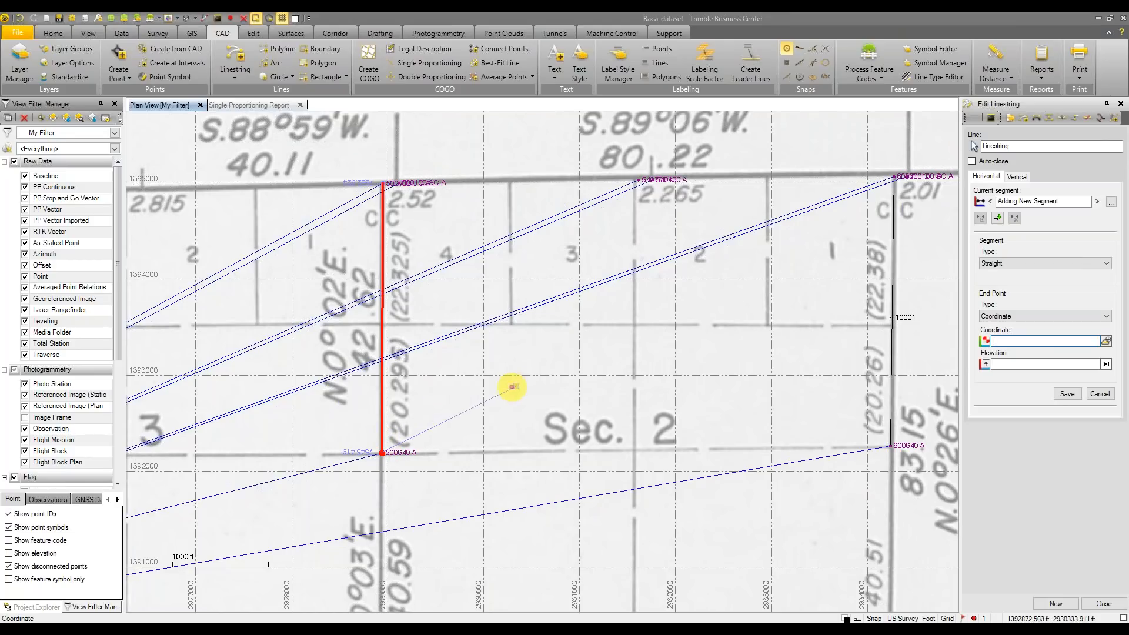
key(Escape)
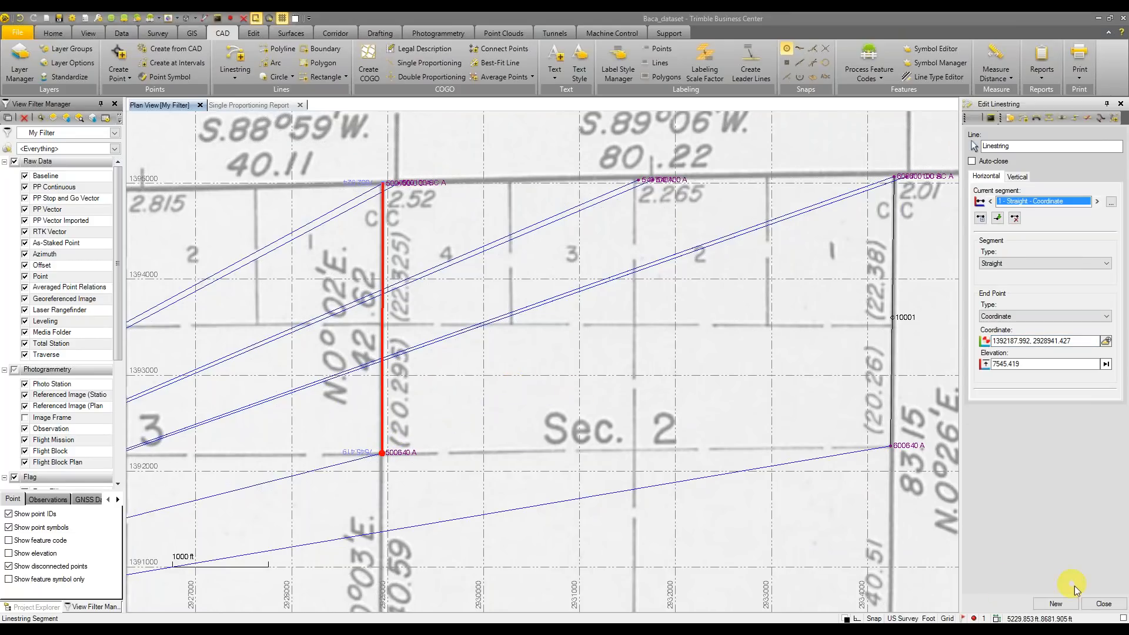
click(1097, 604)
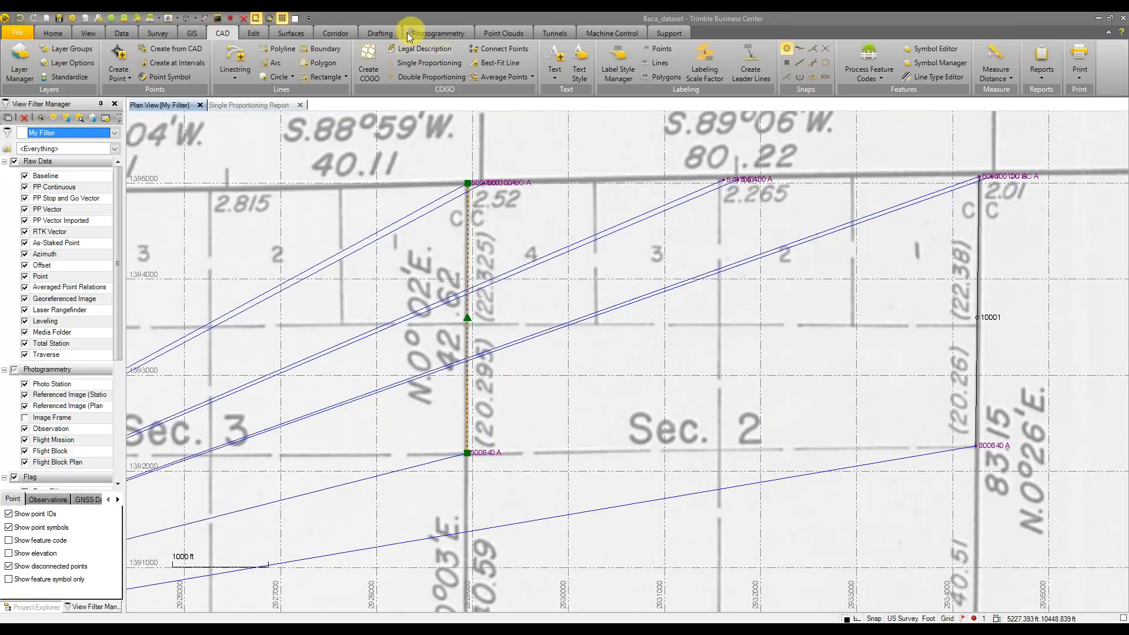
Single-proportion the new line with record distances 22.325 ch and 20.295 ch
click(412, 60)
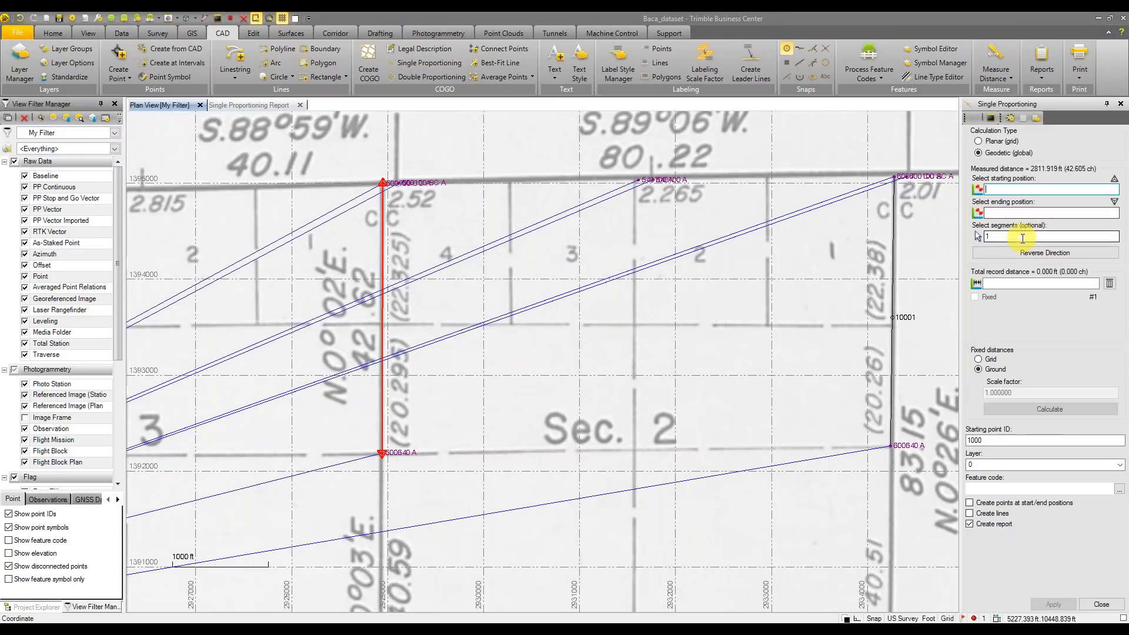
click(1000, 286)
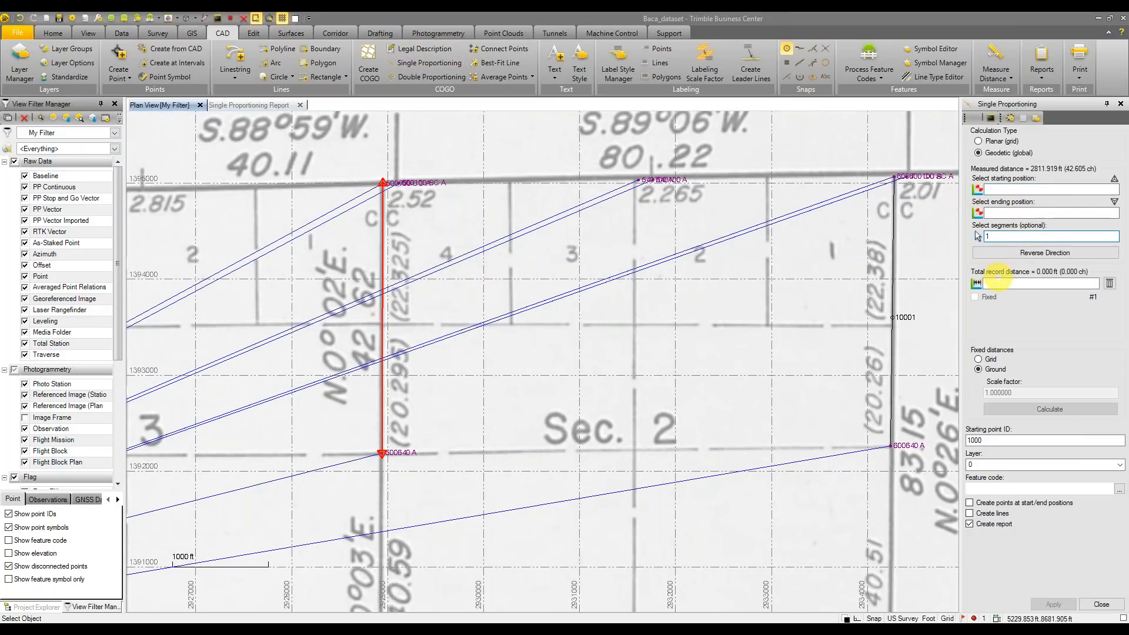
text(22.325 ch)
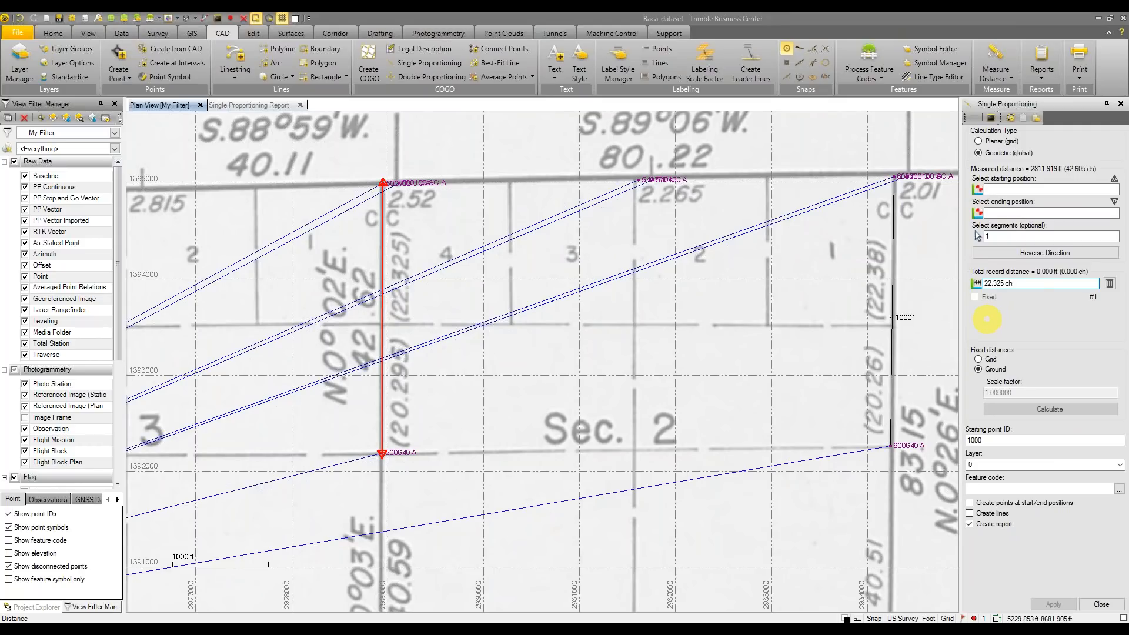
key(Return)
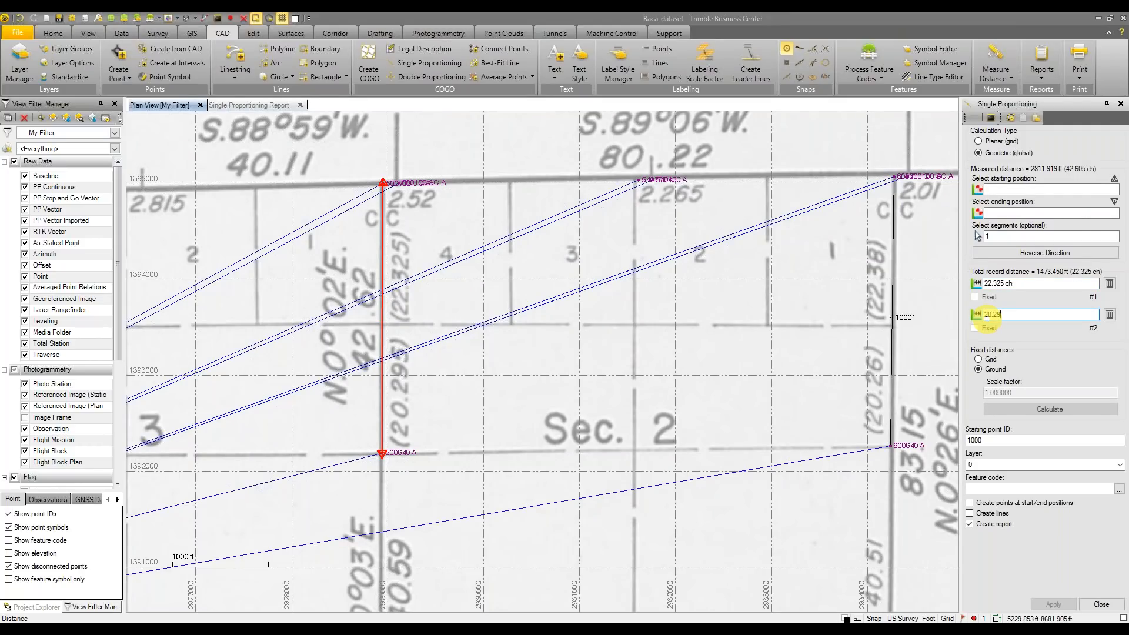
text(20.295 ch)
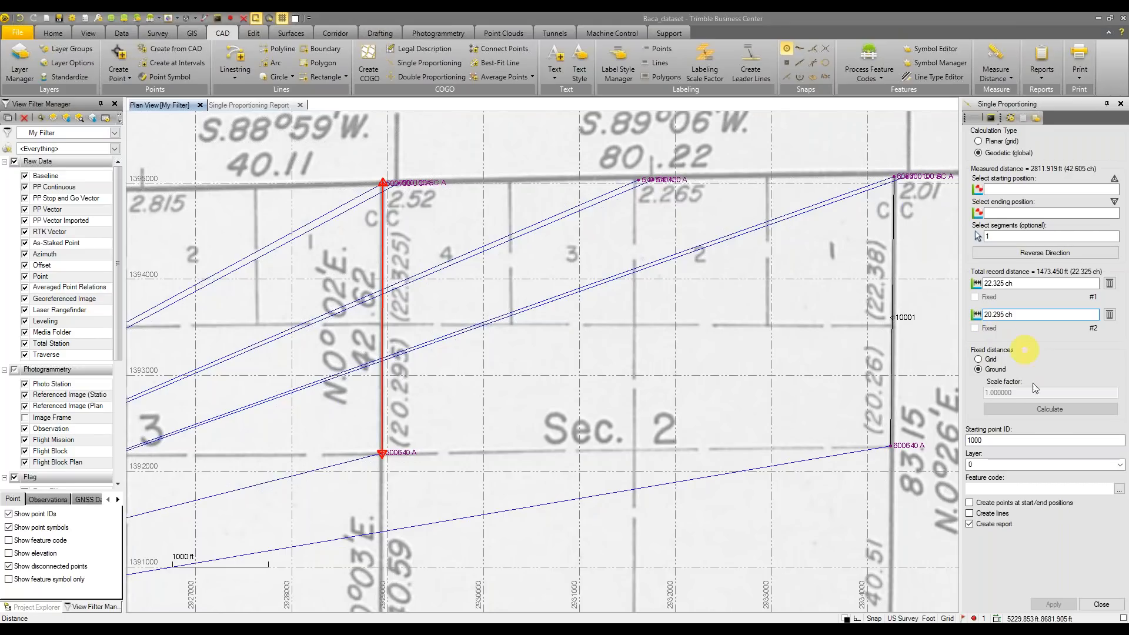
key(Return)
Create point 10002 on the Proportioning layer without a report
click(1025, 441)
text(2)
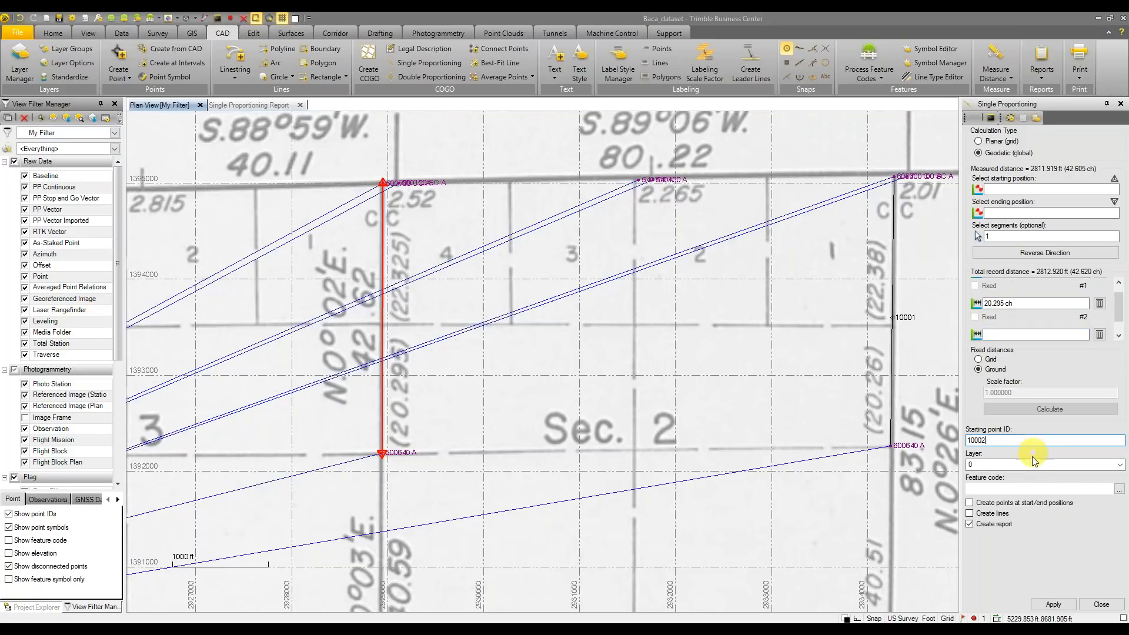
click(1034, 465)
click(1118, 467)
click(1069, 491)
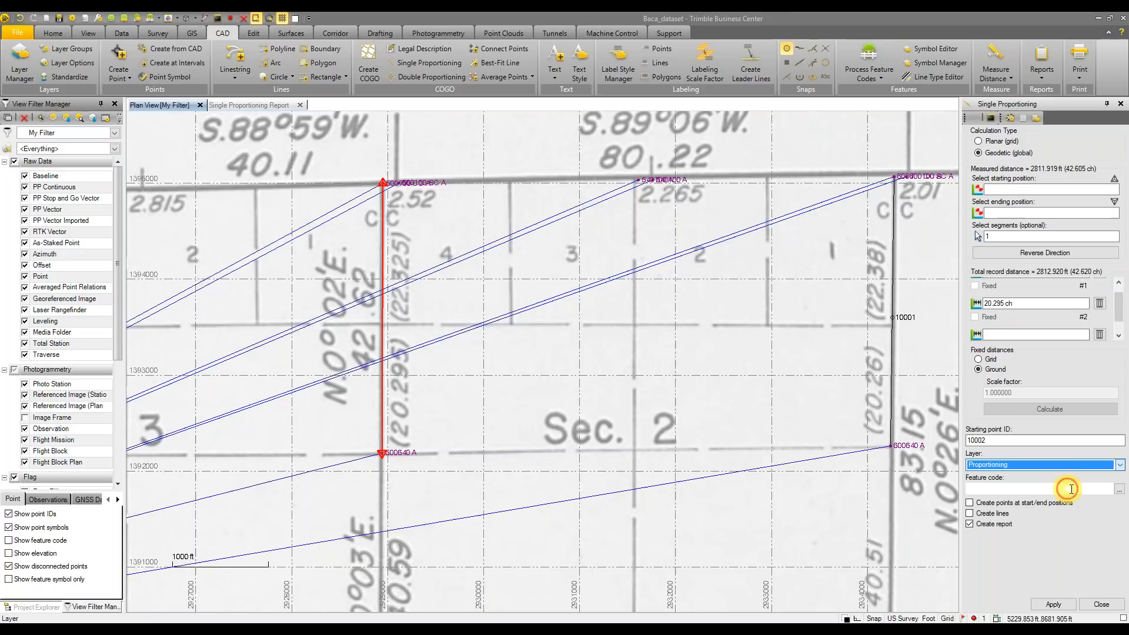
click(969, 524)
click(1053, 604)
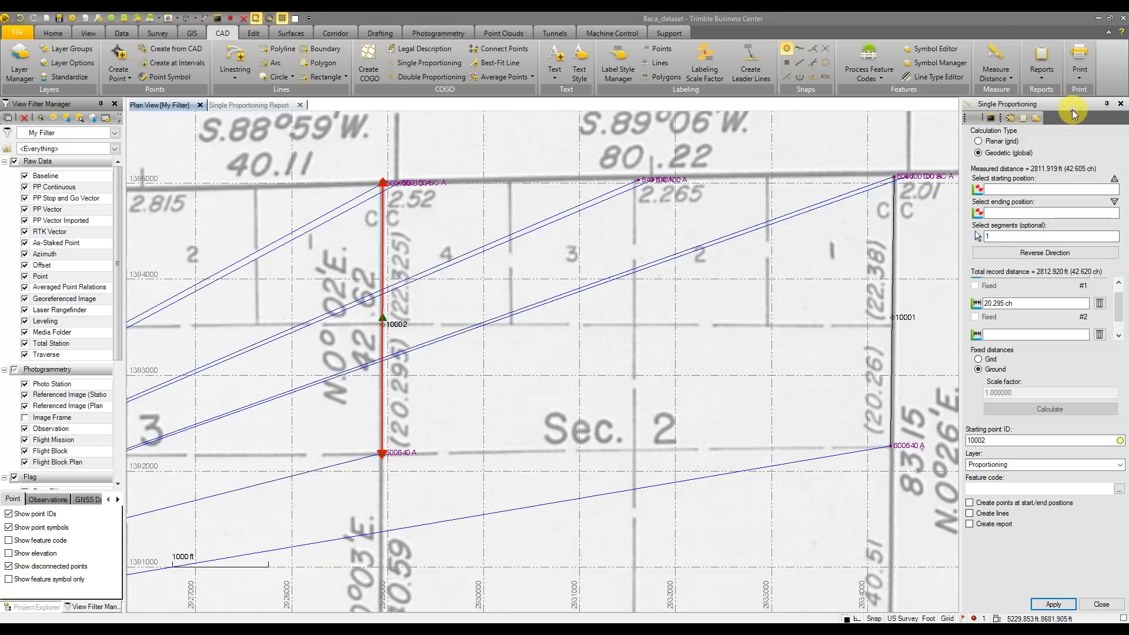
click(1100, 606)
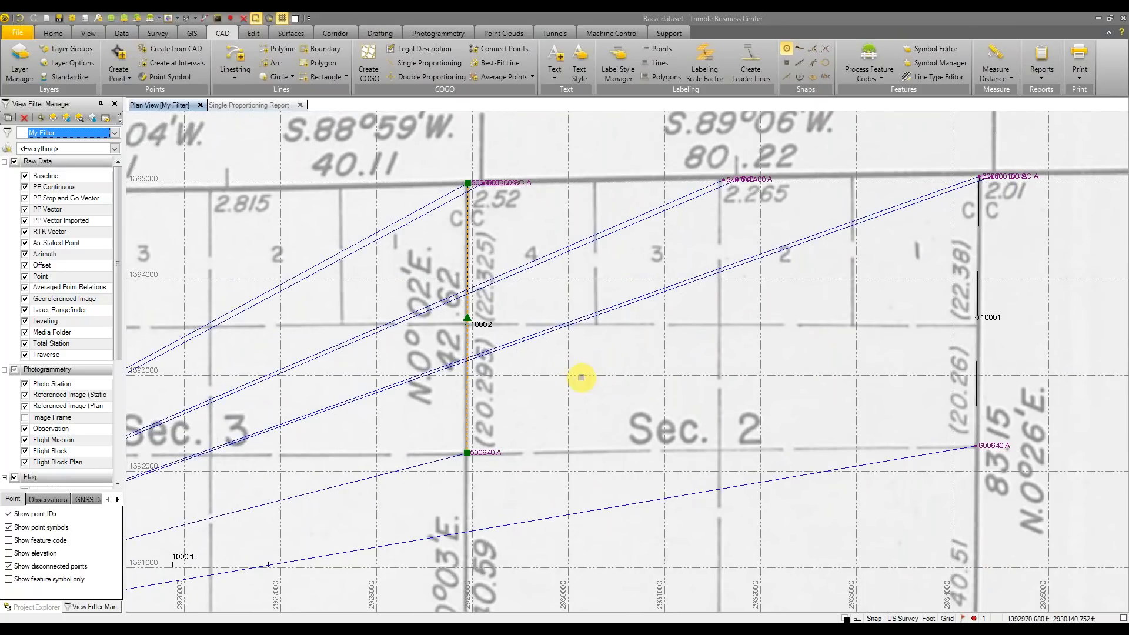
Pan and zoom out across the plat to show Sec. 31 through Sec. 12
middle_drag(566, 383, 600, 400)
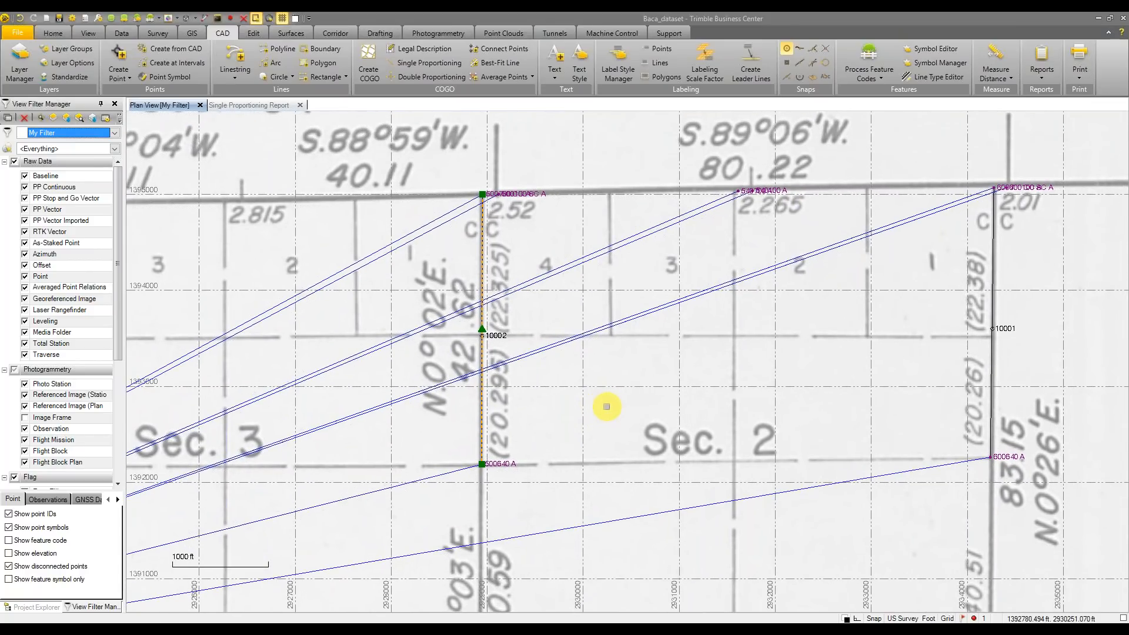
scroll(606, 406, down, 1)
middle_drag(607, 407, 559, 391)
key(Escape)
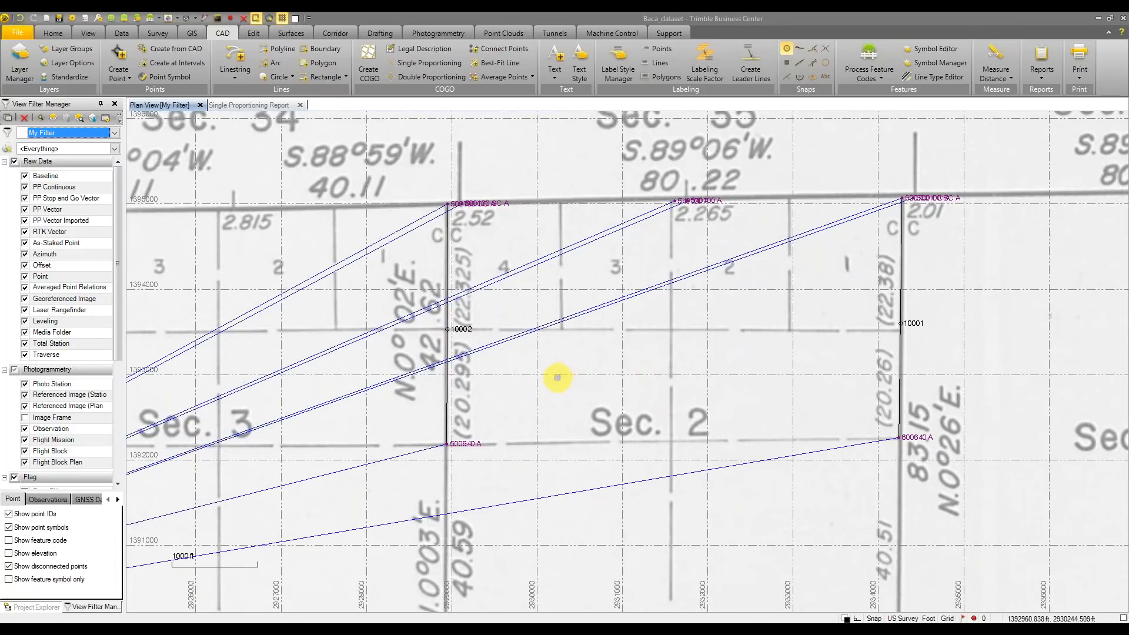
middle_drag(581, 377, 588, 376)
scroll(591, 373, down, 1)
right_click(596, 370)
click(788, 359)
middle_drag(789, 359, 684, 358)
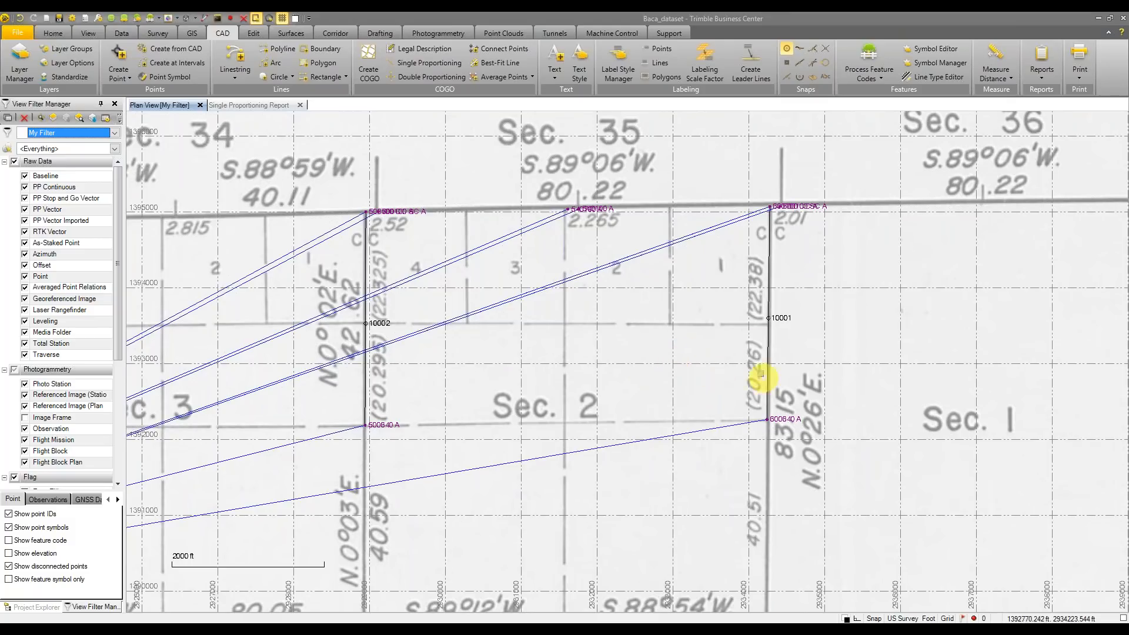
scroll(626, 372, down, 1)
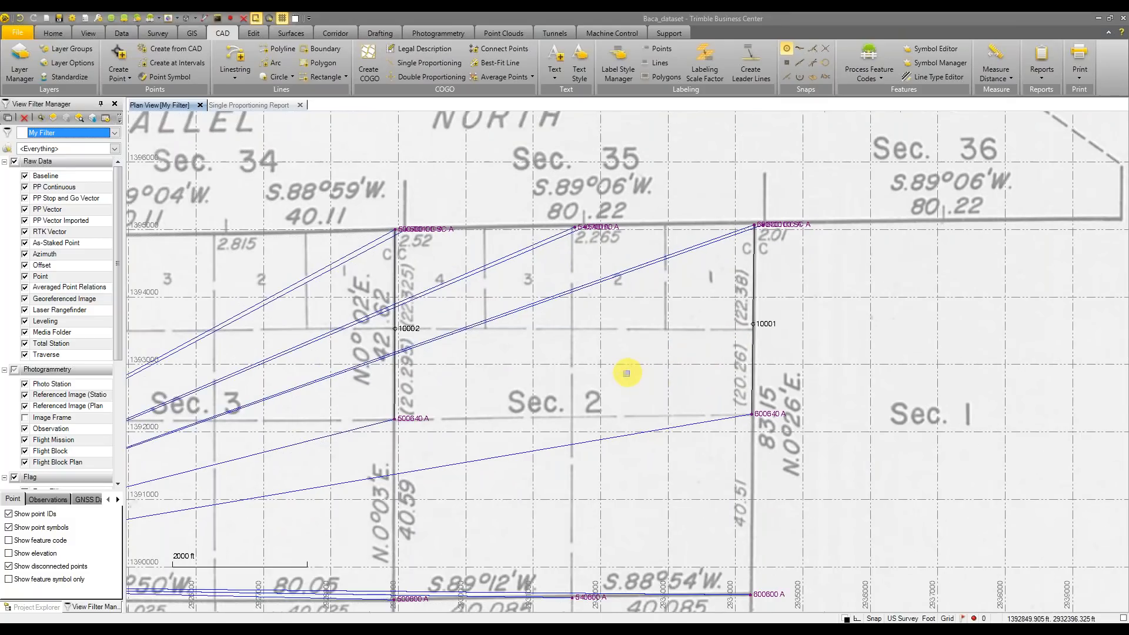
middle_drag(627, 373, 778, 260)
scroll(700, 343, down, 3)
scroll(660, 319, down, 1)
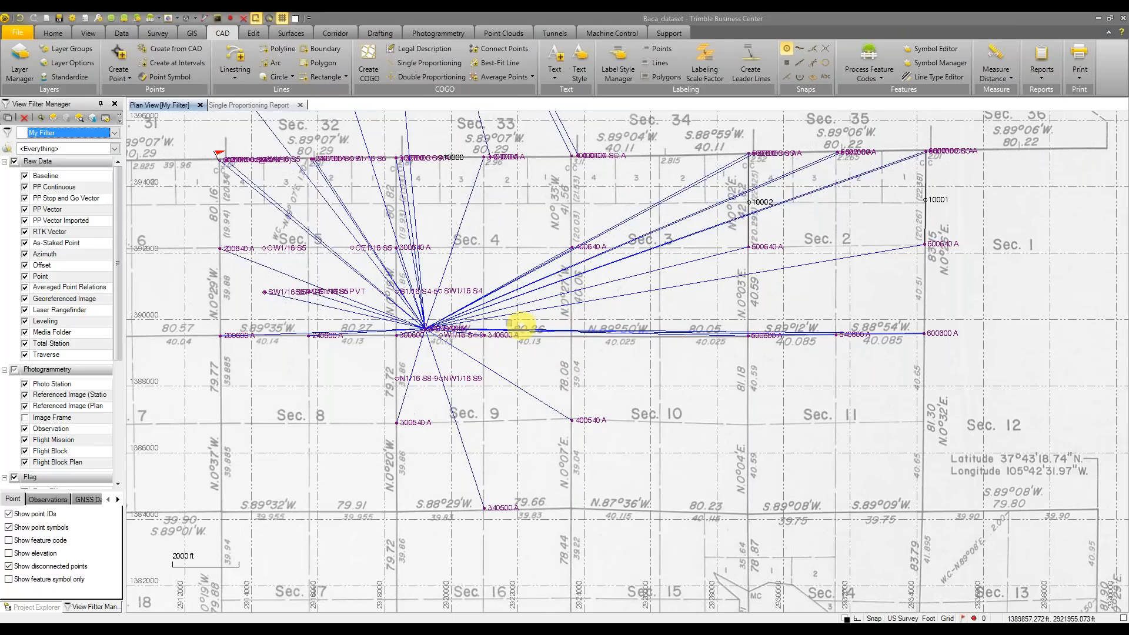
Hide RTK vectors, zoom to Sec. 3, 4, 9 and 10, and start Double Proportioning
click(25, 232)
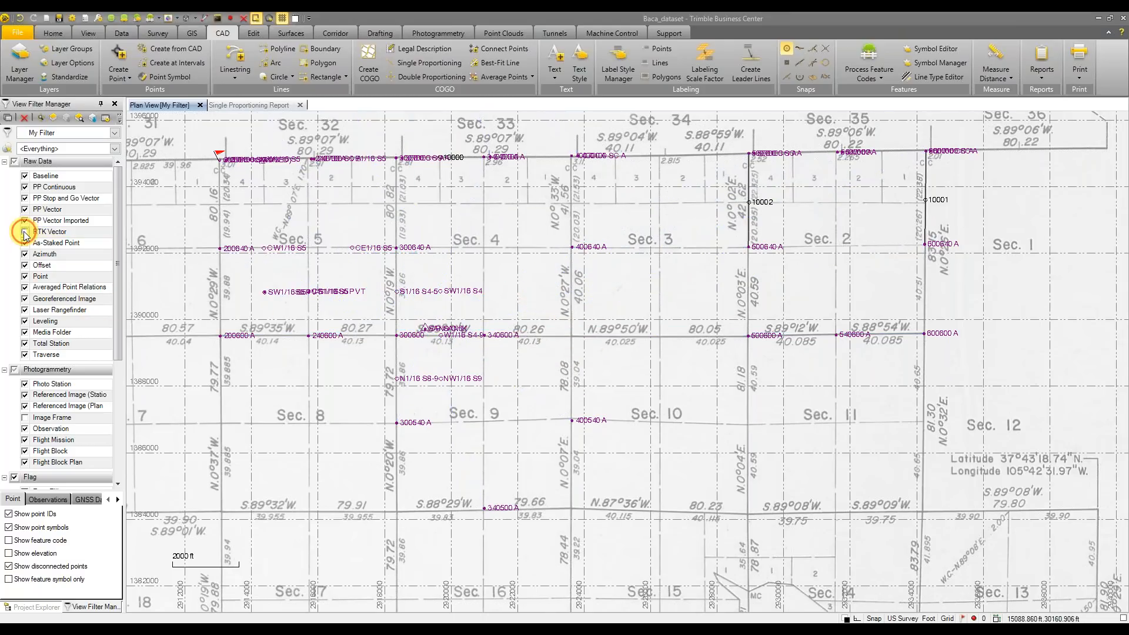
scroll(582, 321, up, 1)
scroll(582, 321, up, 2)
middle_drag(582, 321, 454, 326)
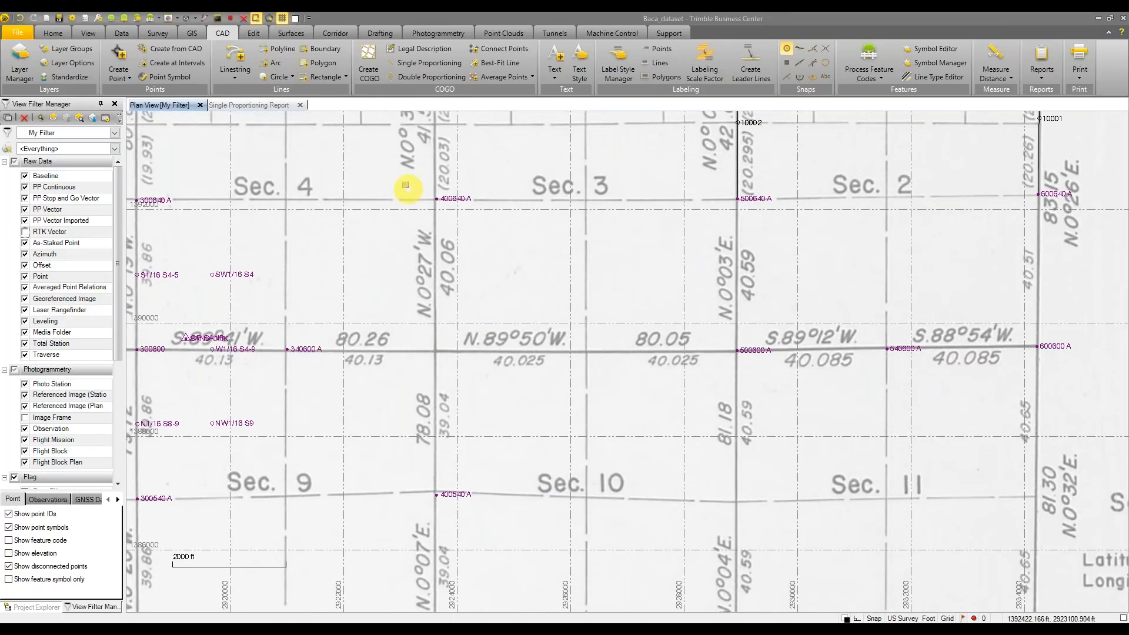
click(433, 75)
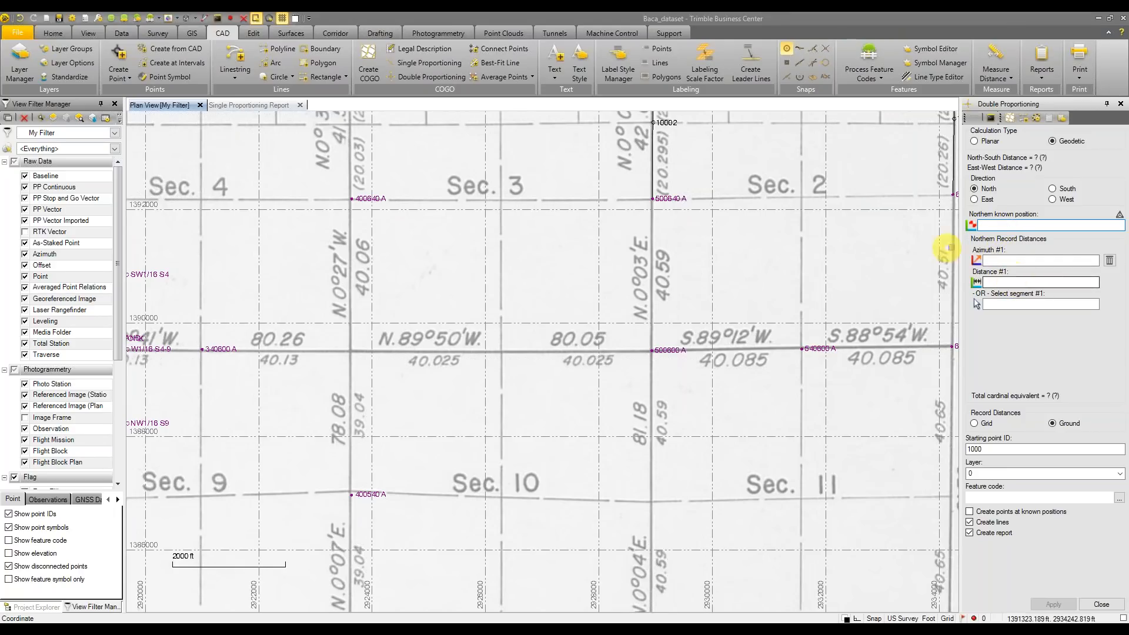
Set northern known corner 400640 A with record N0°27'00"W, 40.06 ch
click(352, 199)
click(1017, 260)
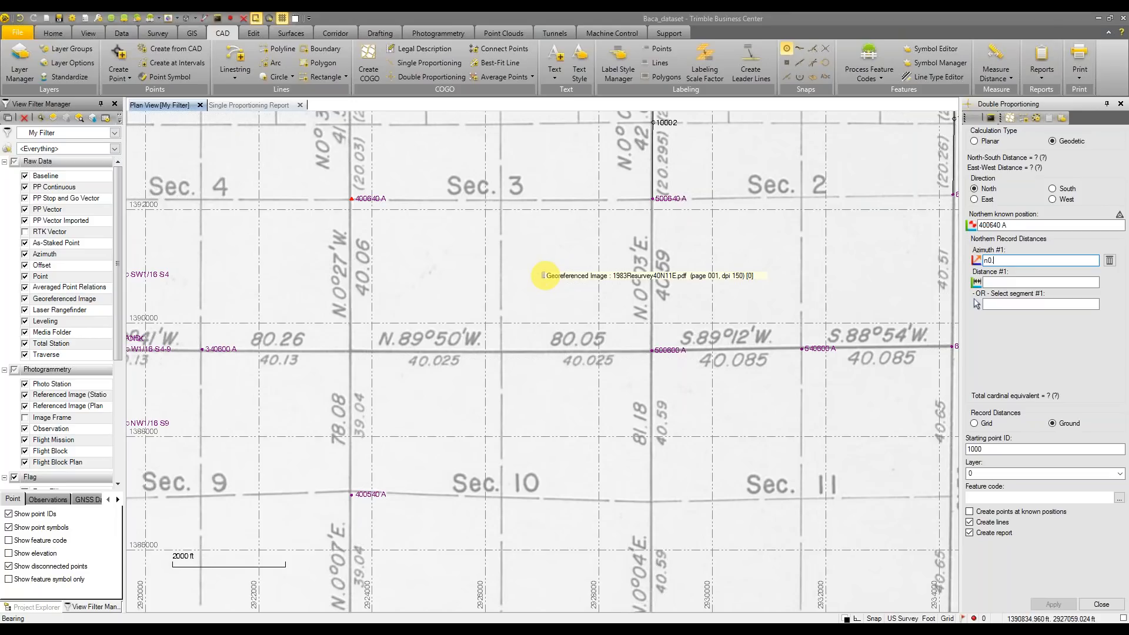
text(27w)
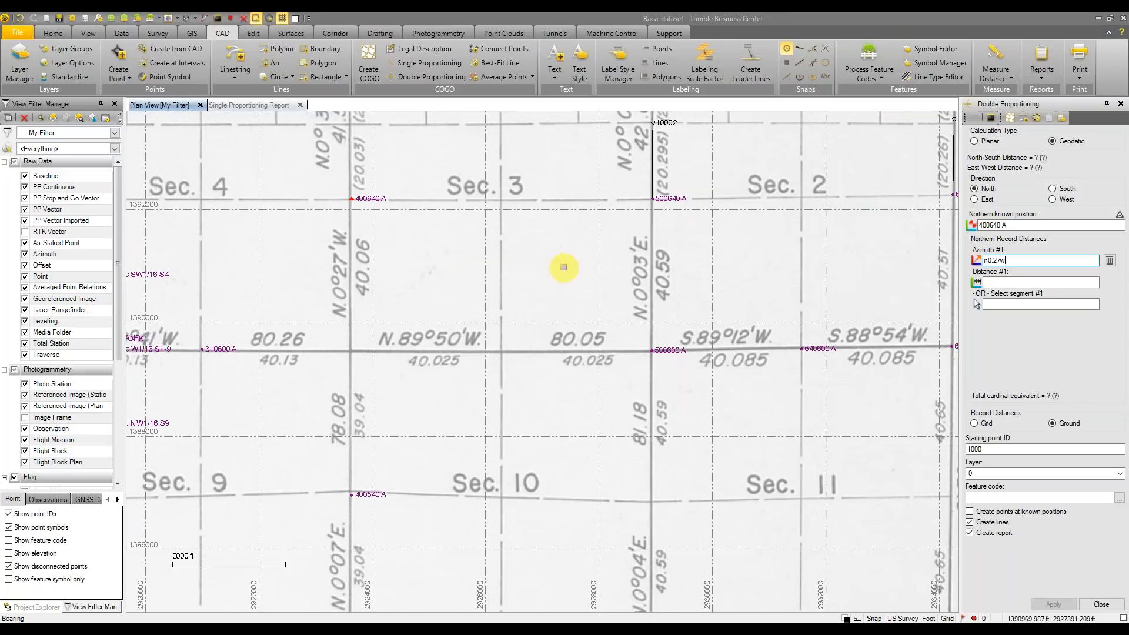
click(1033, 282)
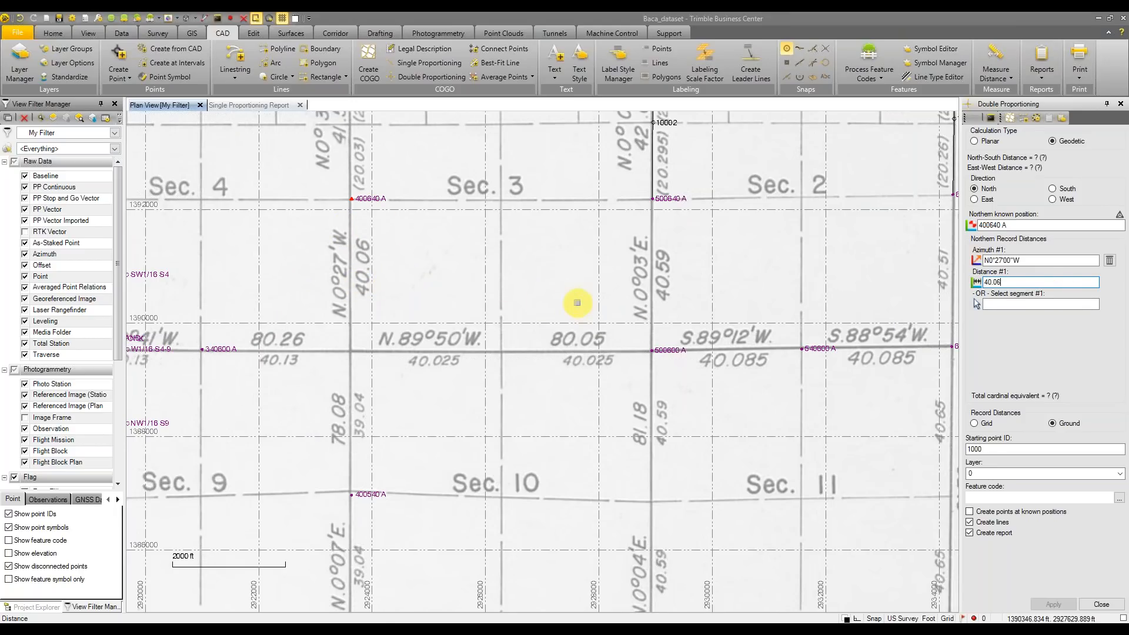
text(h)
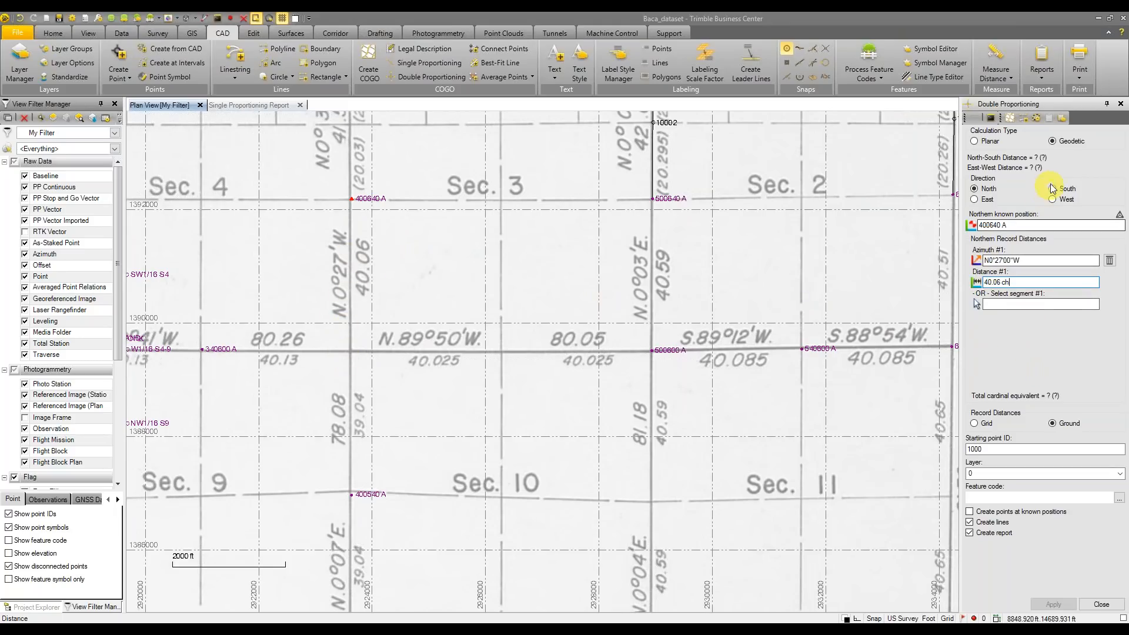
Number new points from 10003 on the Proportioning layer and switch to the South side
click(1028, 453)
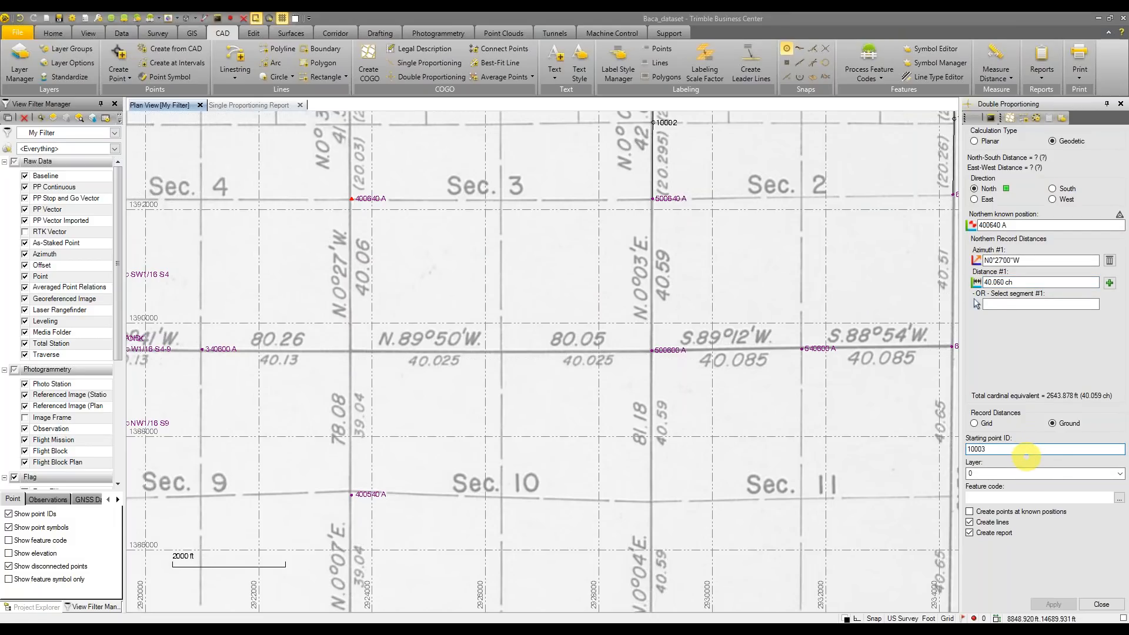
click(1079, 474)
click(1049, 501)
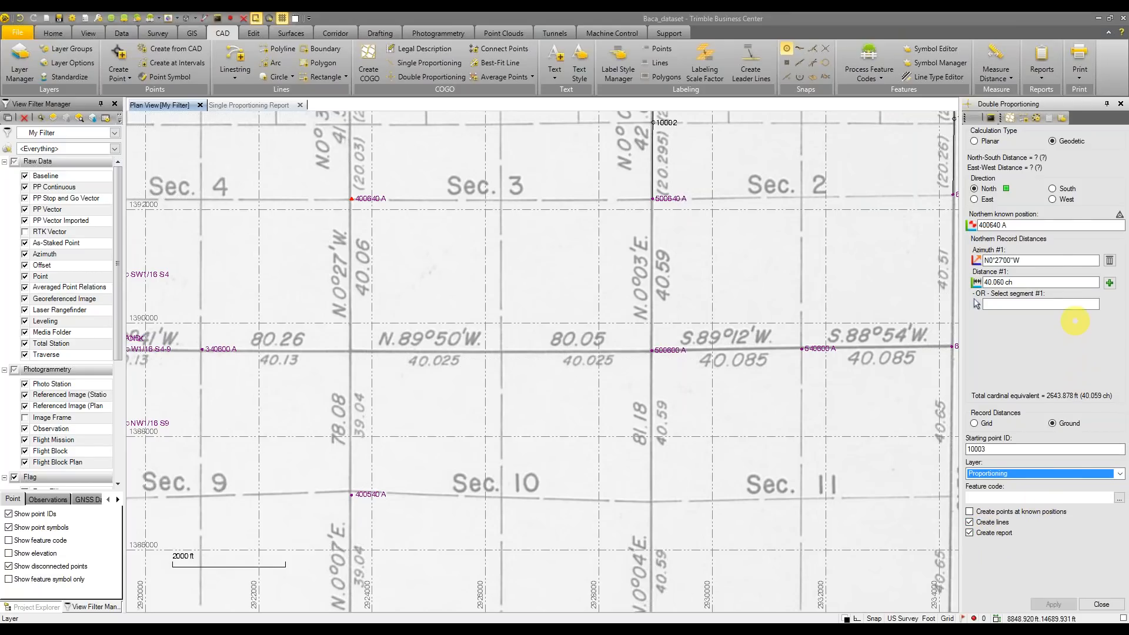
click(1052, 189)
click(1040, 225)
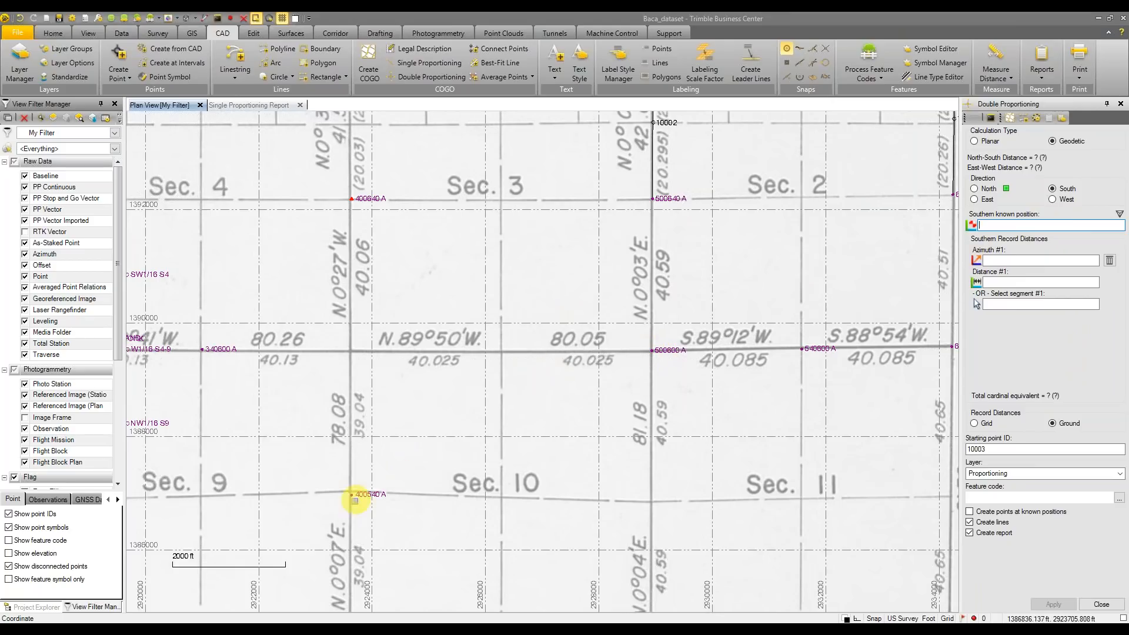
Enter southern corner 400540 A with record bearing N0°07'00"E and distance 39.04 ch
click(351, 493)
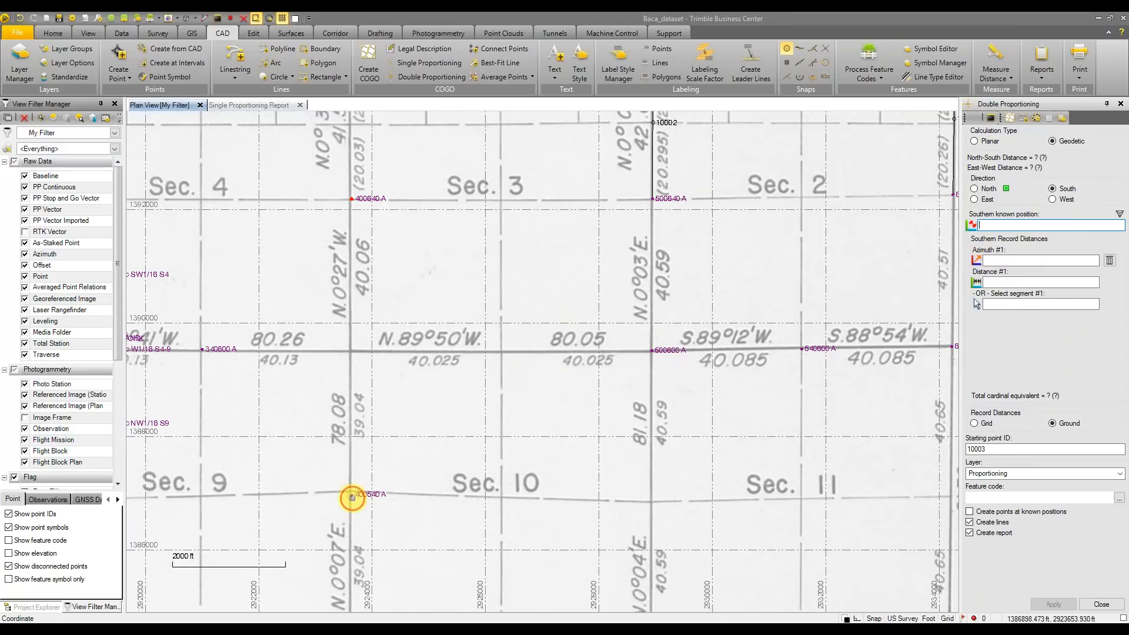
click(1057, 259)
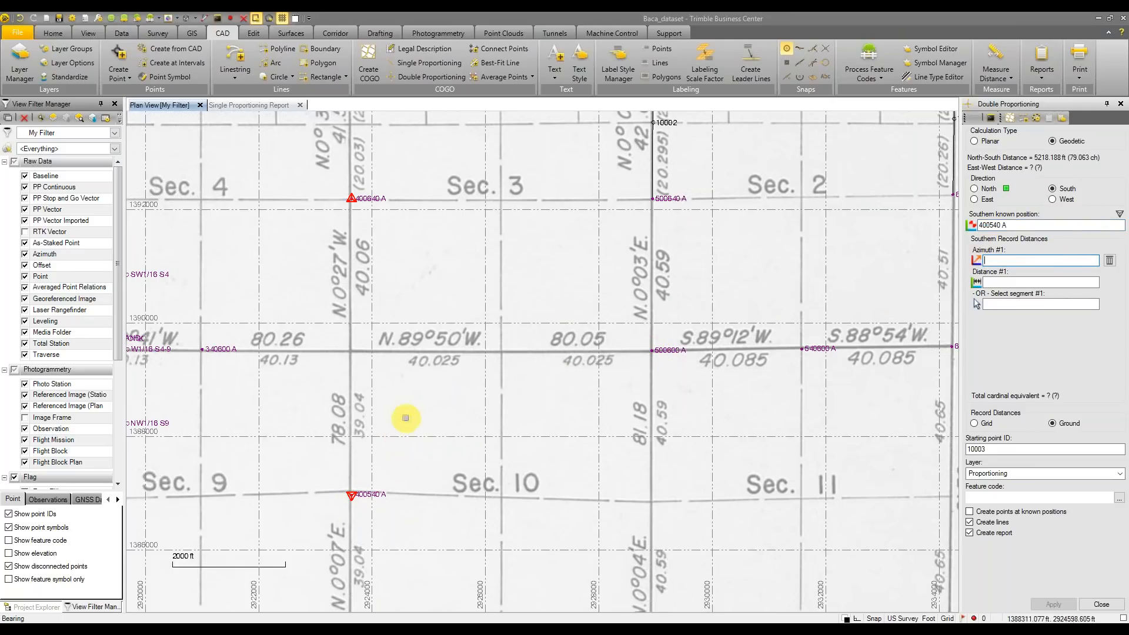
middle_drag(411, 418, 423, 370)
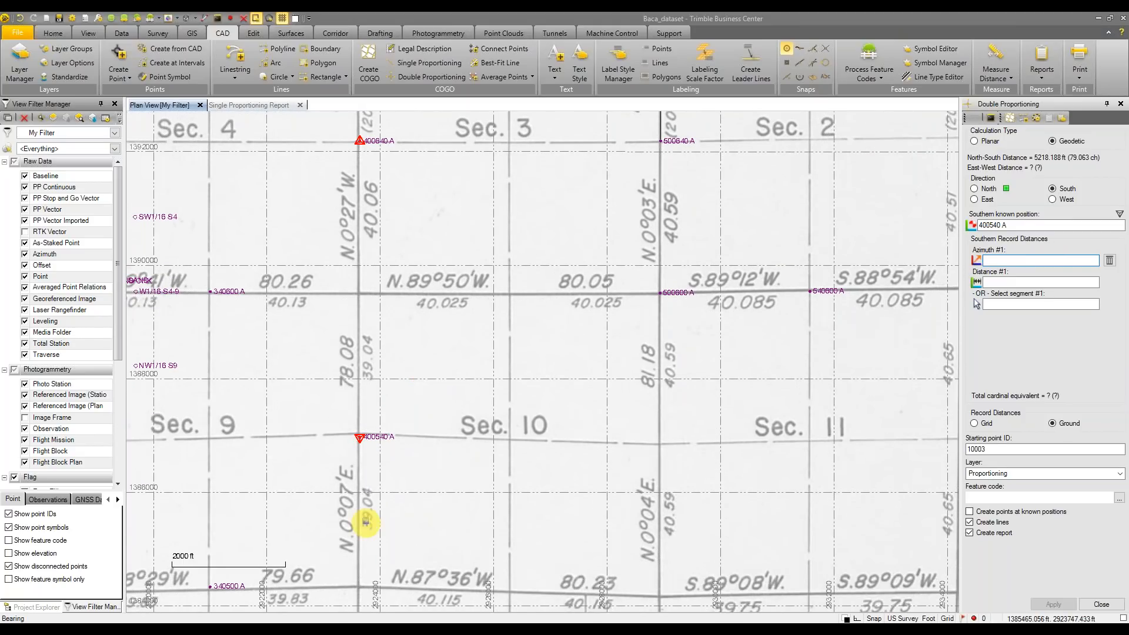
text(n0.07e)
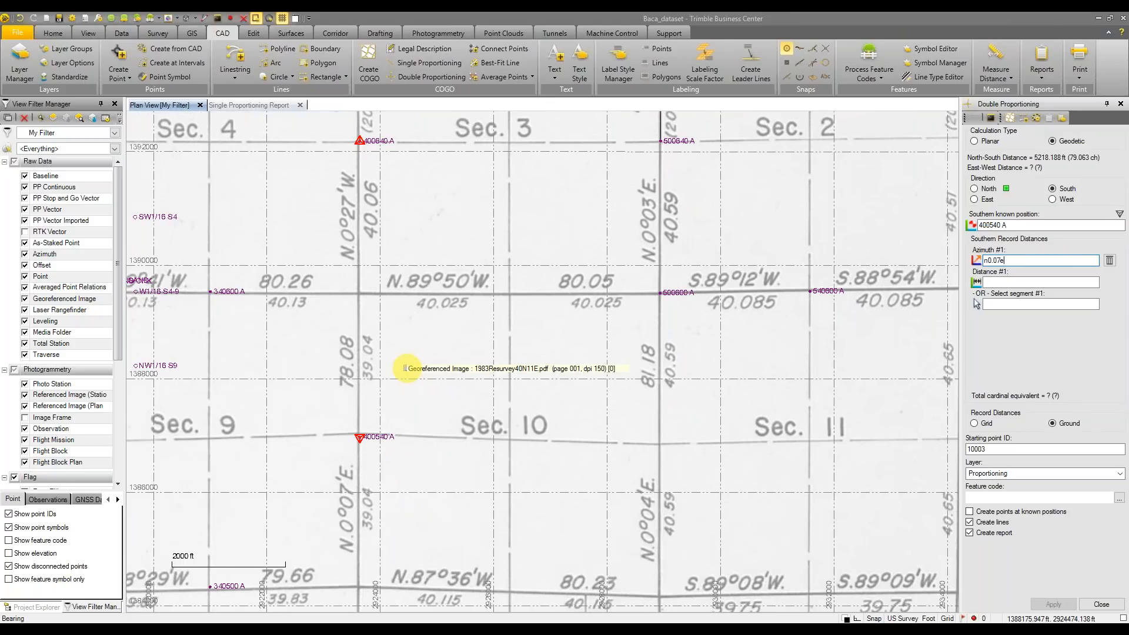
key(Tab)
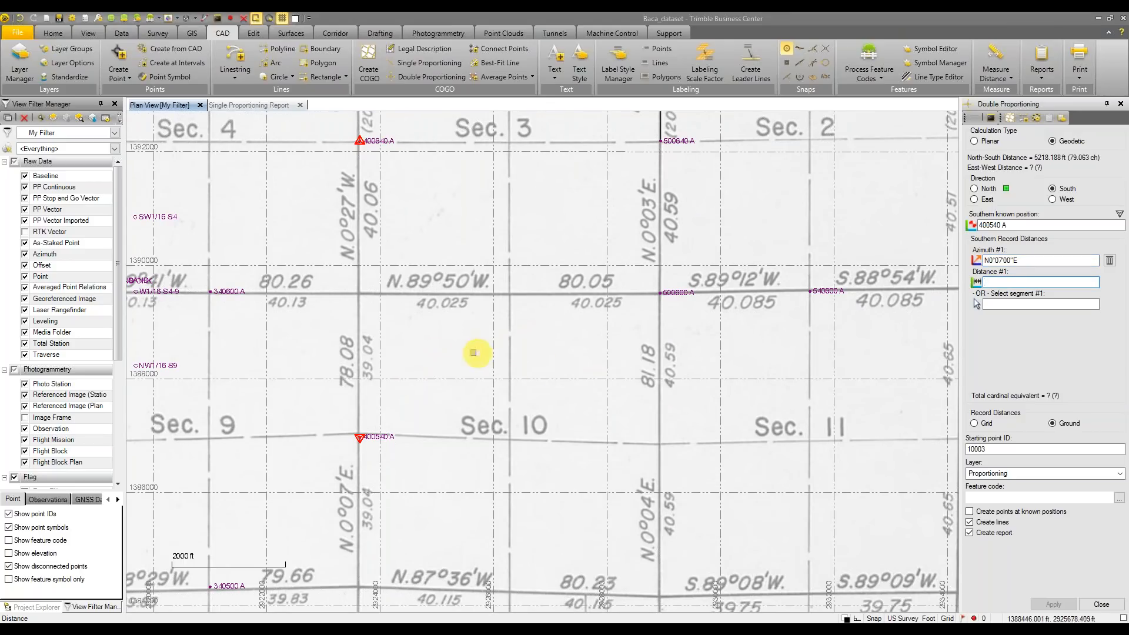
text(39.04)
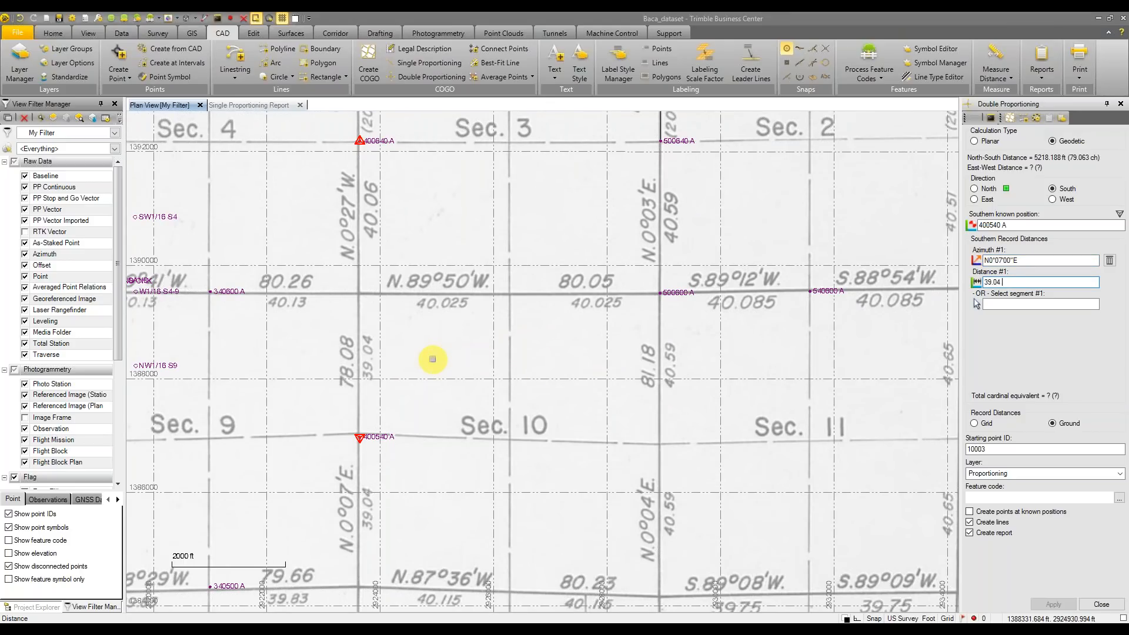
text( ch)
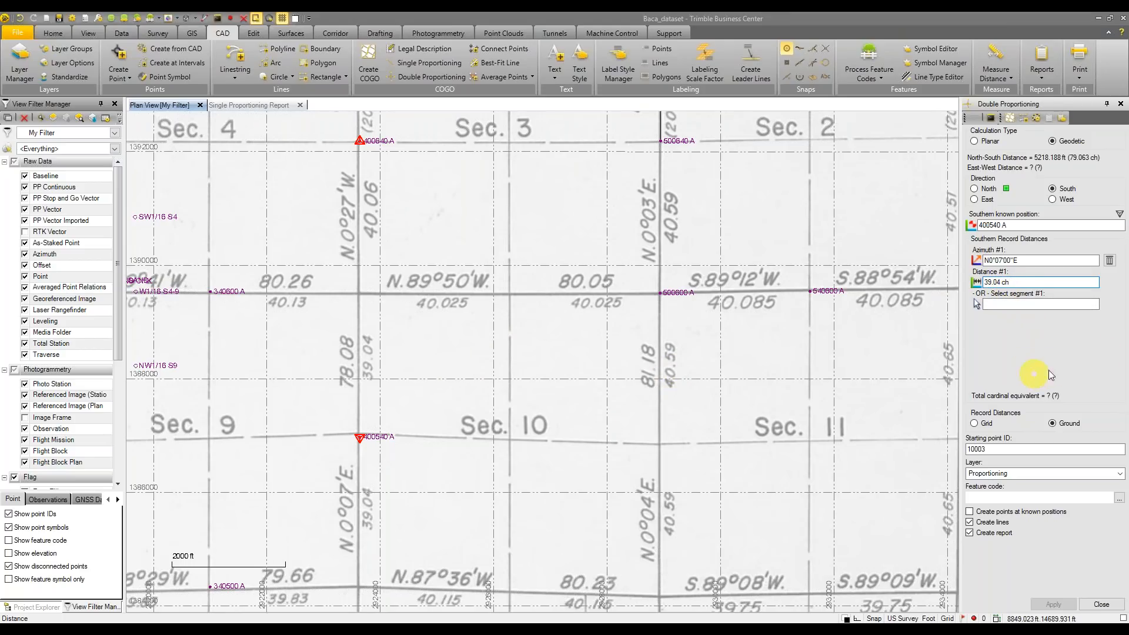
click(974, 200)
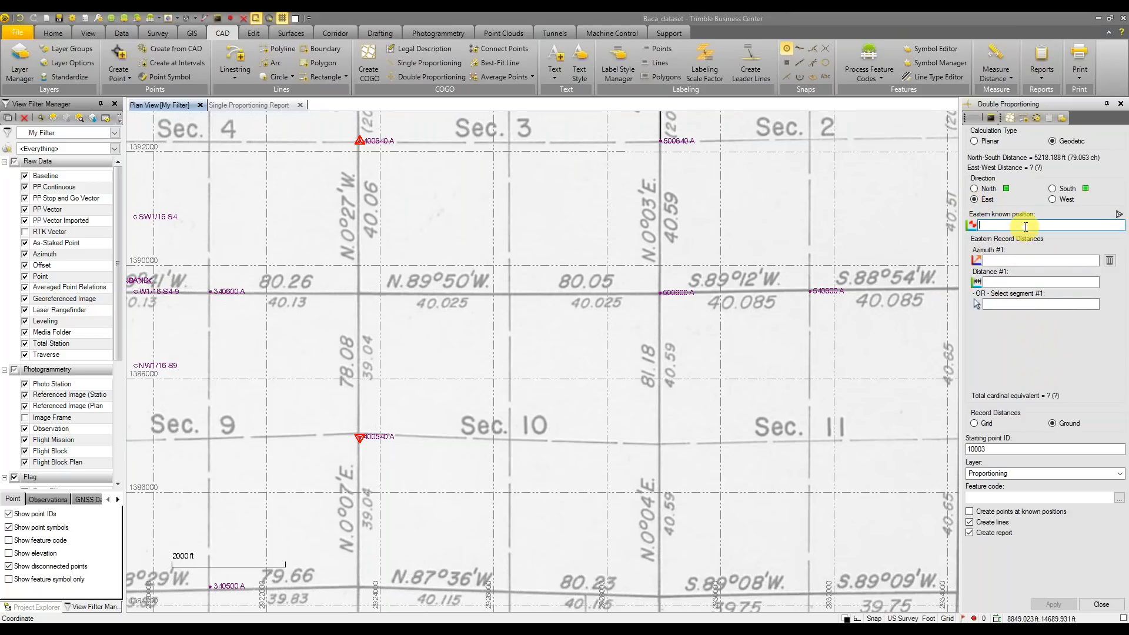
Set eastern corner 500600 A at N89°50'00"W, 80.05, and western corner 340600 A
middle_drag(777, 281, 795, 290)
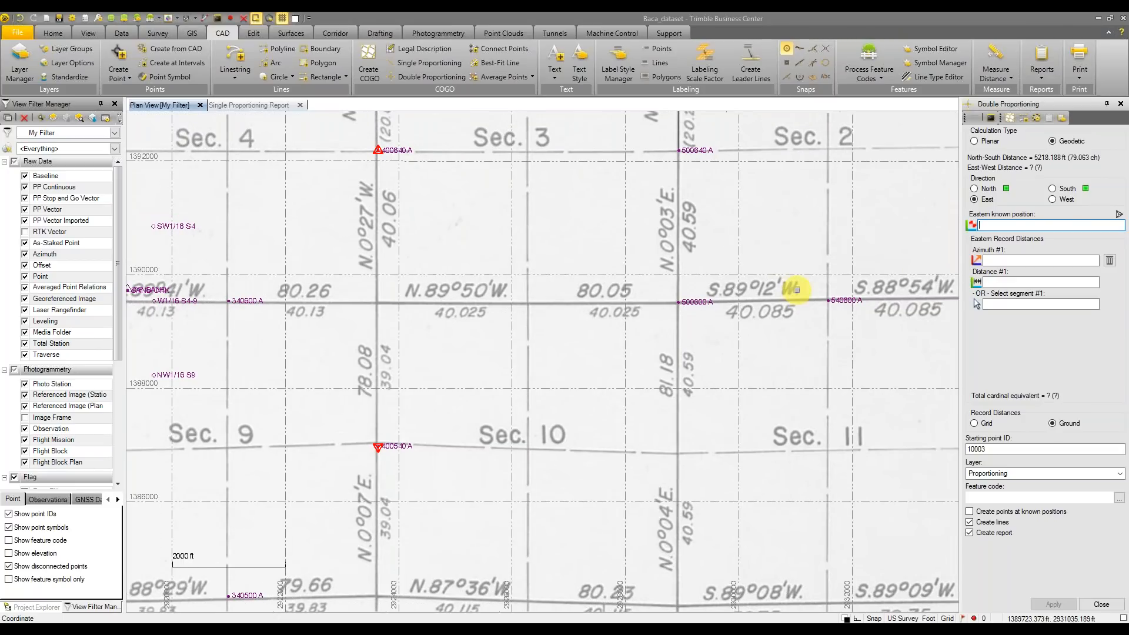
click(679, 302)
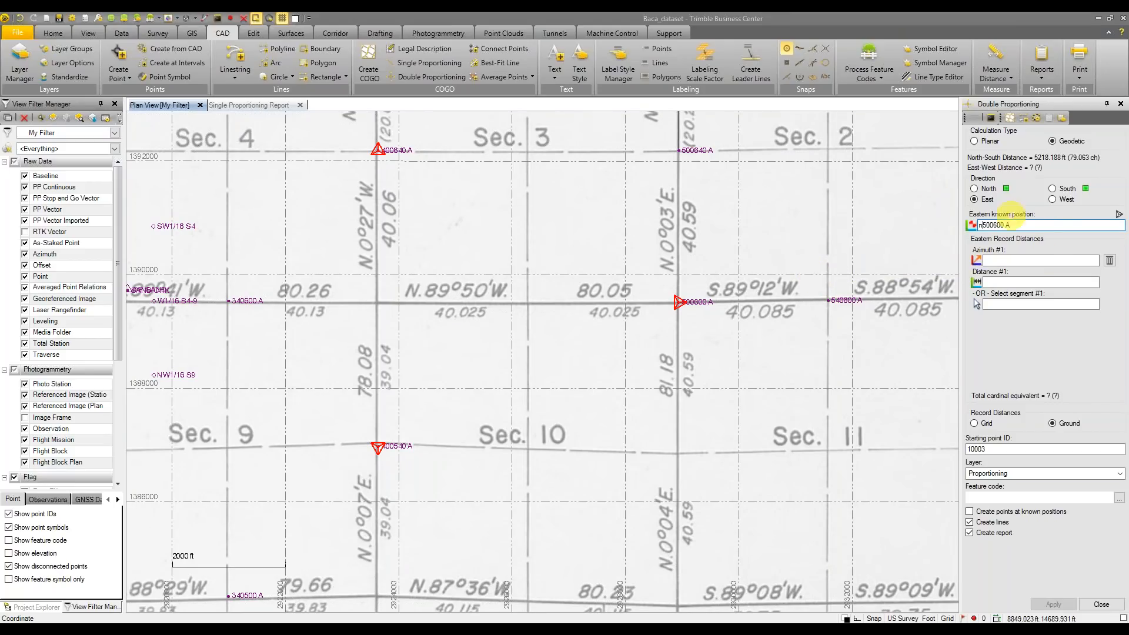
click(1033, 264)
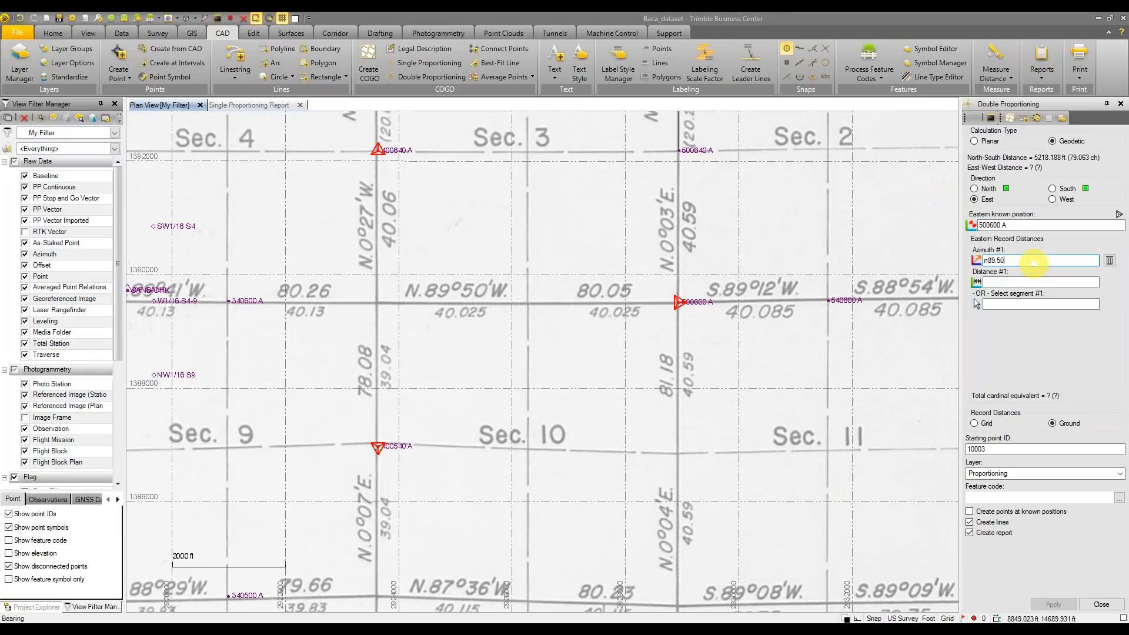
key(Tab)
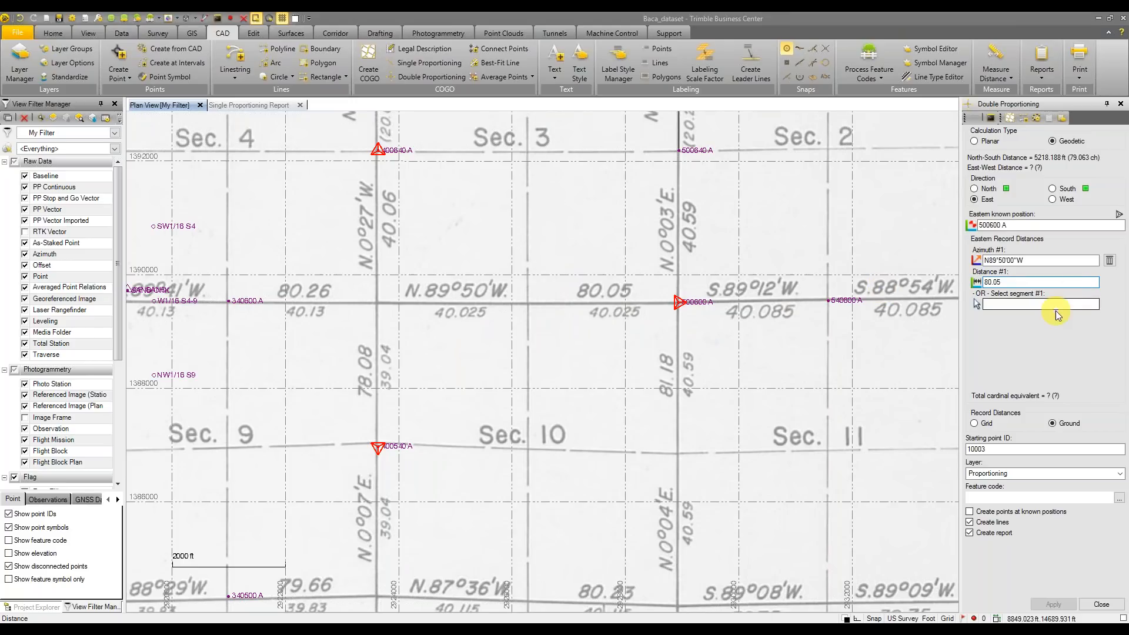
click(1052, 200)
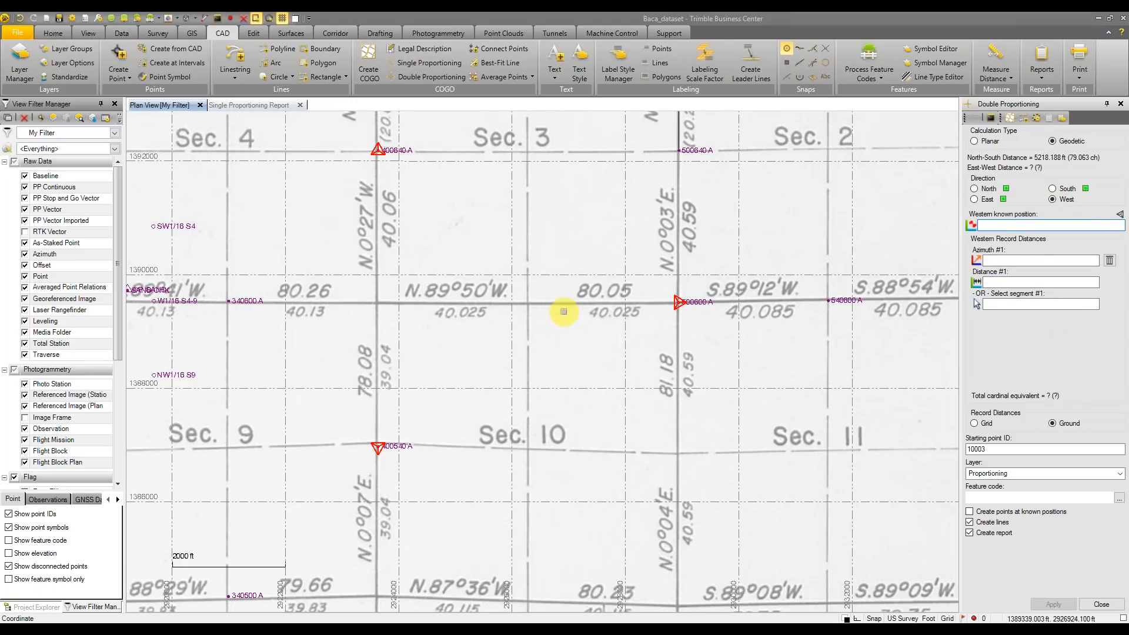
click(974, 199)
click(1029, 281)
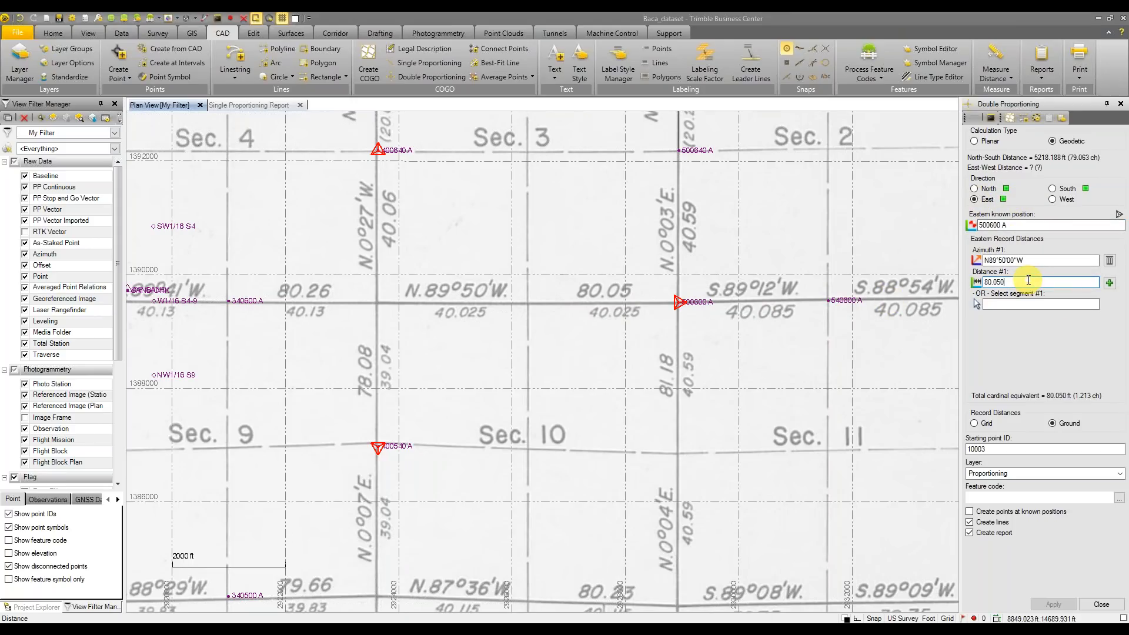
click(1052, 200)
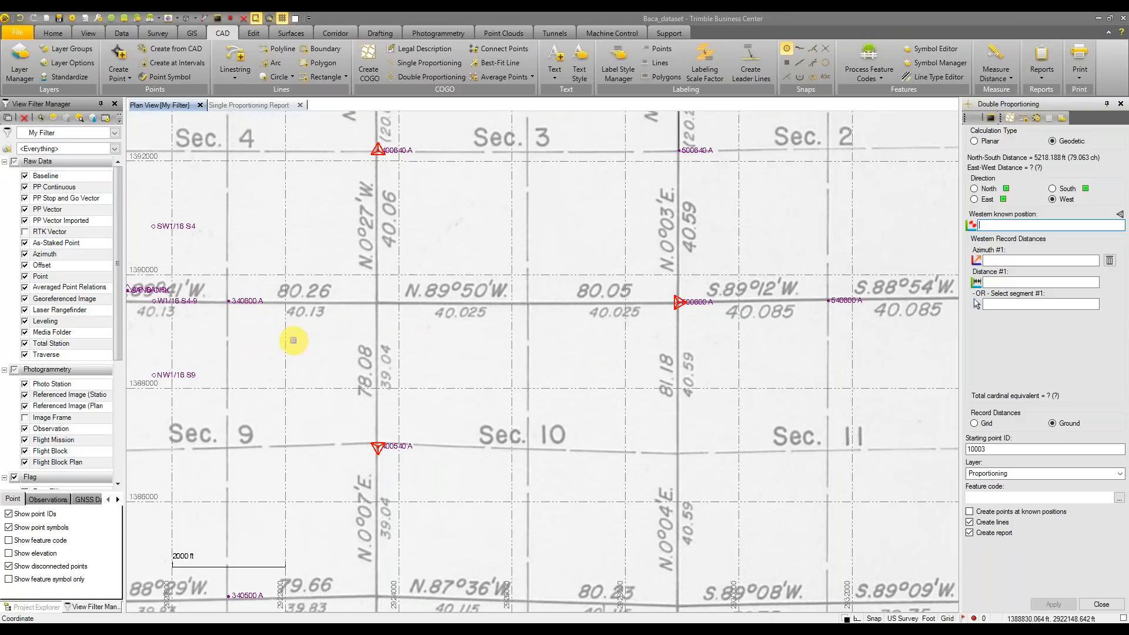
click(229, 301)
Enter western record bearing S89°41'00"W and distance 40.13 ch, then review the South side
click(1014, 257)
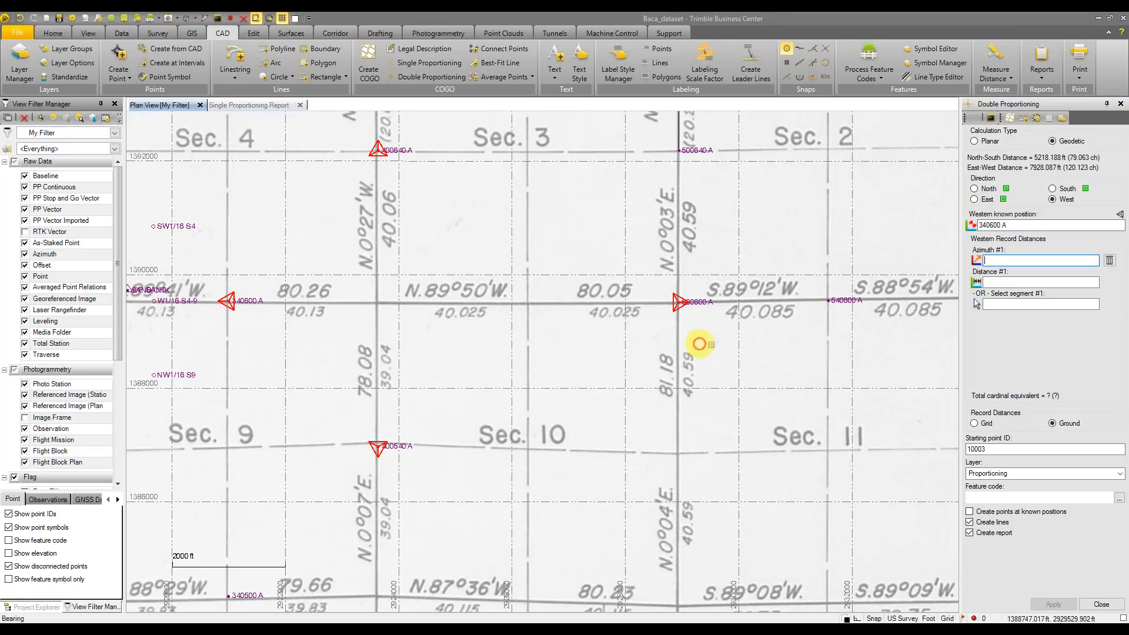
middle_drag(274, 343, 357, 350)
text(s89.41w)
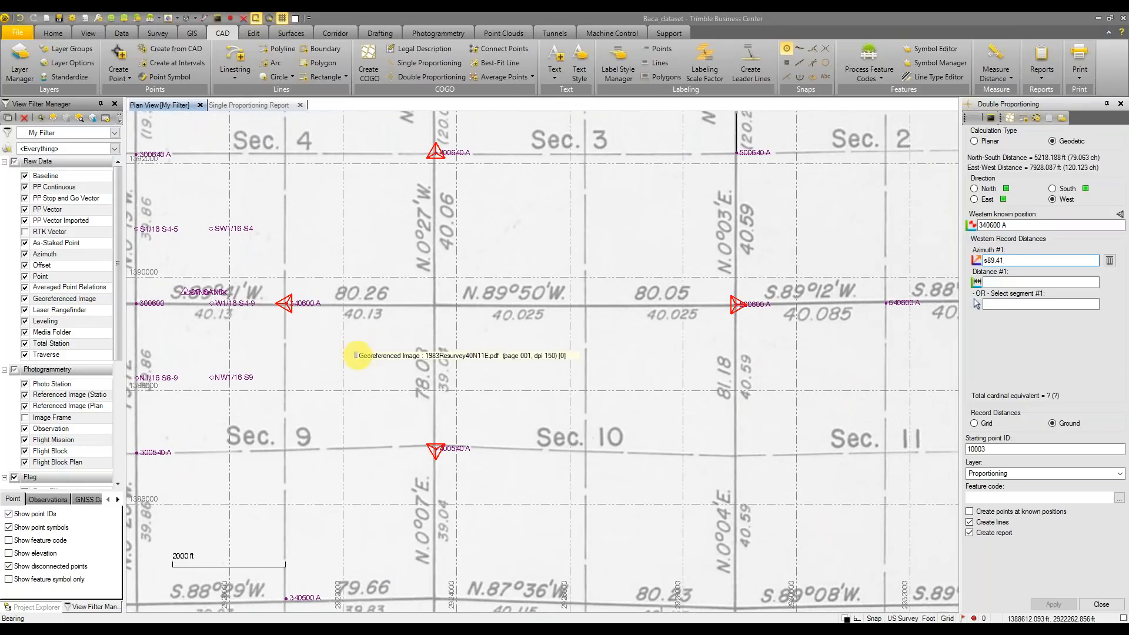
click(1070, 281)
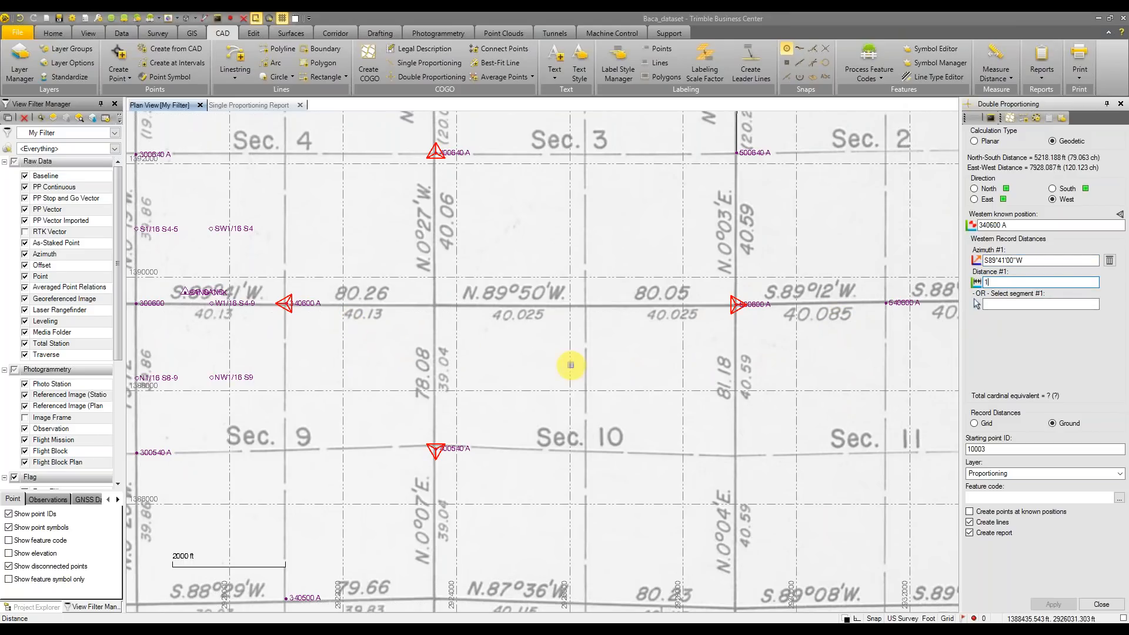
text(40.13 ch)
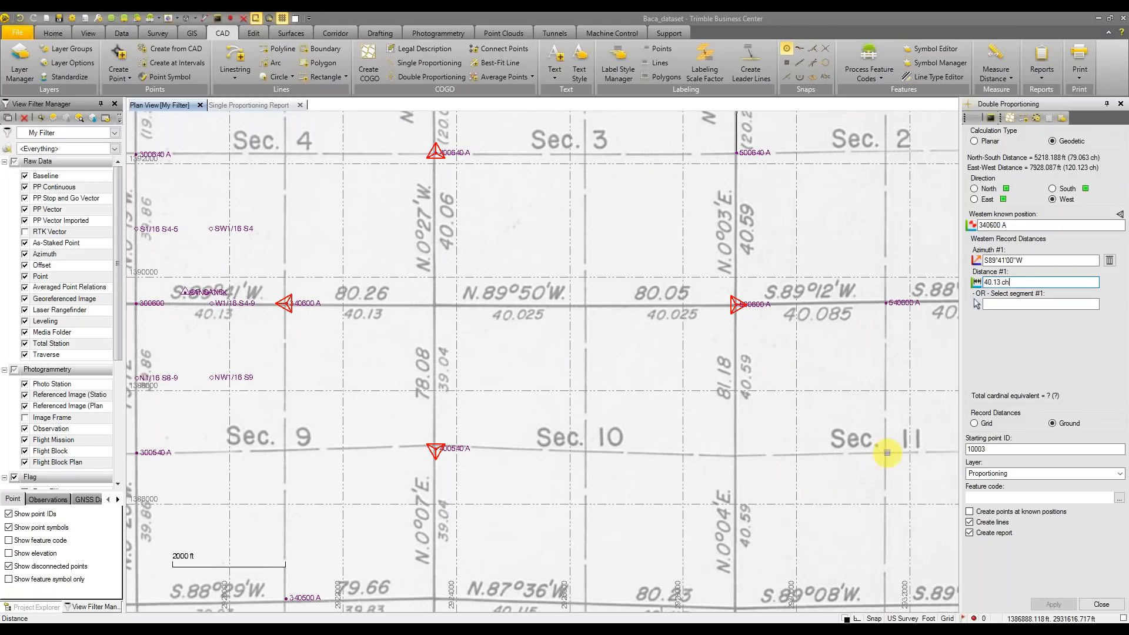
click(1052, 189)
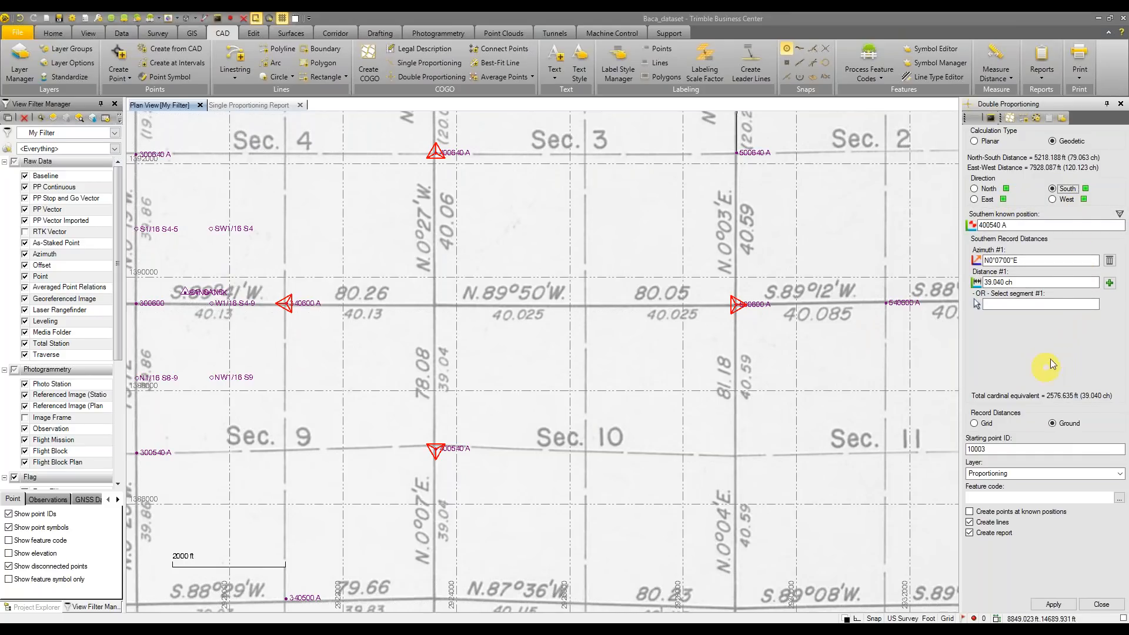
Compute double-proportioned corner 10003 and inspect it and its new lines in the plan view
click(1054, 605)
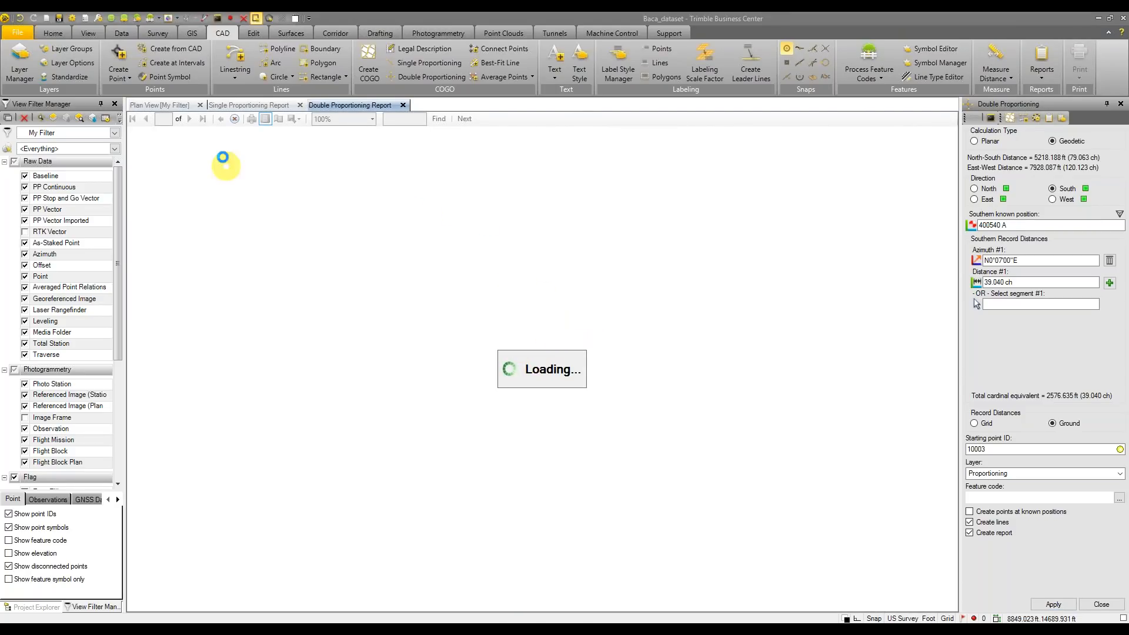
click(184, 107)
middle_drag(524, 335, 519, 358)
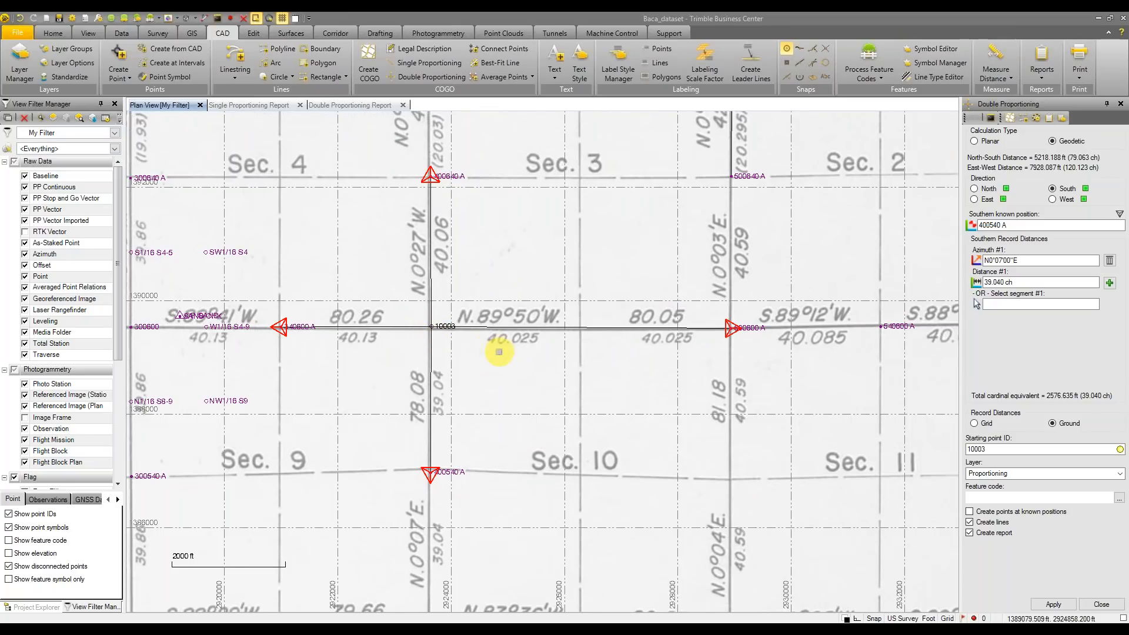
scroll(499, 358, up, 2)
scroll(499, 358, down, 2)
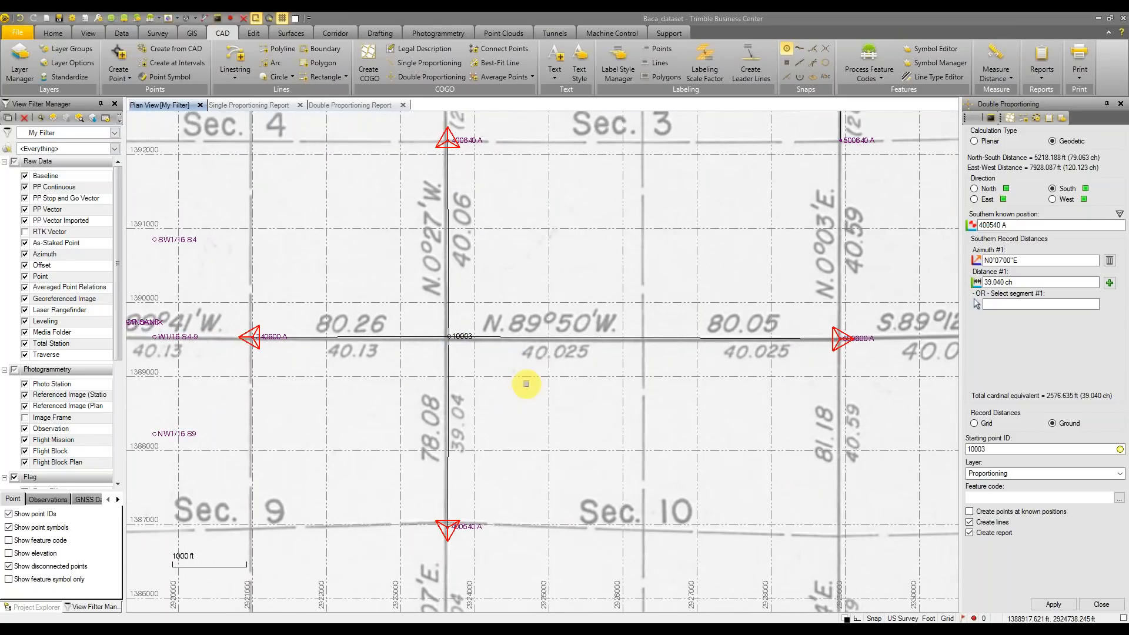
middle_drag(534, 383, 483, 373)
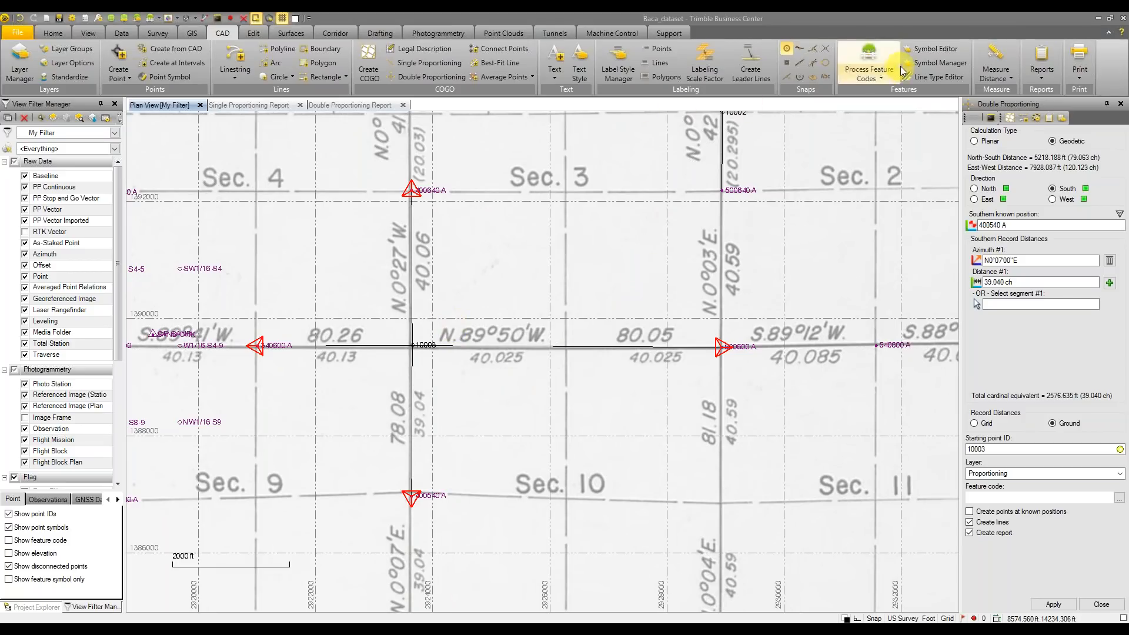
click(994, 73)
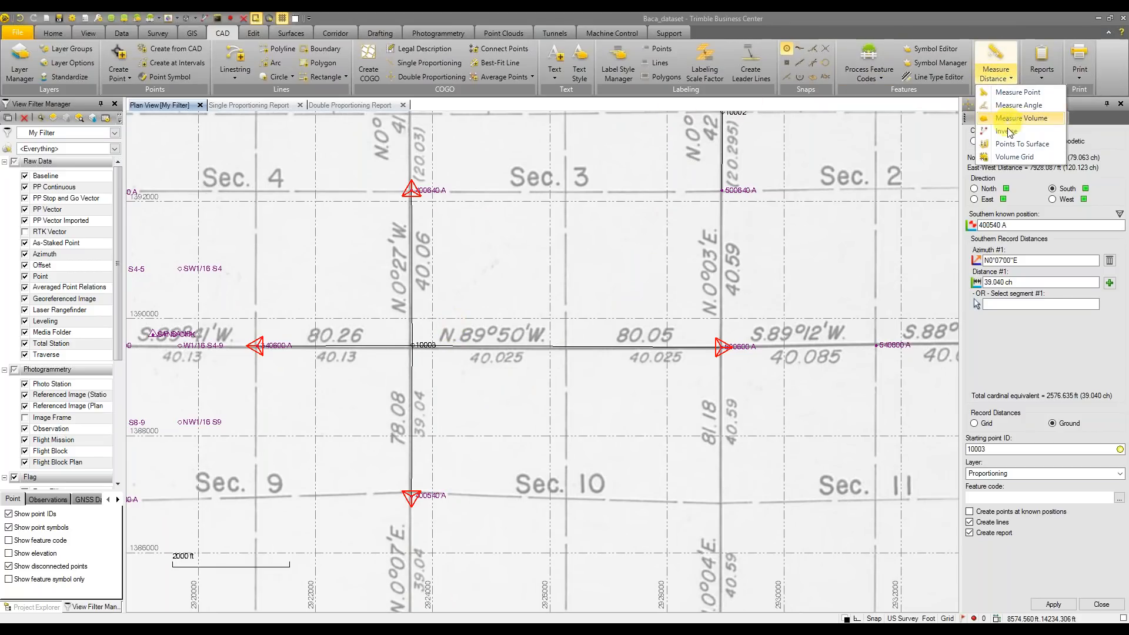
Inverse from point 10003 to 500600 A, then close the Inverse pane
click(203, 20)
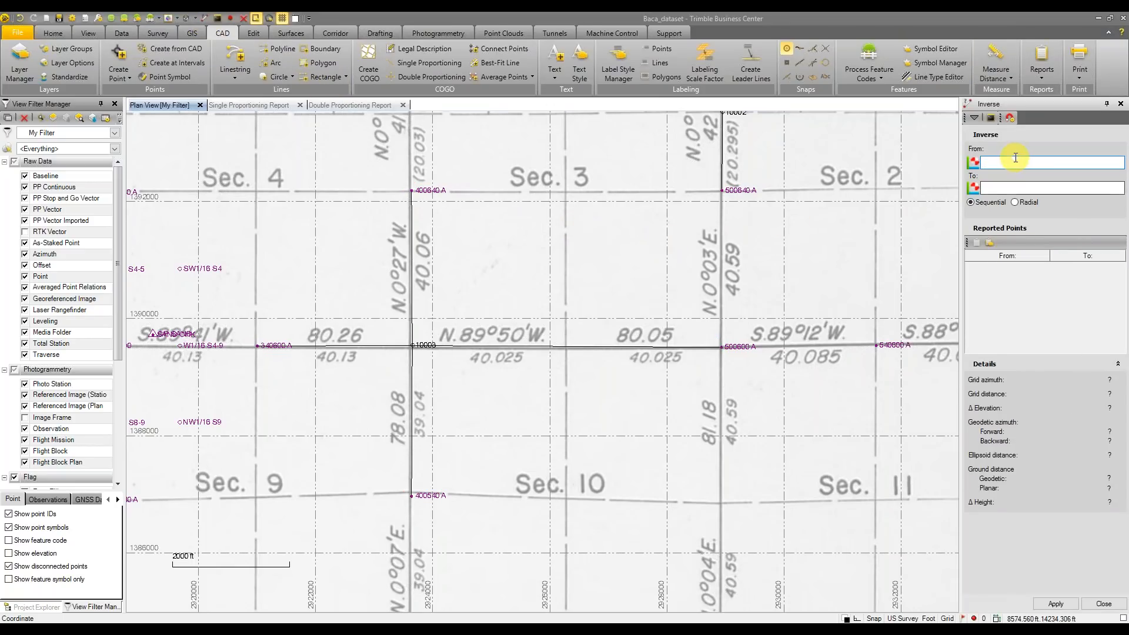
click(412, 345)
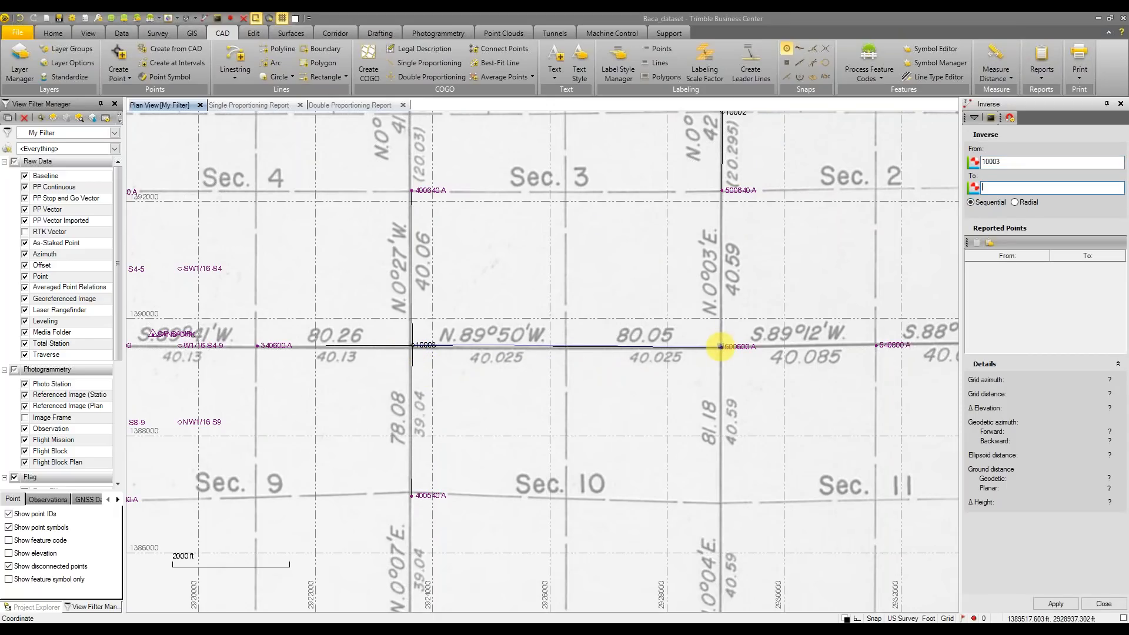
click(723, 346)
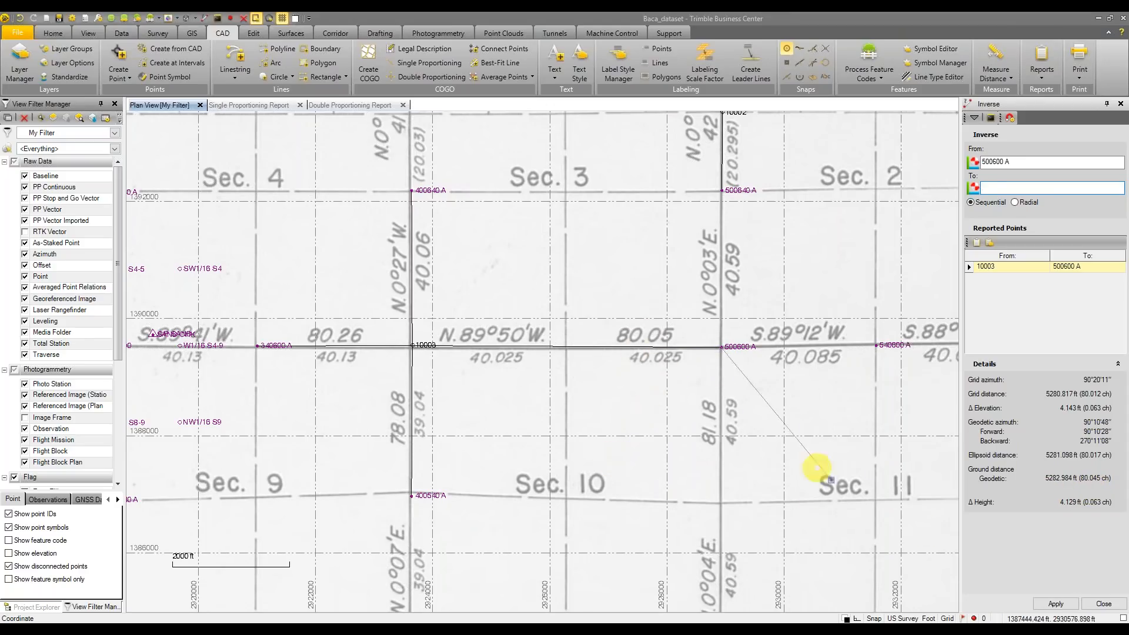
click(1105, 604)
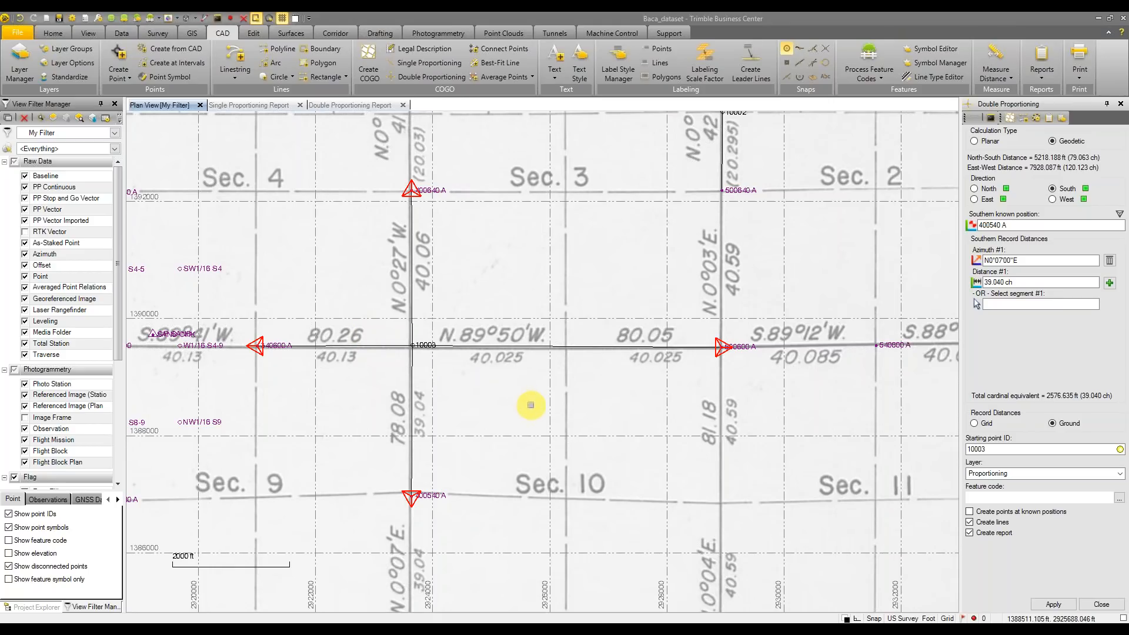
Show the Double Proportioning Report and scroll to page 2 with point 10003's coordinates
click(352, 106)
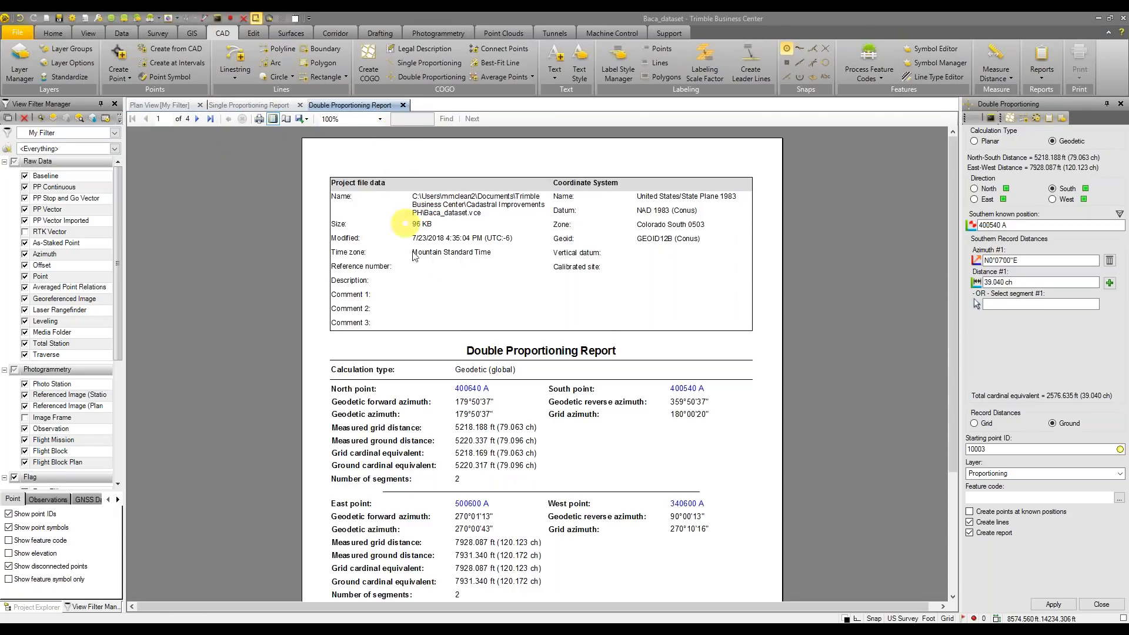
right_click(833, 346)
click(824, 329)
scroll(823, 357, down, 3)
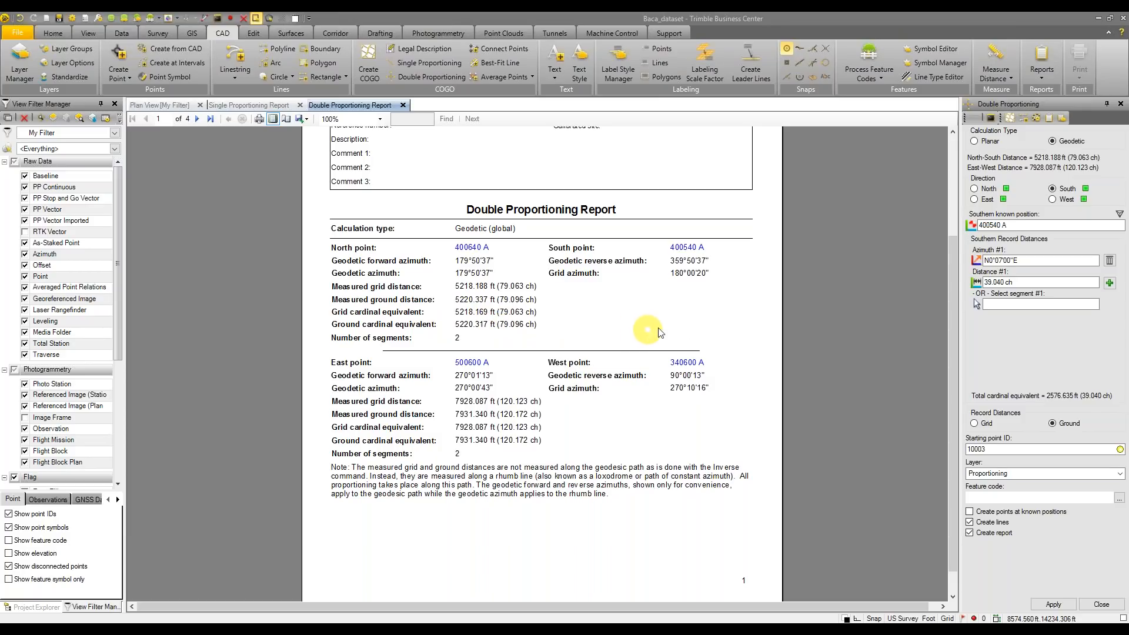
scroll(795, 340, down, 5)
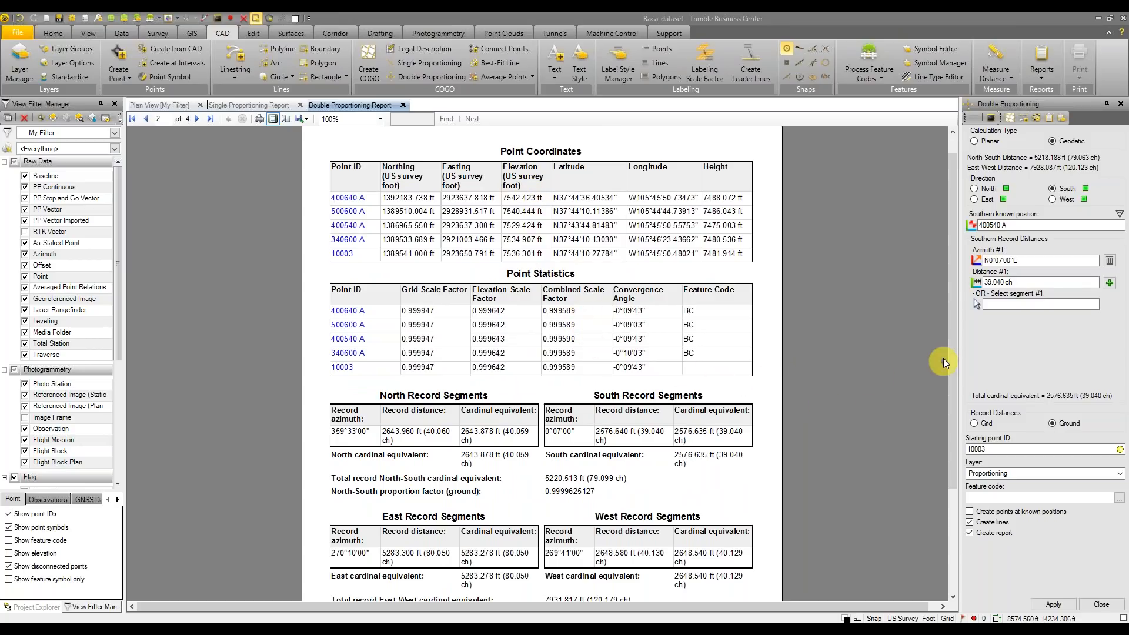
Scroll to page 3 to review the proportion factors and the Proportioned Segments table and plot
drag(948, 351, 949, 458)
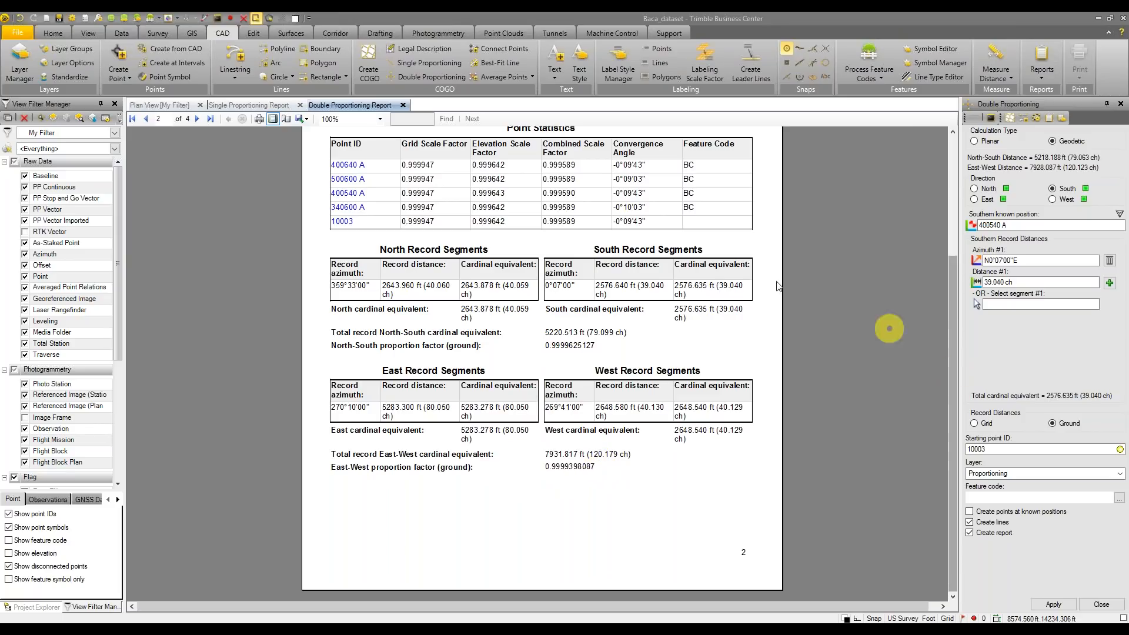
scroll(650, 250, down, 2)
scroll(650, 250, down, 5)
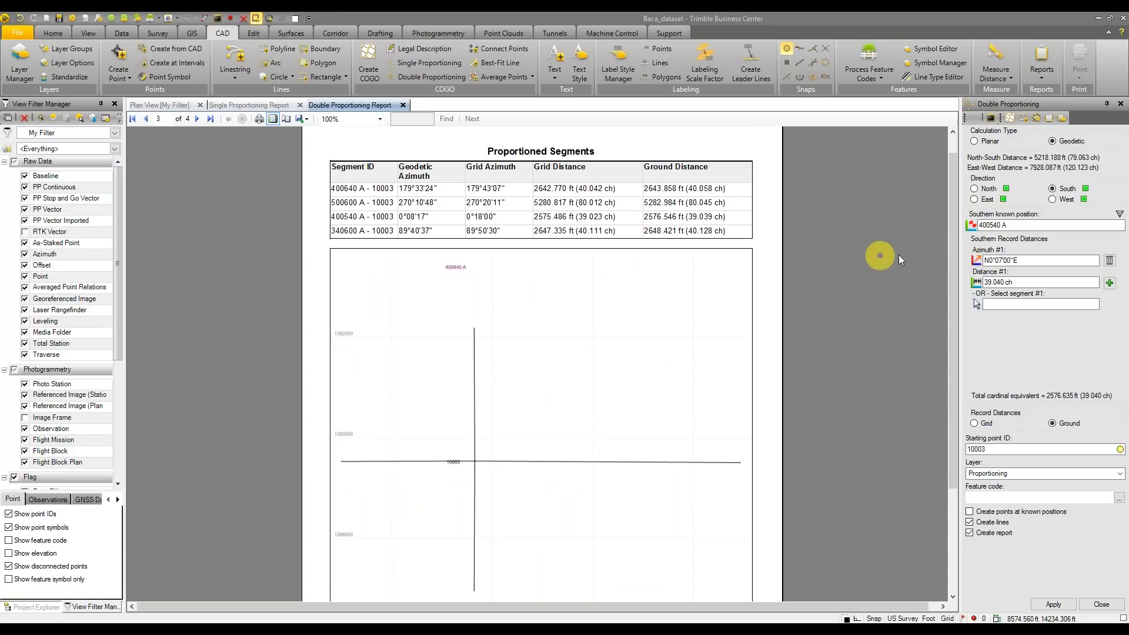
drag(950, 250, 955, 319)
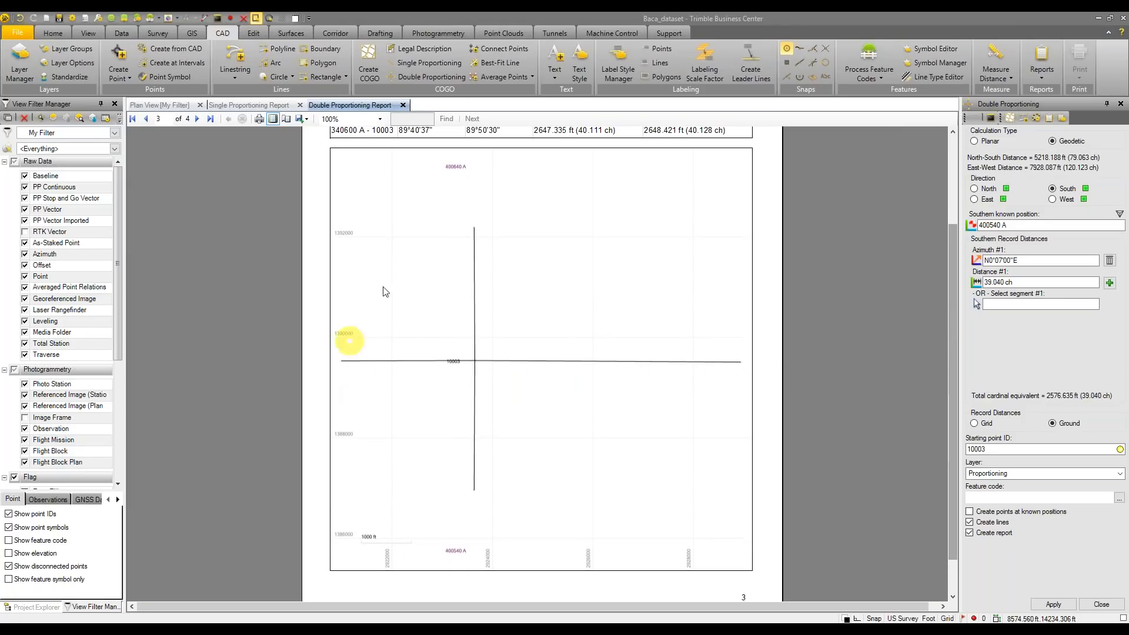
drag(950, 323, 950, 268)
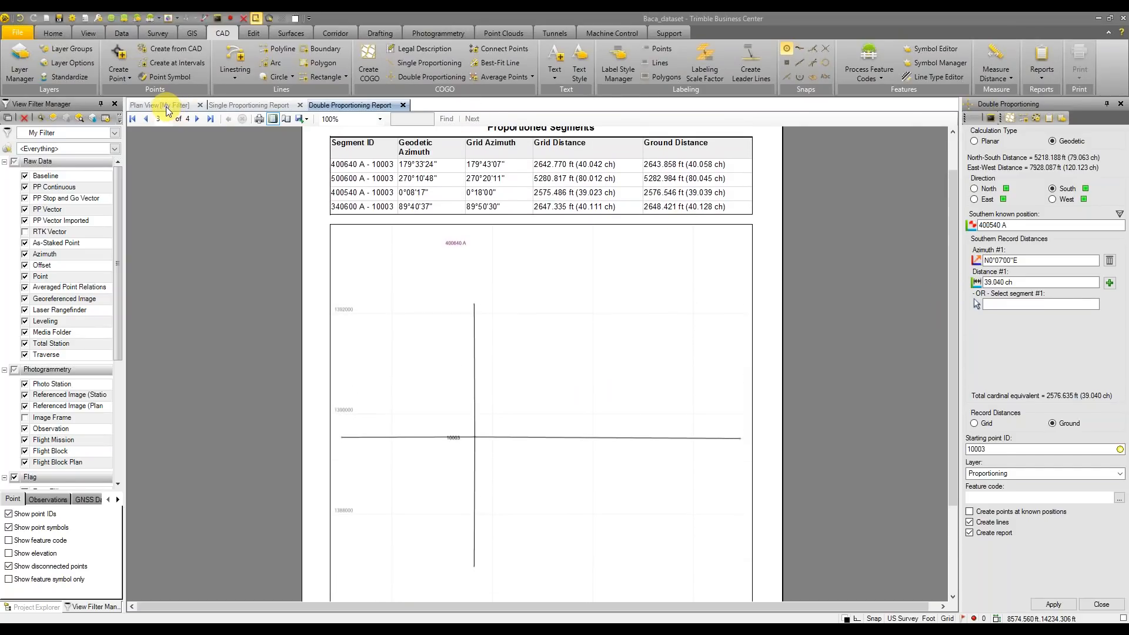
Return to the Plan View and zoom out to show corner 10003's lines across the township
click(167, 106)
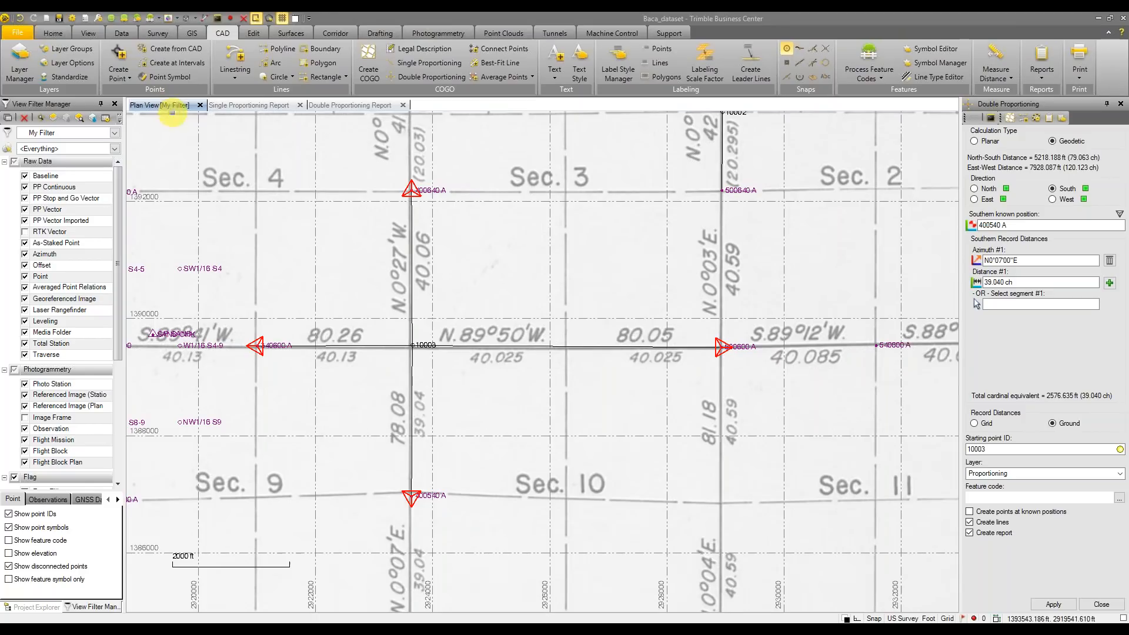
scroll(647, 344, down, 3)
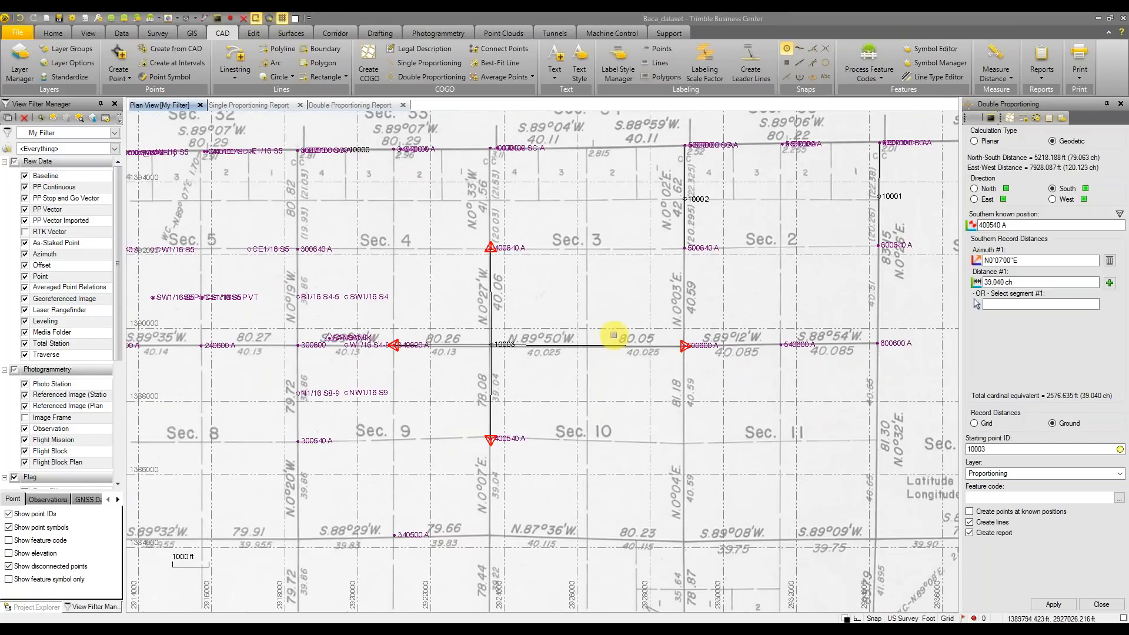
scroll(614, 335, down, 3)
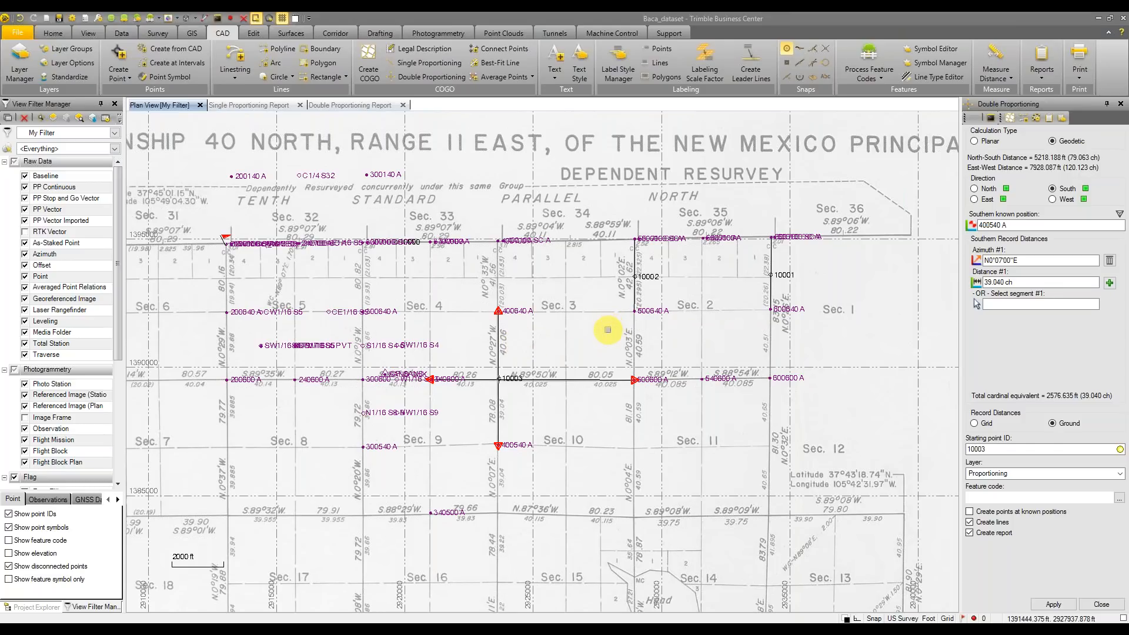
click(593, 339)
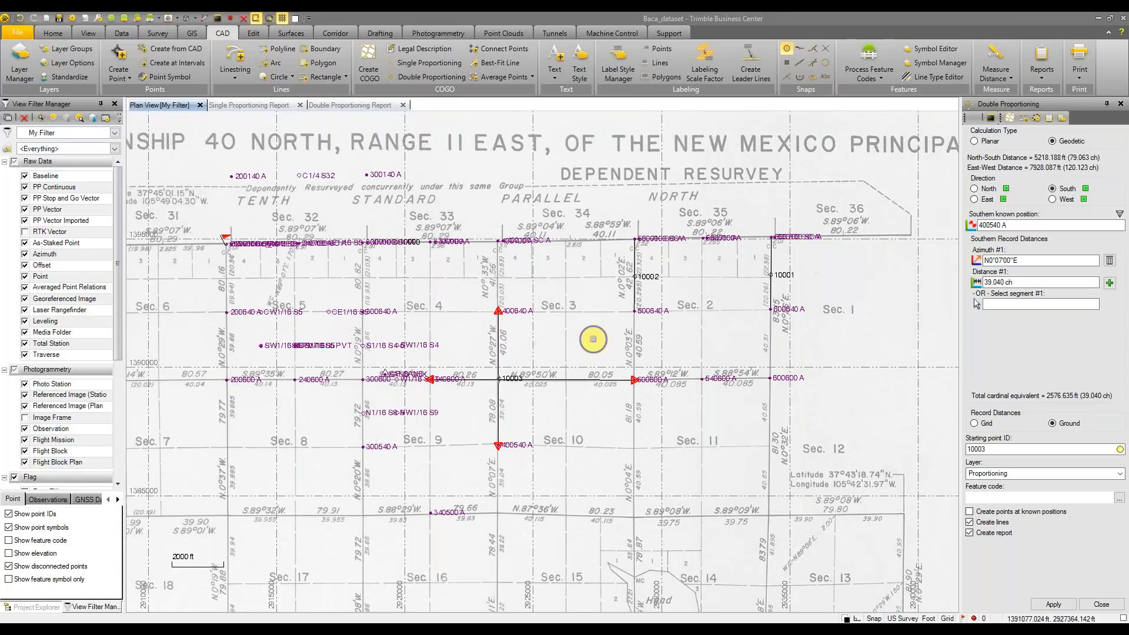
middle_drag(593, 339, 577, 342)
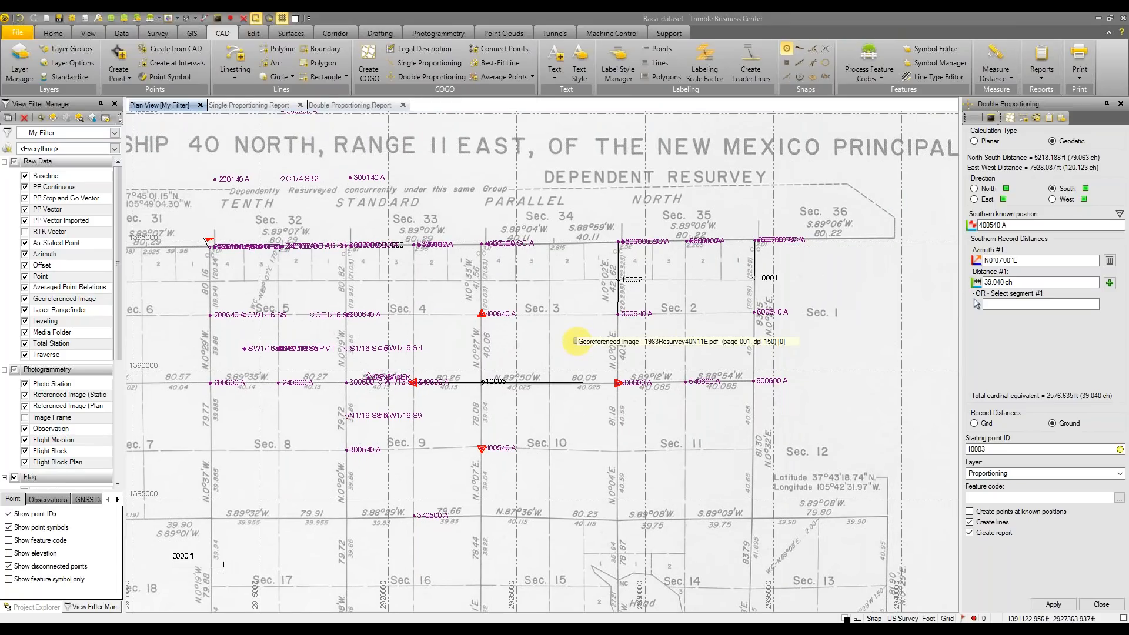
scroll(577, 343, down, 1)
key(alt+Tab)
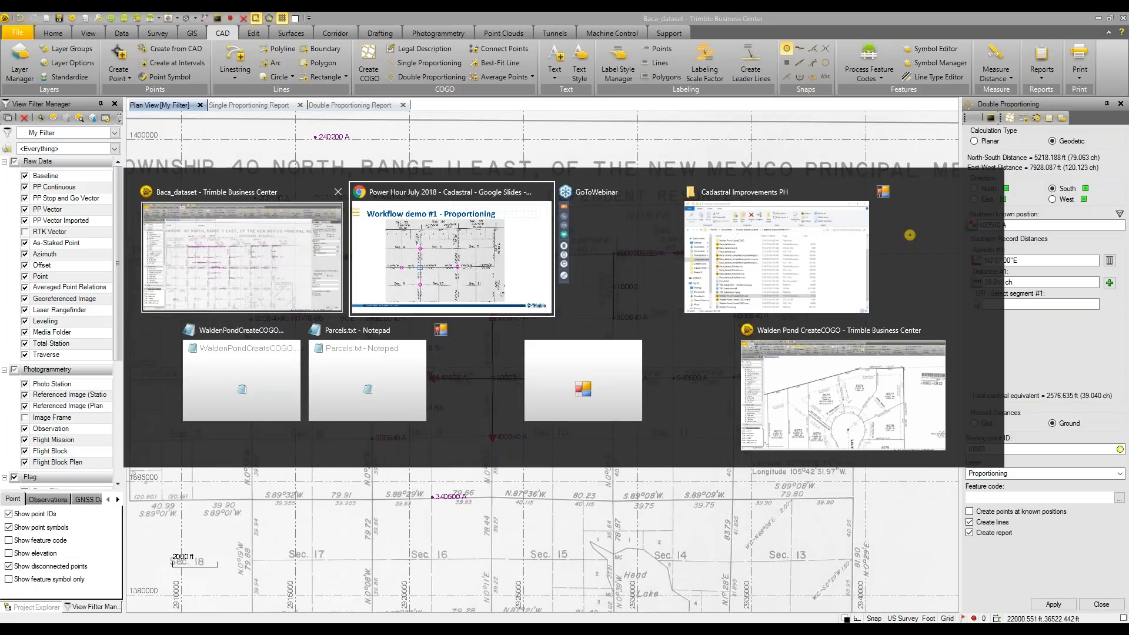
Go back to the Baca_dataset project and reframe the plat view around the corner
click(226, 268)
scroll(438, 341, up, 1)
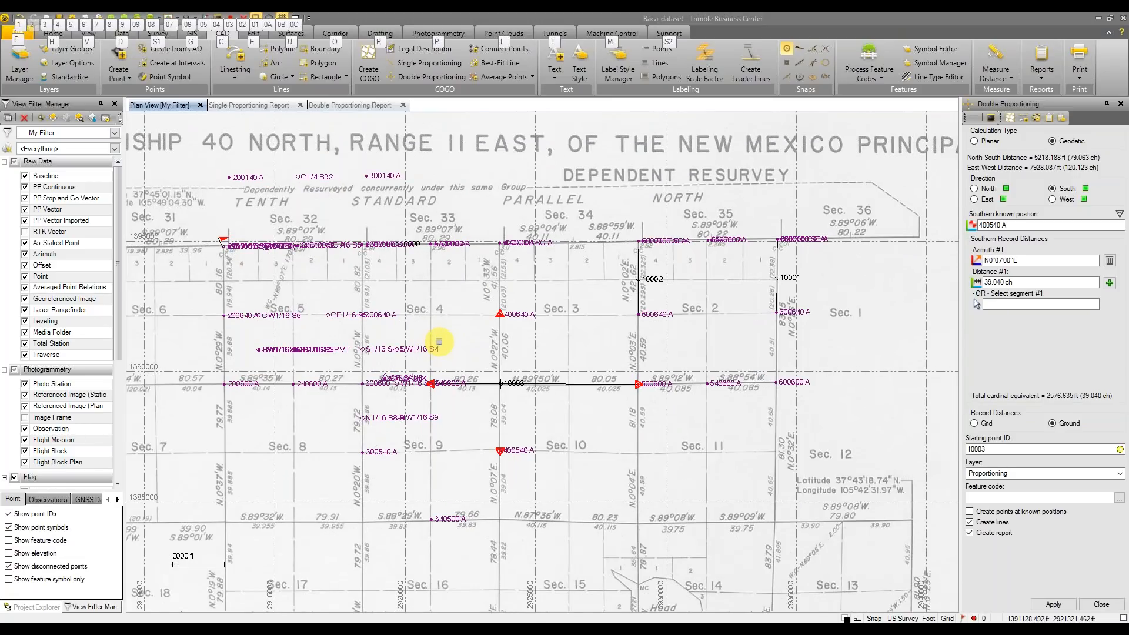
scroll(443, 342, up, 1)
scroll(448, 341, down, 3)
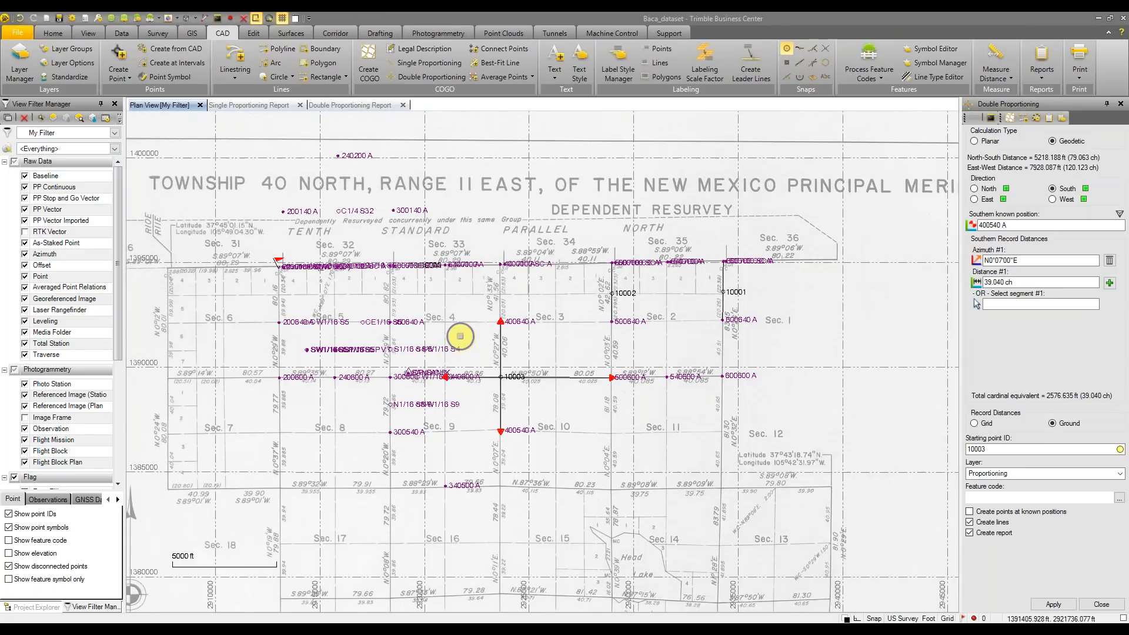
scroll(478, 320, down, 4)
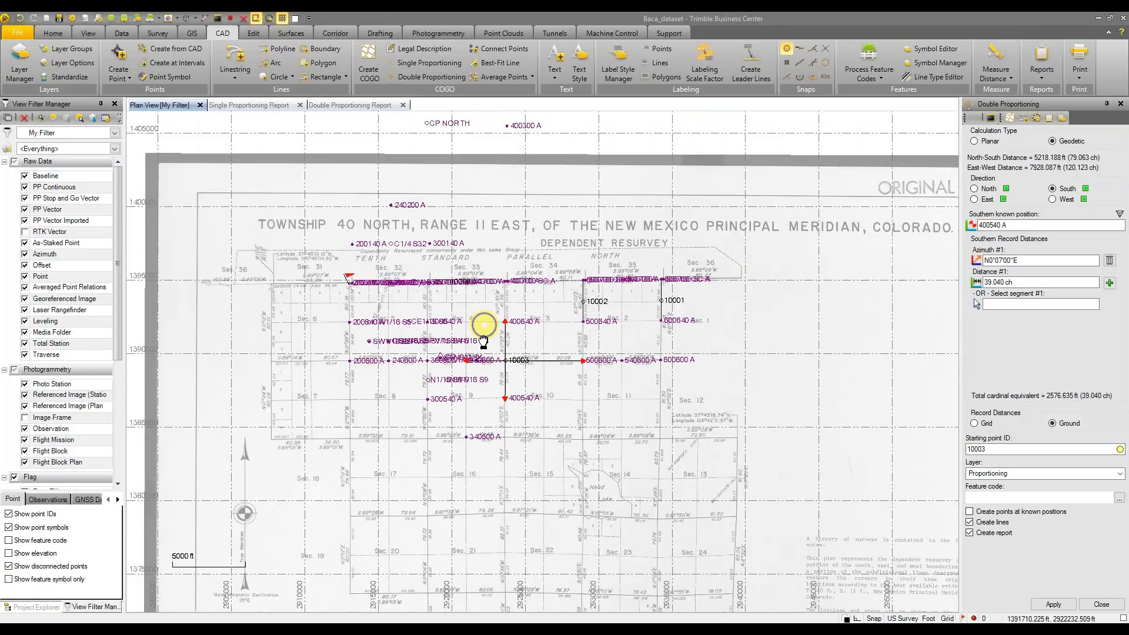
scroll(481, 377, up, 2)
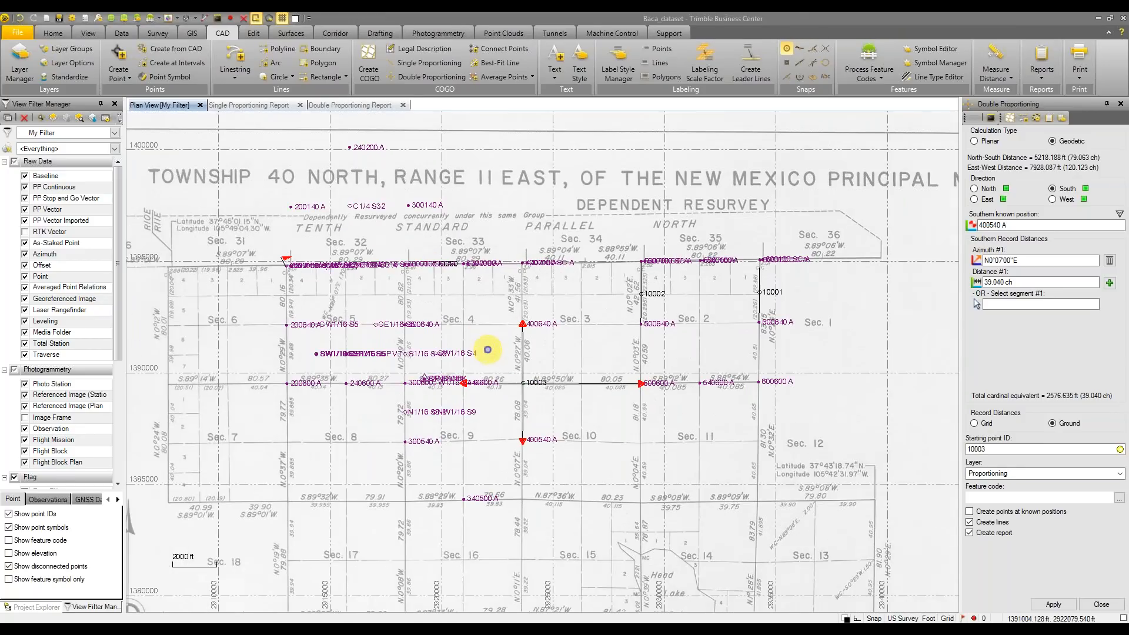
scroll(488, 350, up, 1)
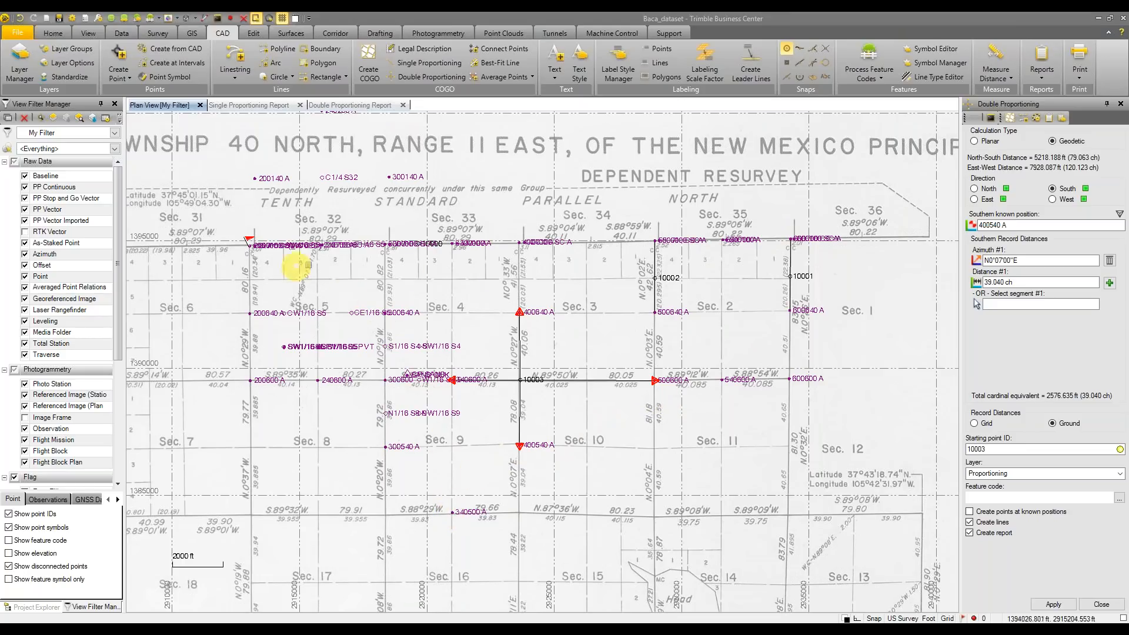
middle_drag(868, 374, 861, 363)
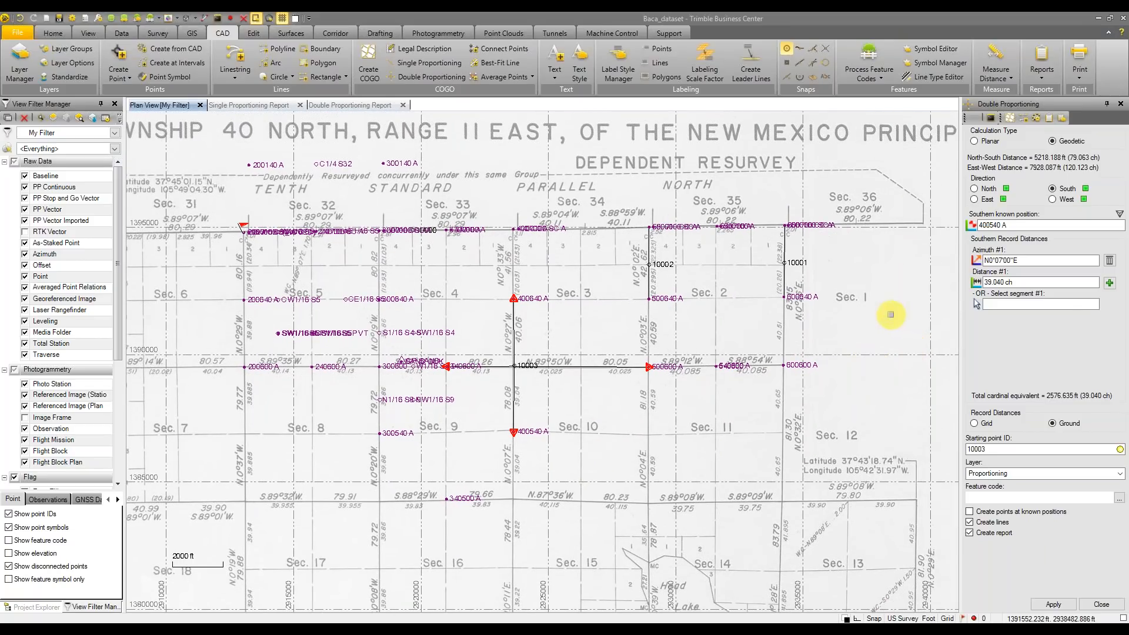
scroll(882, 325, down, 1)
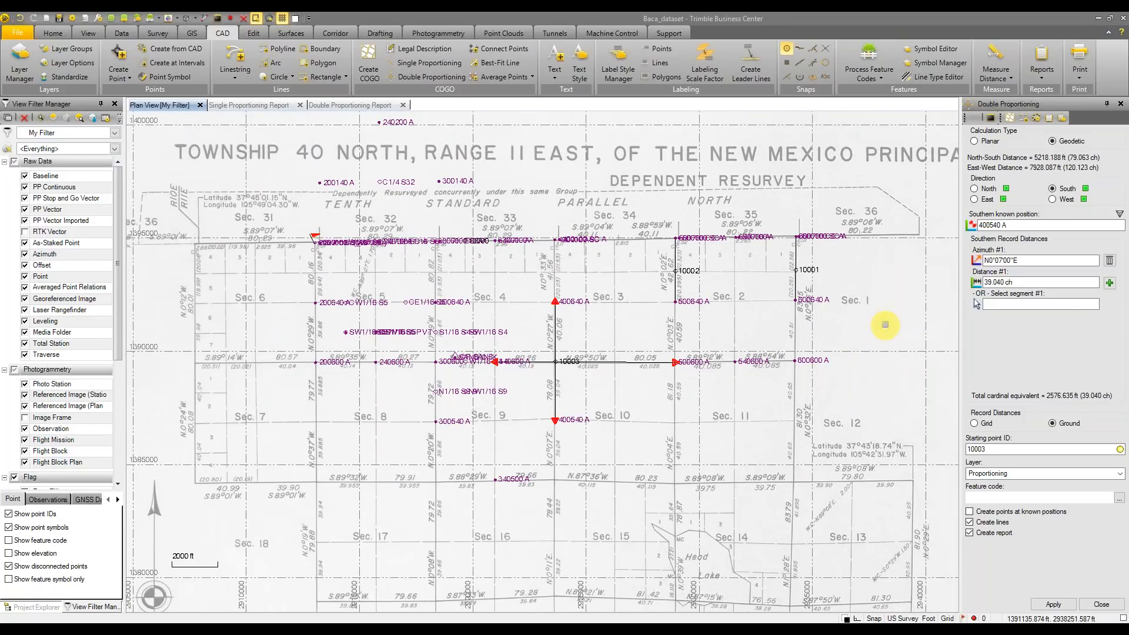
middle_drag(885, 325, 863, 333)
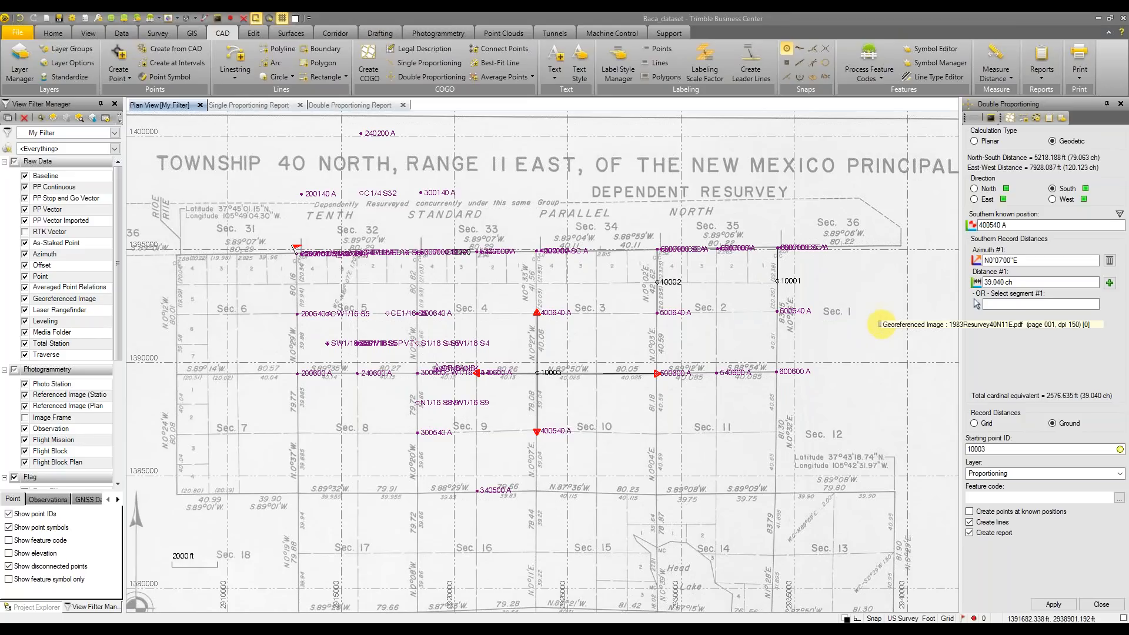
Switch to Google Slides and advance to the 'Workflow Demo #2 - Parcel Misclosure & Labelling' slide
key(alt)
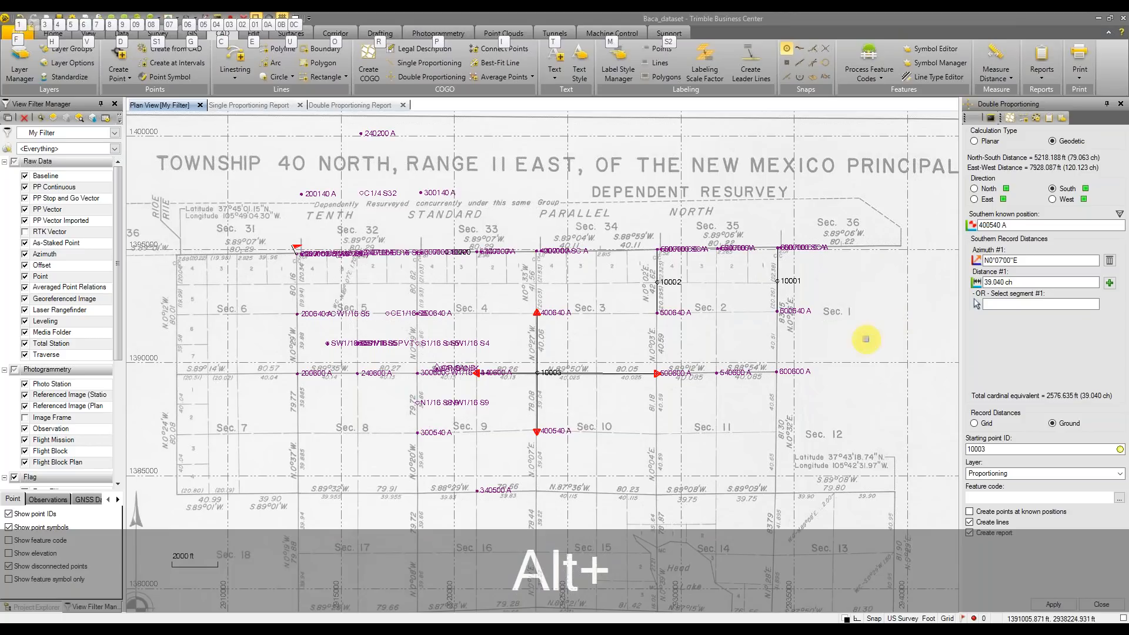
key(alt+Tab)
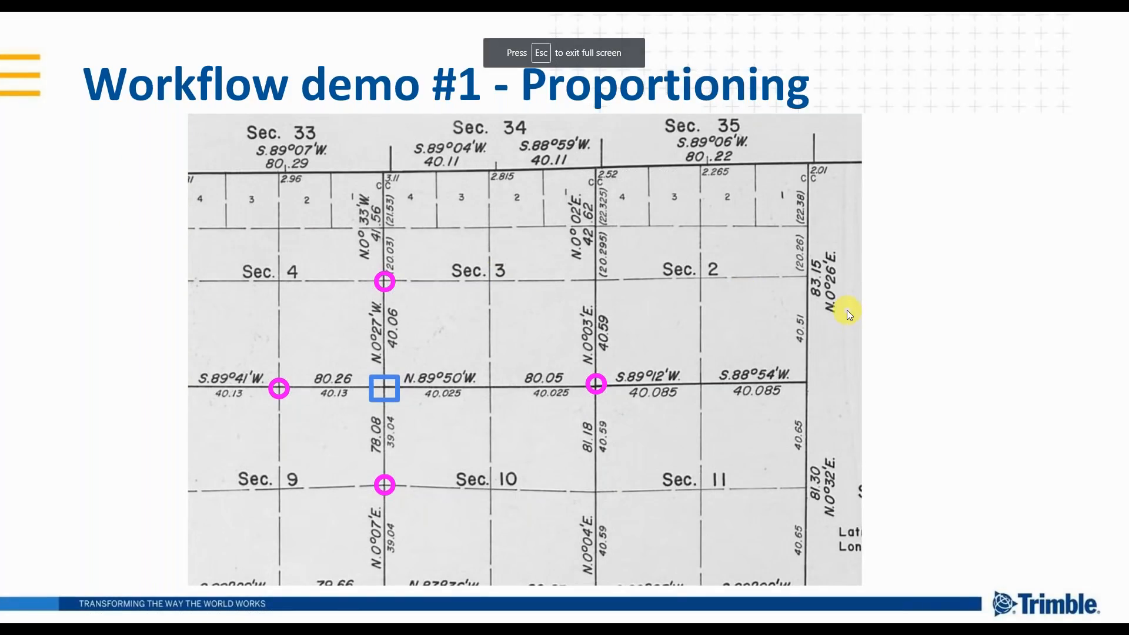
key(Right)
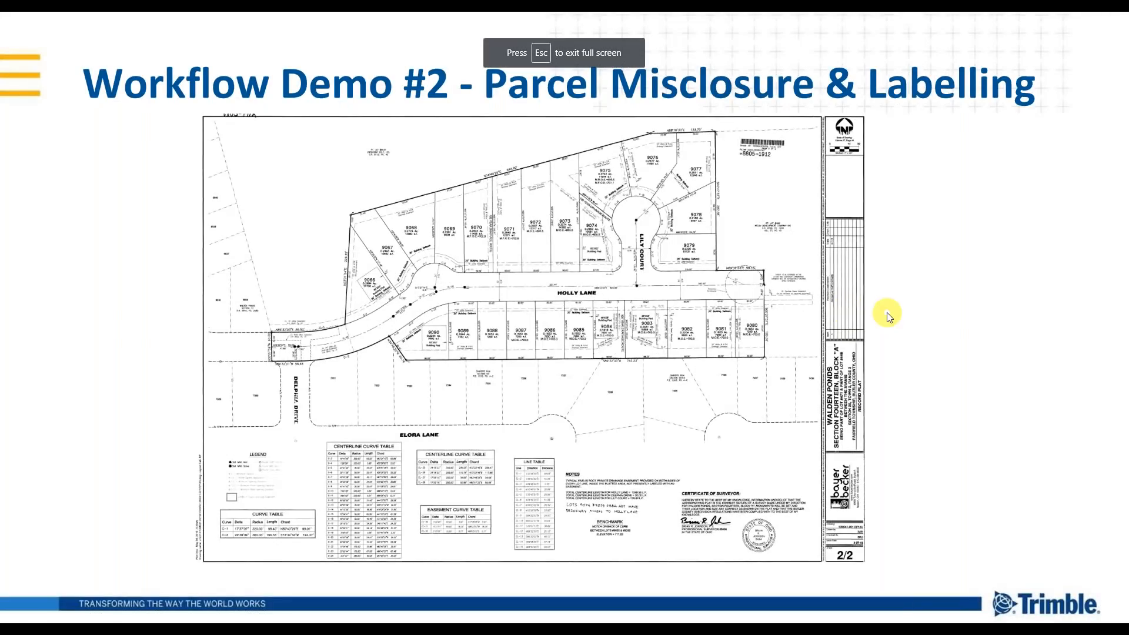
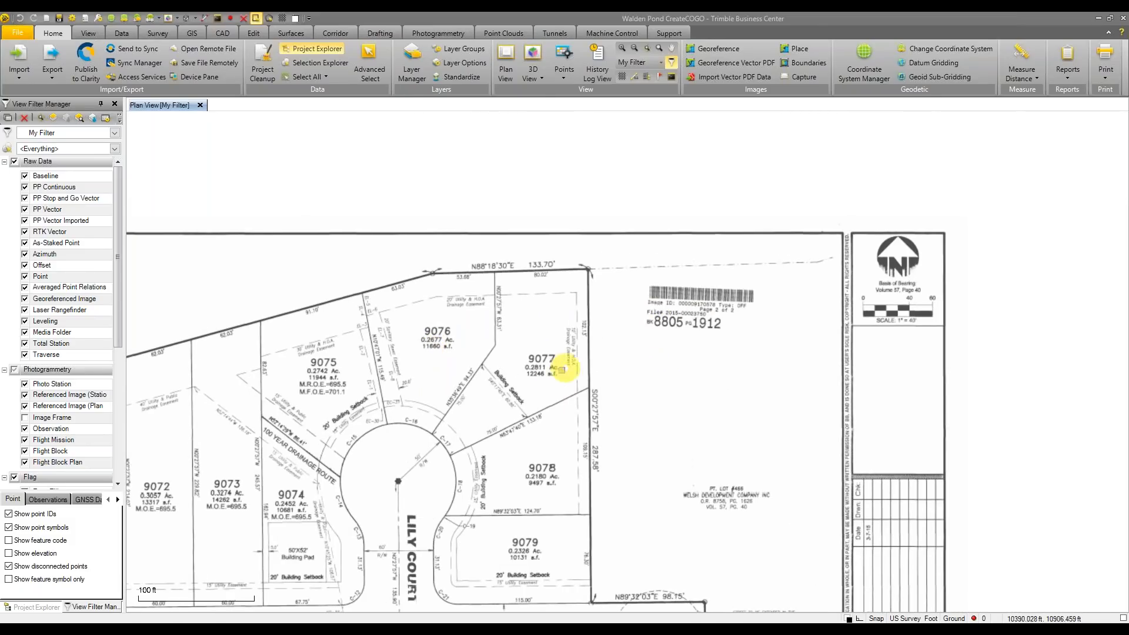
Pan and zoom across the record plat to see the title block, notes, tables and Holly Lane lots
middle_drag(558, 368, 348, 244)
scroll(624, 354, down, 2)
middle_drag(529, 317, 358, 324)
scroll(488, 380, up, 3)
middle_drag(487, 379, 448, 402)
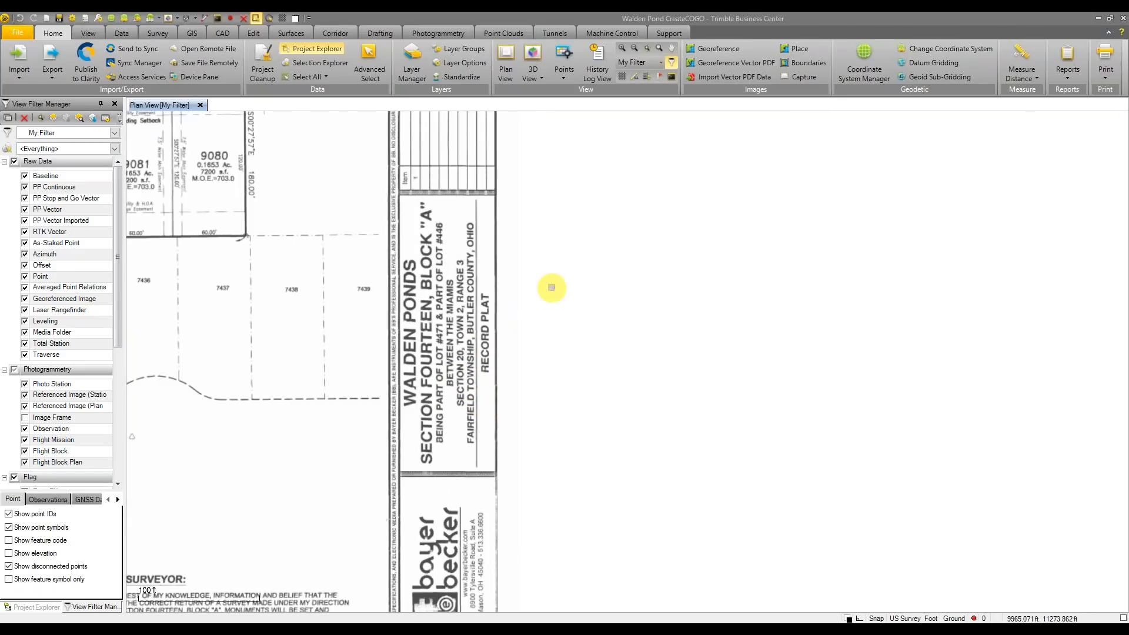
scroll(594, 303, down, 2)
middle_drag(409, 356, 573, 237)
middle_drag(501, 293, 663, 300)
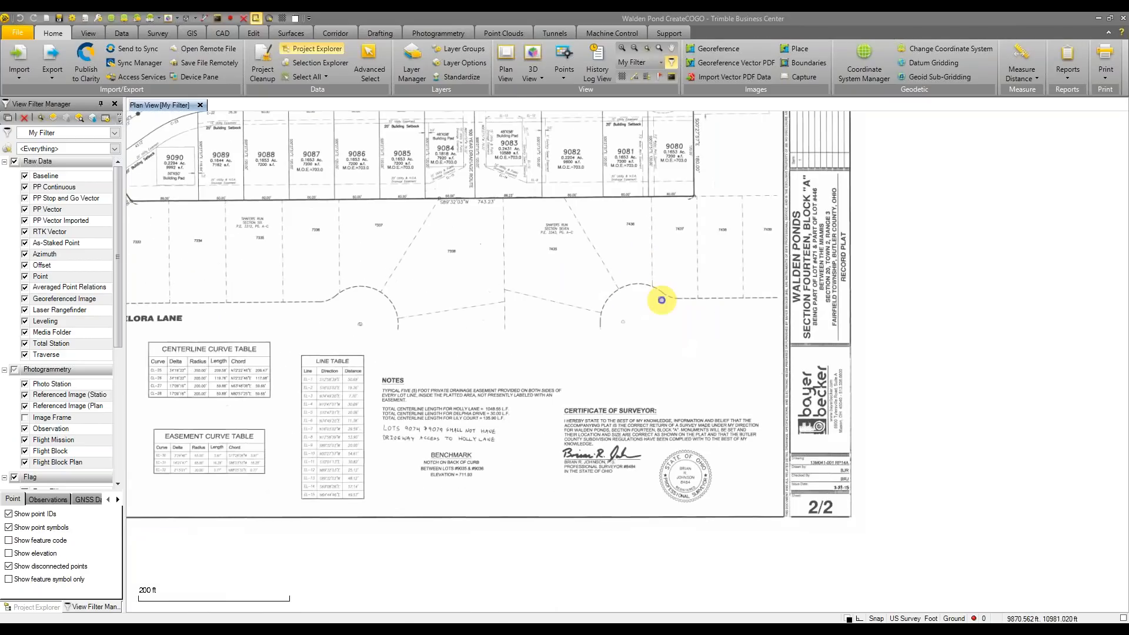
middle_drag(466, 326, 491, 305)
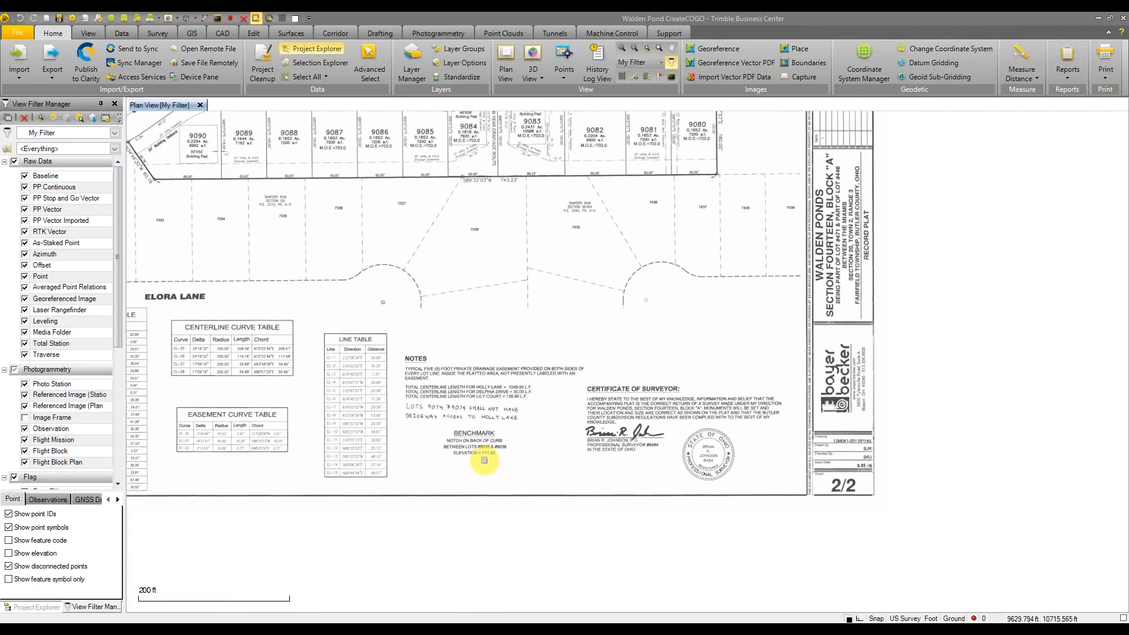
scroll(484, 457, up, 3)
scroll(479, 359, down, 1)
middle_drag(471, 252, 545, 488)
middle_drag(529, 311, 509, 443)
scroll(527, 369, down, 1)
middle_drag(500, 289, 537, 351)
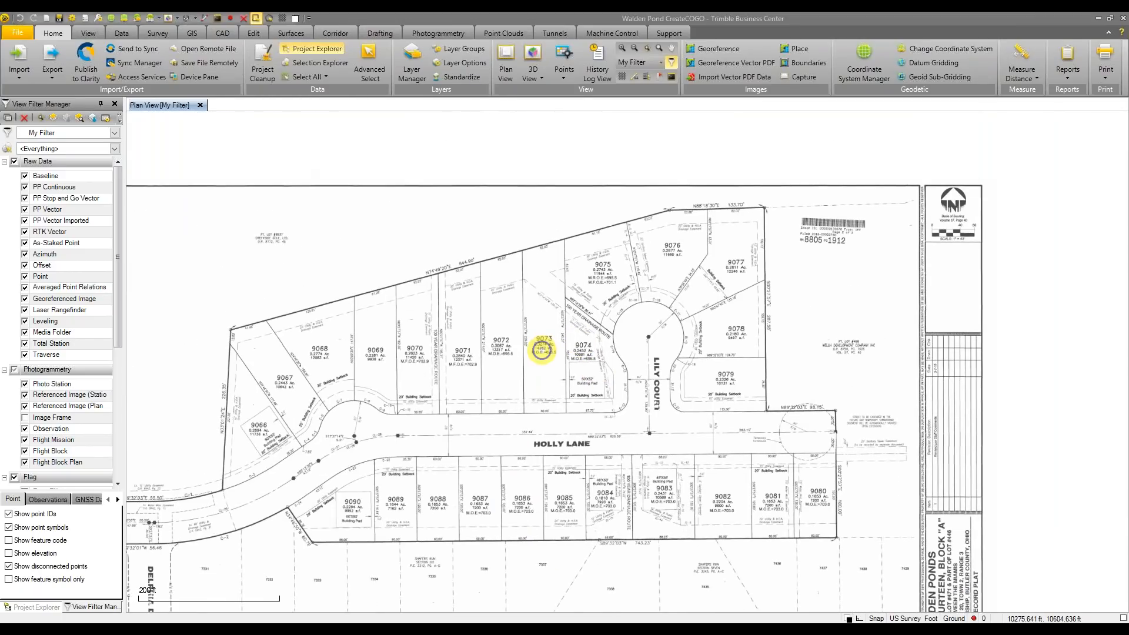
Open the Local Site settings and confirm the Grid coordinate type with ground coordinates enabled
click(72, 19)
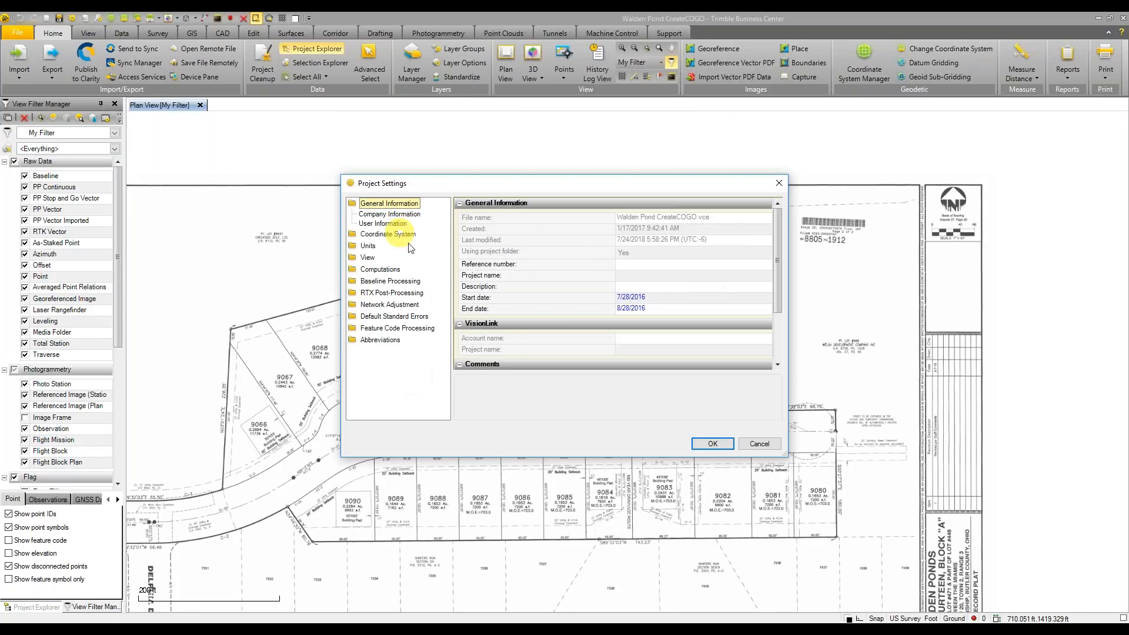
click(381, 215)
click(379, 245)
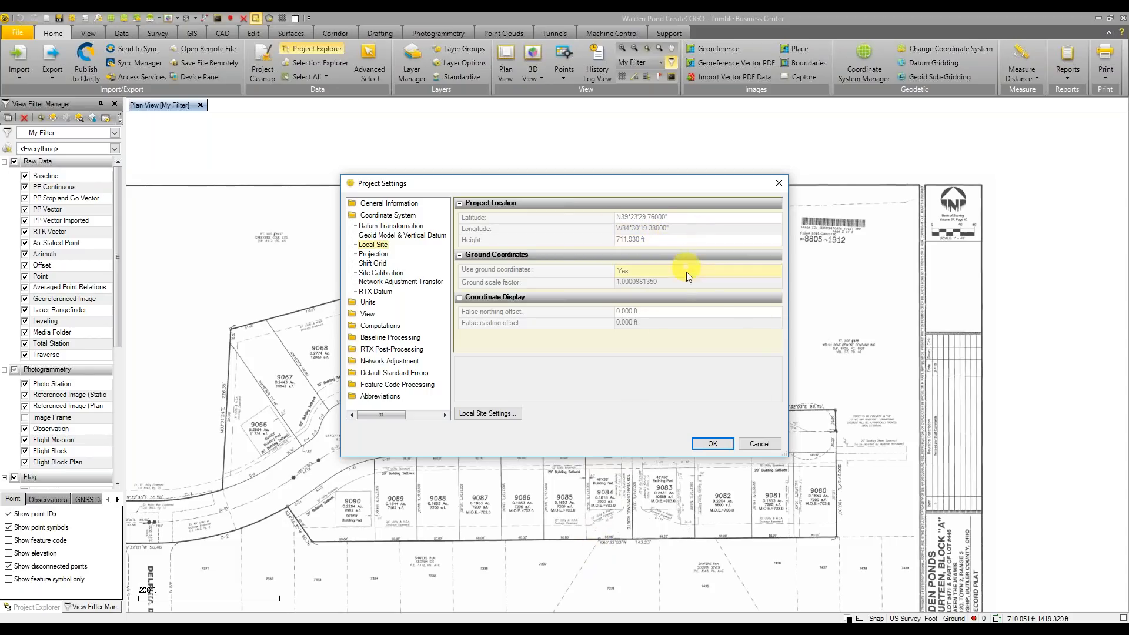
click(493, 414)
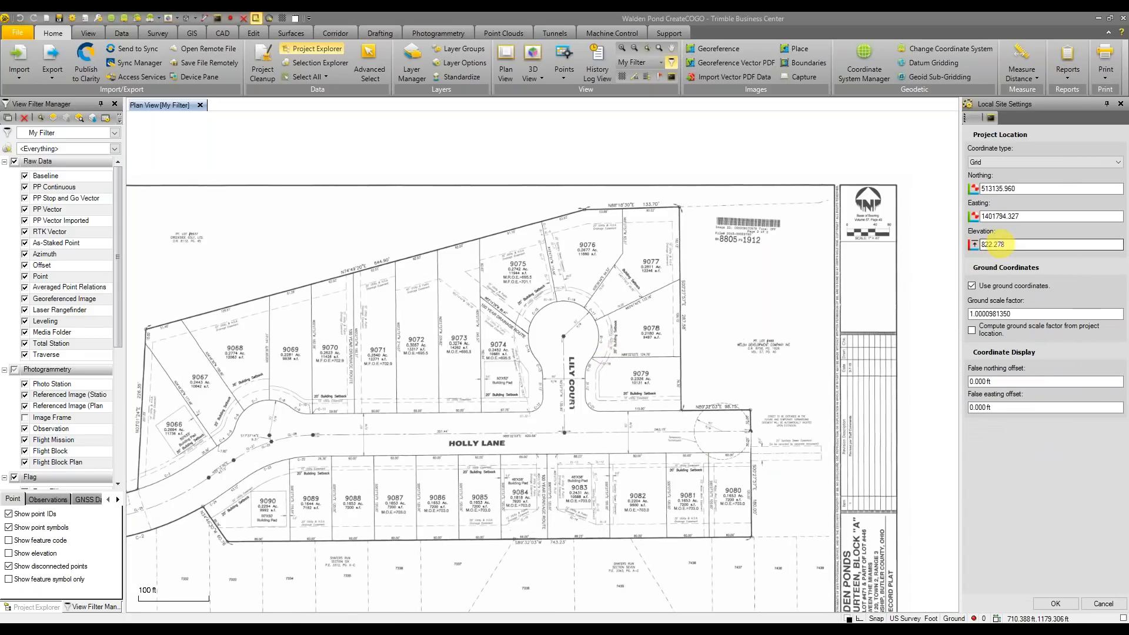
click(1066, 158)
click(1063, 160)
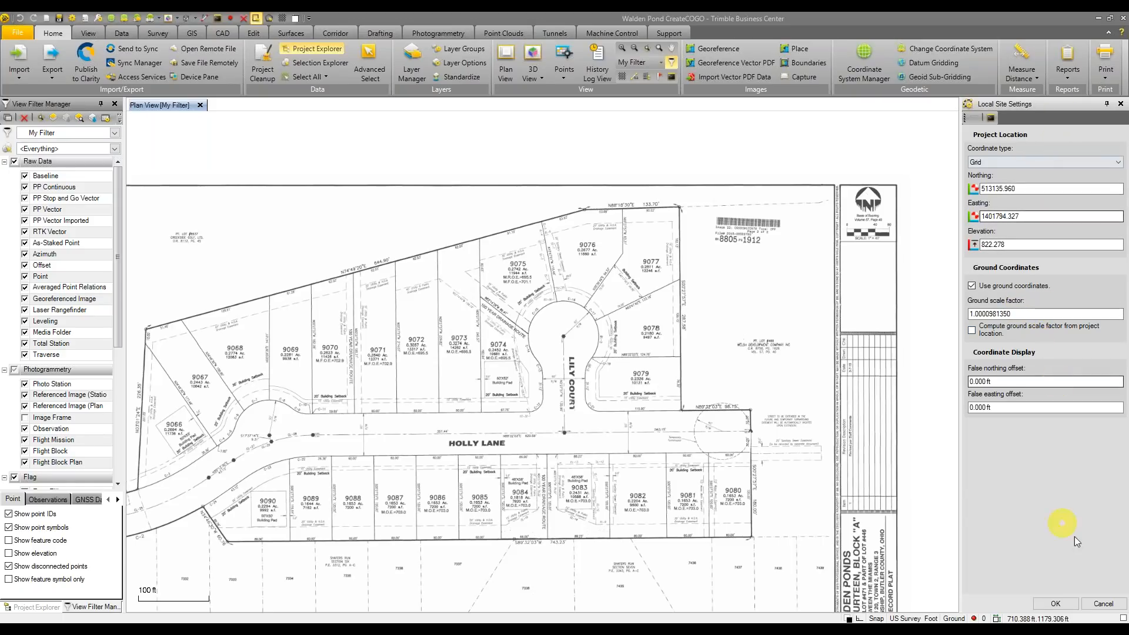
Close Local Site Settings without changes and zoom in on lots 9076 and 9077
click(1094, 600)
scroll(643, 365, up, 5)
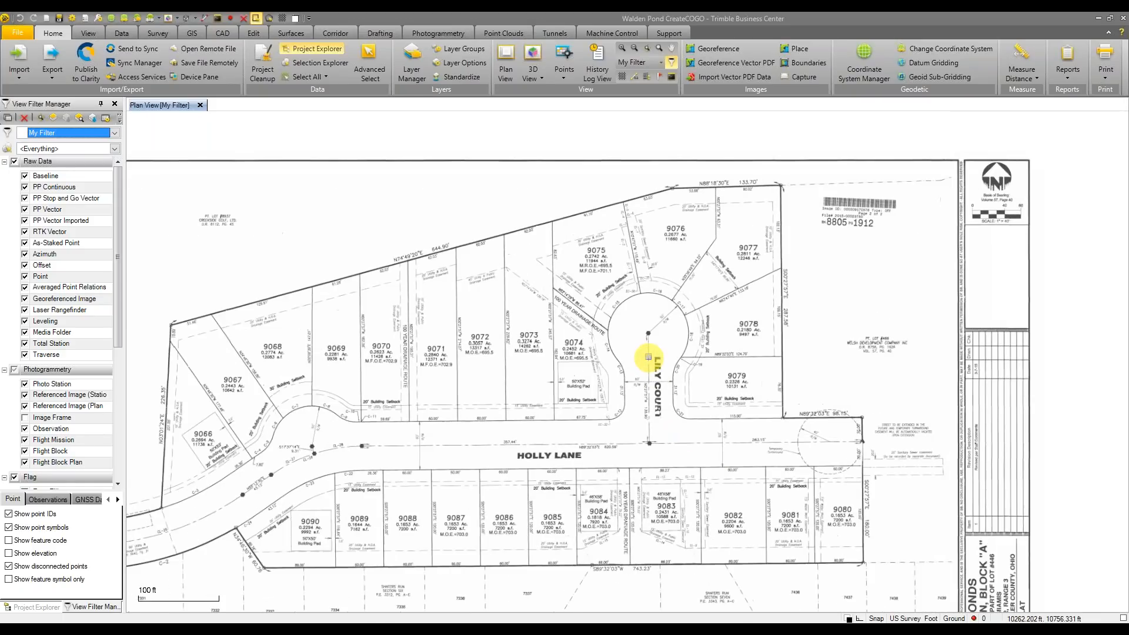
scroll(621, 431, up, 3)
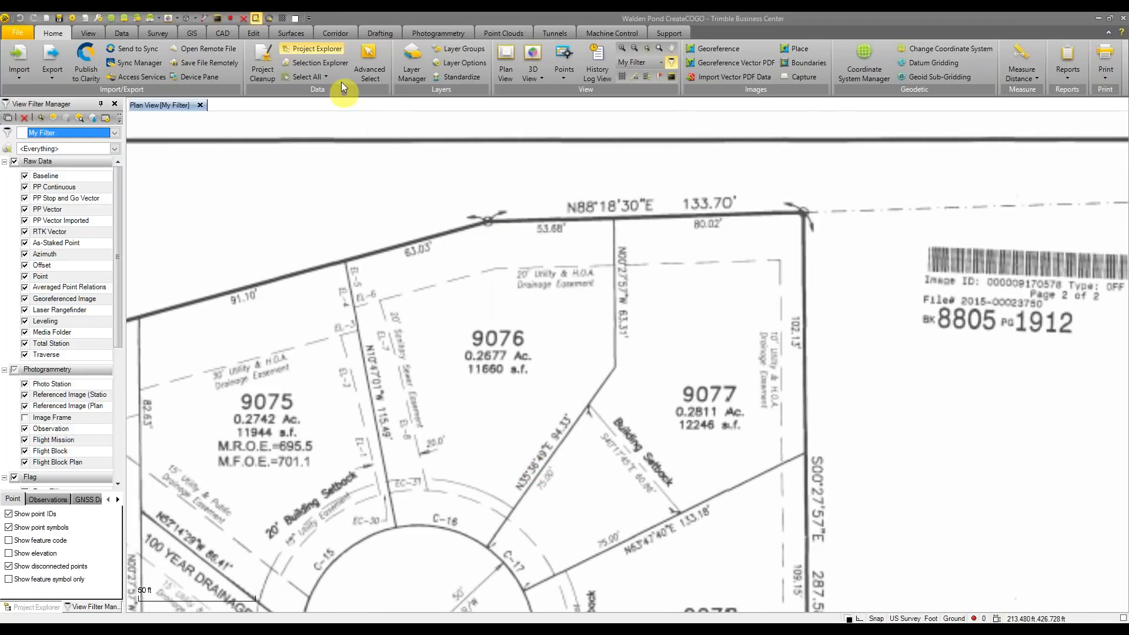
click(222, 33)
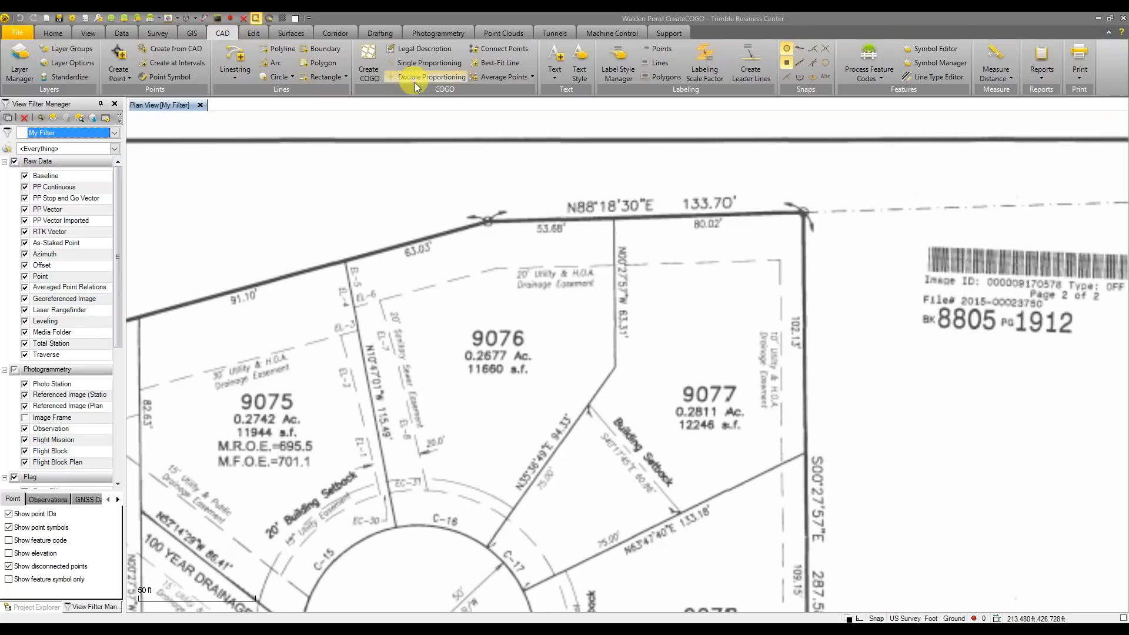
Start Create COGO and make a new COGO collection named 'Lot 9076'
click(374, 73)
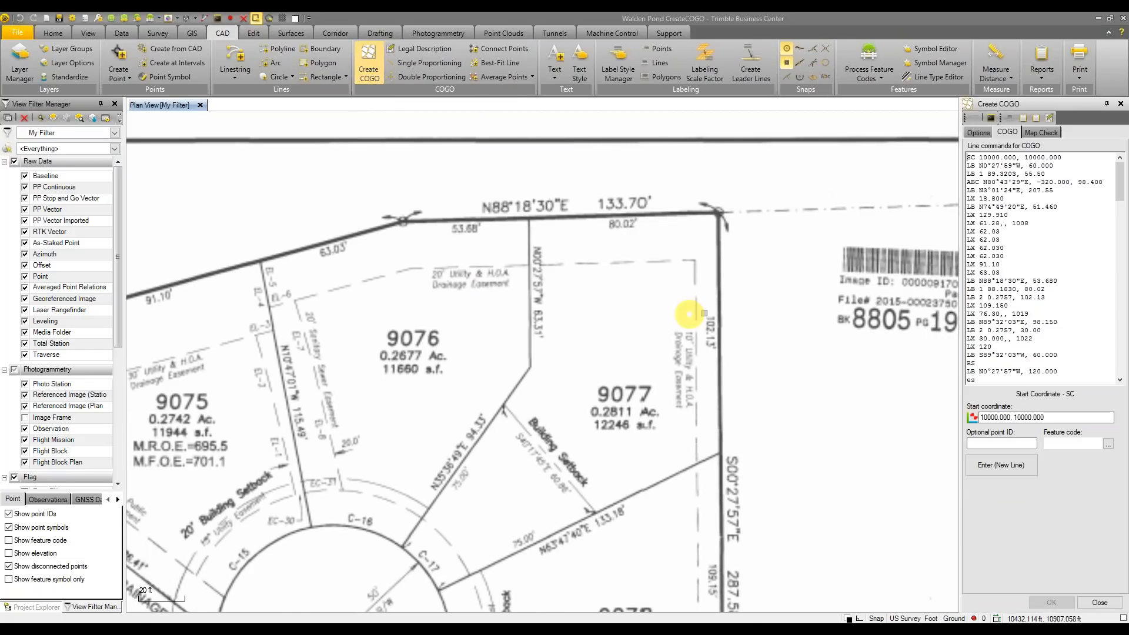
click(978, 134)
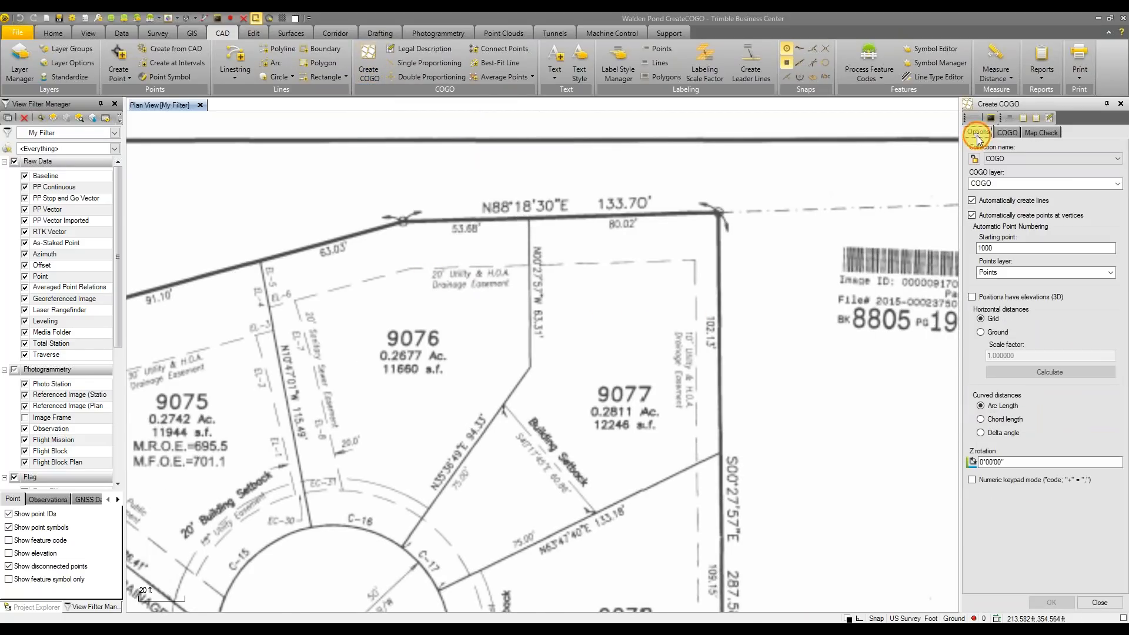
click(1090, 162)
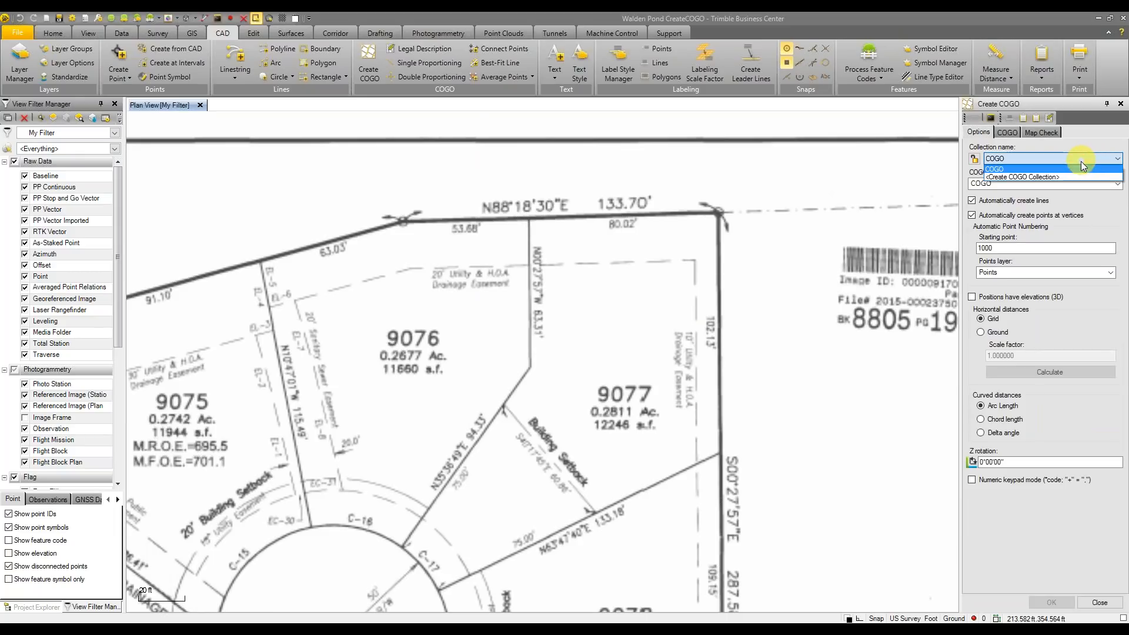
click(1063, 178)
click(856, 285)
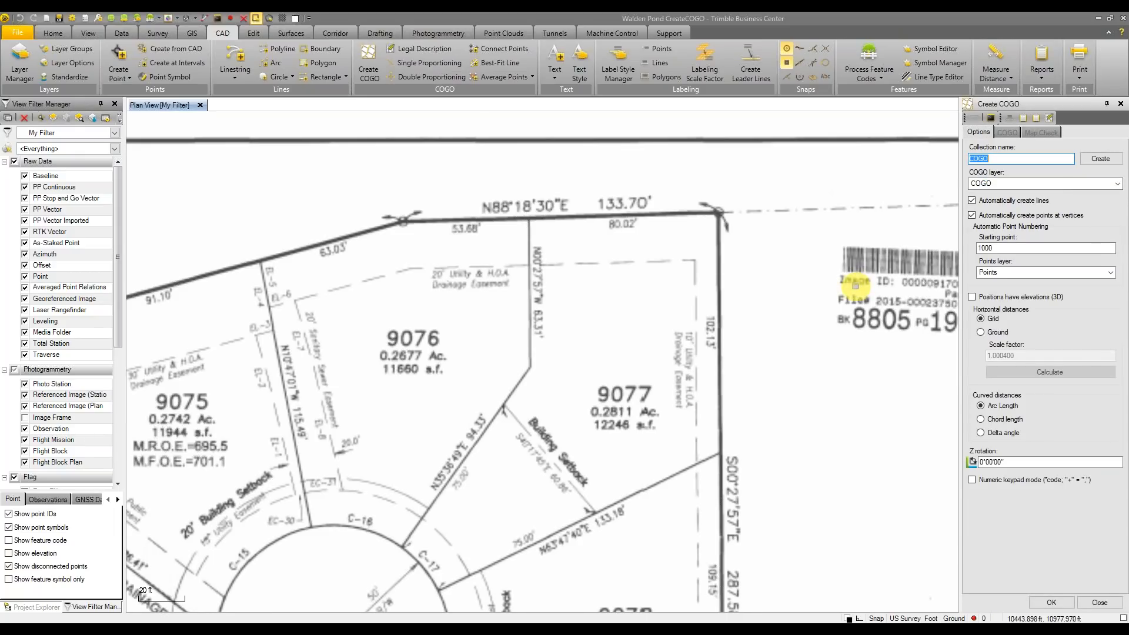
text(Lot 9076)
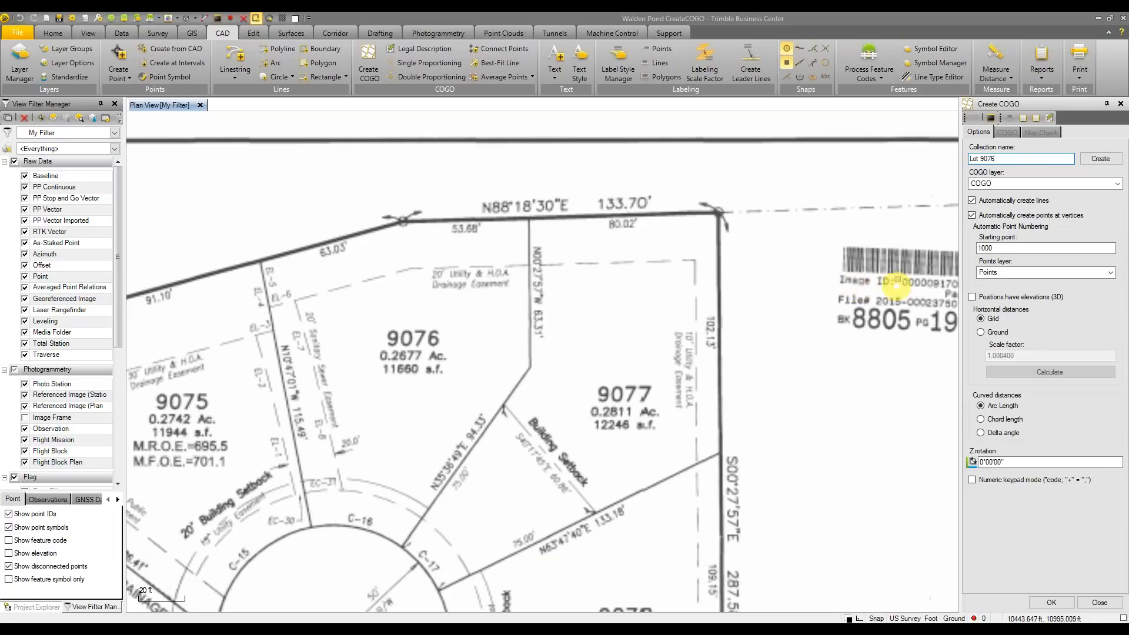
Put the COGO lines and points on layer 9076, numbering points from 1
click(1038, 183)
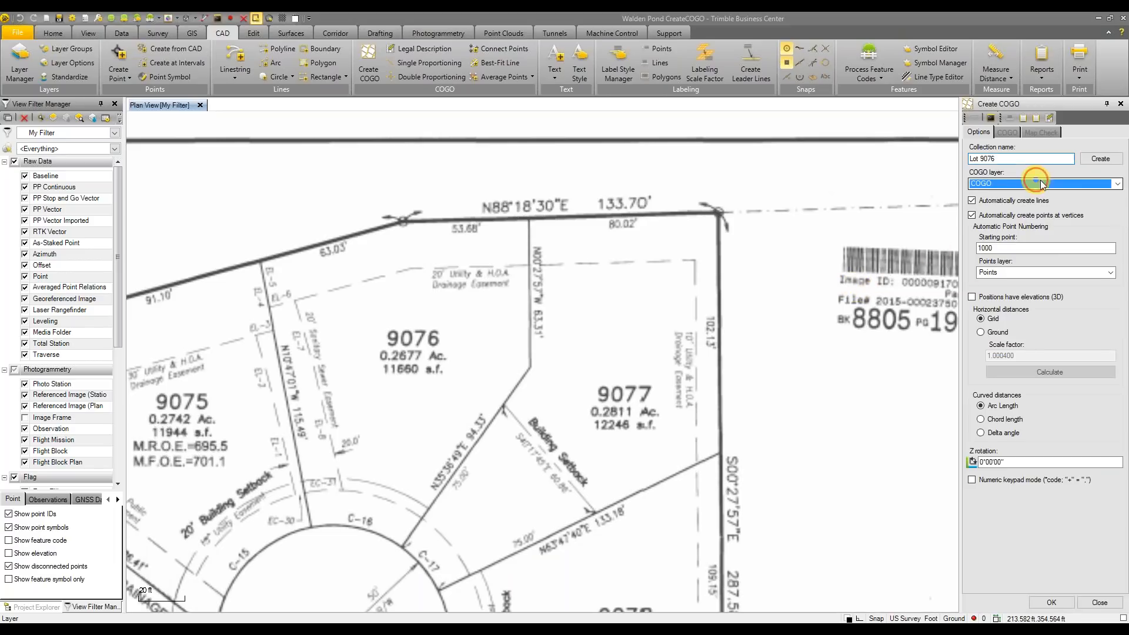
click(1116, 185)
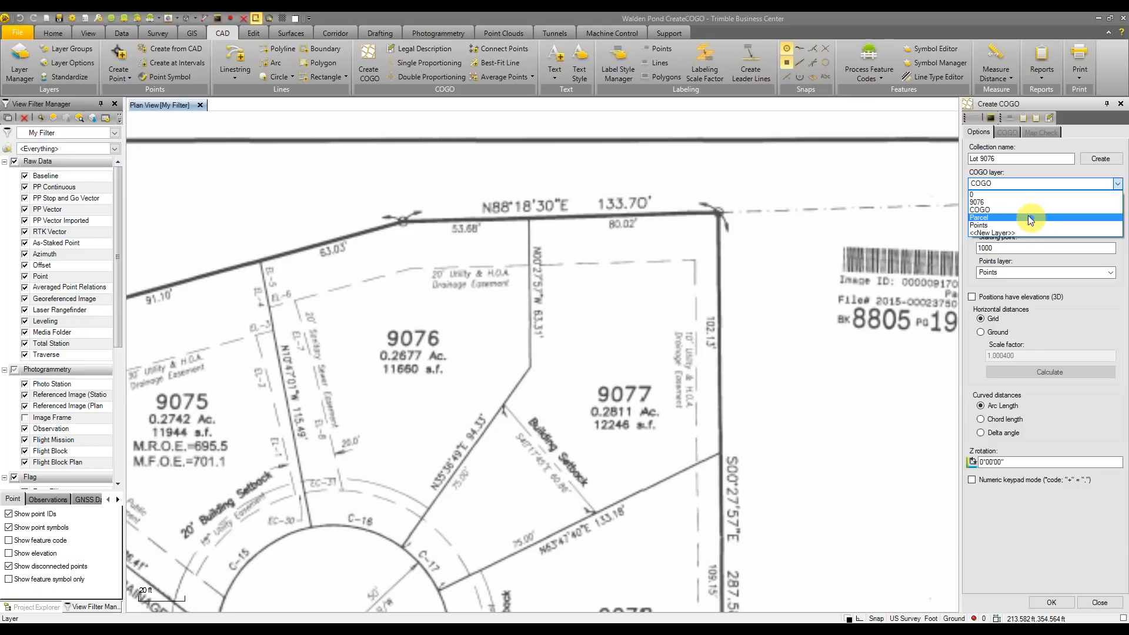
click(1003, 202)
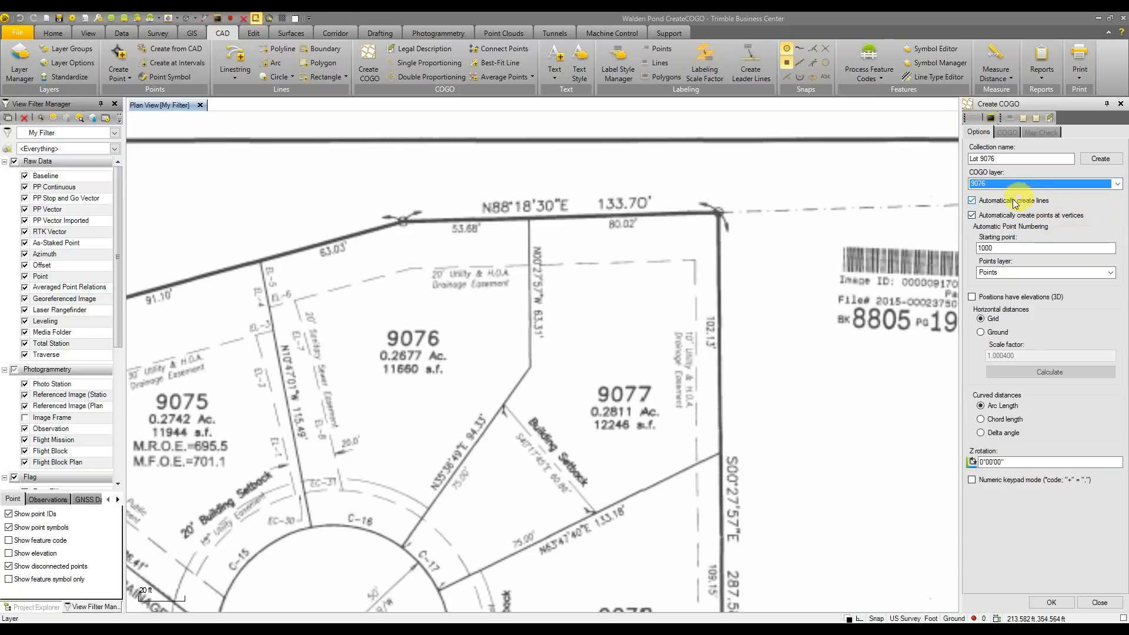
double_click(1033, 246)
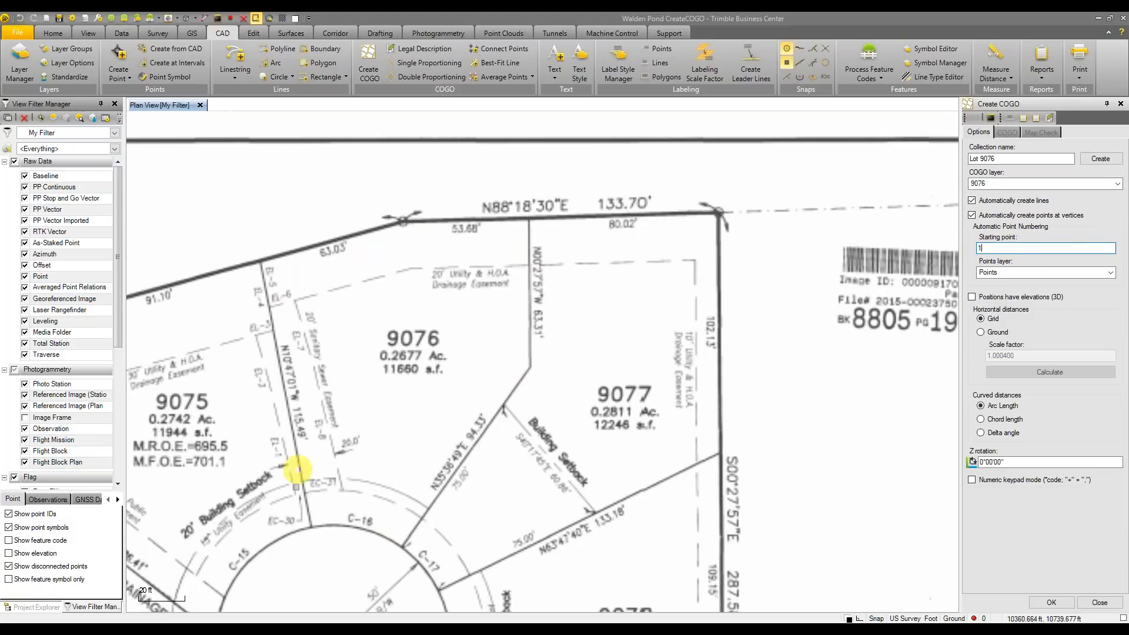
click(1111, 272)
click(1087, 294)
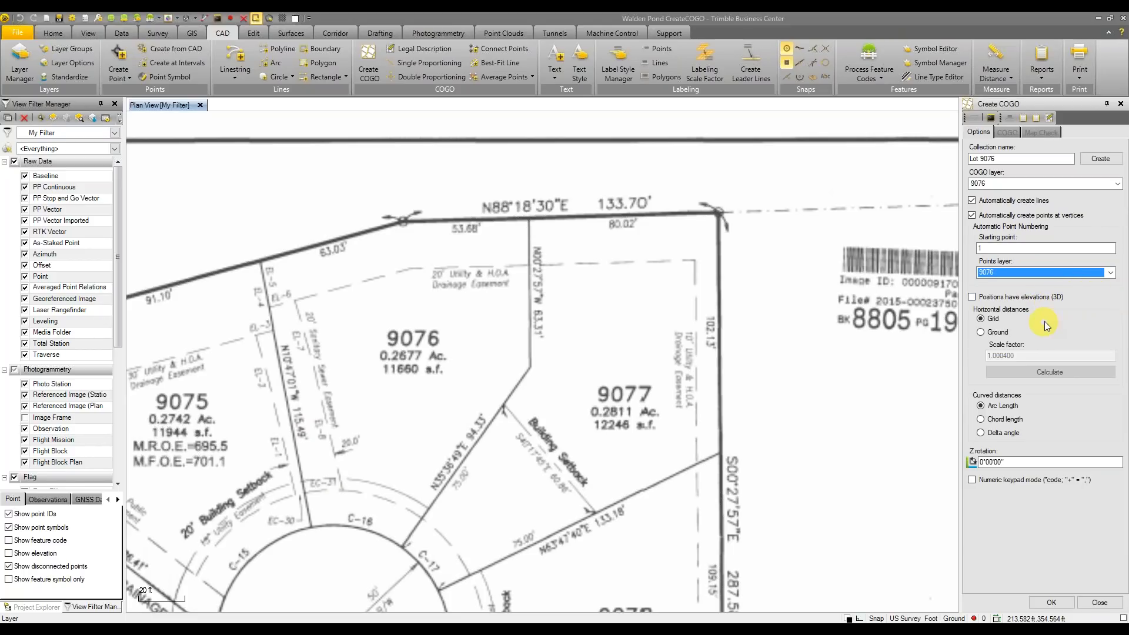
Switch horizontal distances to Ground, calculate the scale factor, and create the Lot 9076 collection
click(982, 332)
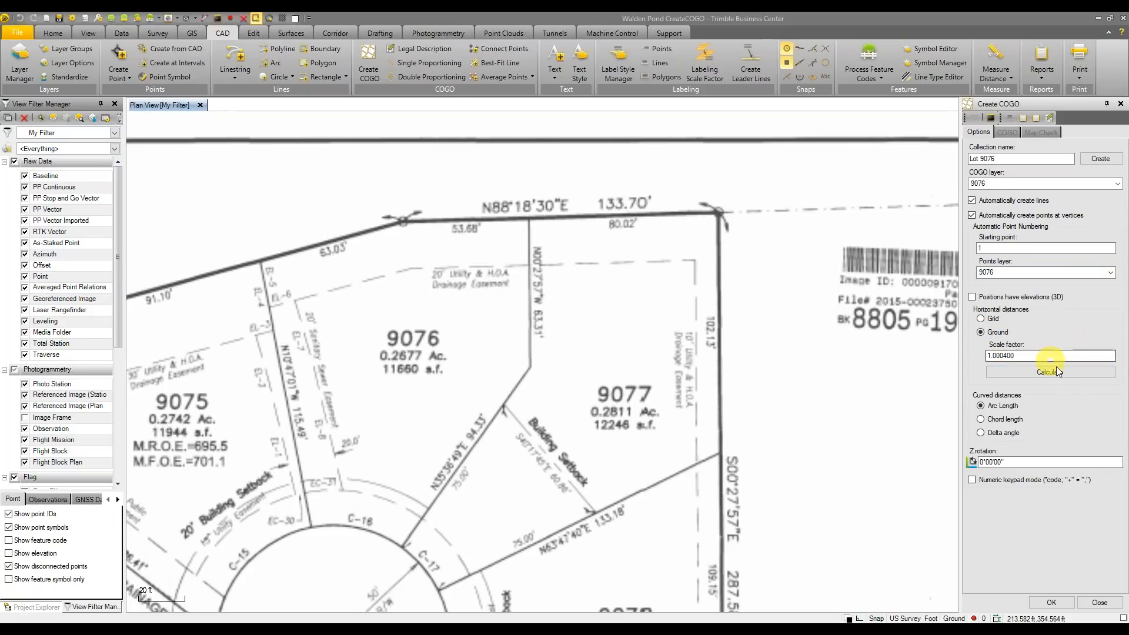
click(1055, 372)
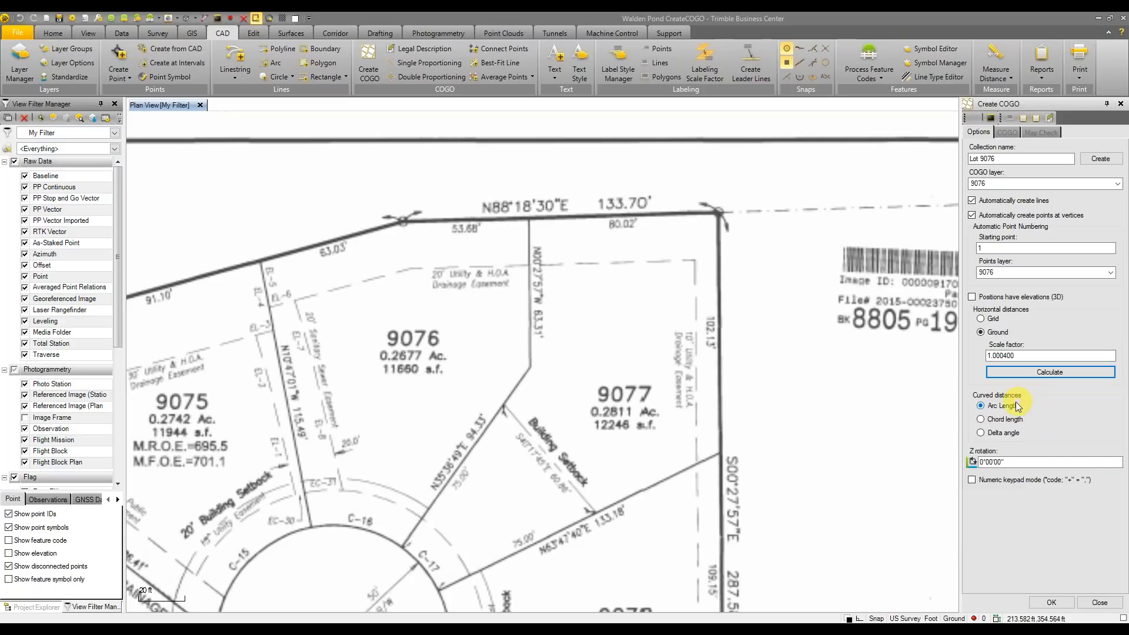
click(993, 462)
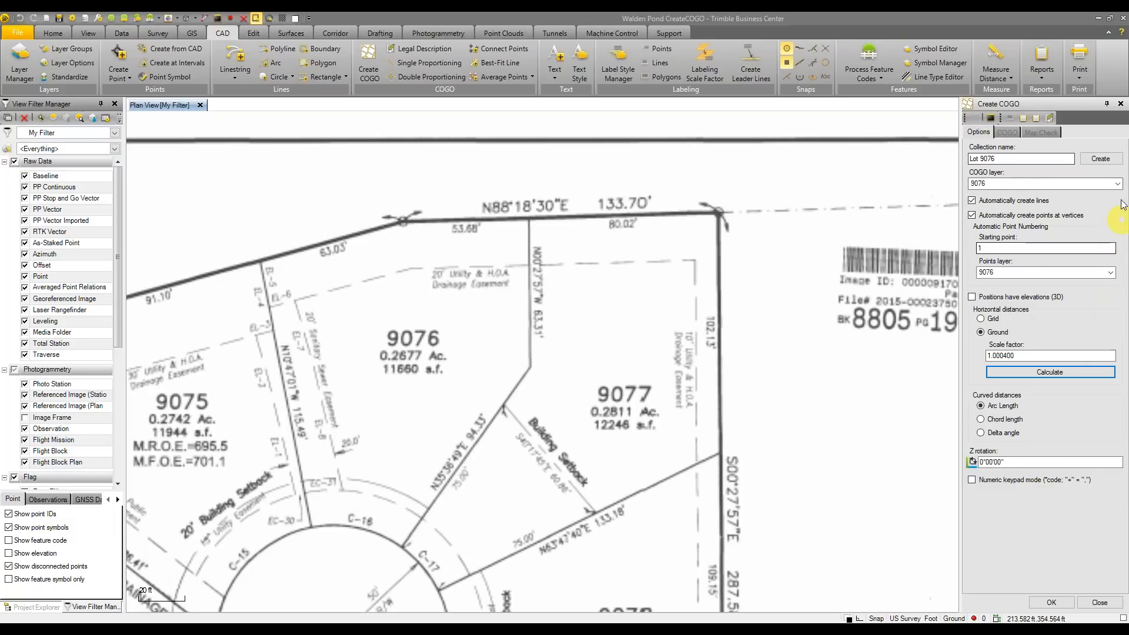
click(1095, 159)
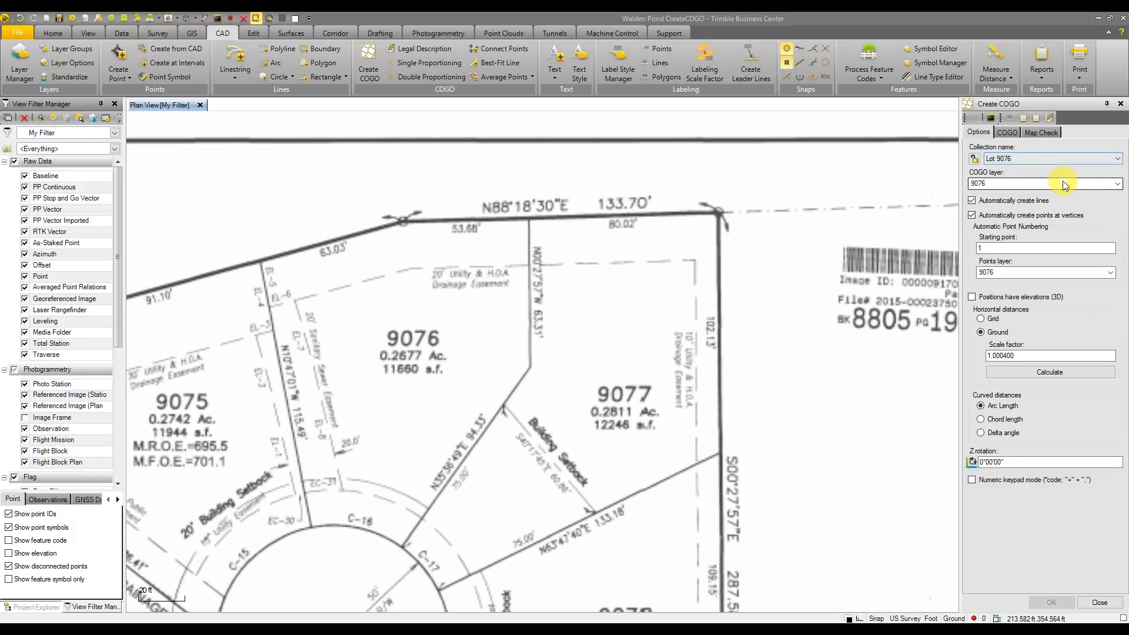
click(1007, 133)
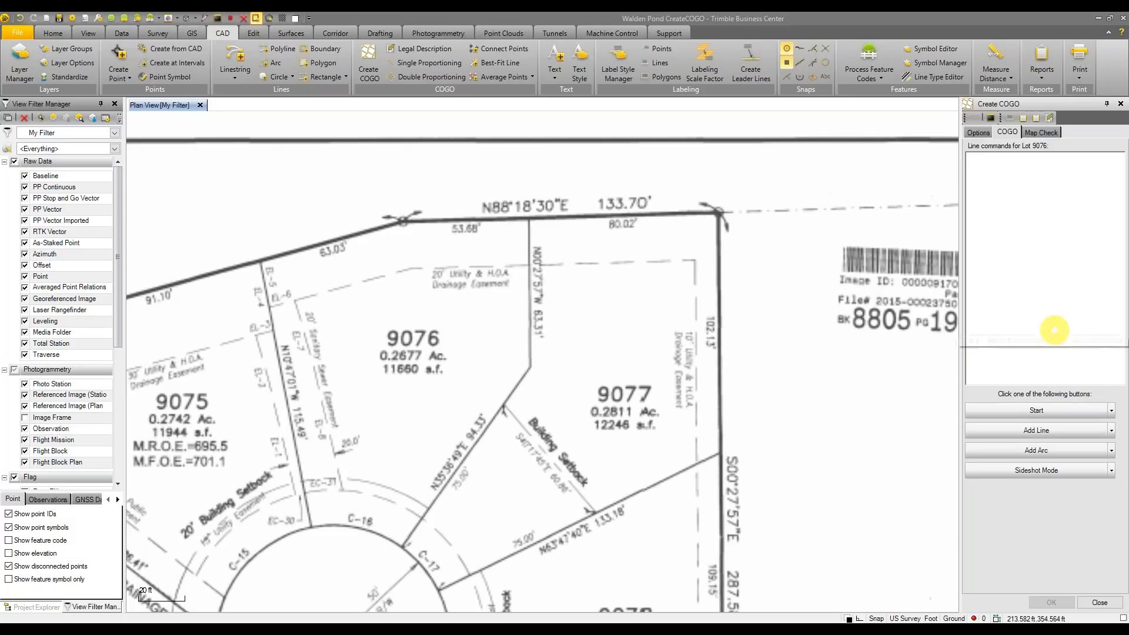
Start lot 9076 from the cul-de-sac coordinate 10332.657, 10784.508, naming the point START
click(1097, 416)
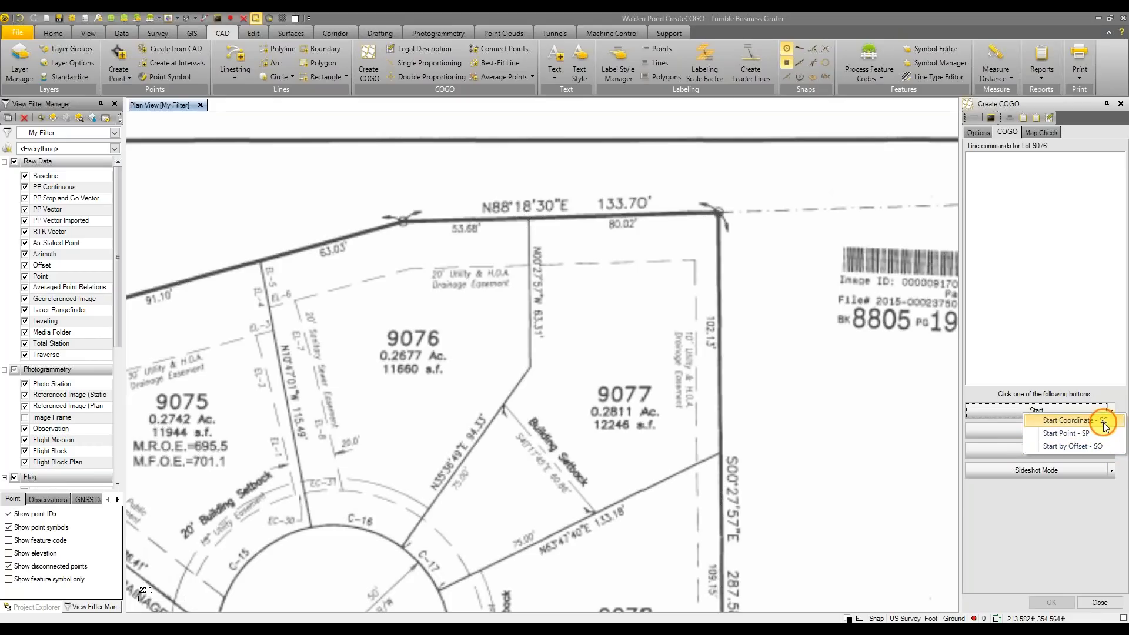
click(1100, 421)
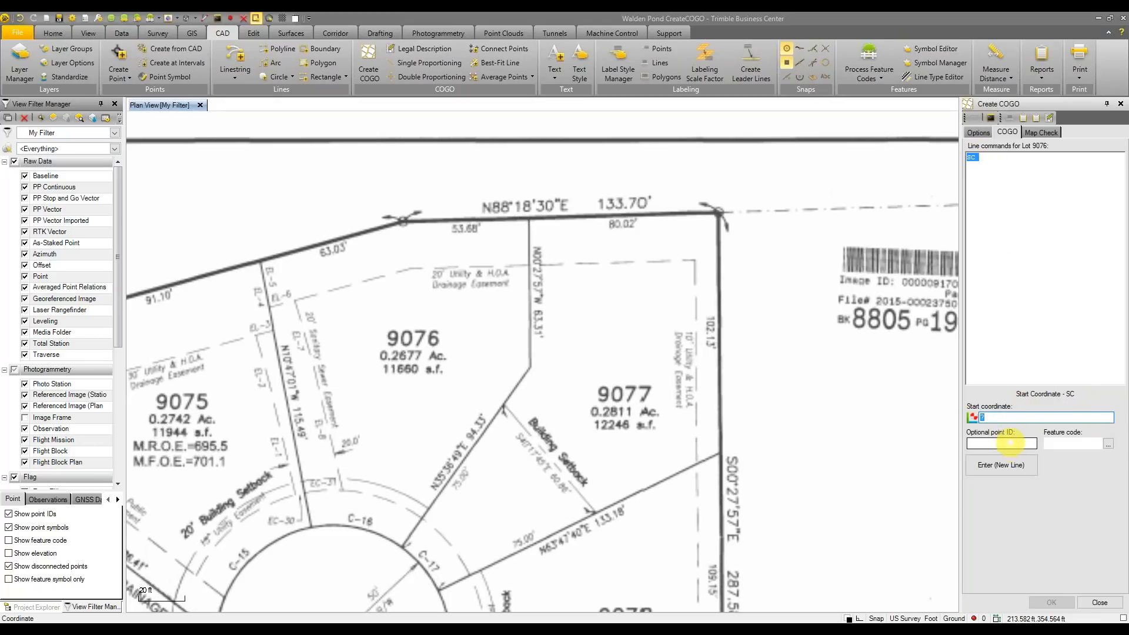
middle_drag(624, 464, 627, 458)
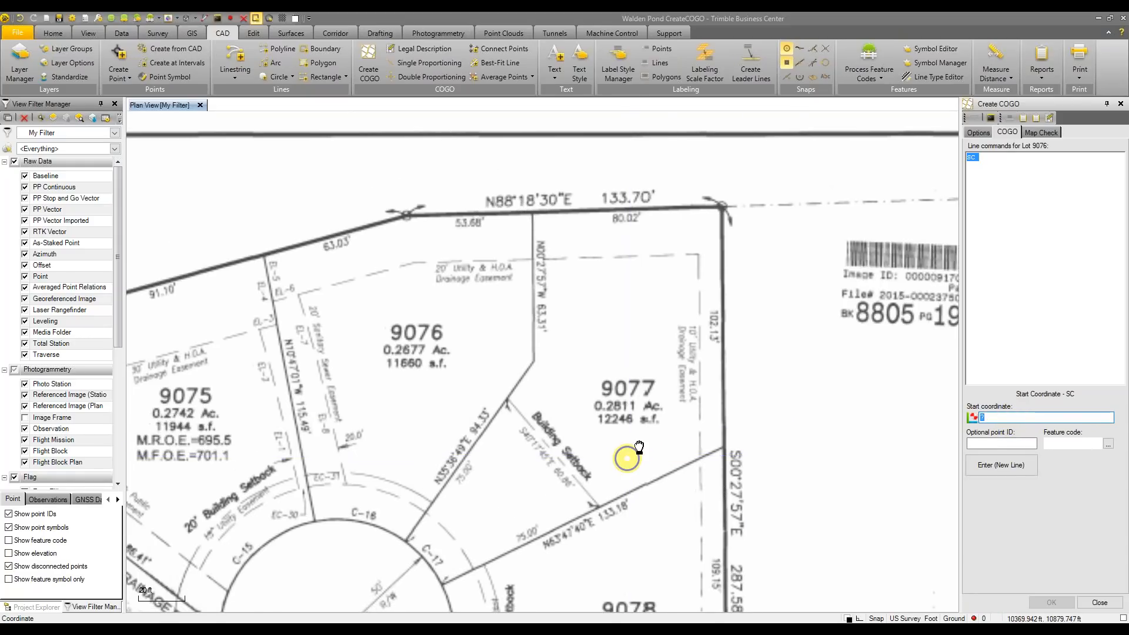
scroll(627, 458, down, 2)
scroll(453, 488, up, 3)
scroll(453, 488, up, 3)
scroll(447, 469, down, 2)
click(448, 470)
scroll(418, 391, down, 3)
scroll(419, 391, down, 3)
middle_drag(416, 323, 424, 461)
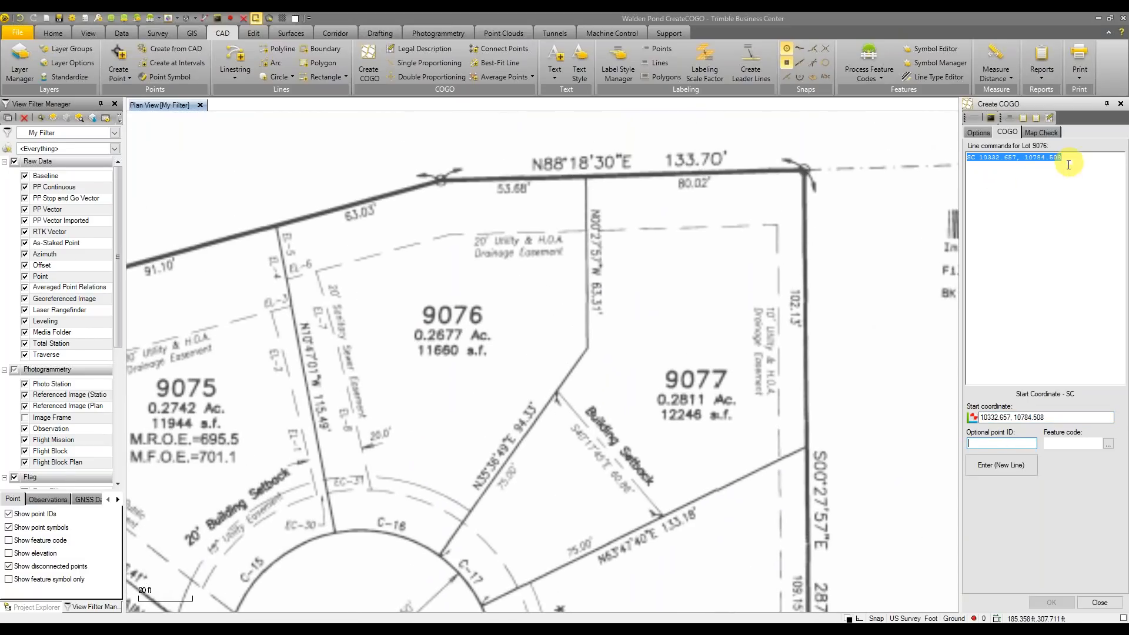
click(1016, 443)
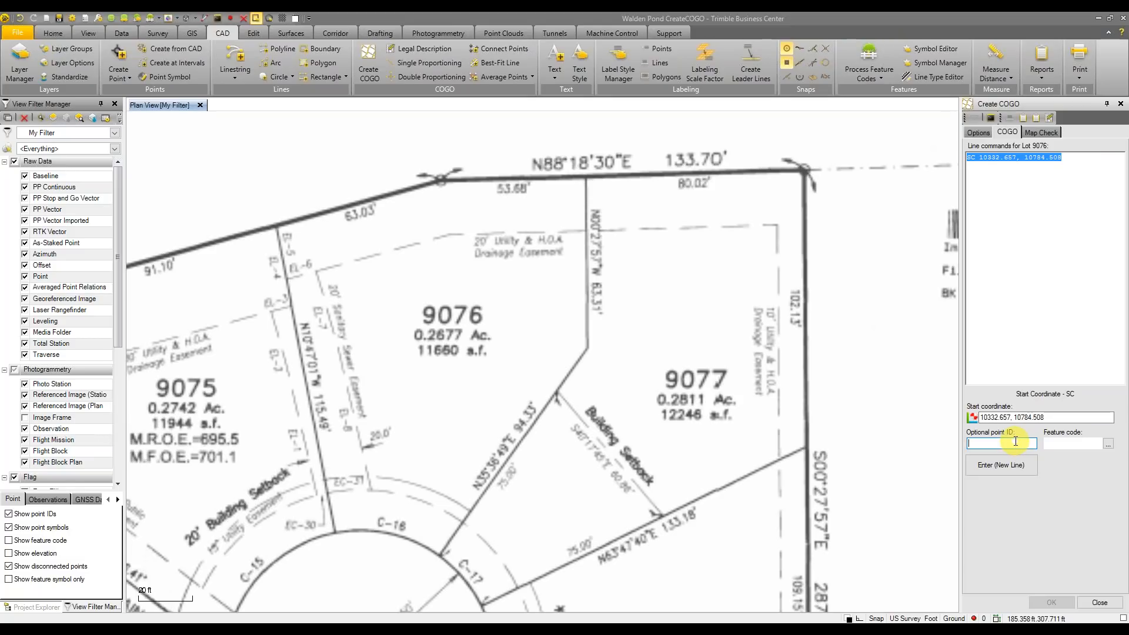
text(START)
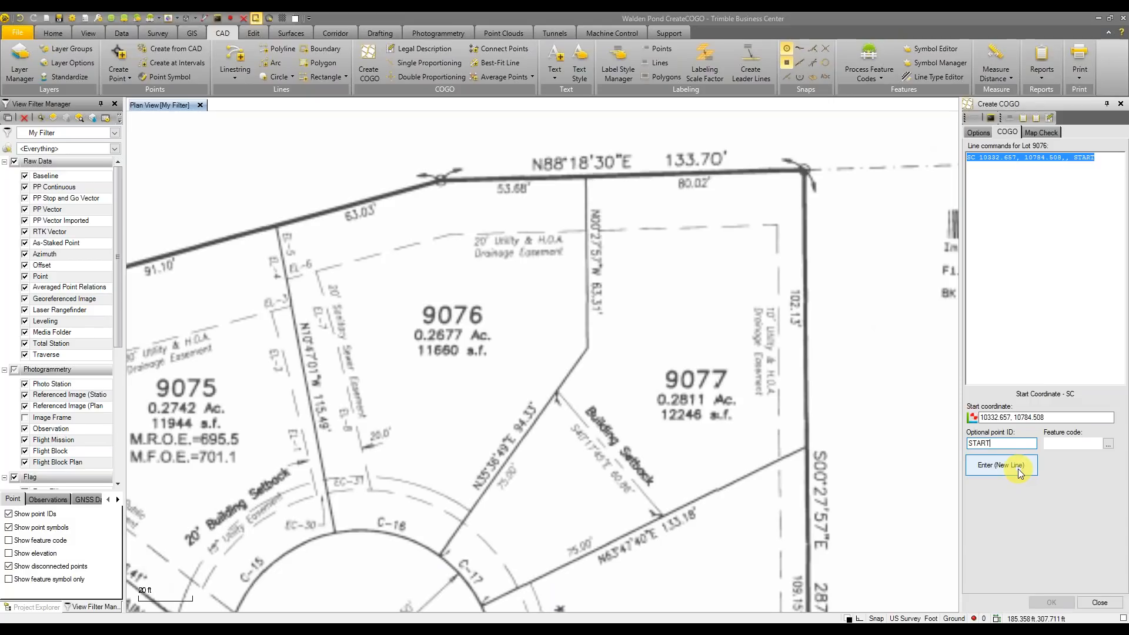
click(1019, 470)
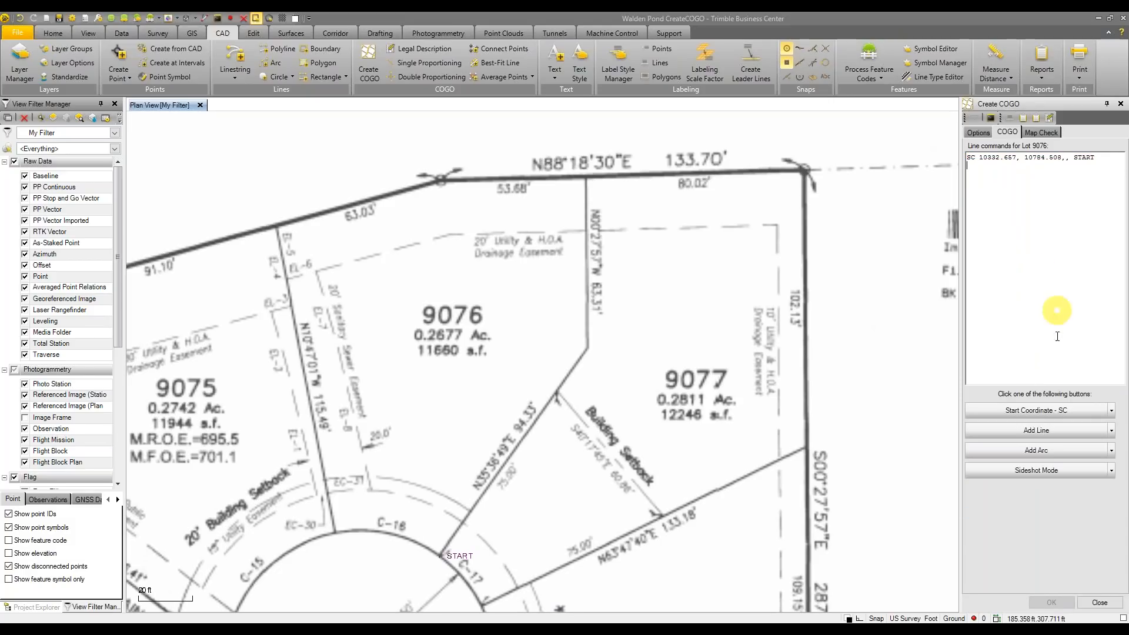
Choose the Line by Bearing (LB) method for lot 9076's first course
click(1094, 436)
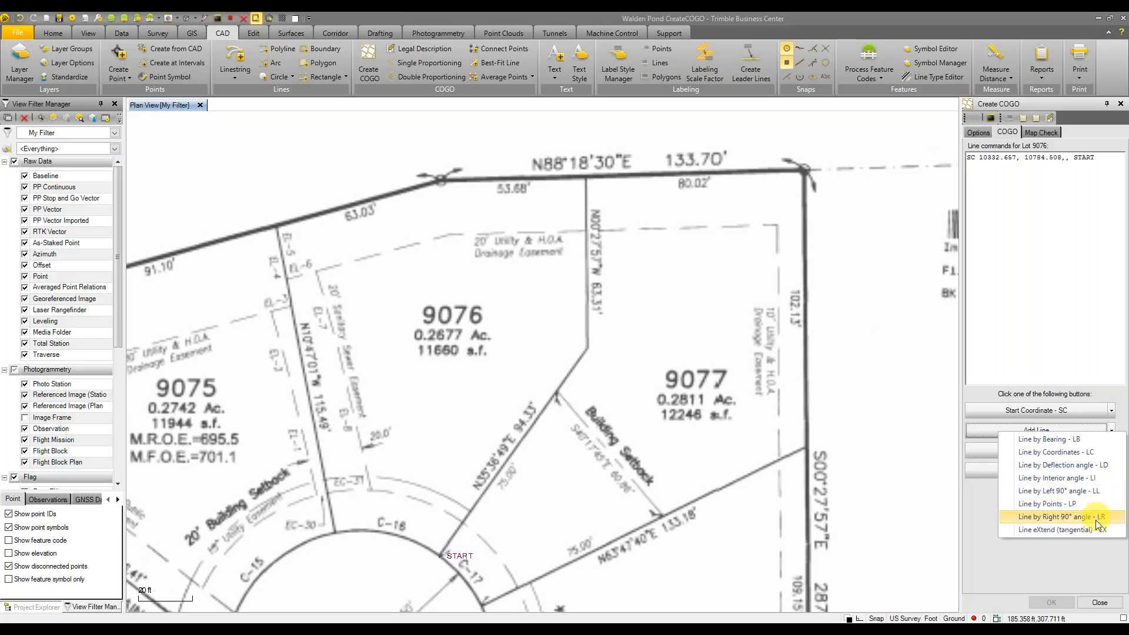
click(1096, 441)
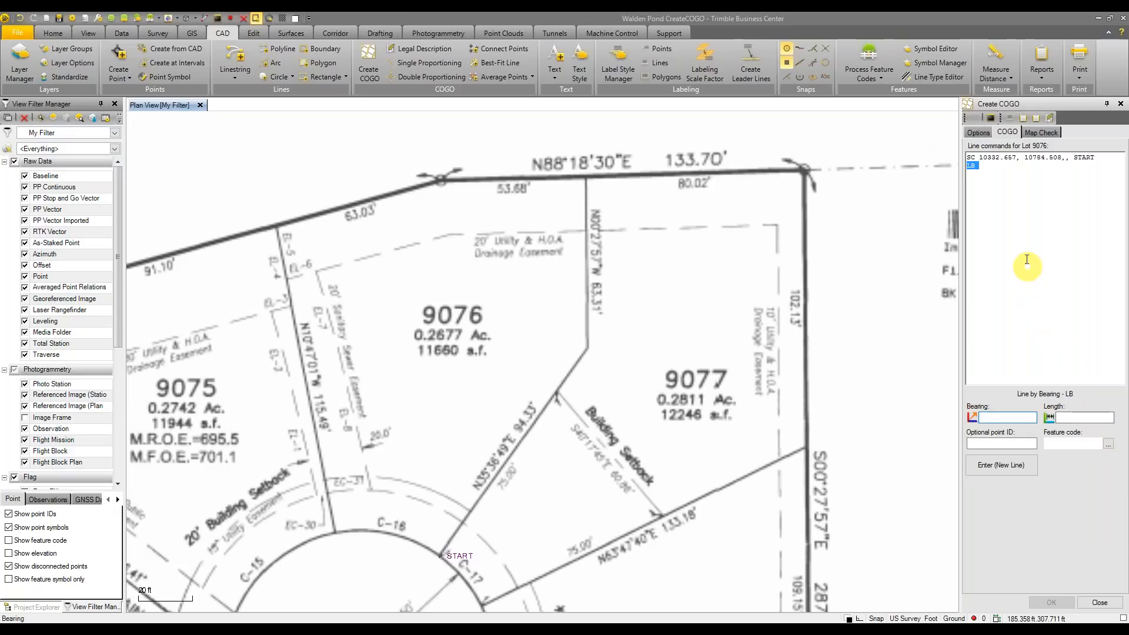
click(1012, 163)
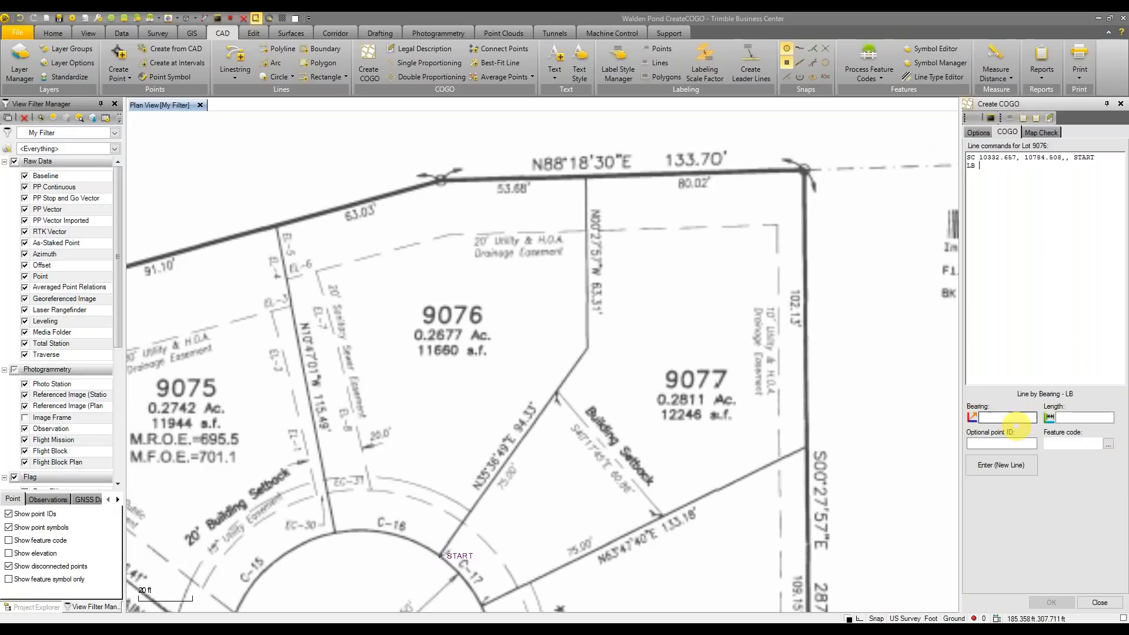
click(1020, 442)
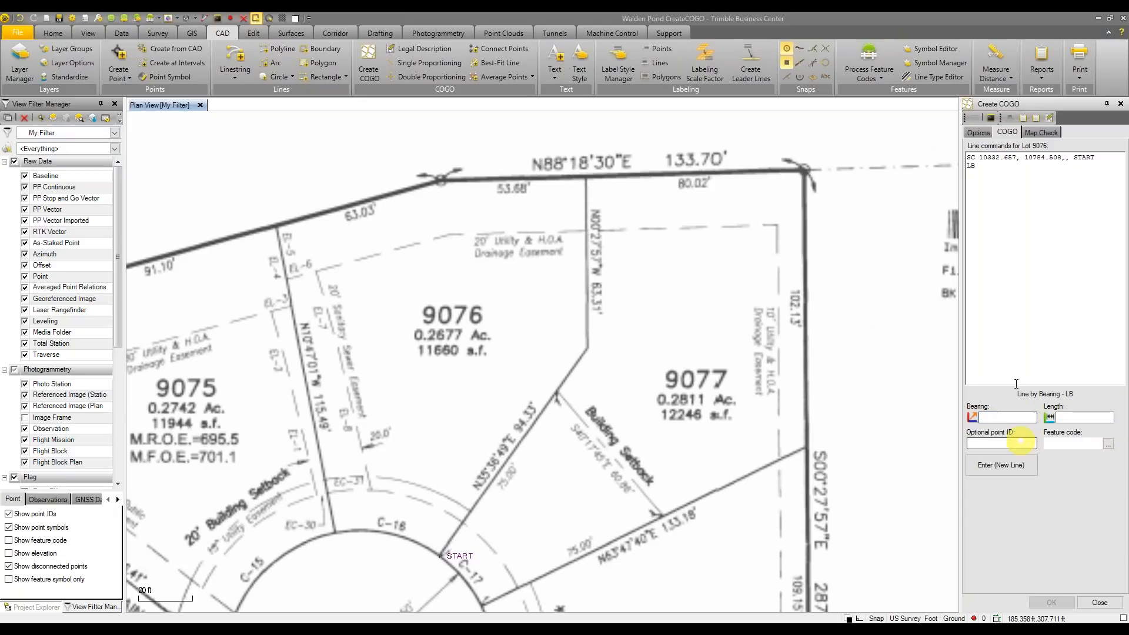
click(1044, 203)
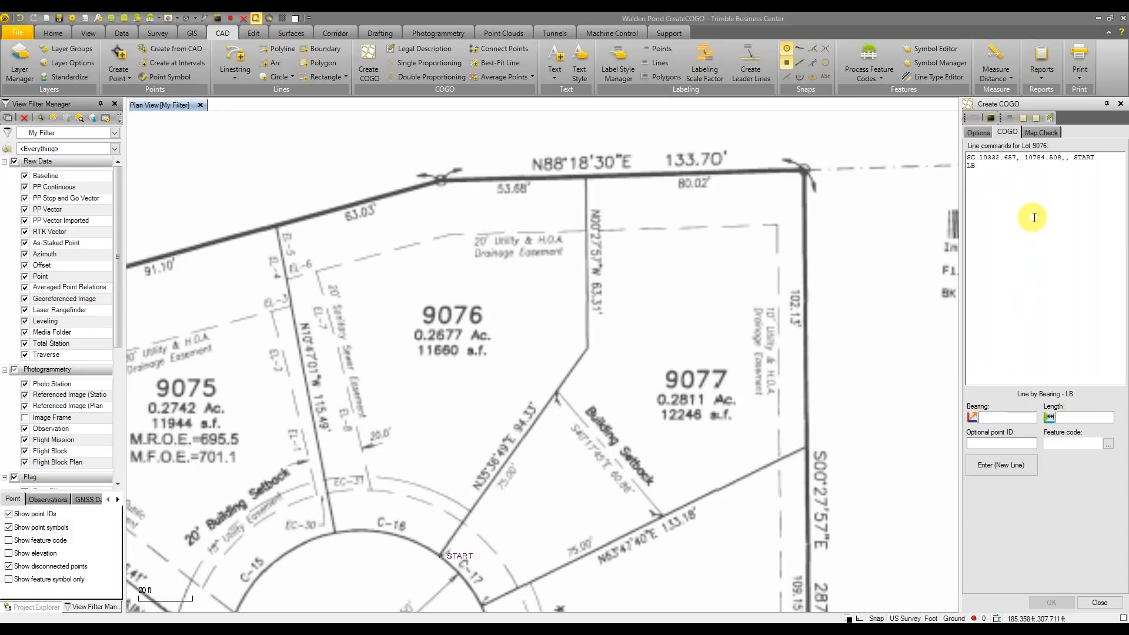
click(1023, 416)
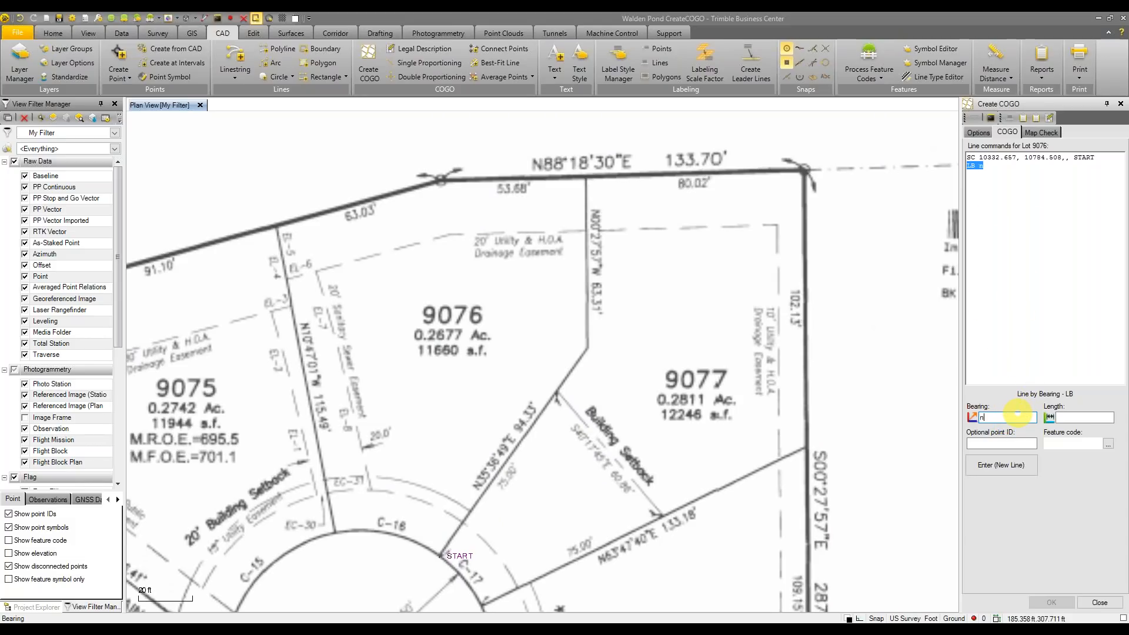
Enter bearing N35°36'49"E and length 94.33 ft to draw the line to point 1
click(1017, 413)
text(n35.36)
text(49e)
key(Tab)
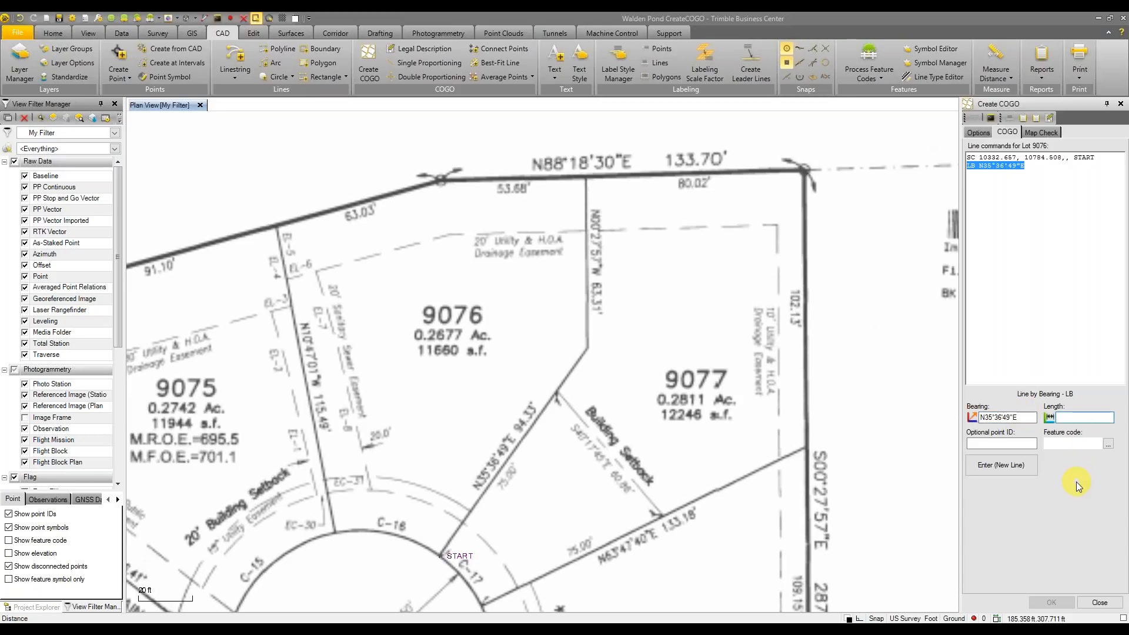
text(94.33)
click(1019, 469)
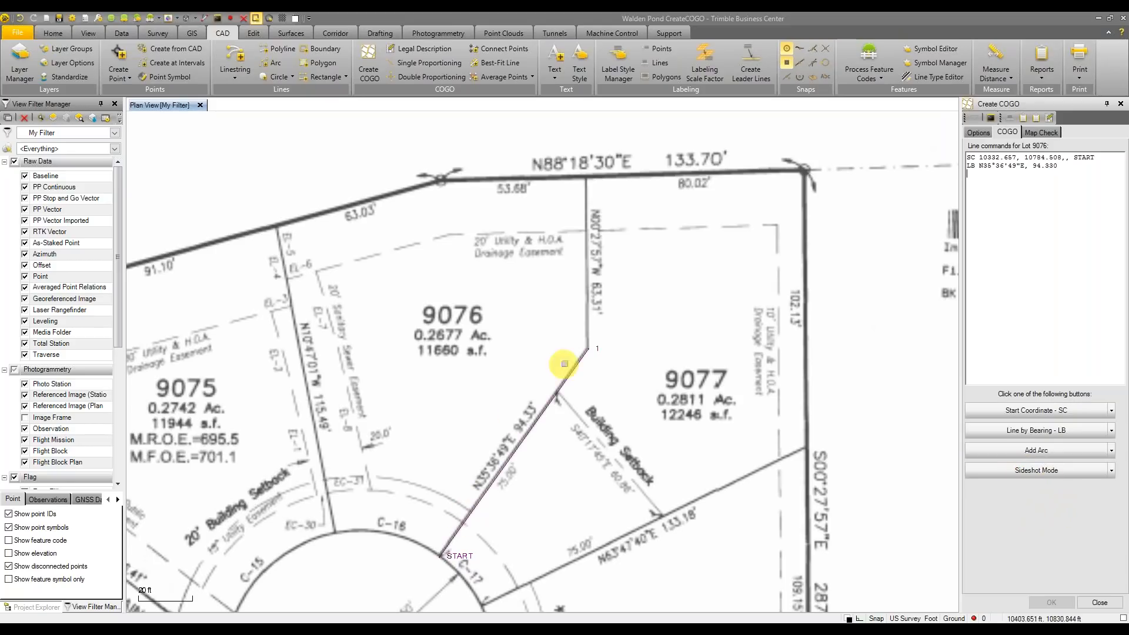
scroll(552, 374, up, 3)
scroll(560, 366, down, 3)
scroll(647, 397, down, 1)
middle_drag(642, 386, 639, 335)
Start a new Line by Bearing command line, replacing the faulty entry with LB
click(1045, 213)
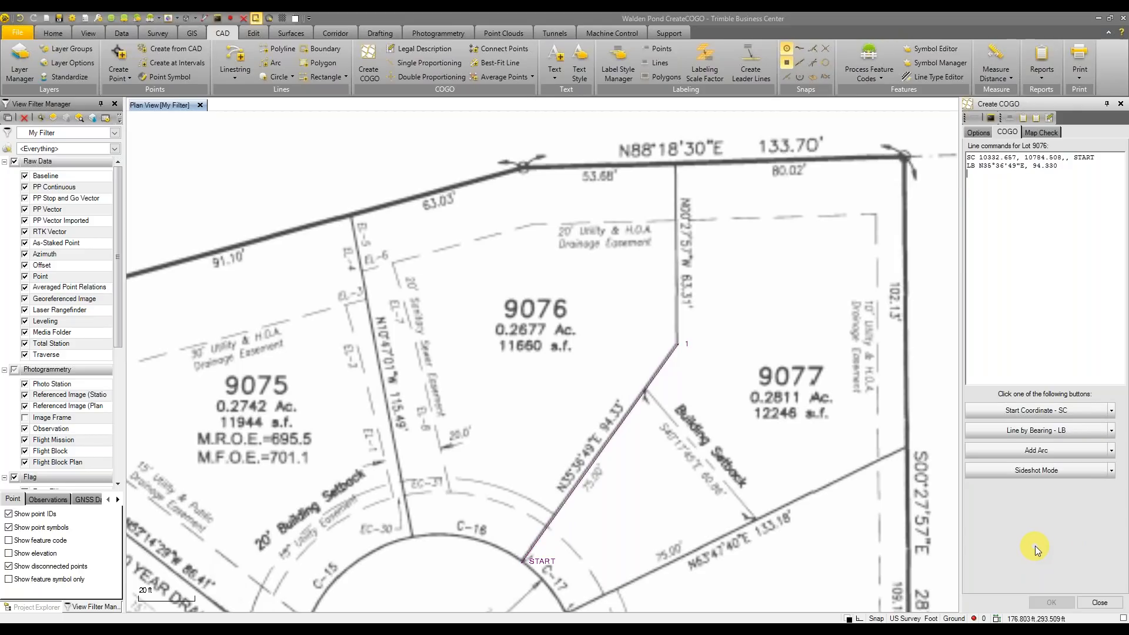
click(1111, 430)
click(1035, 445)
click(1001, 177)
key(BackSpace)
key(BackSpace)
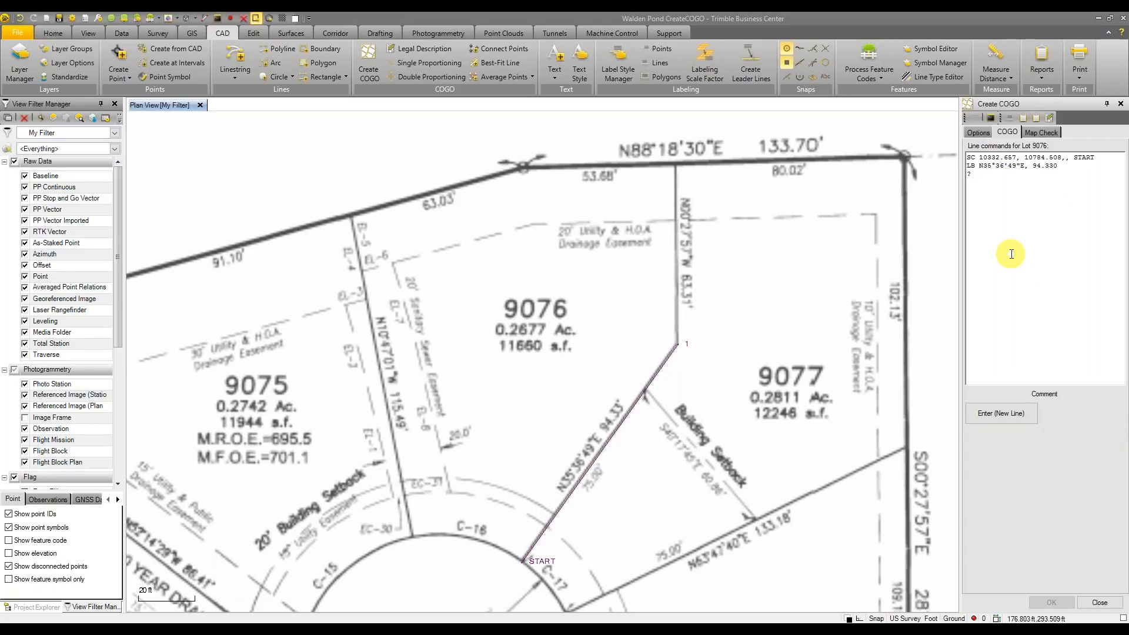
key(Delete)
text(LB)
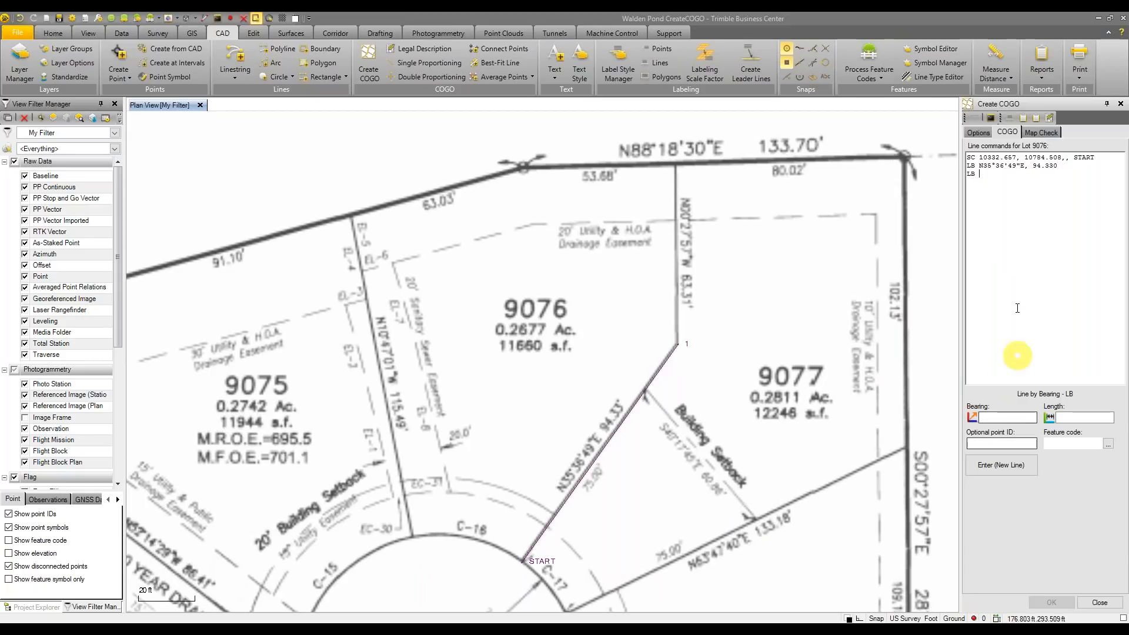
click(1003, 626)
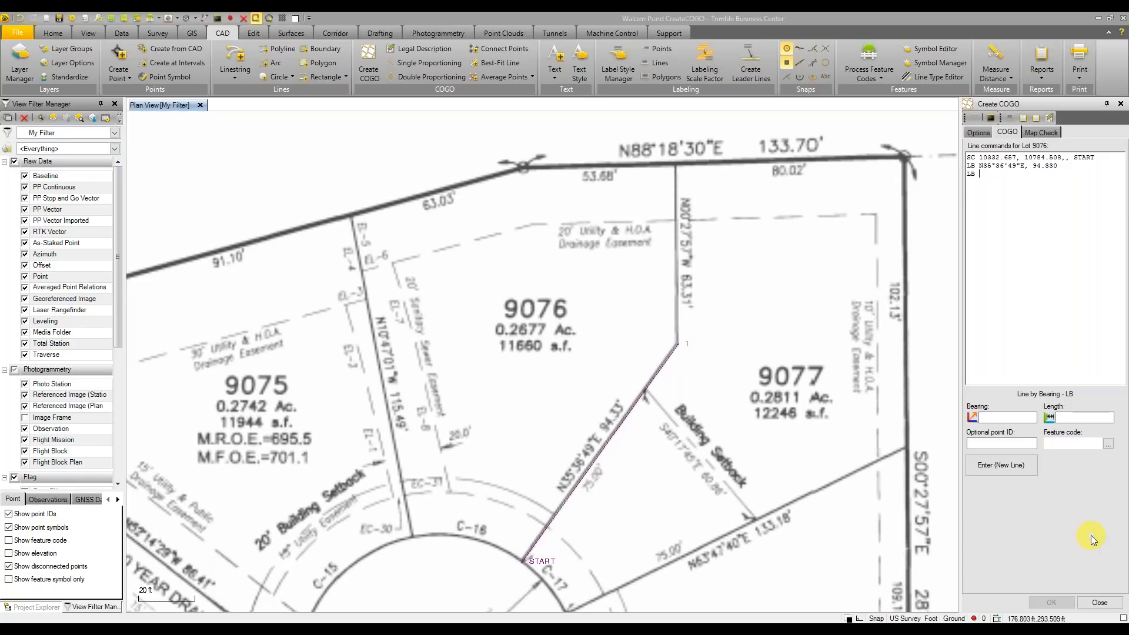
Enter bearing N0°27'57"W with length 63.31 ft to draw the line to point 2
click(1012, 200)
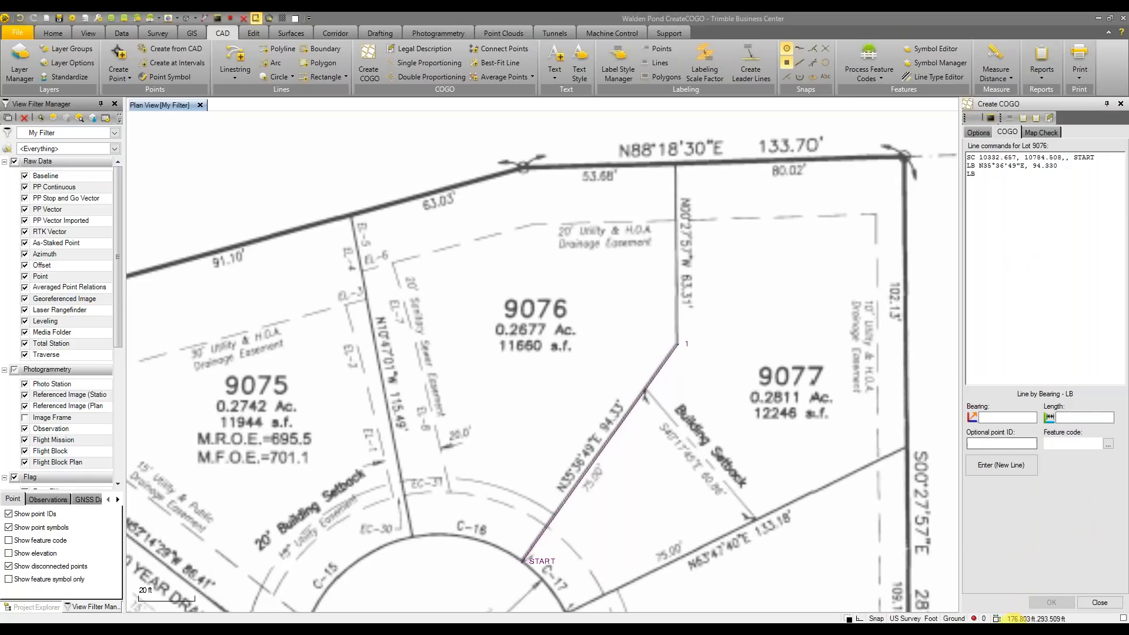
click(1003, 626)
click(994, 613)
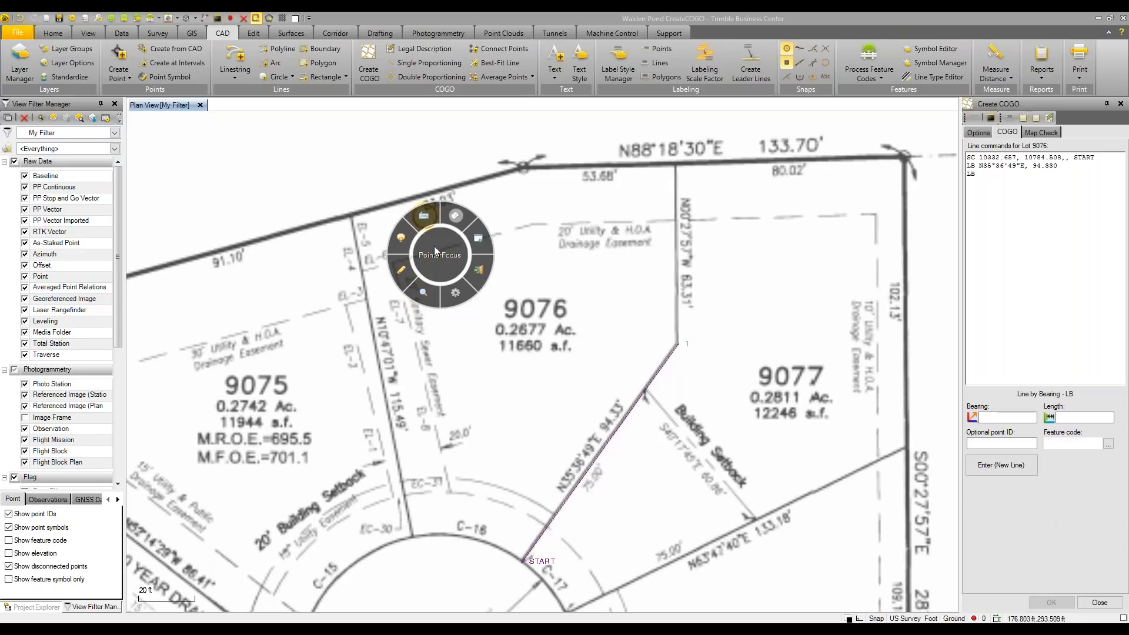
click(479, 239)
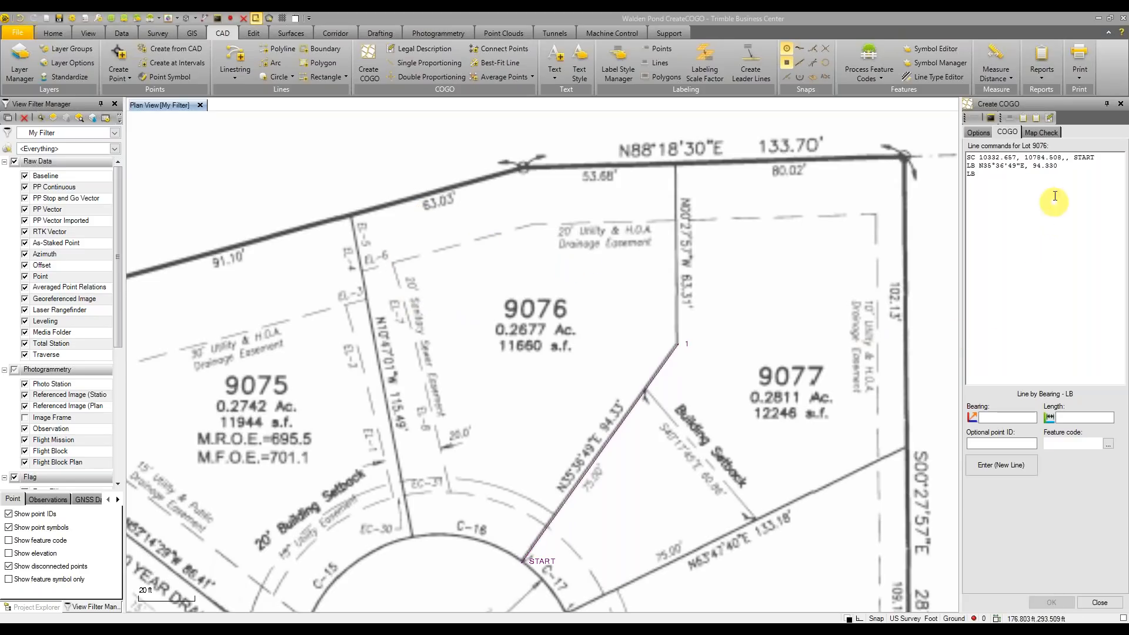
click(1017, 185)
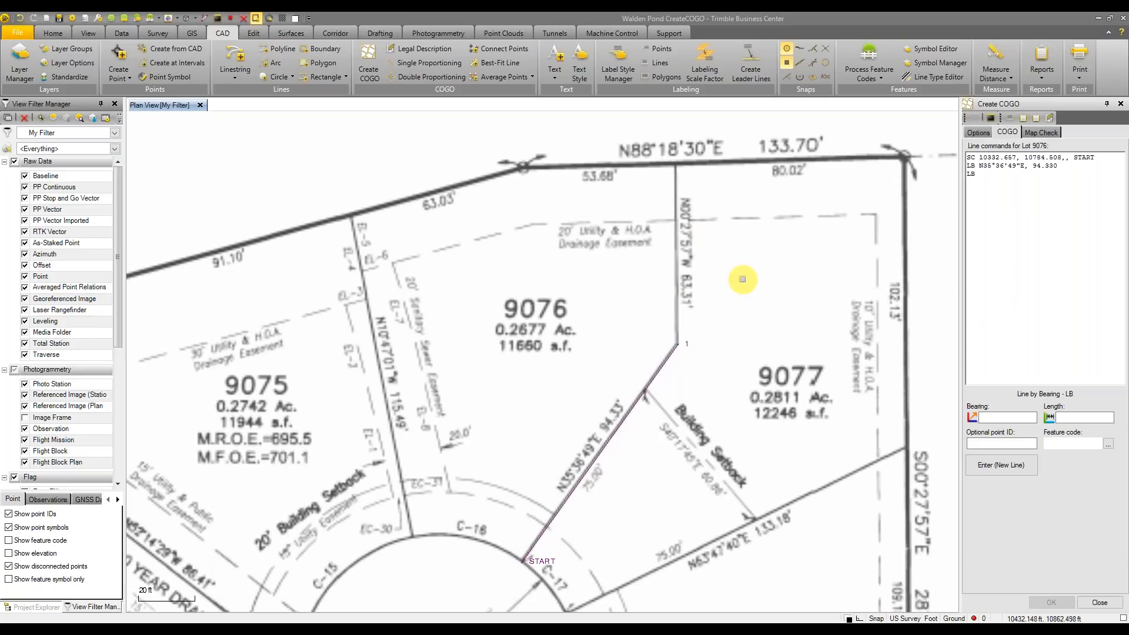
text(n0.)
text(2)
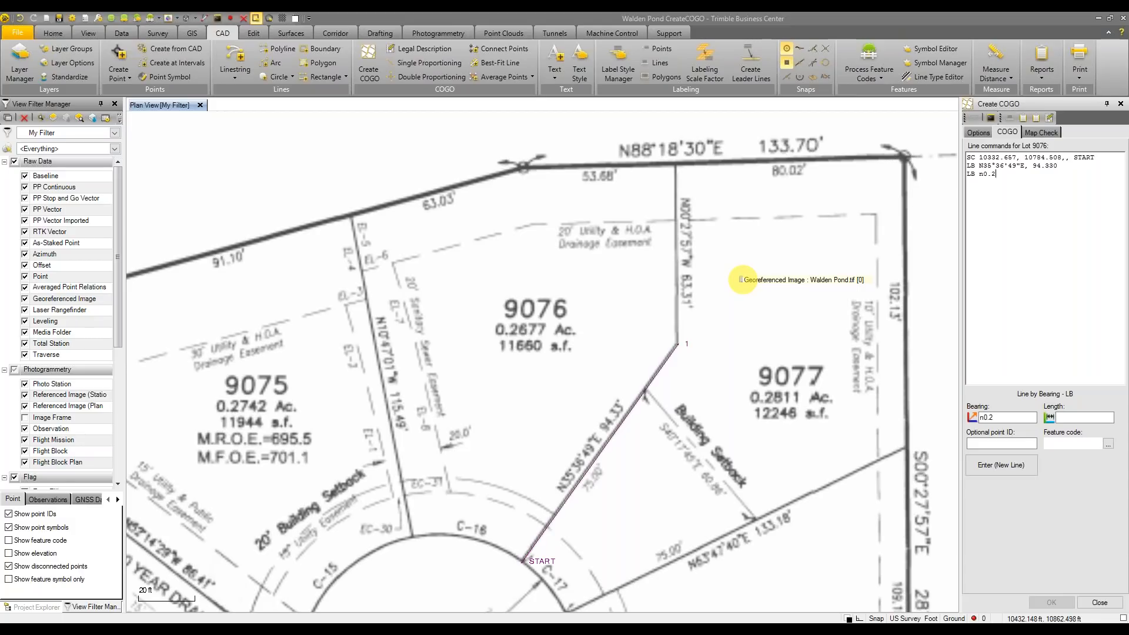
text(757w)
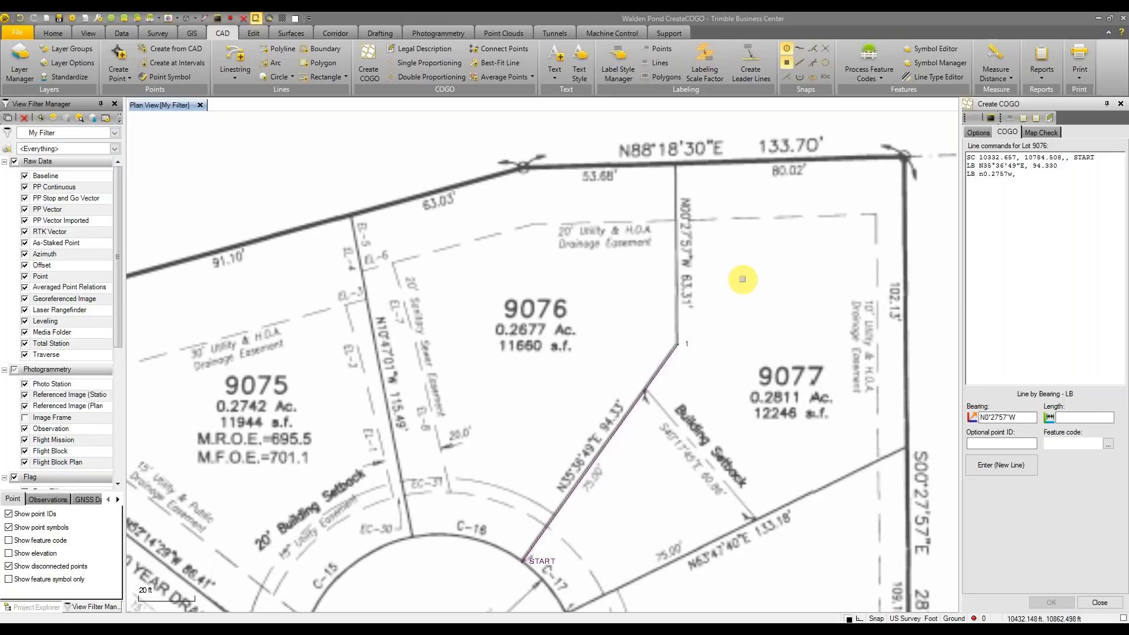
text(,)
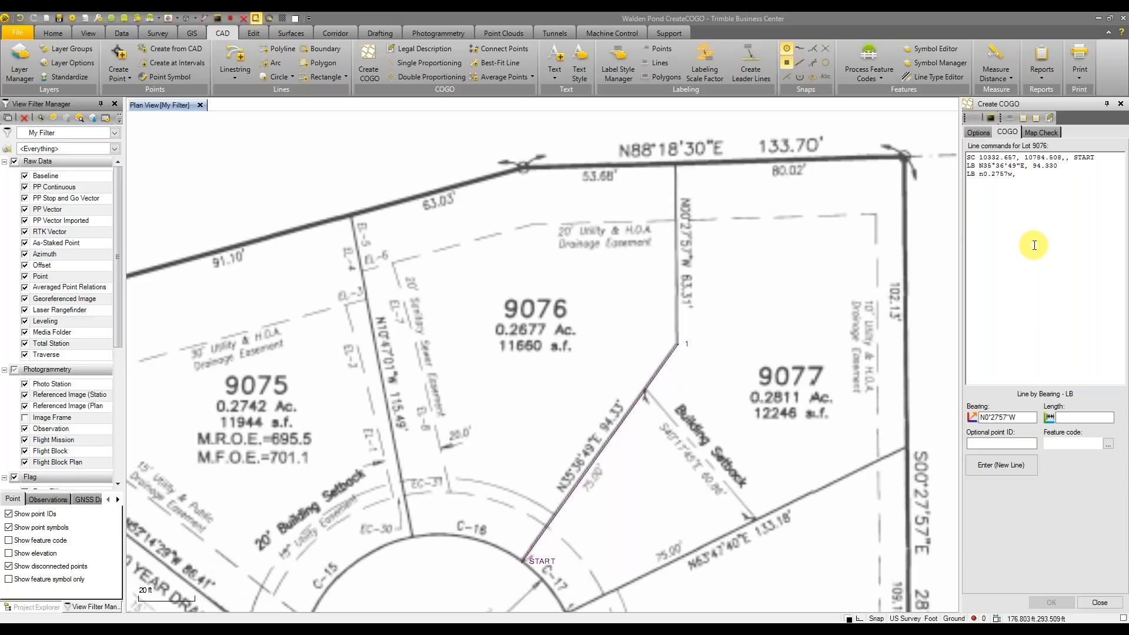
key(Return)
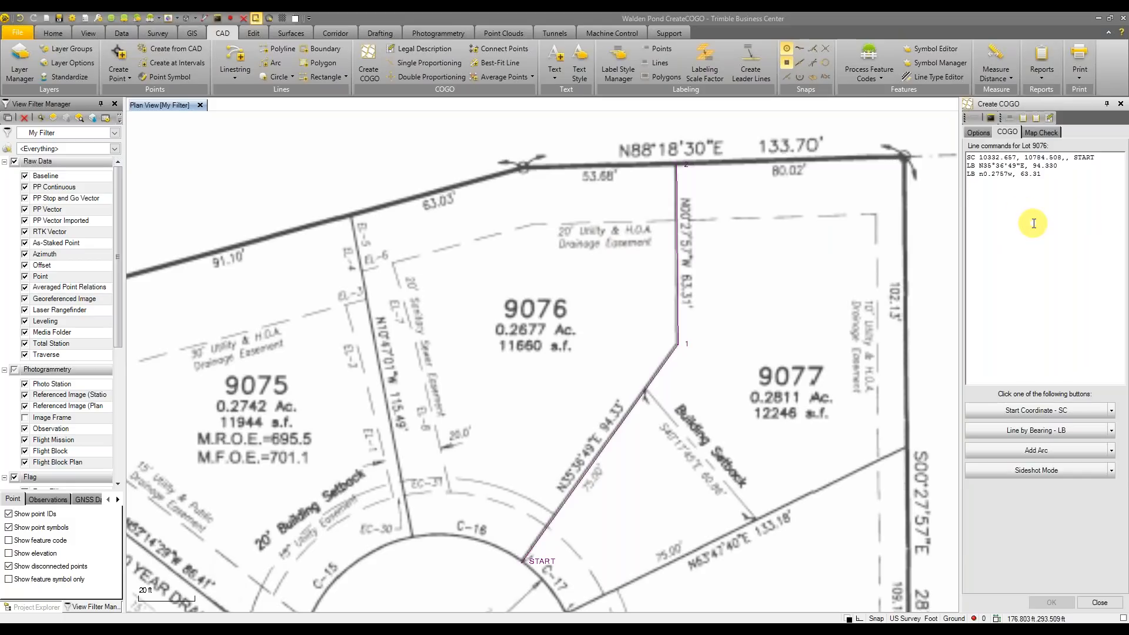
Enter LB S88.1830W, 53.68 to draw the north-boundary line to point 3
text(LB)
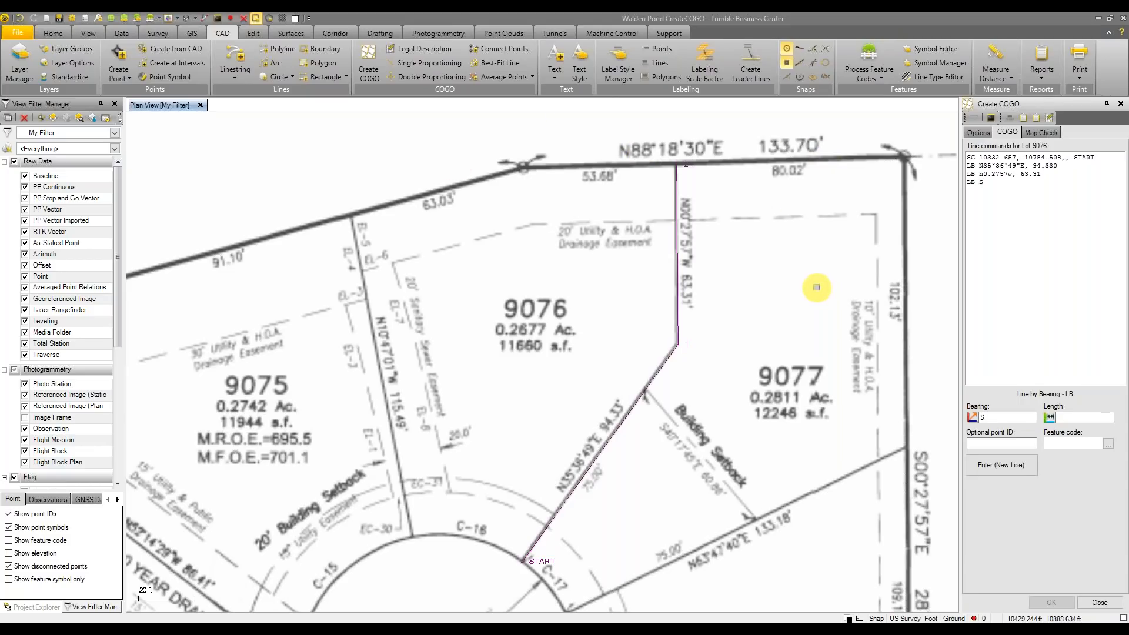
text(S88.18)
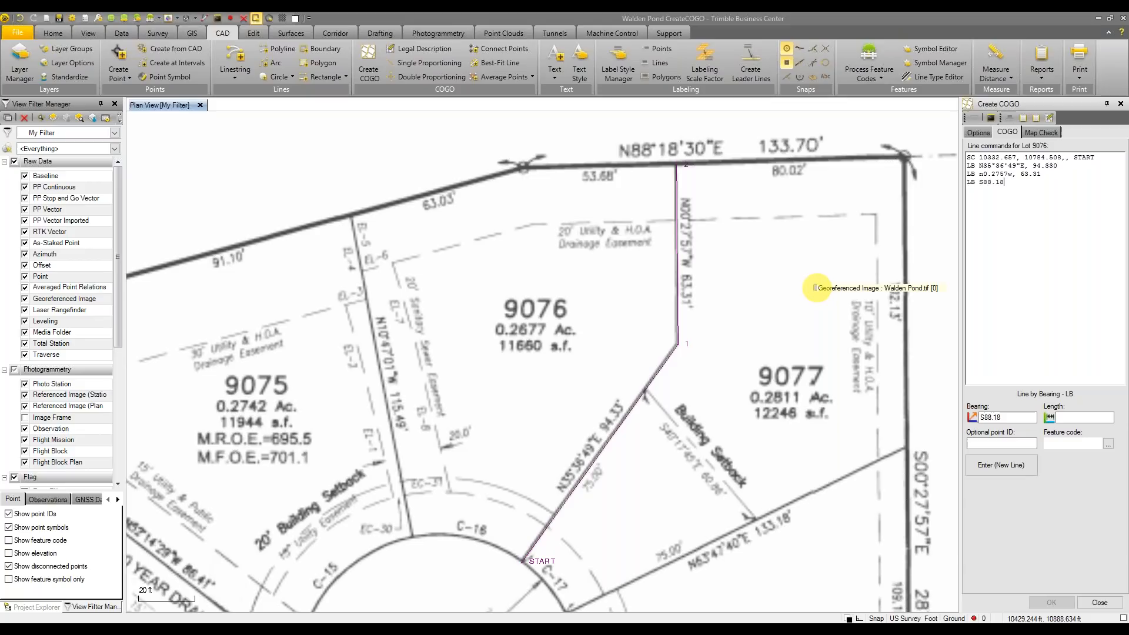
text(30W, )
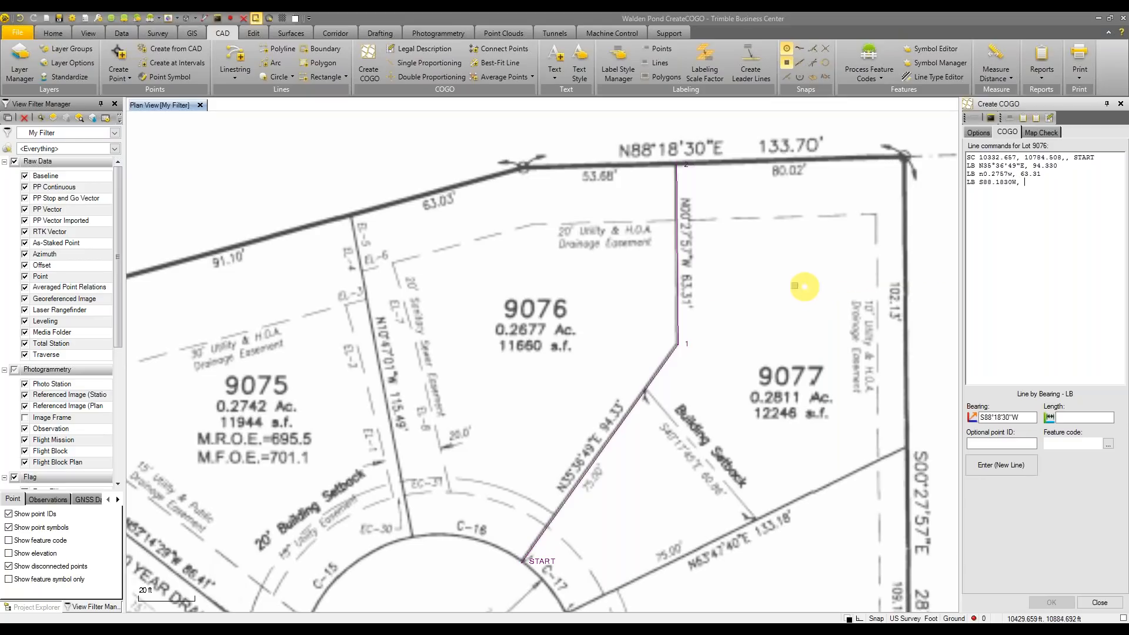
text(53.68)
key(Return)
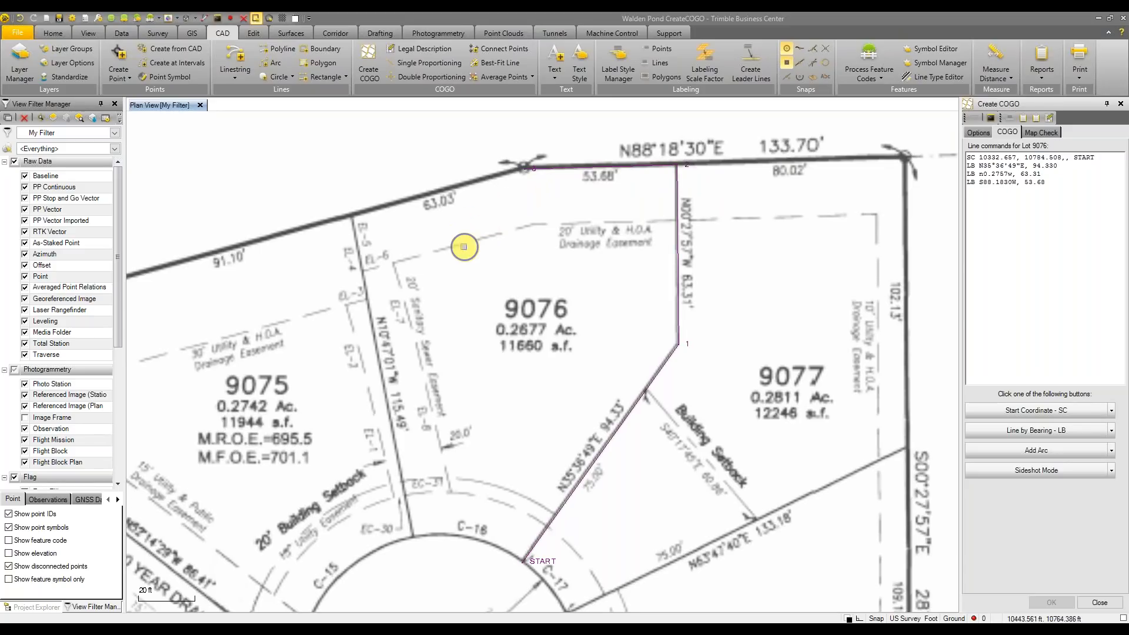
middle_drag(466, 245, 513, 239)
scroll(577, 247, down, 2)
scroll(501, 292, down, 1)
Enter the S74°49'20"W line from point 3, fixing the bearing direction to west
text(s)
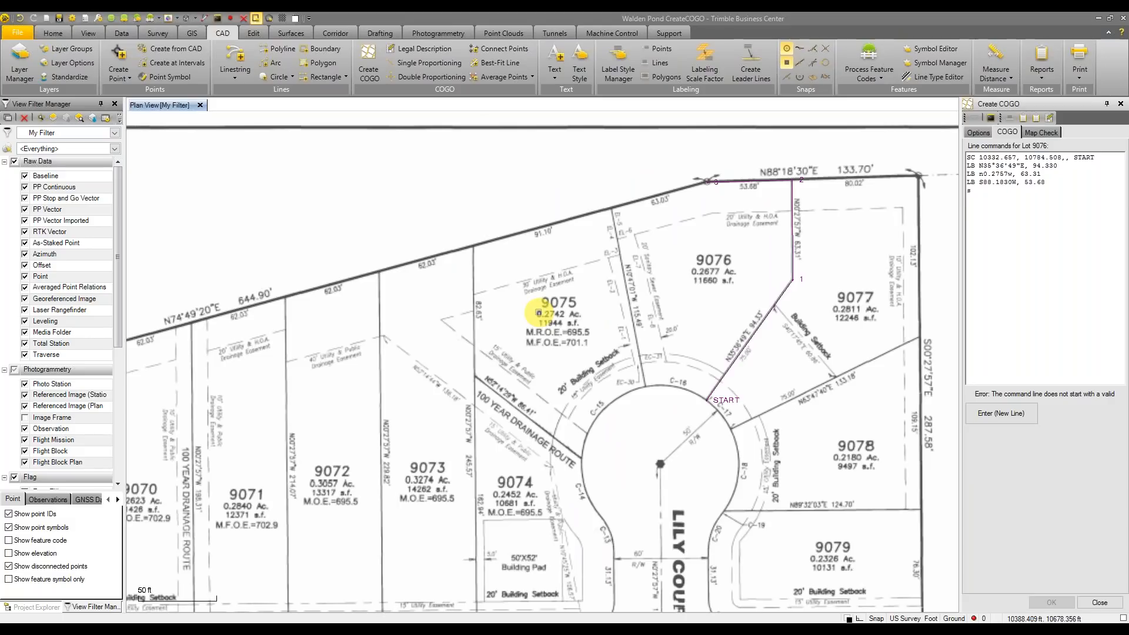
key(BackSpace)
text(LB)
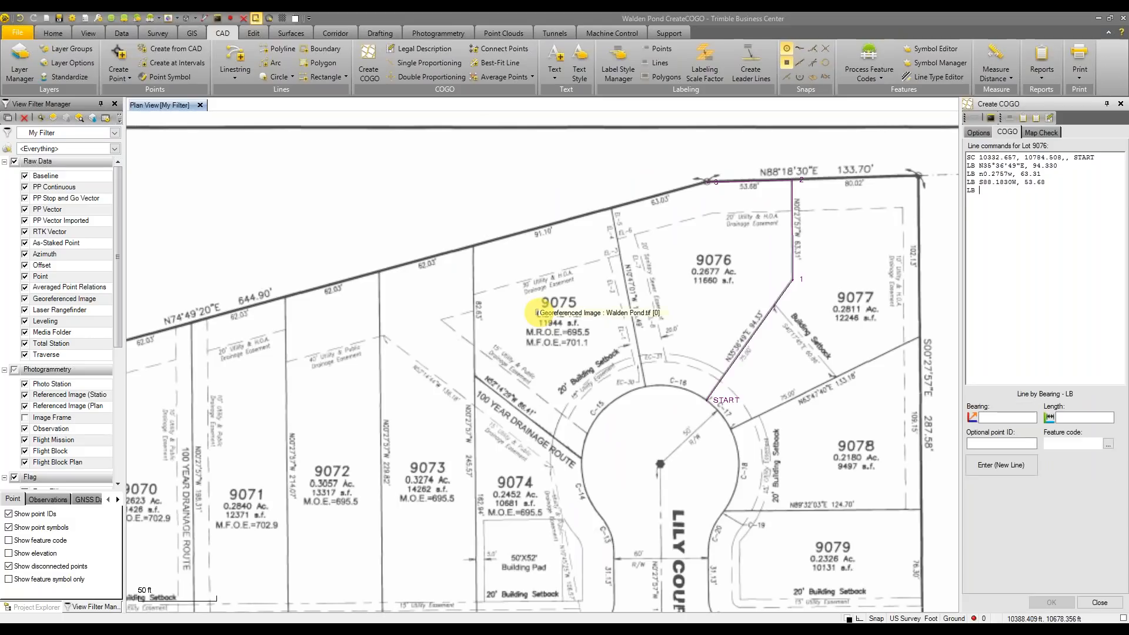
text( s74.4920w, 6)
key(Return)
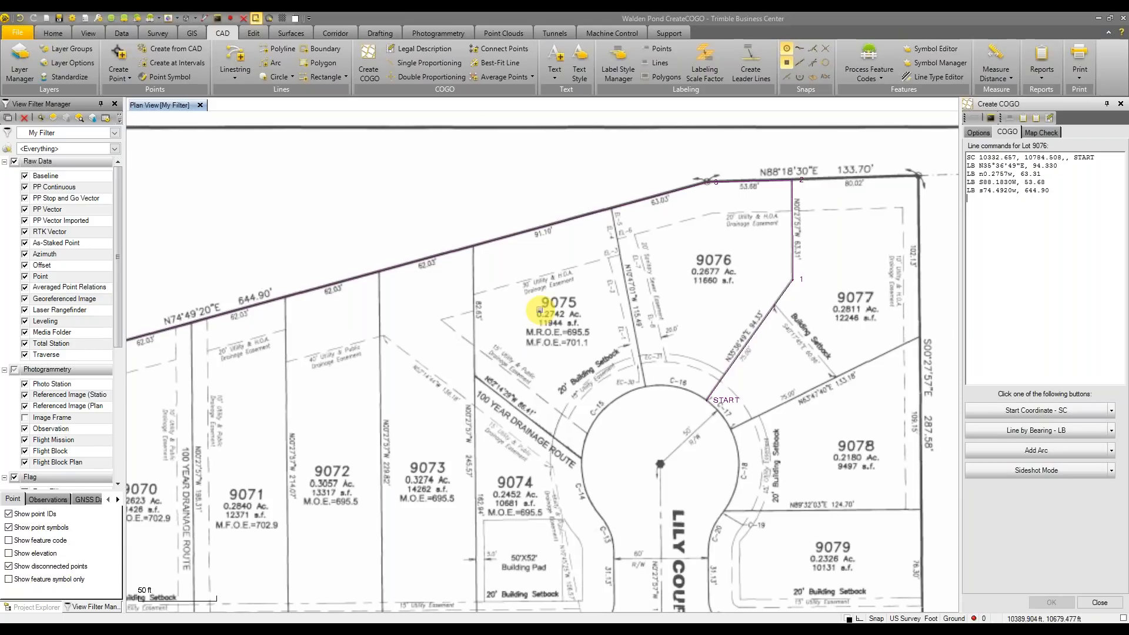
Correct that line's length to 63.03 ft
click(1049, 190)
key(BackSpace)
key(BackSpace)
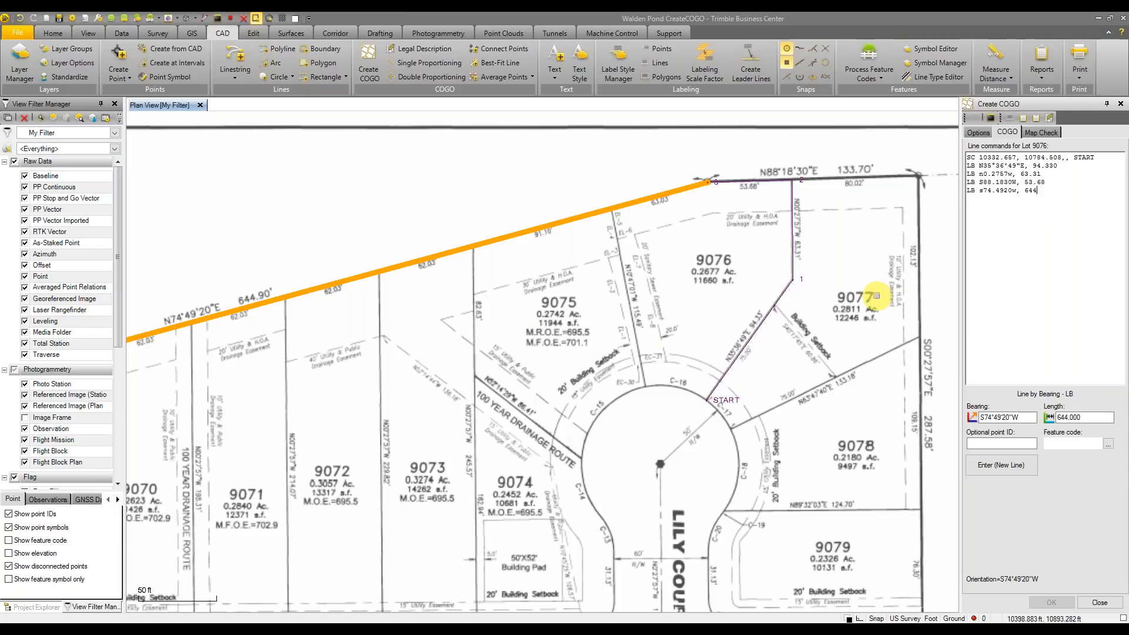
key(BackSpace)
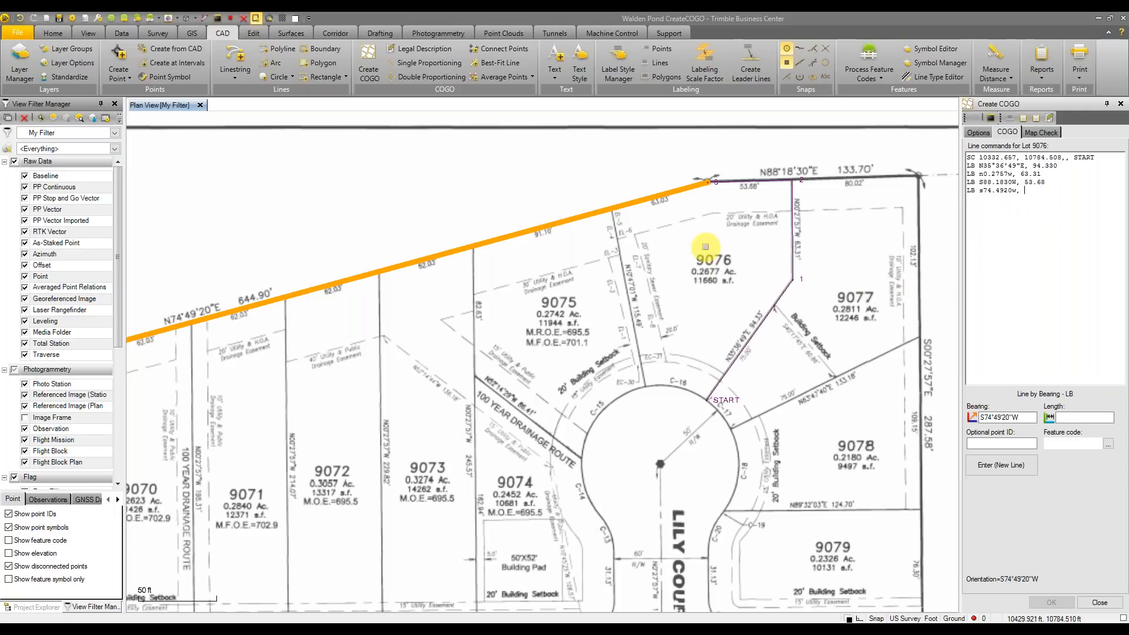
text(63.03)
key(Return)
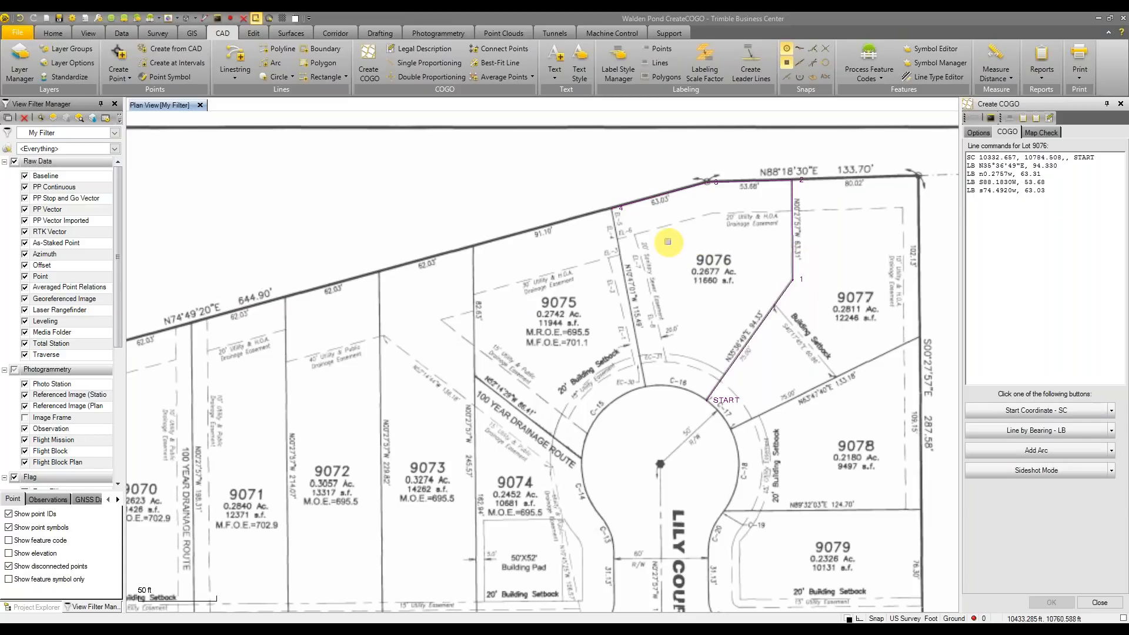
scroll(666, 238, up, 2)
middle_drag(665, 238, 645, 254)
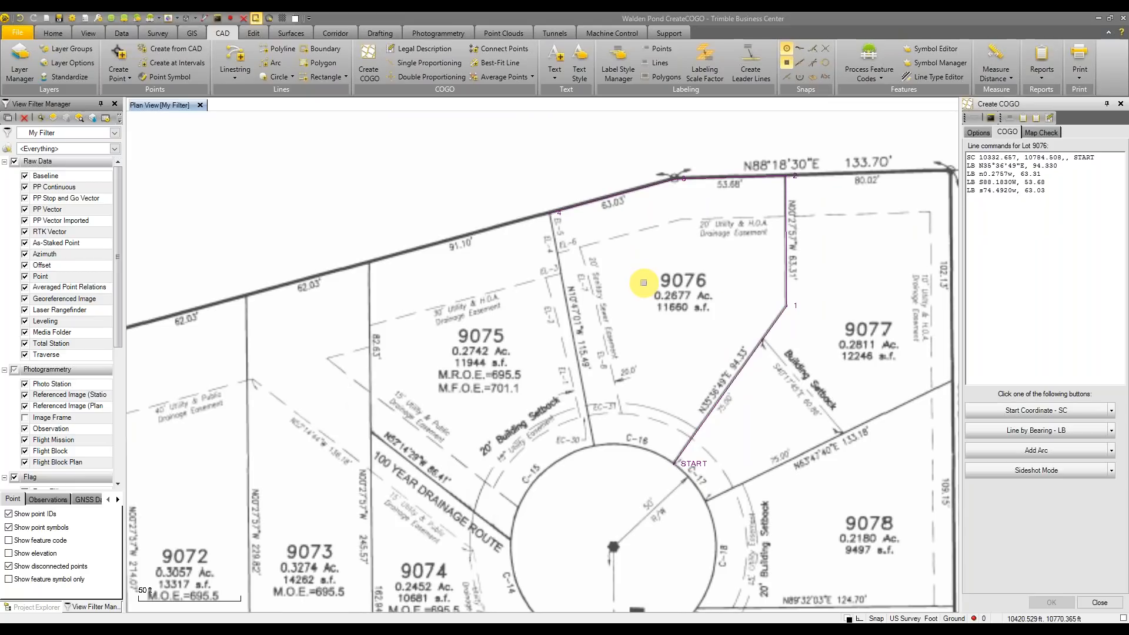
key(Return)
text(LB)
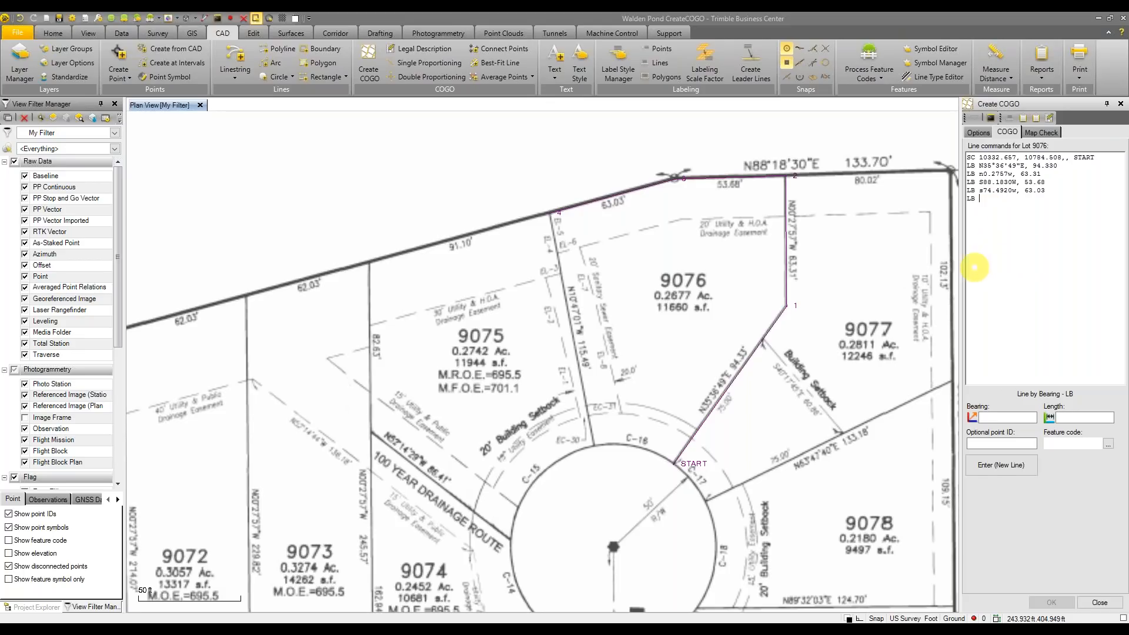
Draw the S10°47'01"E, 115.49 ft west-side line down to point 5 at the cul-de-sac
middle_drag(829, 288, 822, 274)
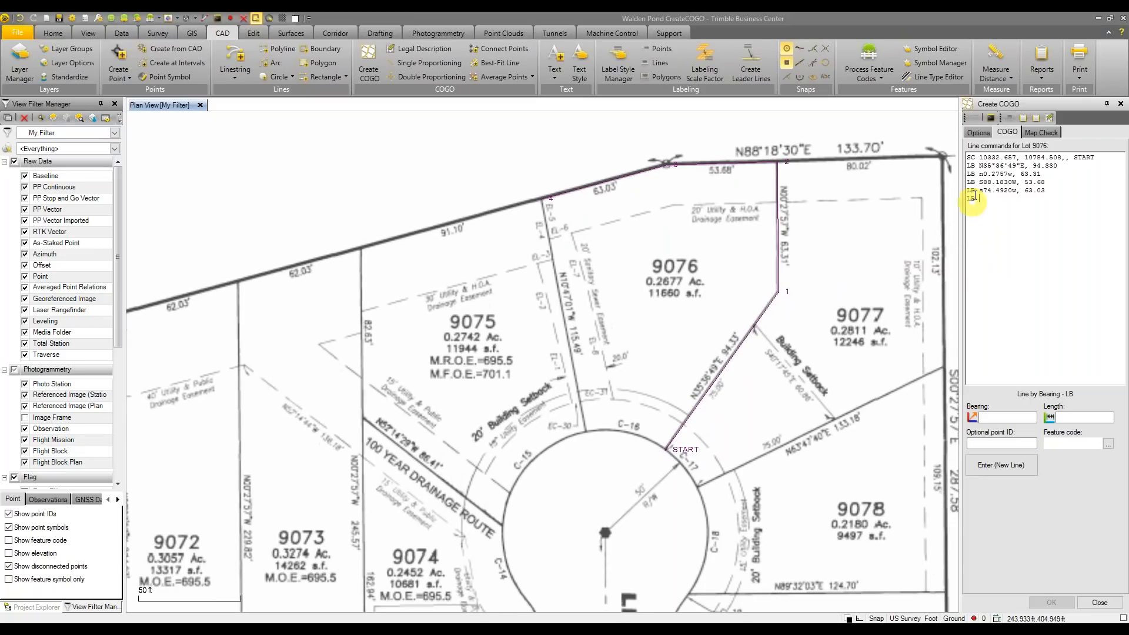
scroll(574, 274, up, 2)
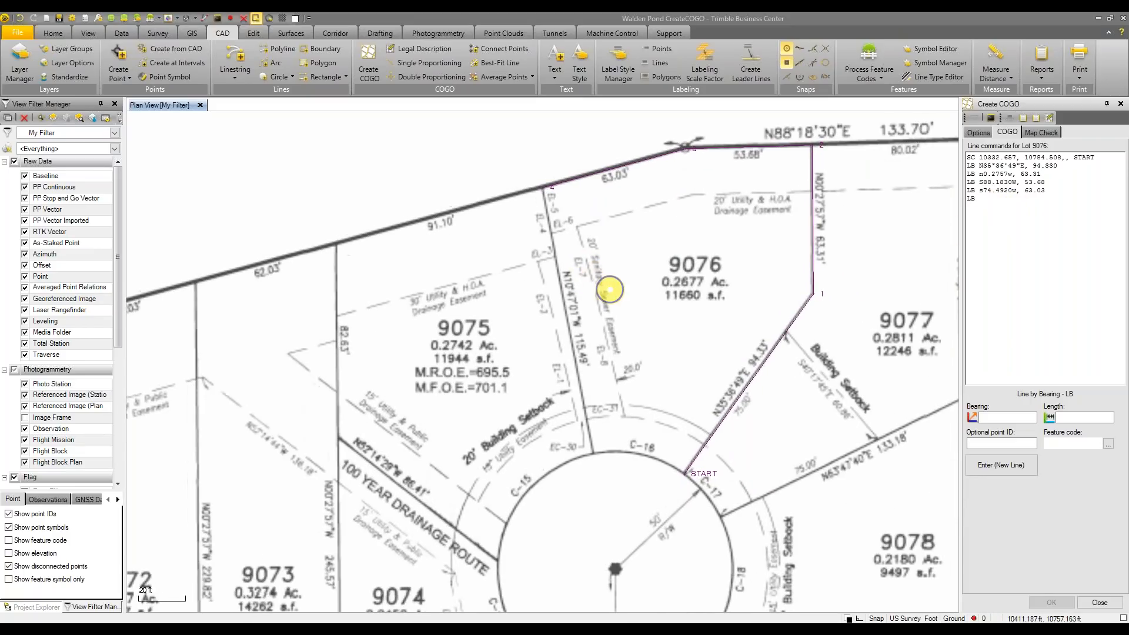
scroll(628, 277, down, 3)
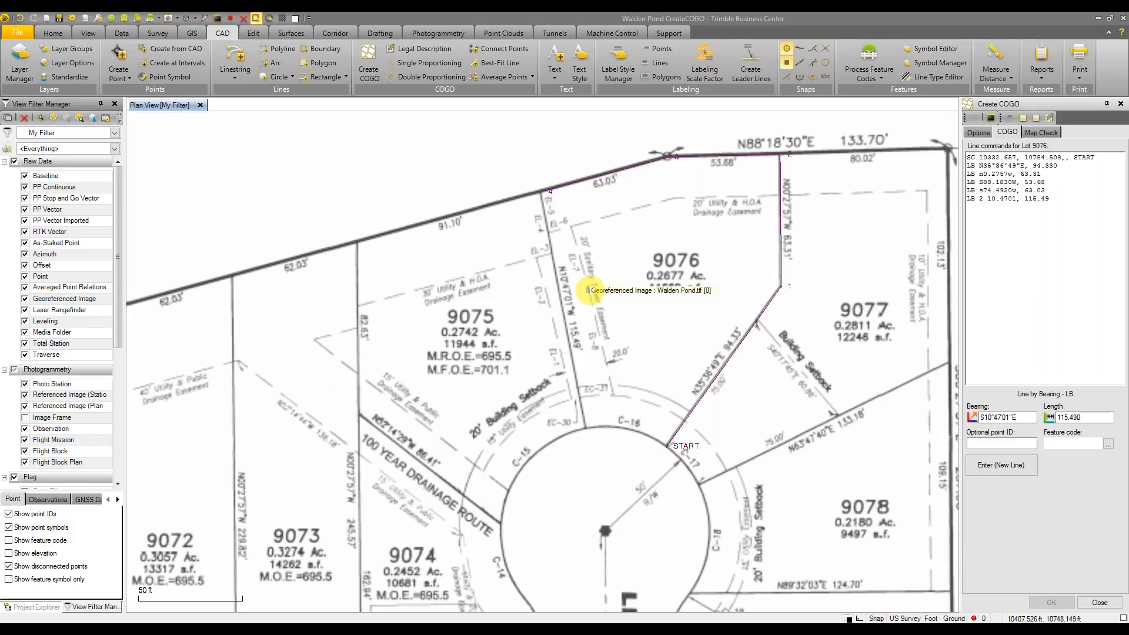
key(Return)
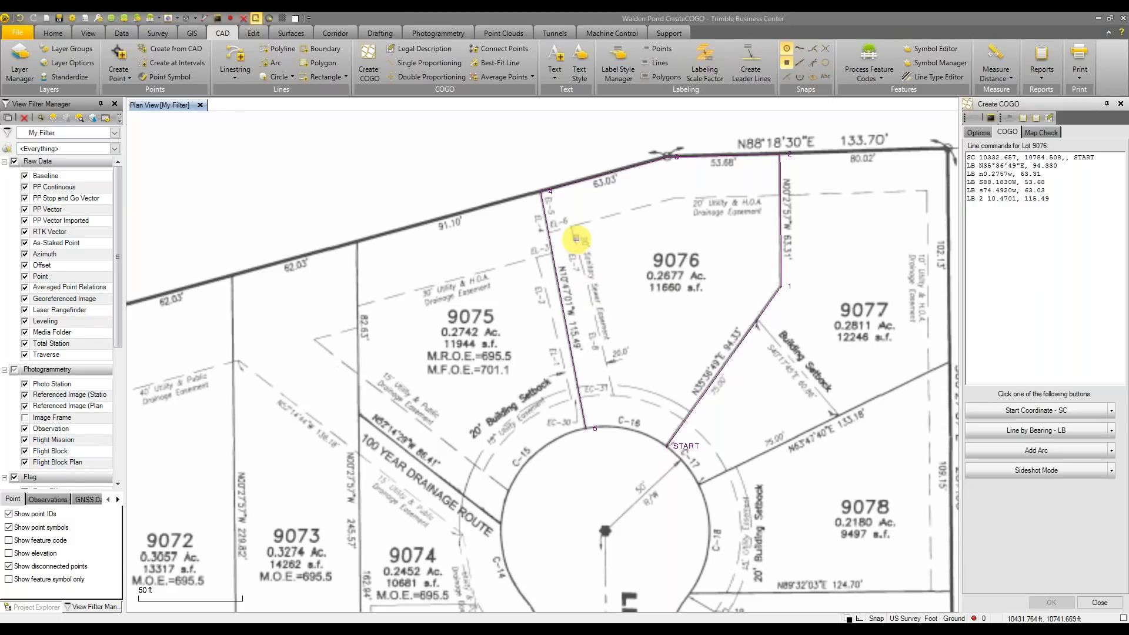
middle_drag(637, 386, 622, 318)
scroll(618, 383, up, 1)
middle_drag(577, 372, 554, 333)
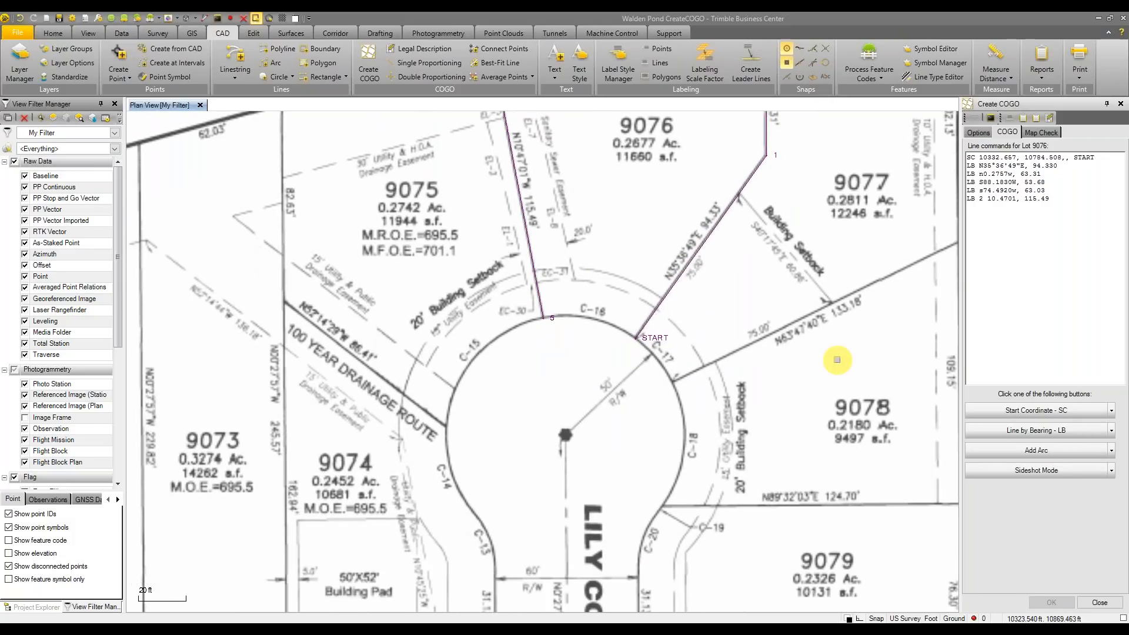
Pan over to the curve tables to look up curve C-16's values
click(1112, 451)
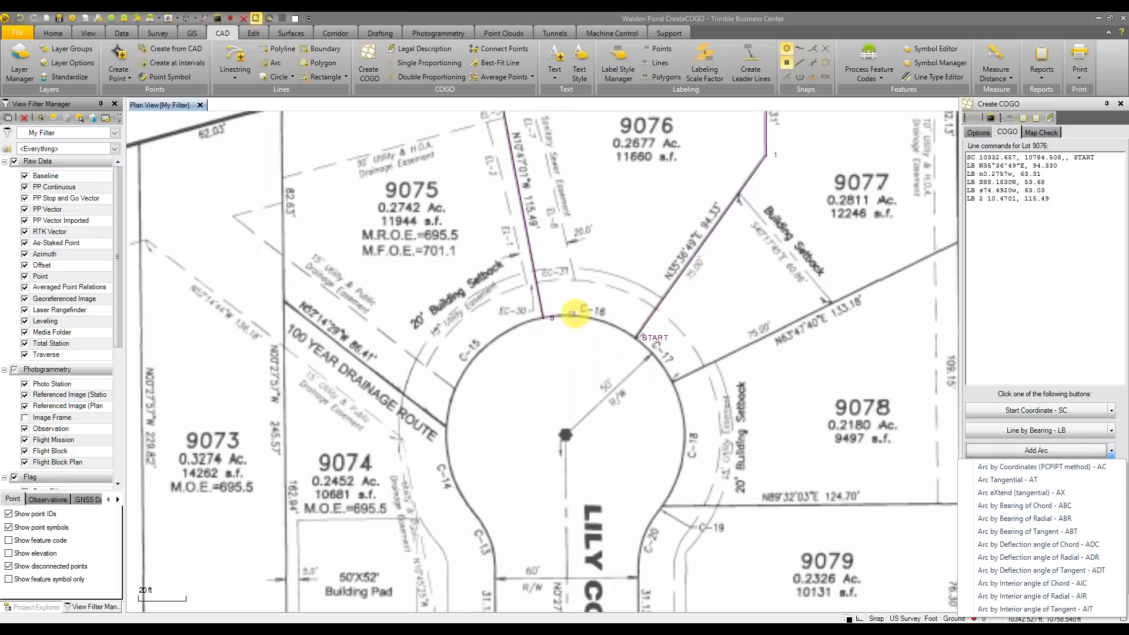
scroll(559, 323, down, 3)
middle_drag(531, 403, 665, 150)
middle_drag(412, 361, 599, 163)
middle_drag(335, 468, 568, 208)
middle_drag(471, 381, 381, 329)
scroll(459, 327, up, 2)
scroll(381, 329, up, 3)
scroll(420, 285, down, 4)
middle_drag(427, 272, 411, 409)
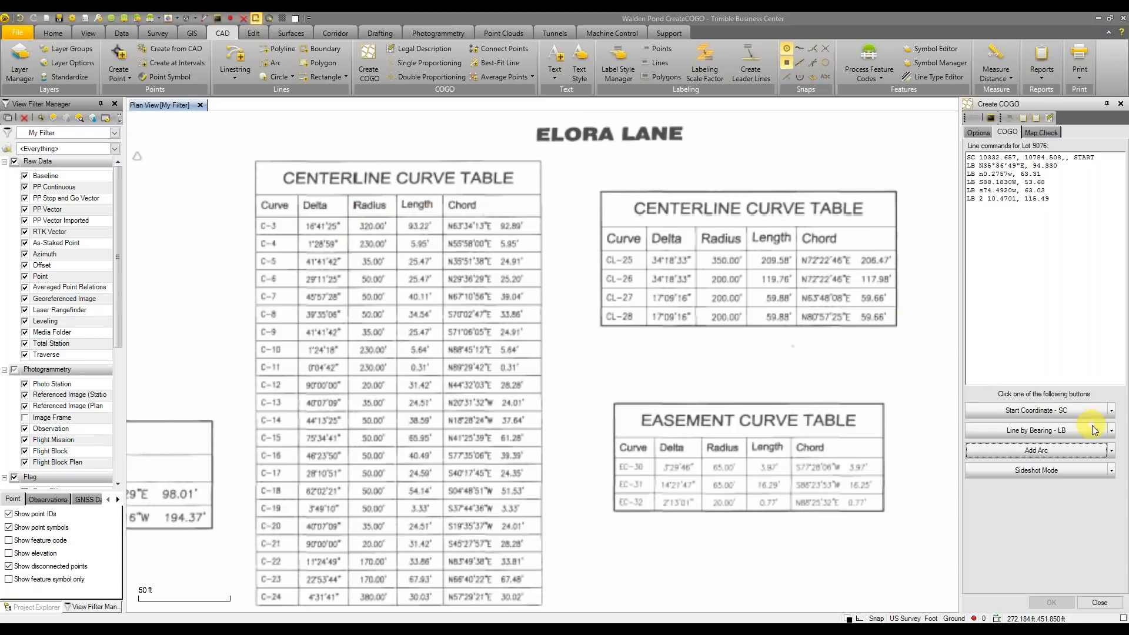
Add arc C-16 by chord bearing: S77°35'06"E, radius 50, arc length 40.49
click(1111, 451)
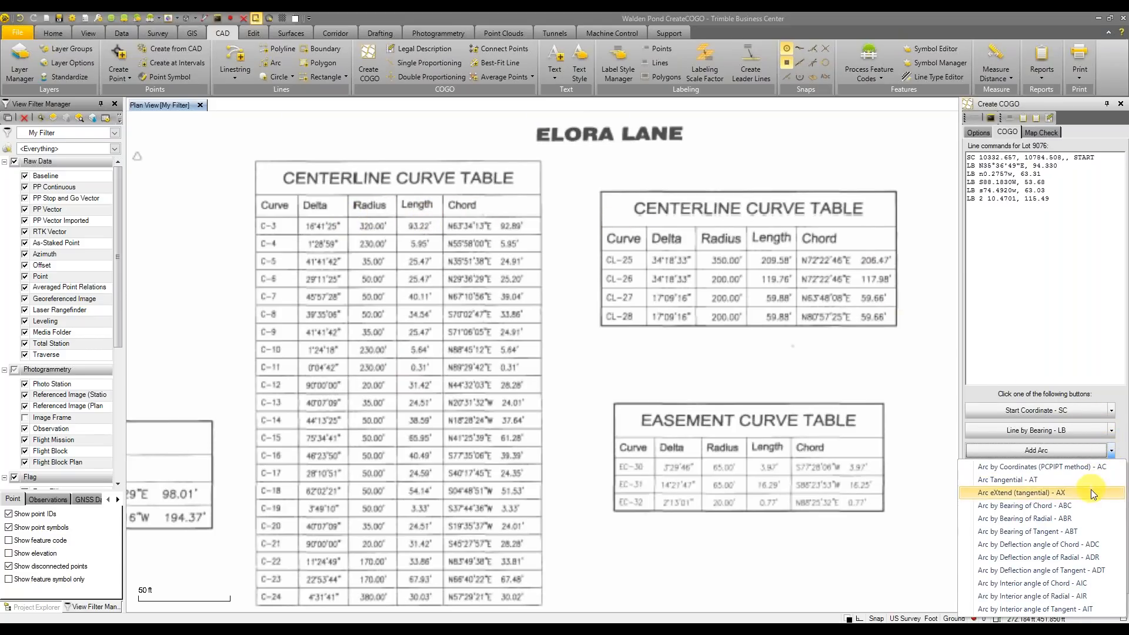
click(1081, 507)
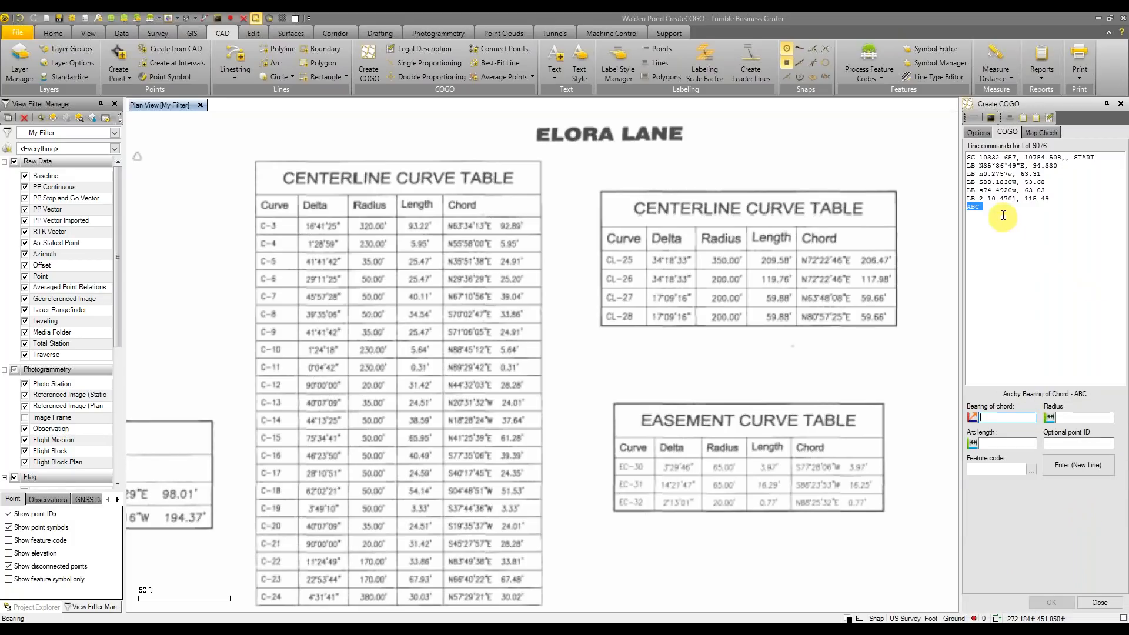
click(1012, 417)
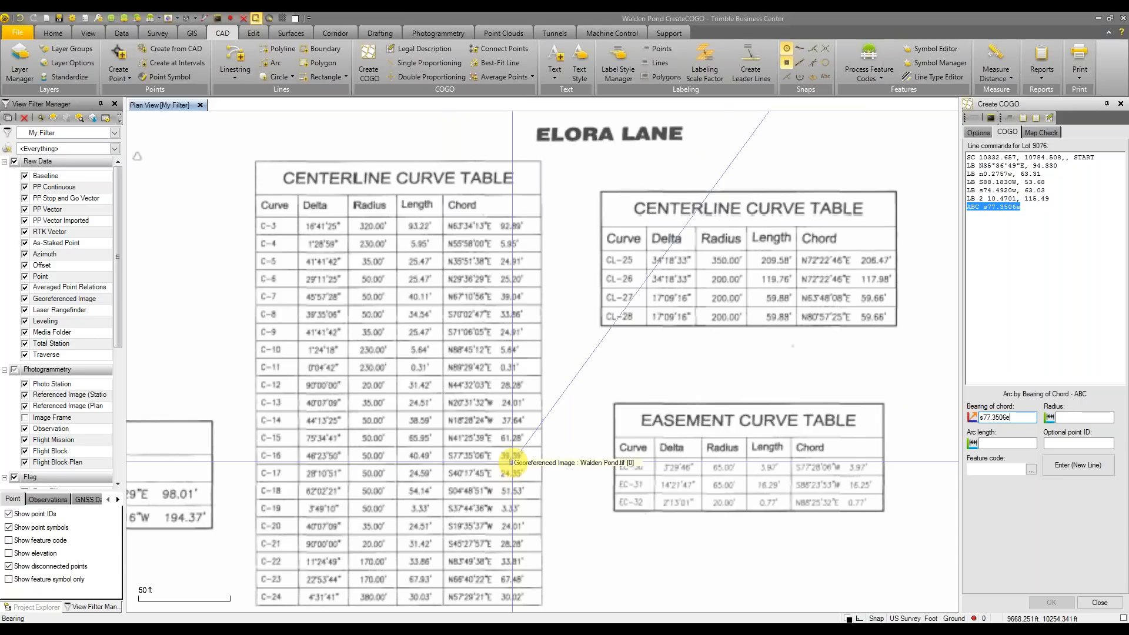
key(Tab)
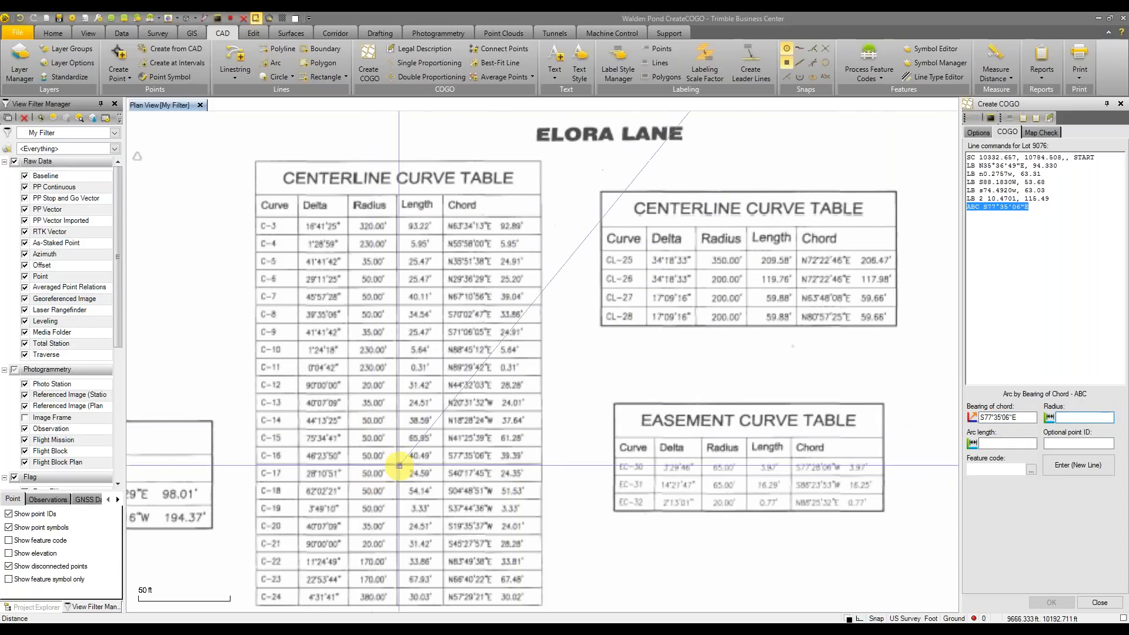
text(50)
key(Tab)
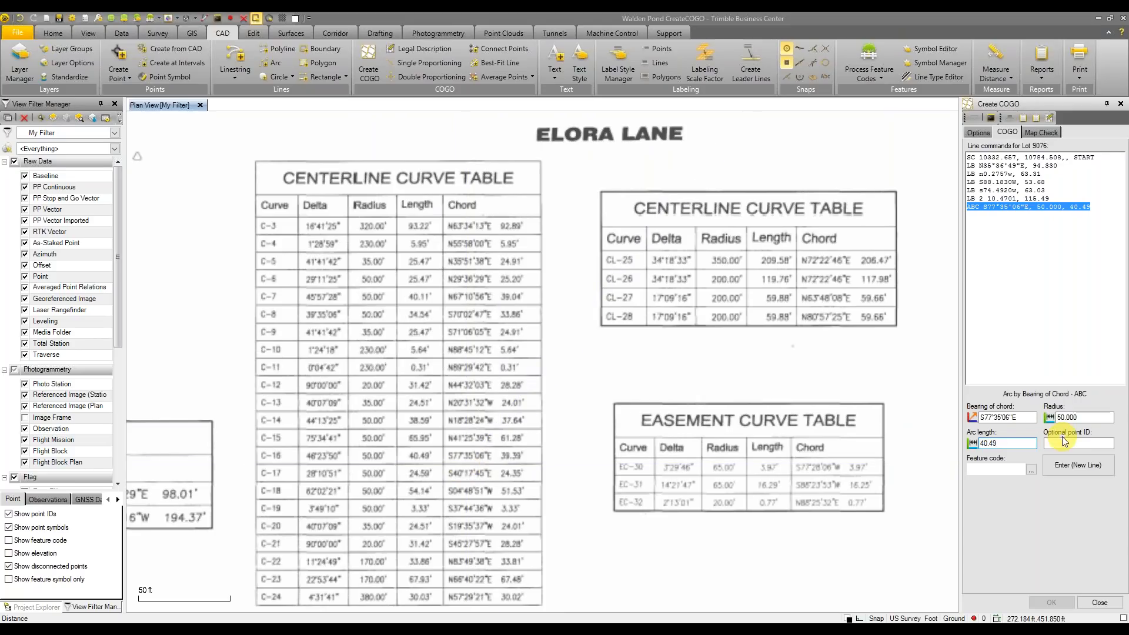
click(1073, 470)
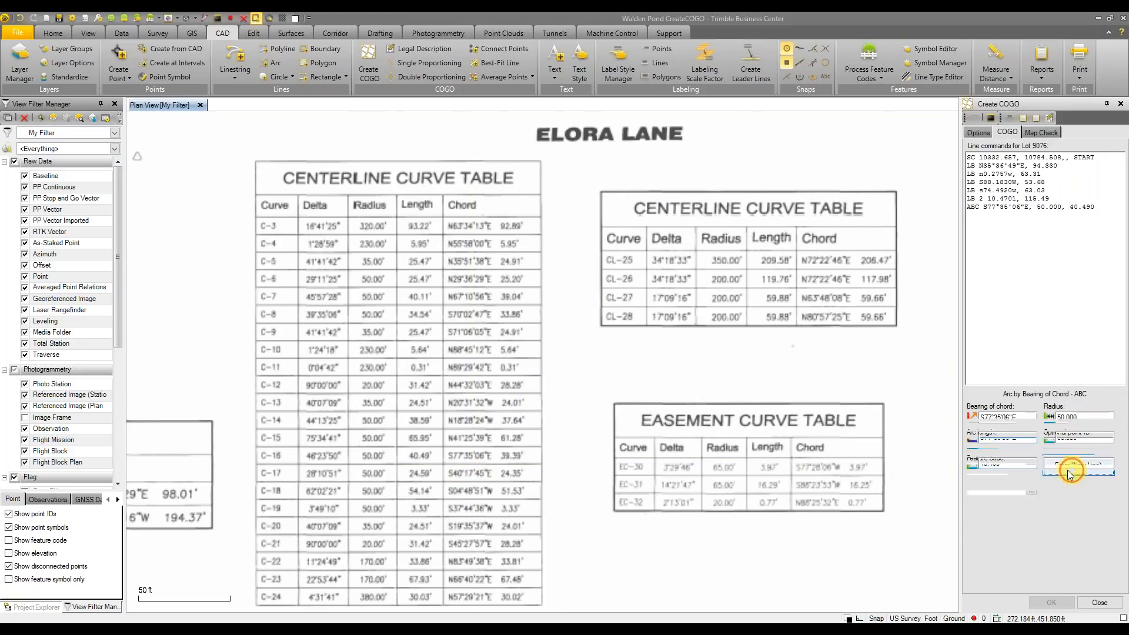
scroll(774, 295, down, 3)
middle_drag(774, 295, 570, 541)
middle_drag(626, 315, 354, 545)
scroll(588, 355, up, 4)
middle_drag(600, 307, 501, 500)
scroll(525, 452, up, 1)
middle_drag(562, 387, 545, 456)
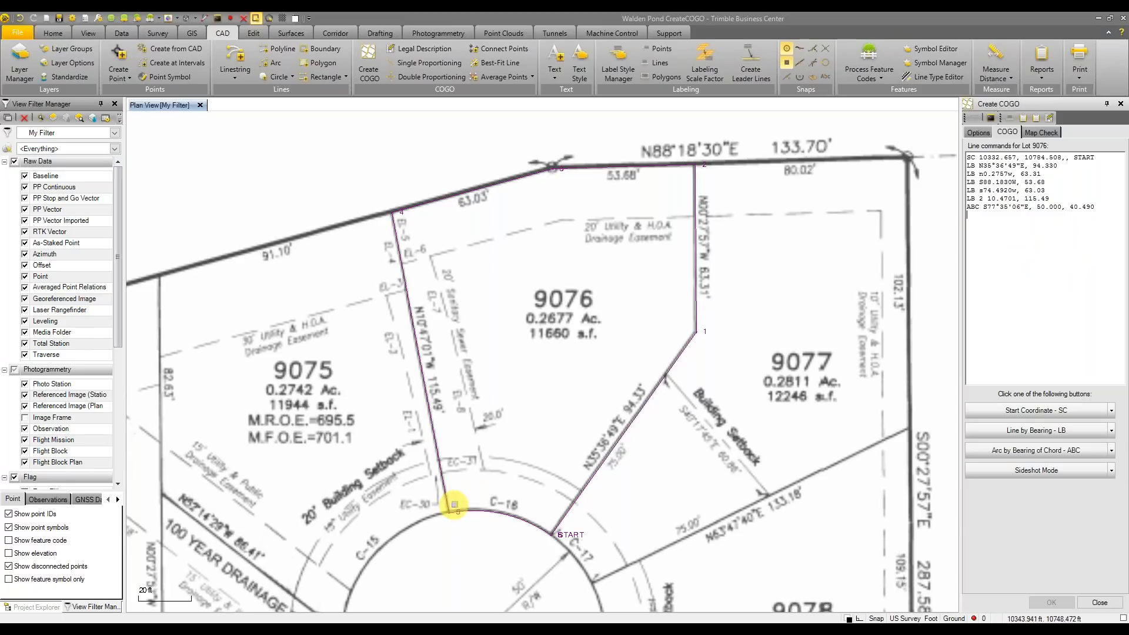
click(1036, 207)
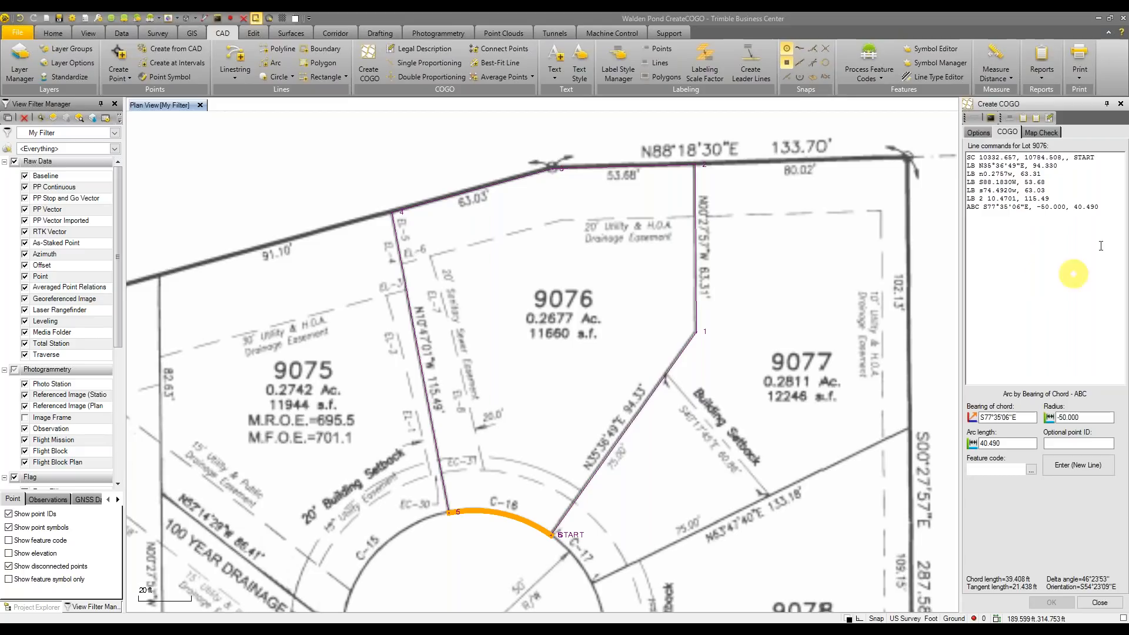
click(1109, 215)
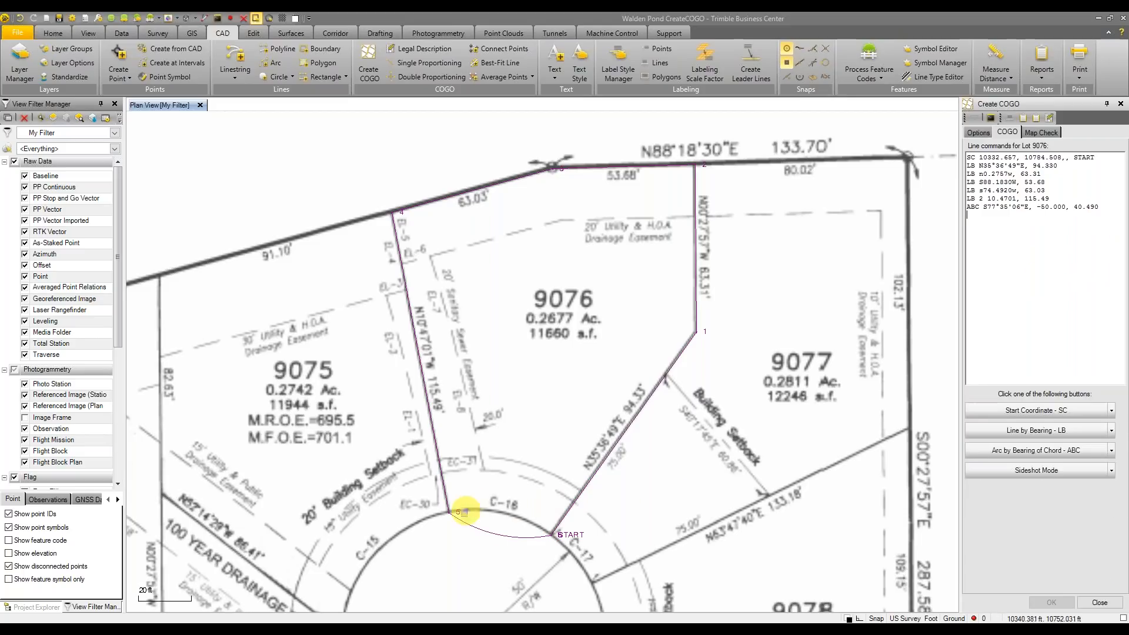
click(1042, 213)
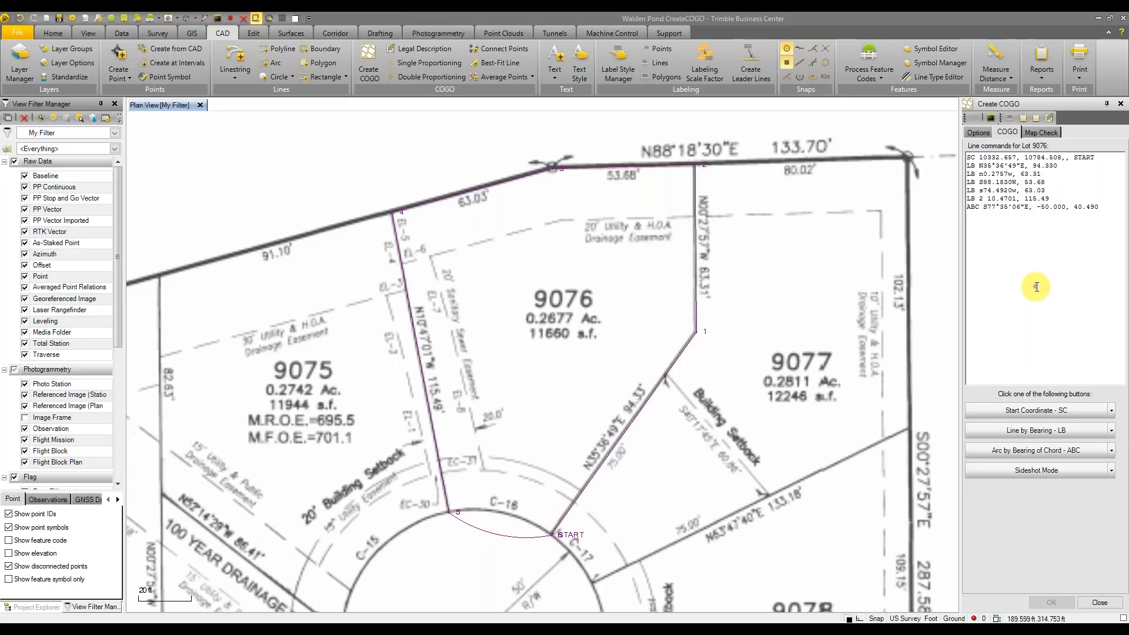
click(1040, 207)
click(1043, 260)
mouse_move(855, 386)
middle_down()
mouse_move(852, 374)
mouse_move(861, 401)
middle_up()
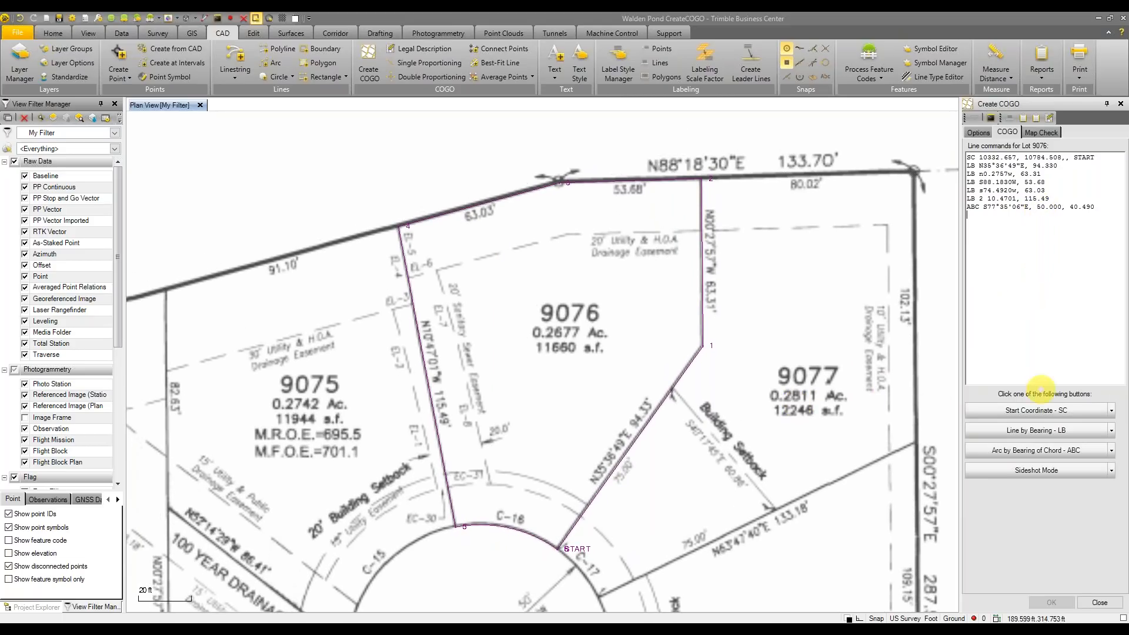
click(1100, 207)
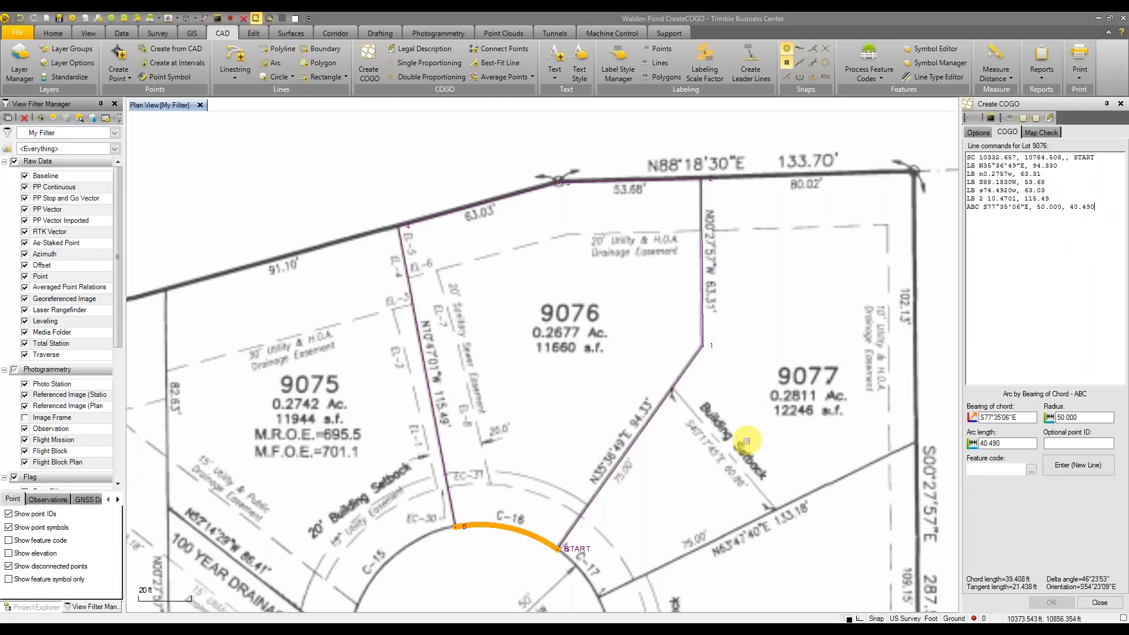
scroll(588, 582, up, 4)
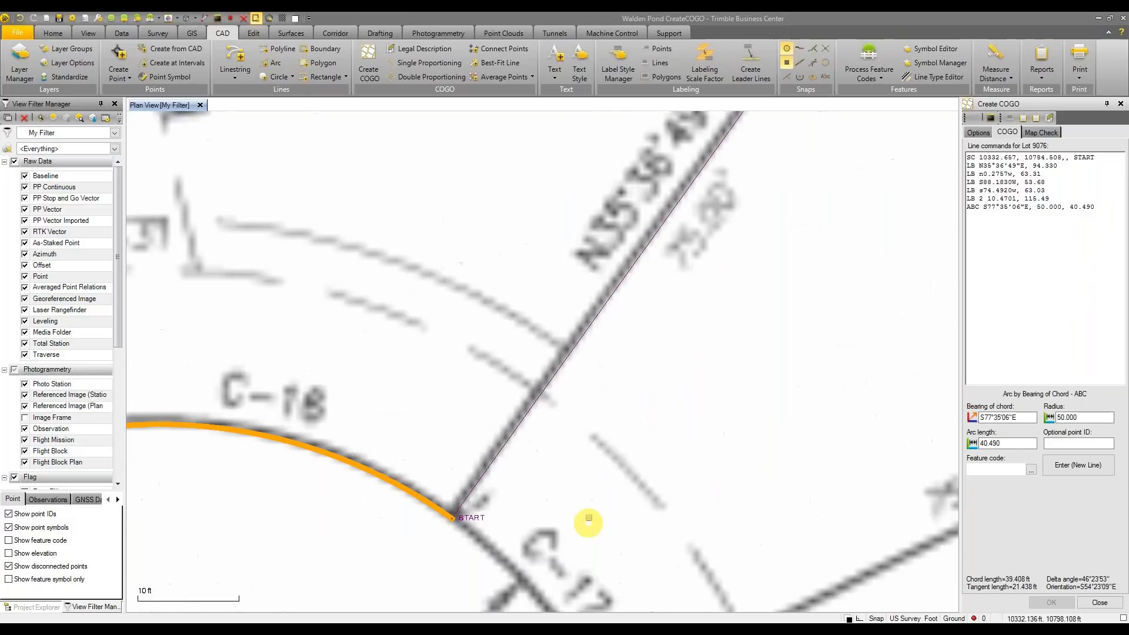
middle_drag(593, 498, 689, 393)
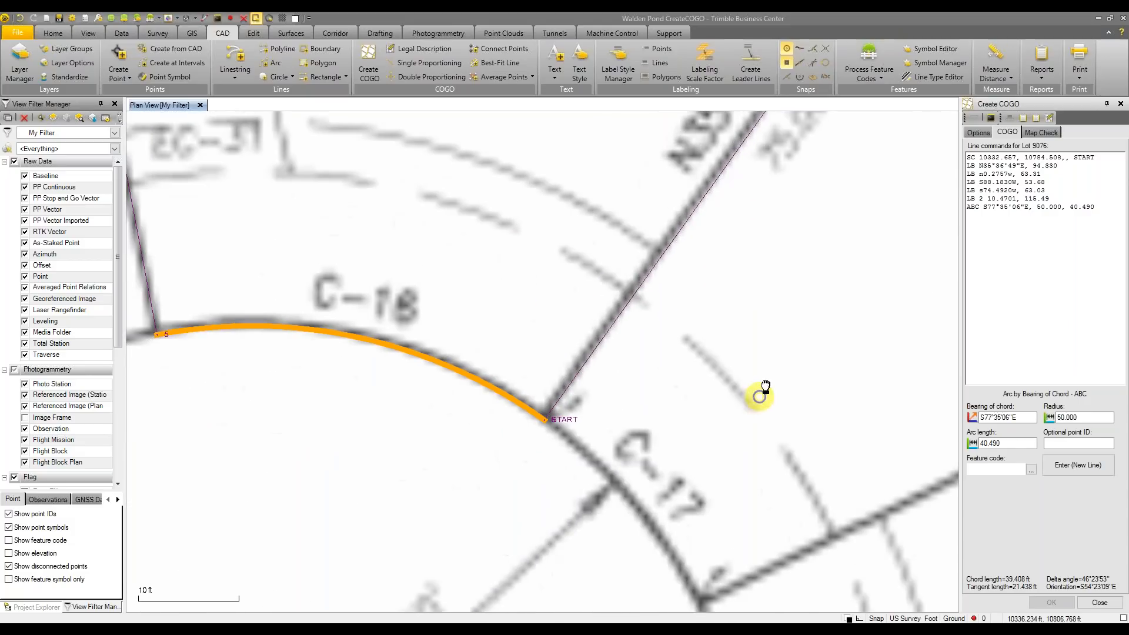
scroll(816, 273, down, 3)
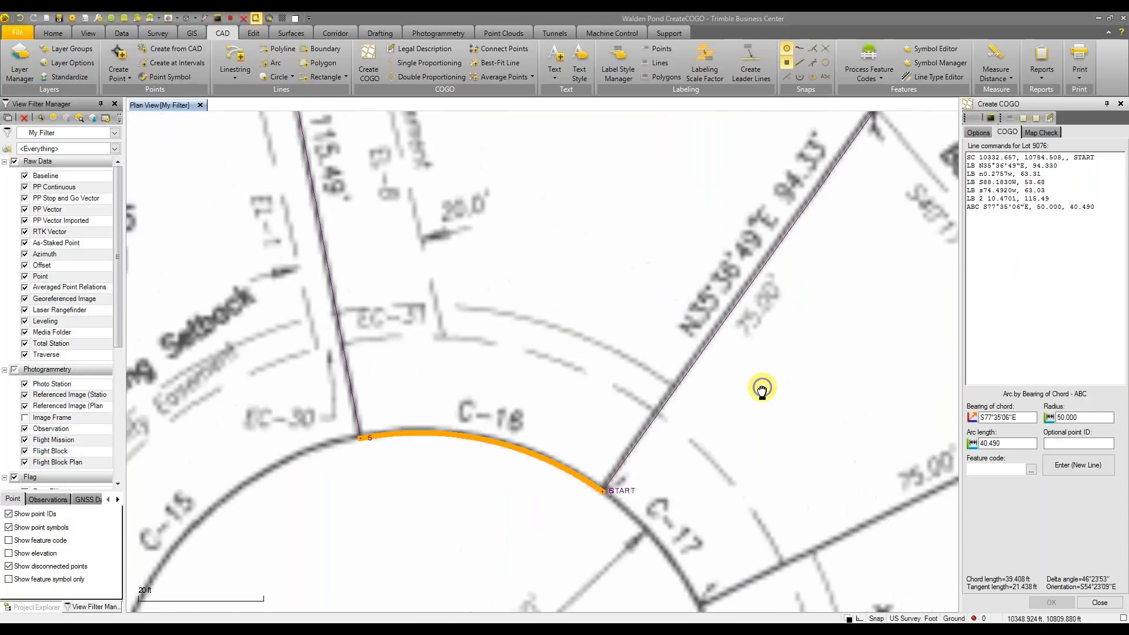
click(702, 353)
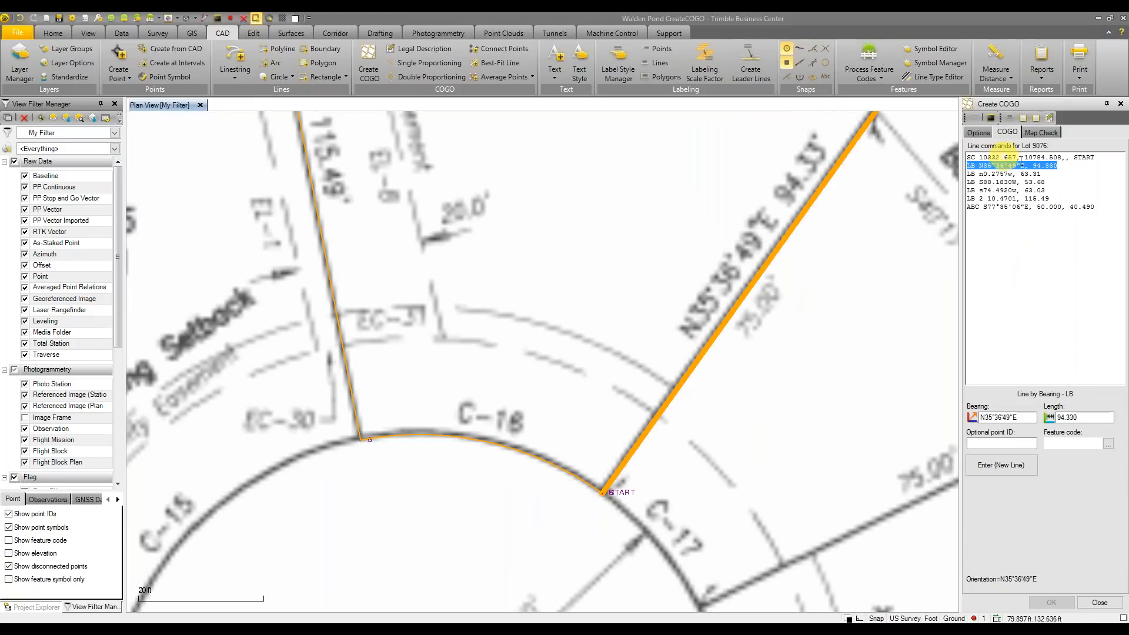
click(334, 302)
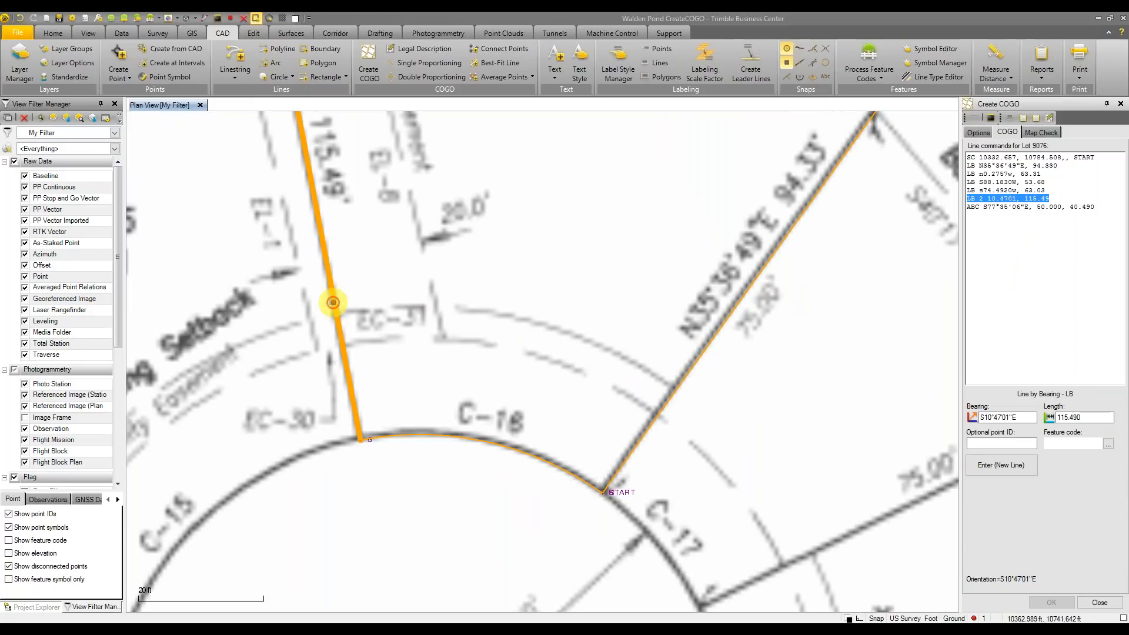
click(1018, 180)
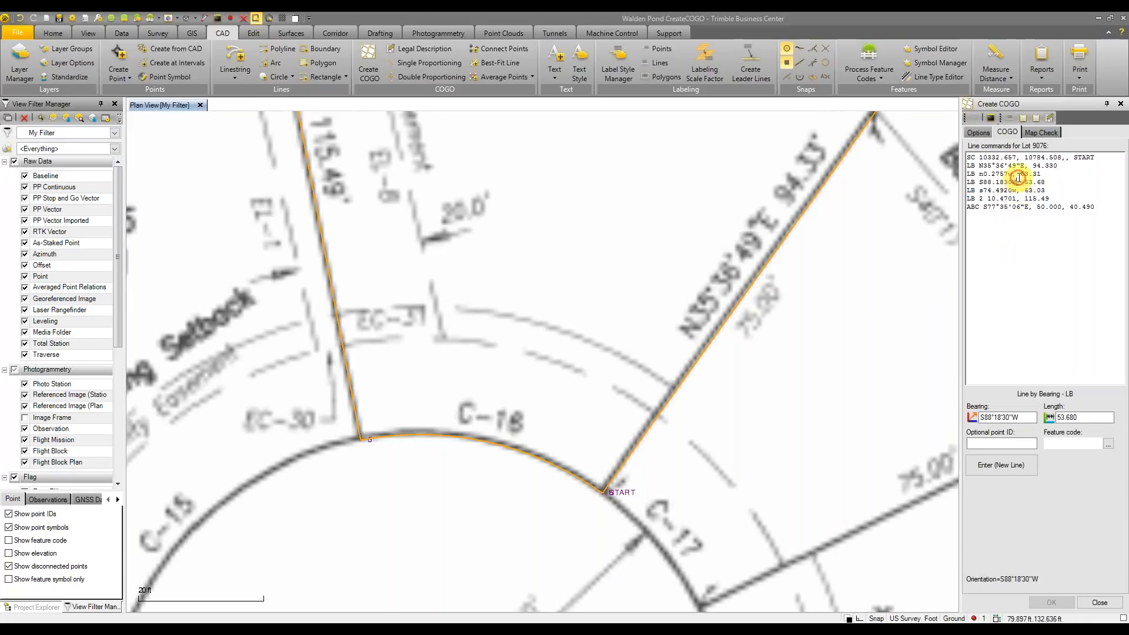
click(1003, 207)
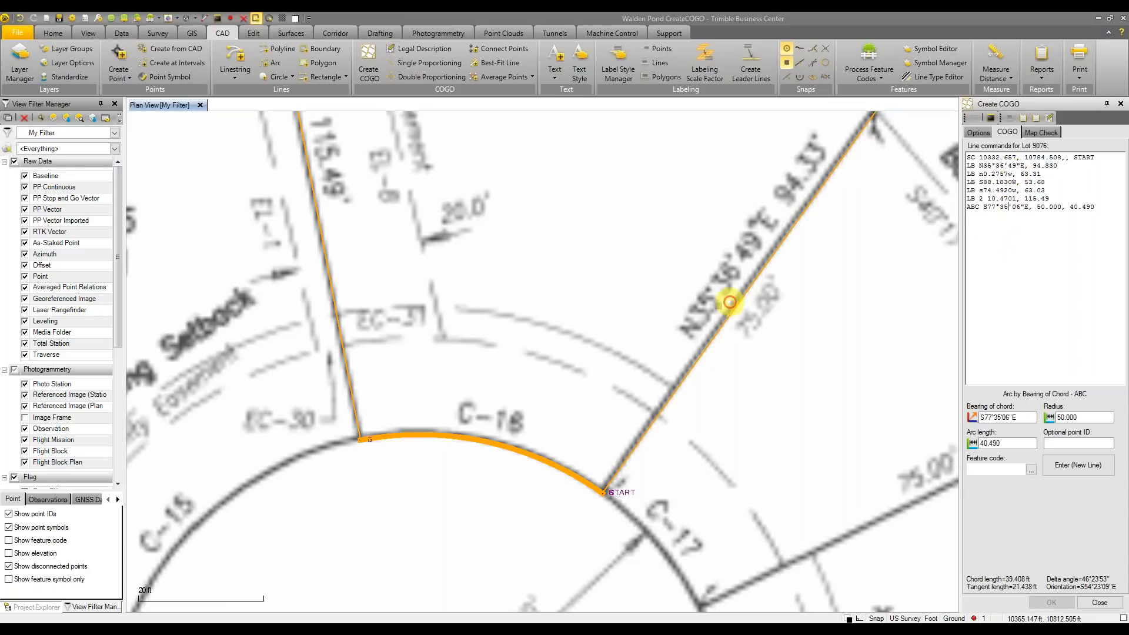
click(976, 199)
scroll(603, 464, up, 5)
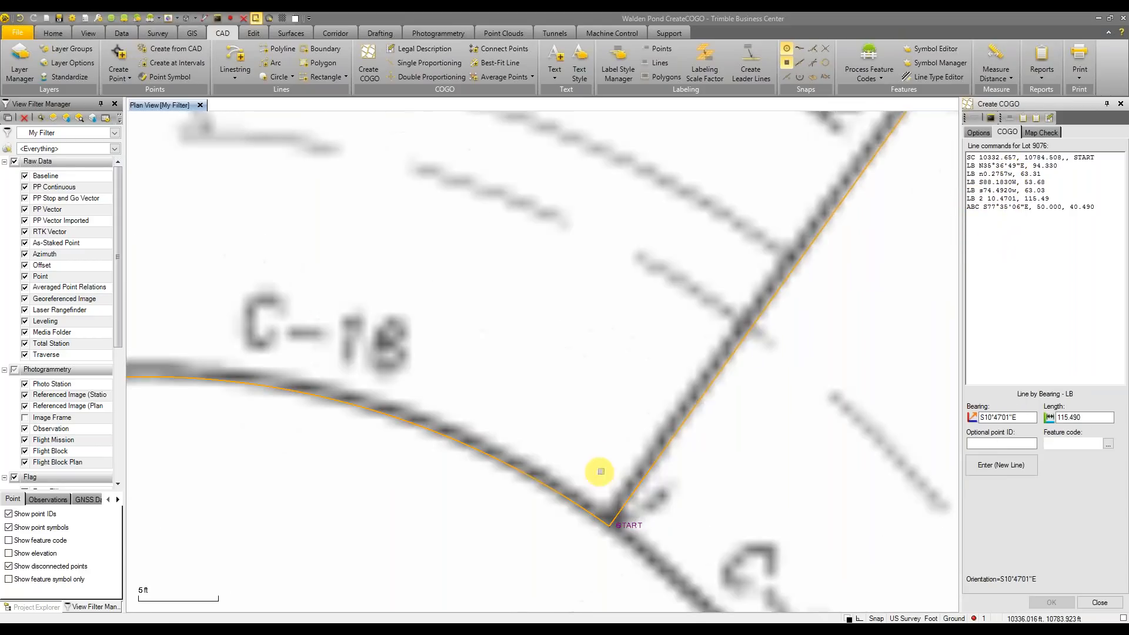
scroll(591, 366, up, 5)
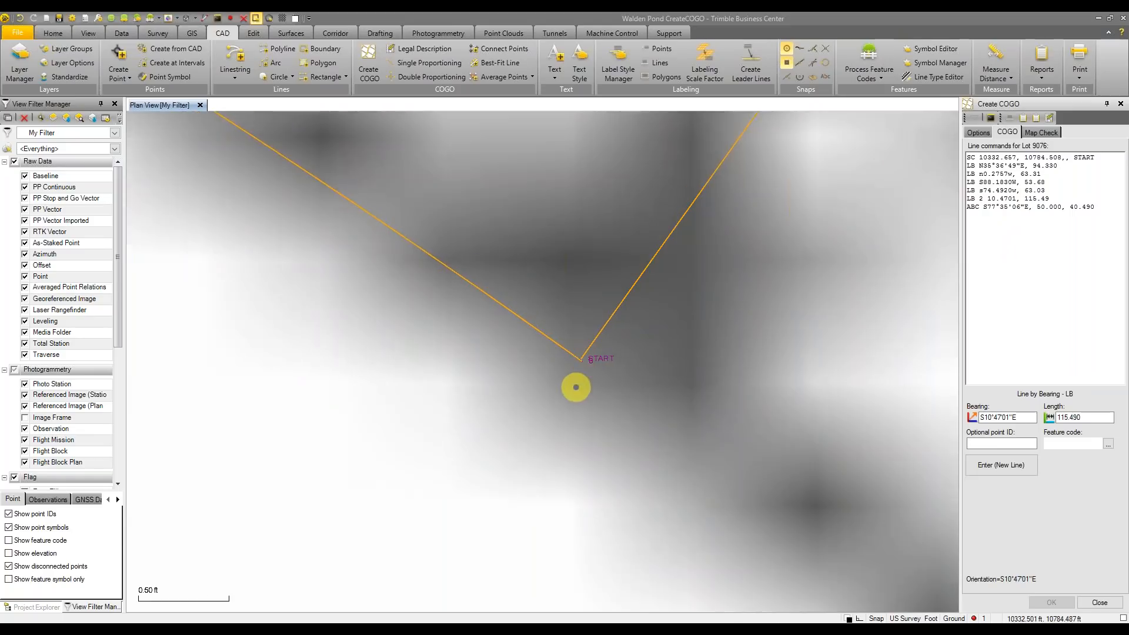
scroll(599, 282, up, 2)
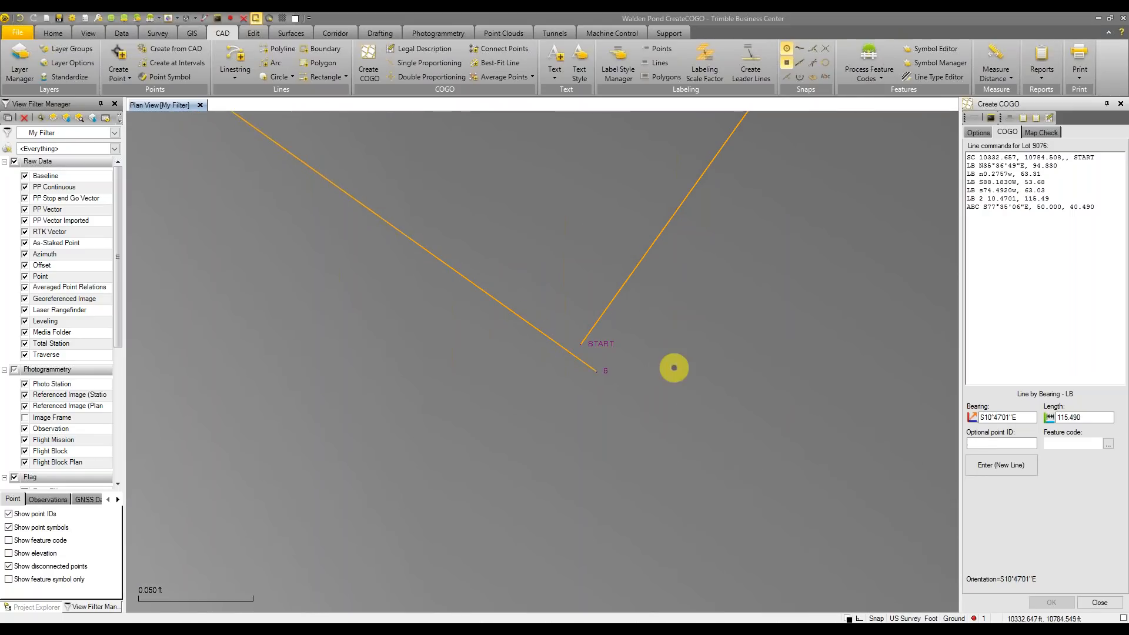
scroll(676, 361, down, 4)
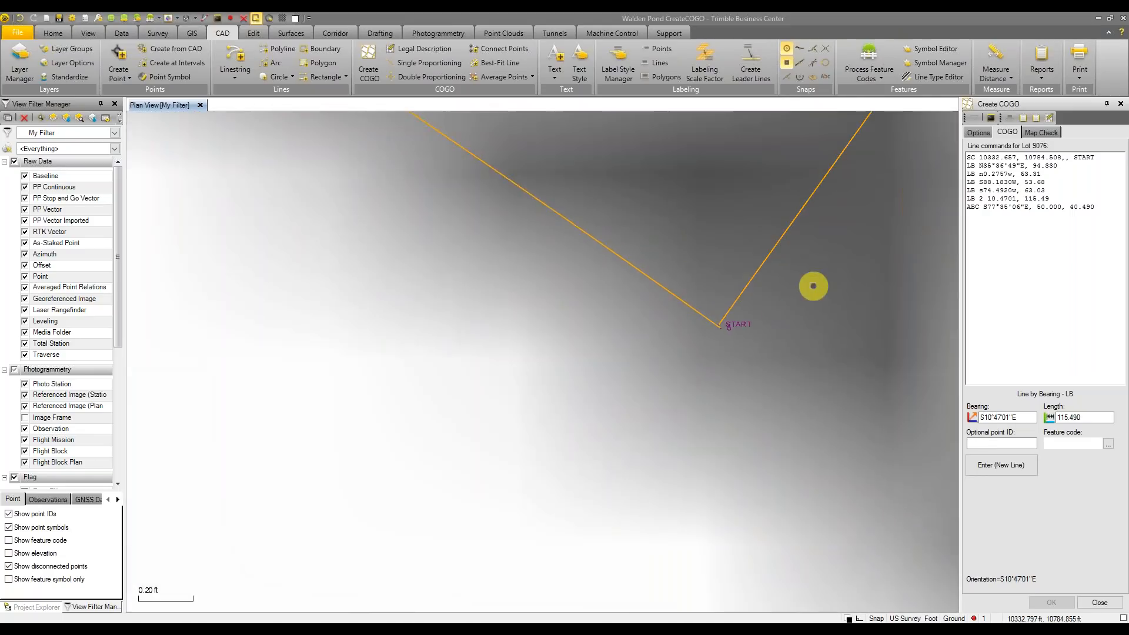
scroll(811, 285, down, 6)
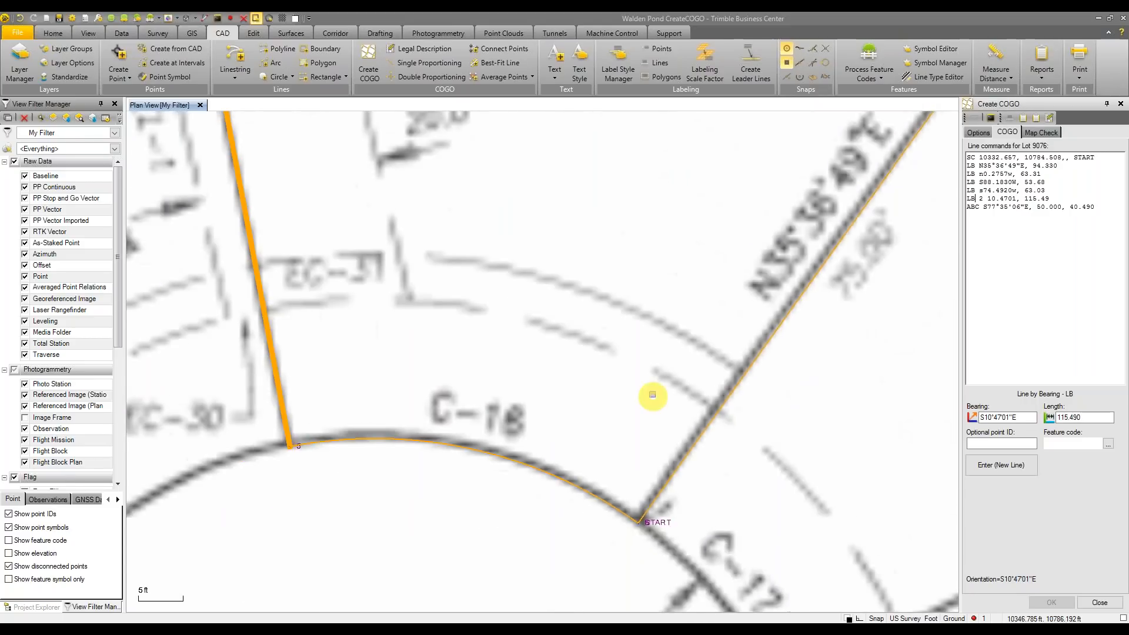
scroll(665, 375, down, 2)
scroll(521, 368, up, 2)
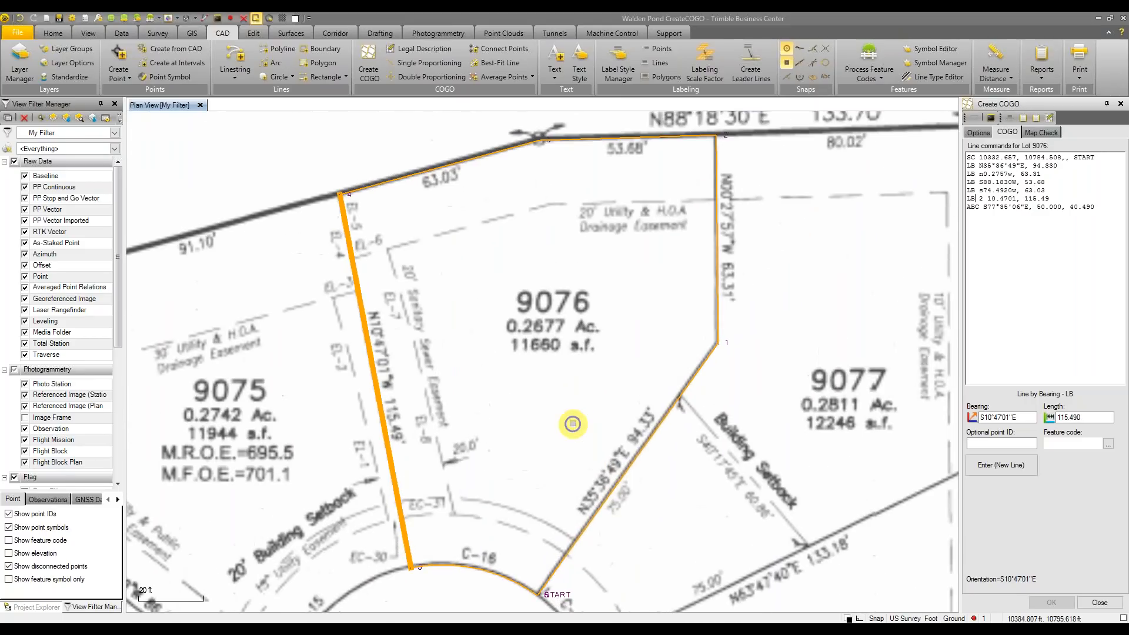
middle_drag(574, 415, 576, 399)
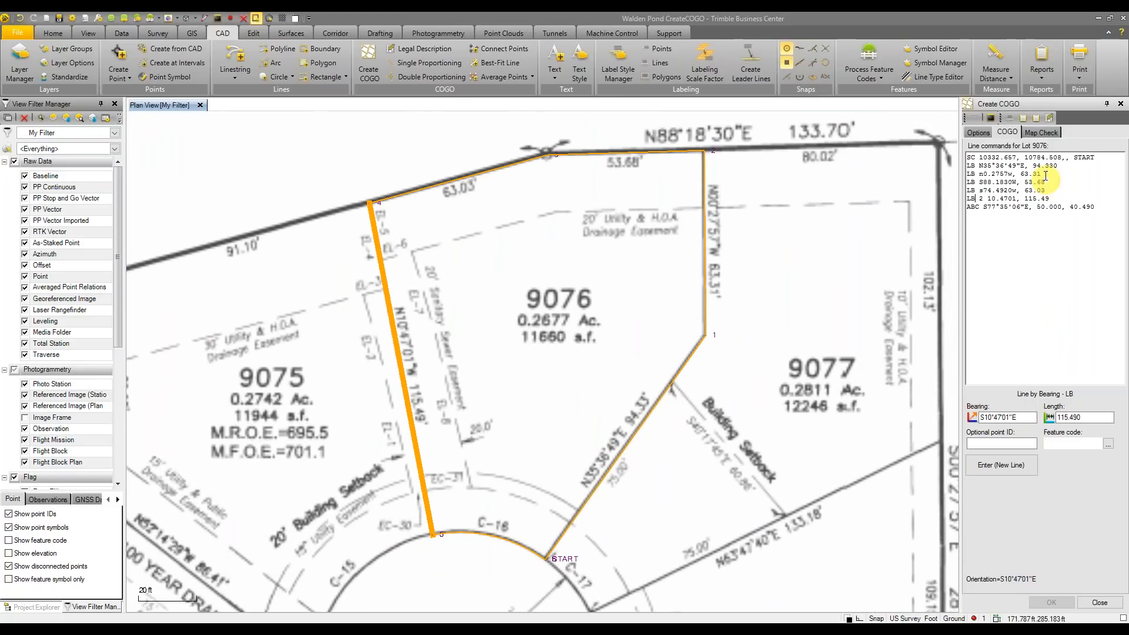
Show Lot 9076's map check options and pick parcel layer 9076
click(1049, 134)
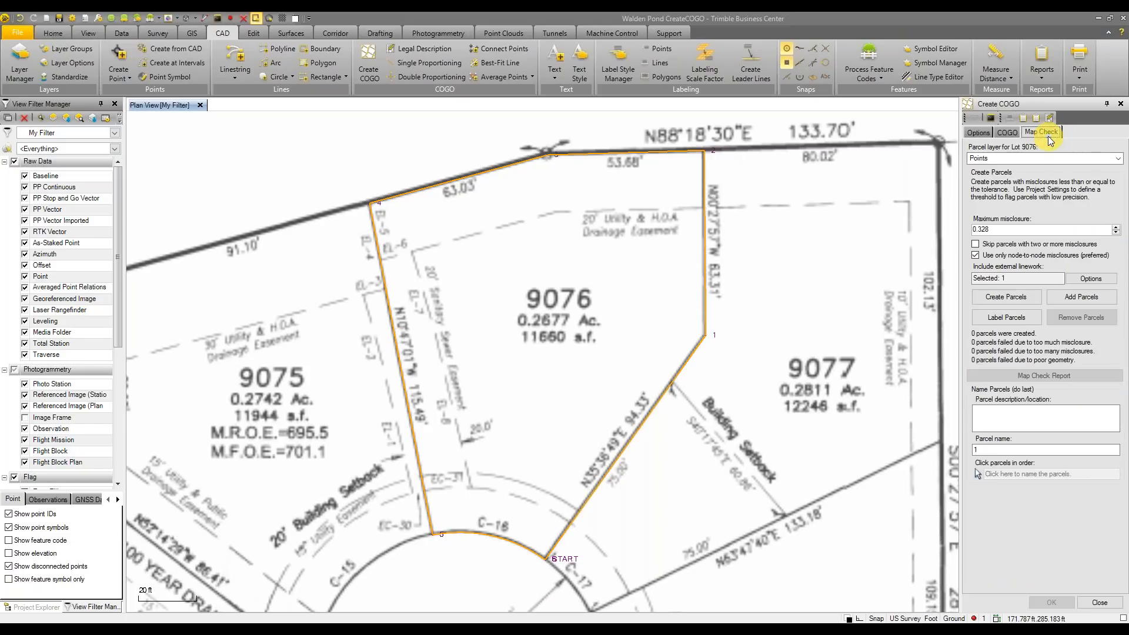
click(1094, 160)
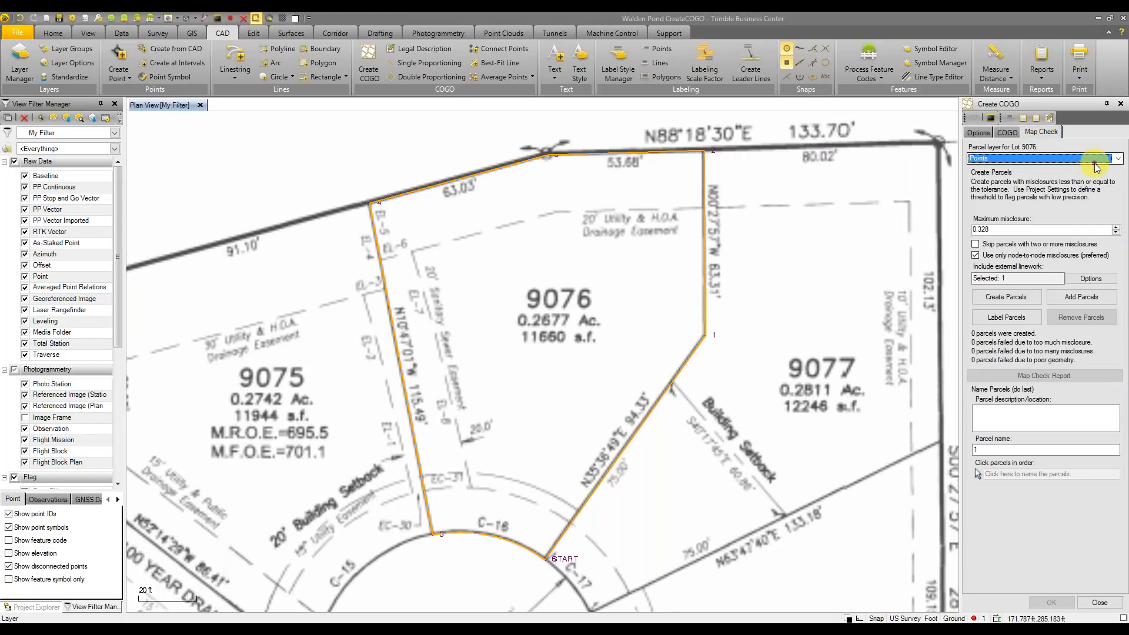
click(1101, 160)
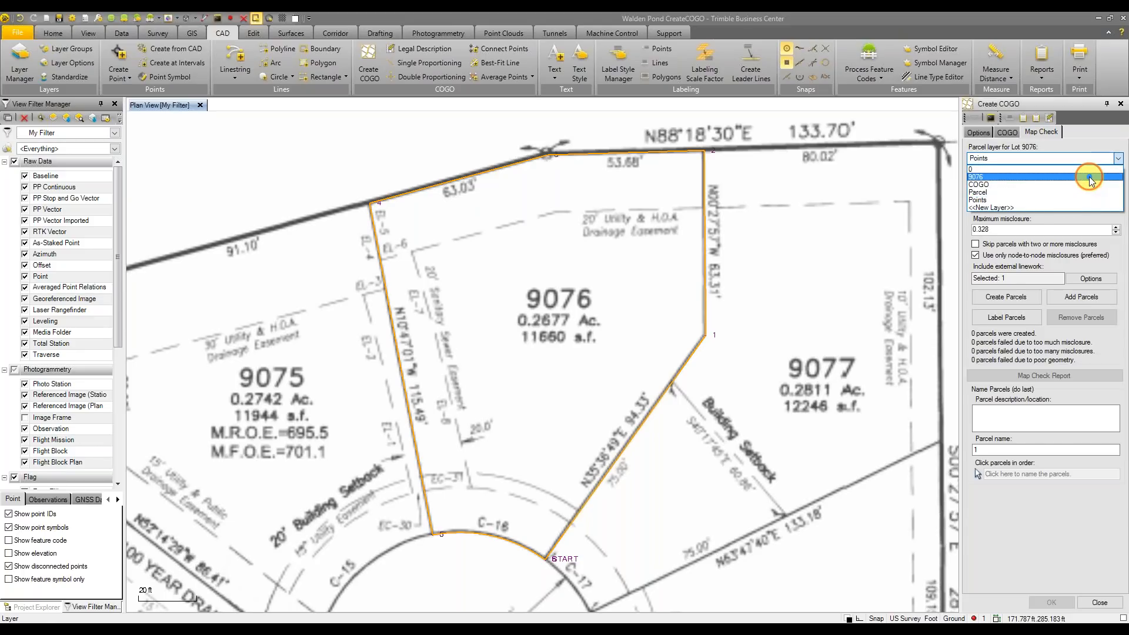
click(1089, 177)
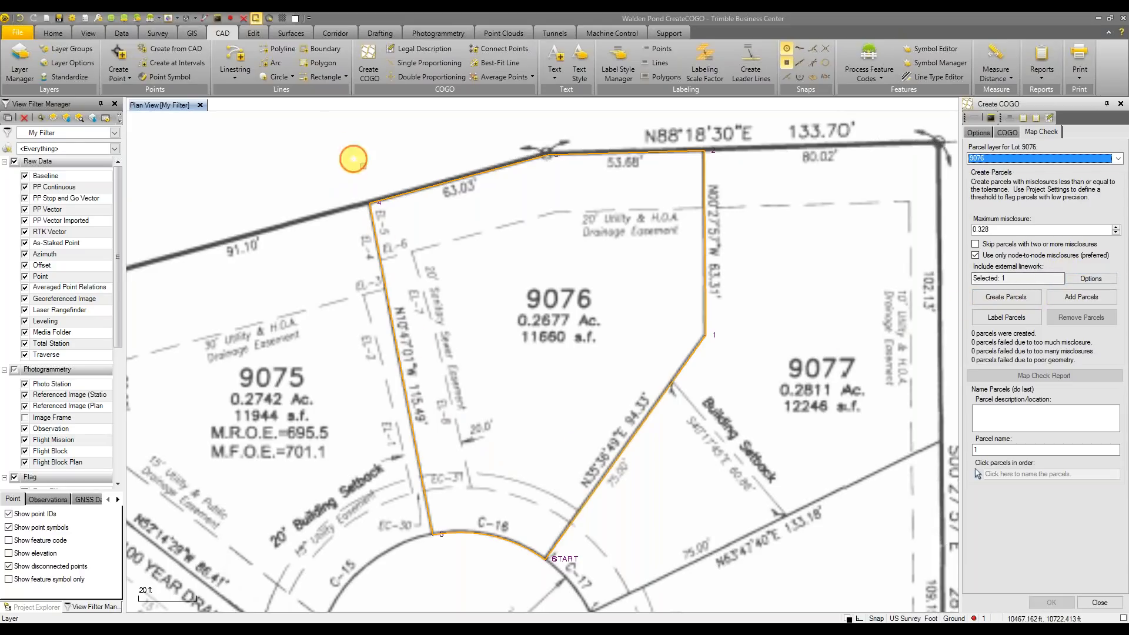
Window-select Lot 9076's boundary linework and create a parcel from it
click(1004, 279)
drag(310, 116, 807, 576)
click(1006, 297)
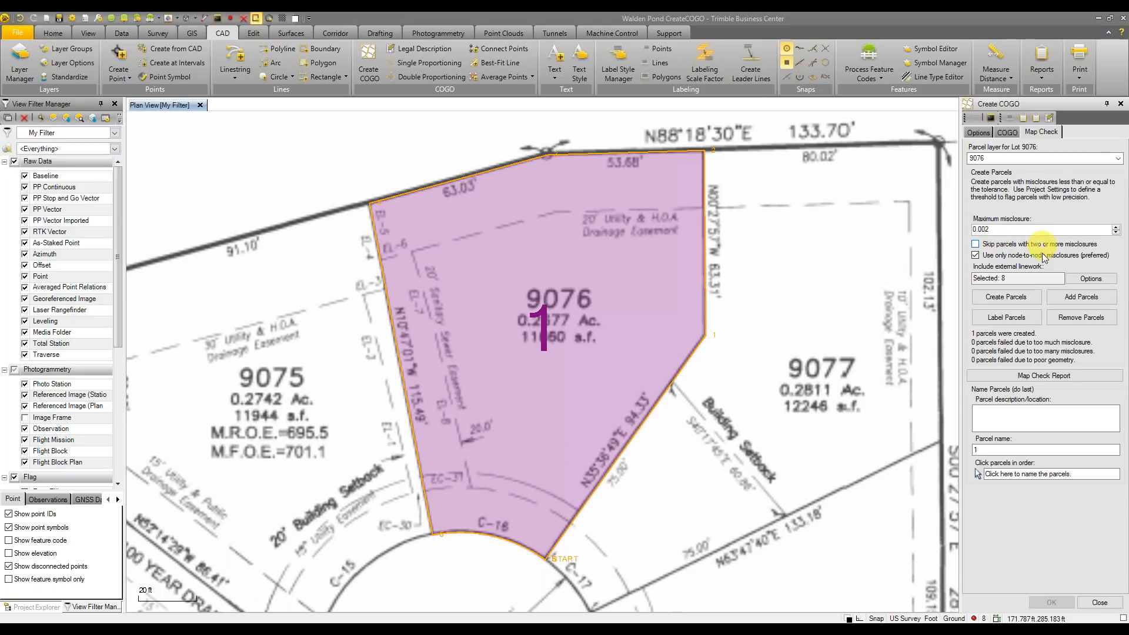
Remove the failed parcel and recreate it with a 0.3 maximum misclosure
click(1081, 317)
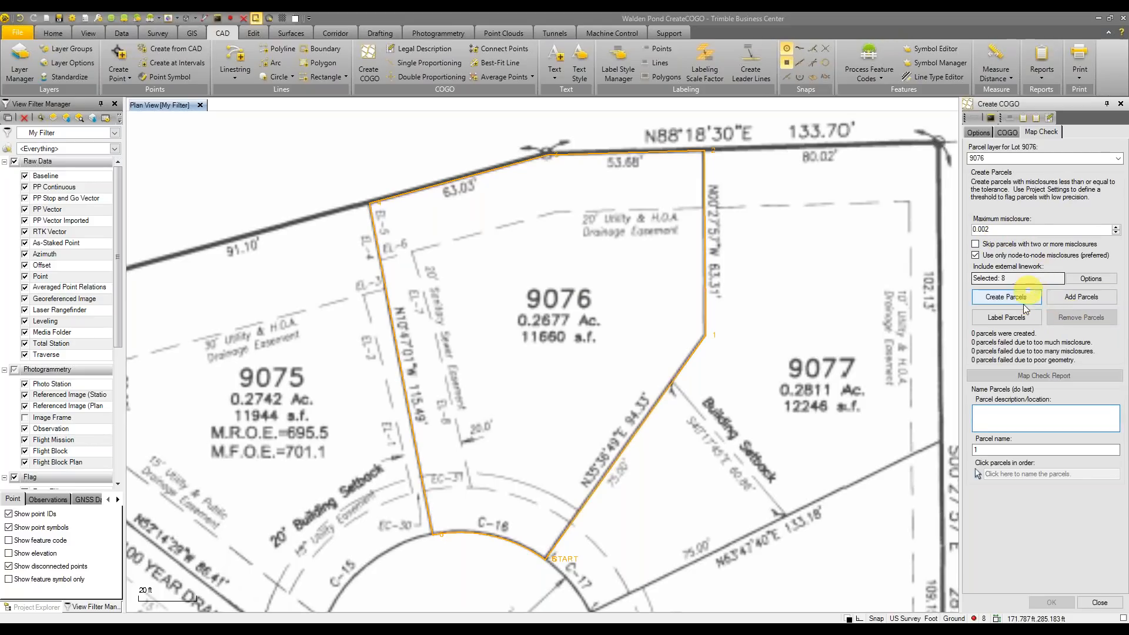
click(1022, 298)
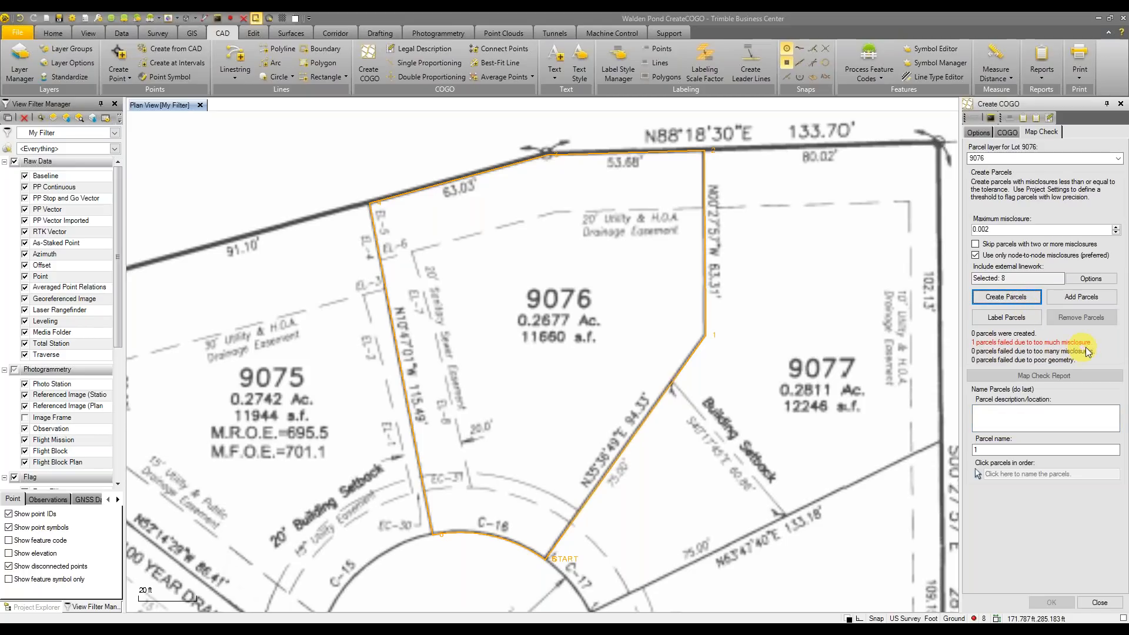
click(1006, 231)
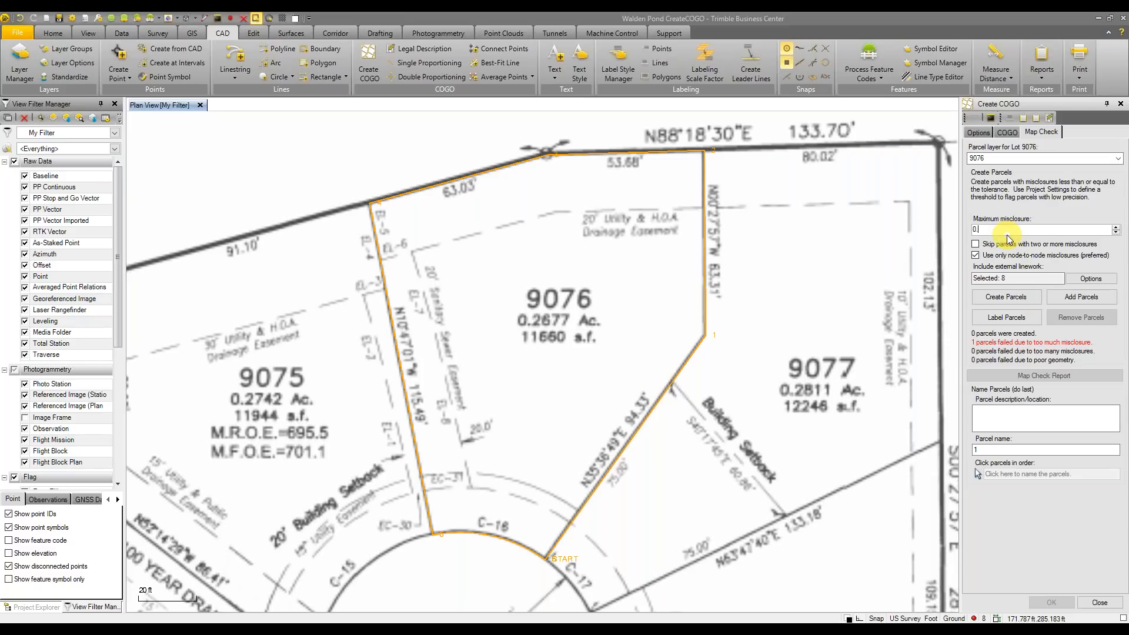
text(0.3)
click(1006, 297)
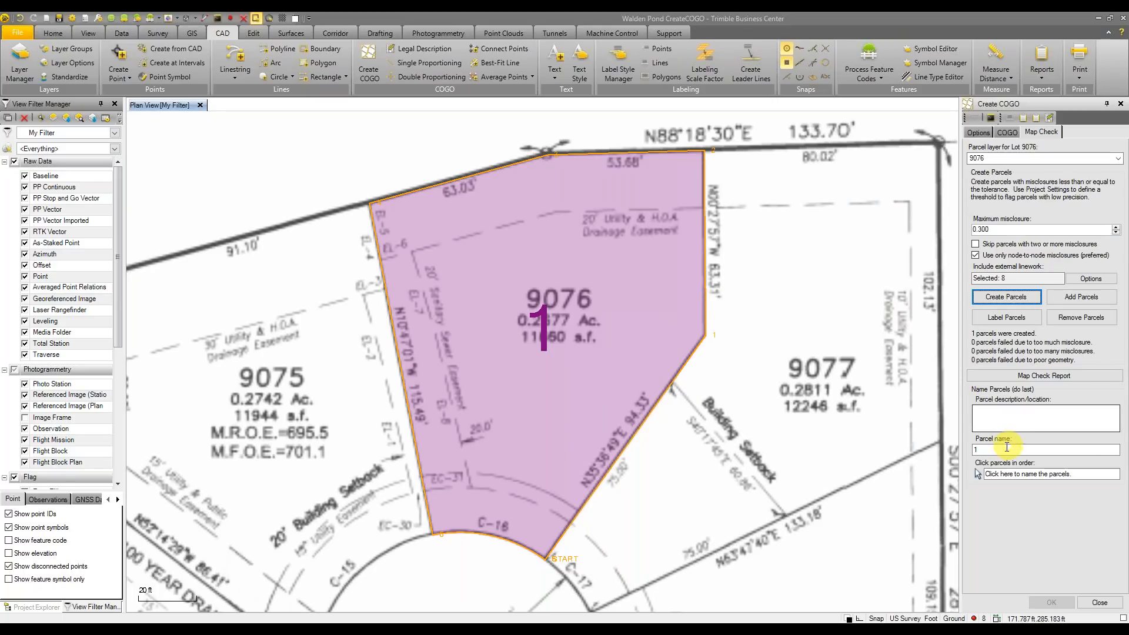
Add bearing and distance labels to Lot 9076's lines on layer 9076
click(1019, 326)
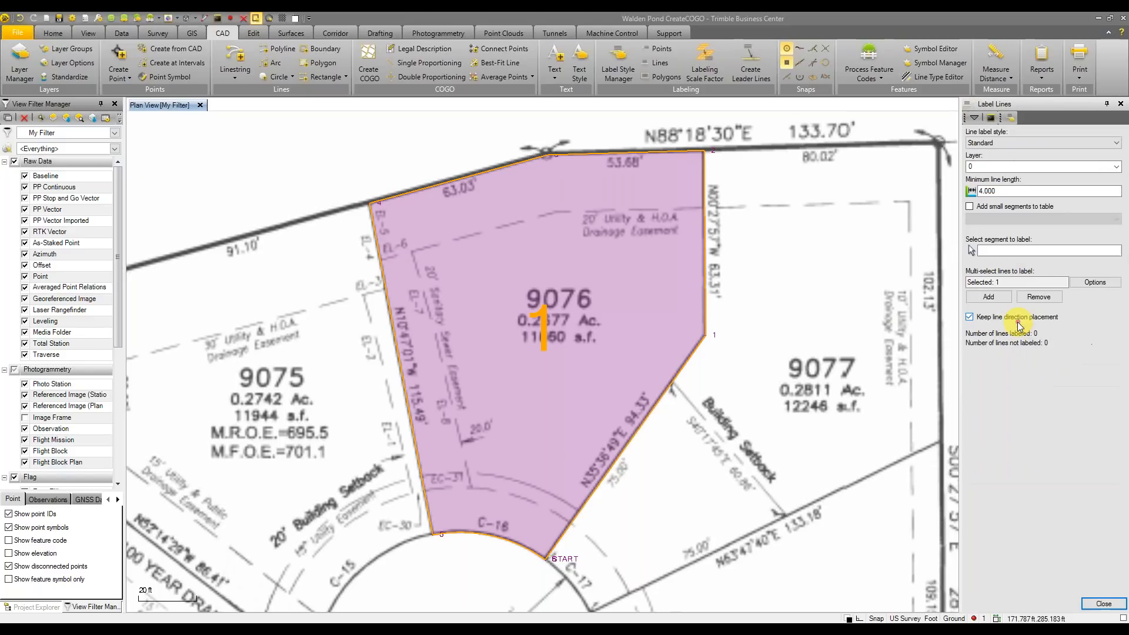
click(1015, 169)
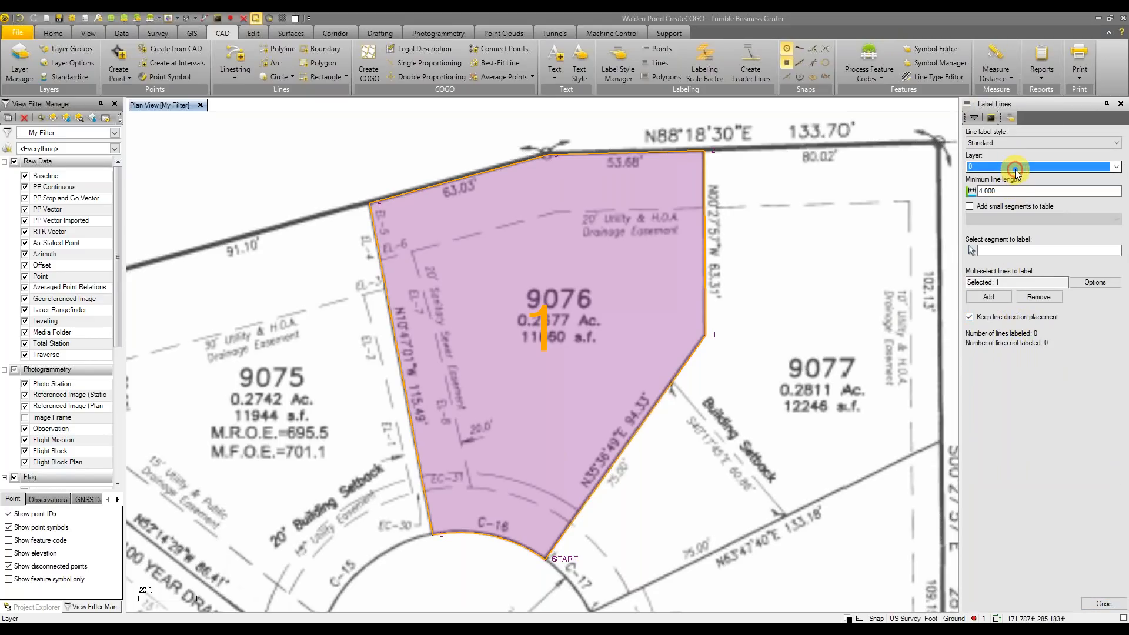
click(1016, 168)
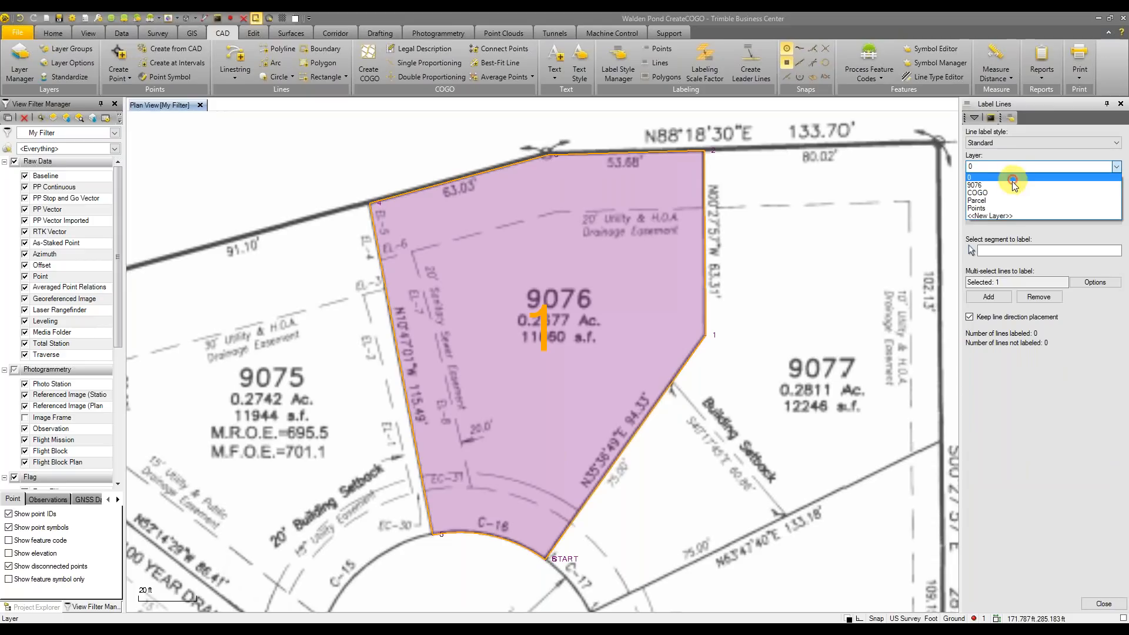
click(1009, 185)
click(1085, 247)
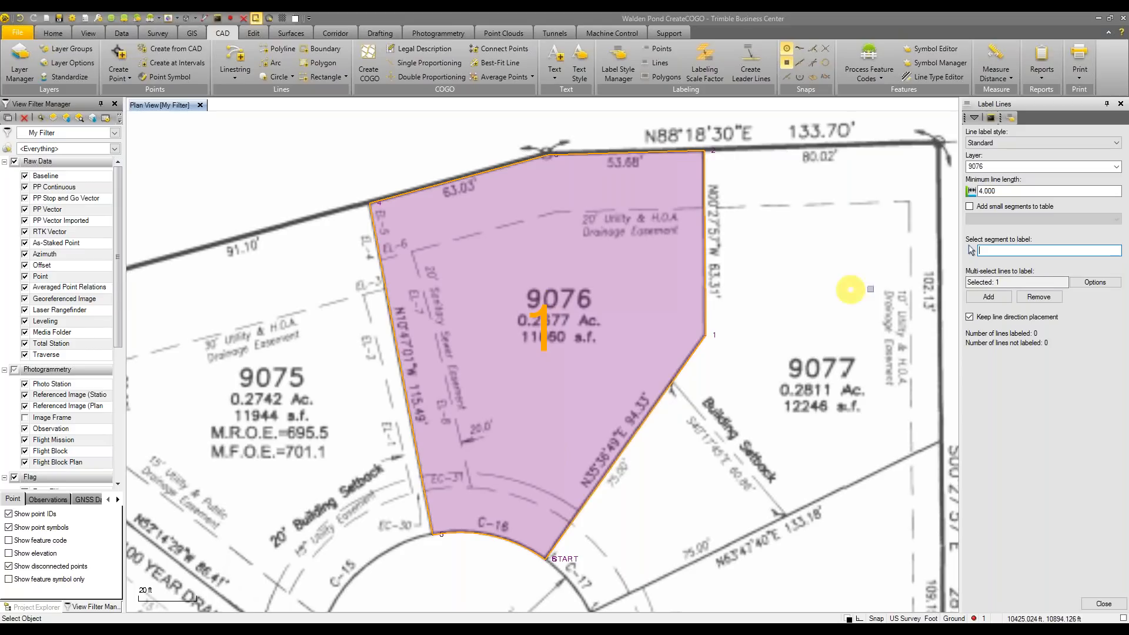
click(988, 297)
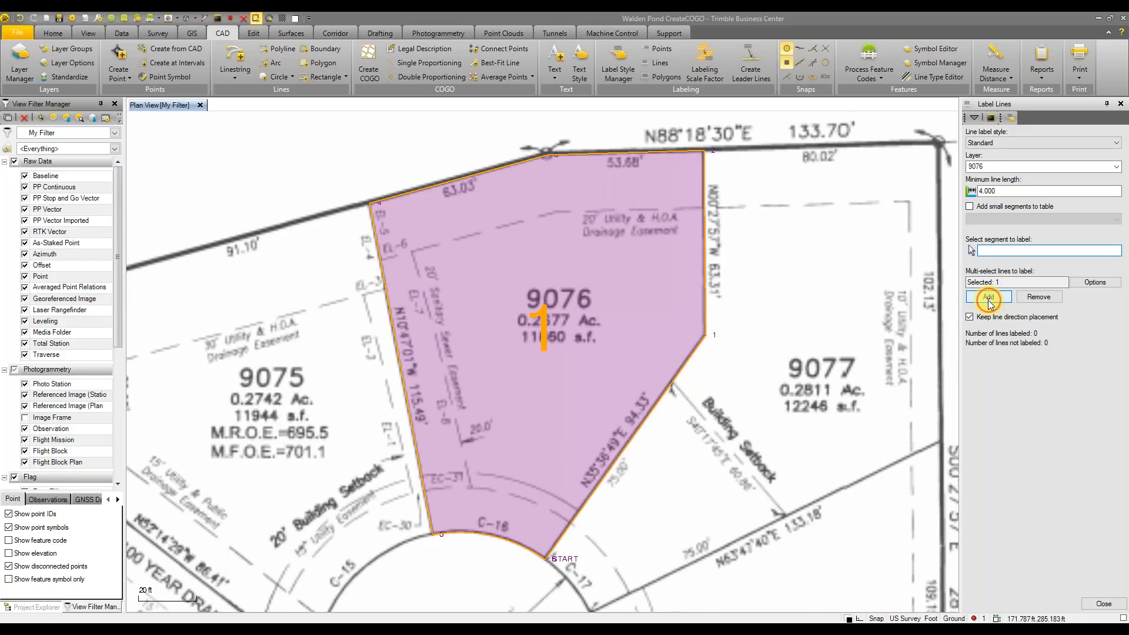
scroll(770, 323, down, 1)
middle_drag(770, 324, 771, 347)
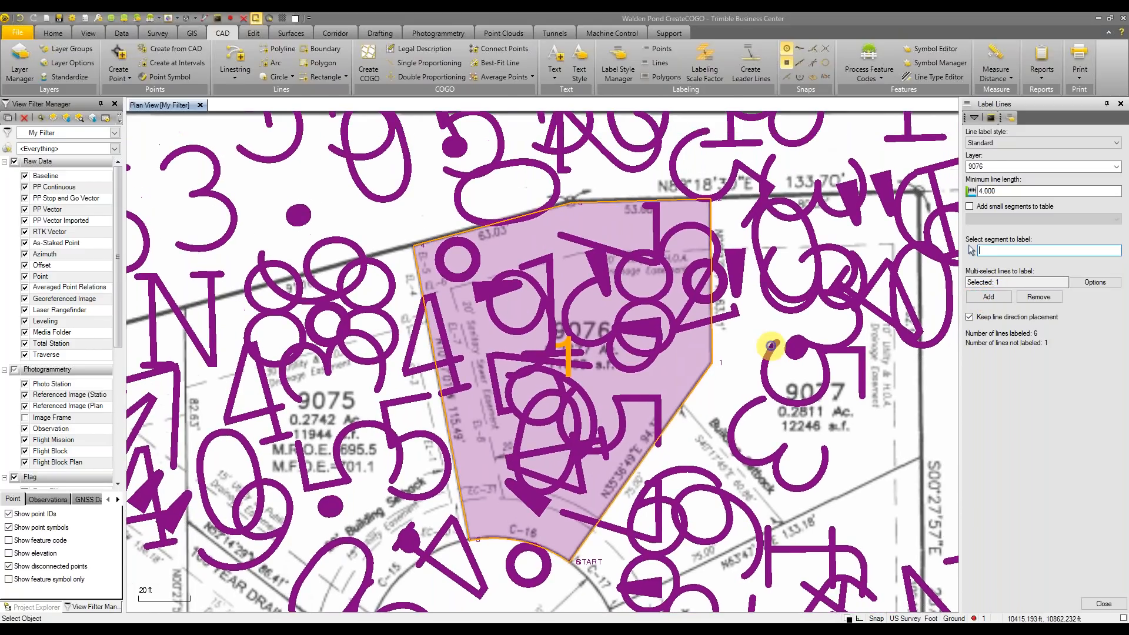
click(377, 34)
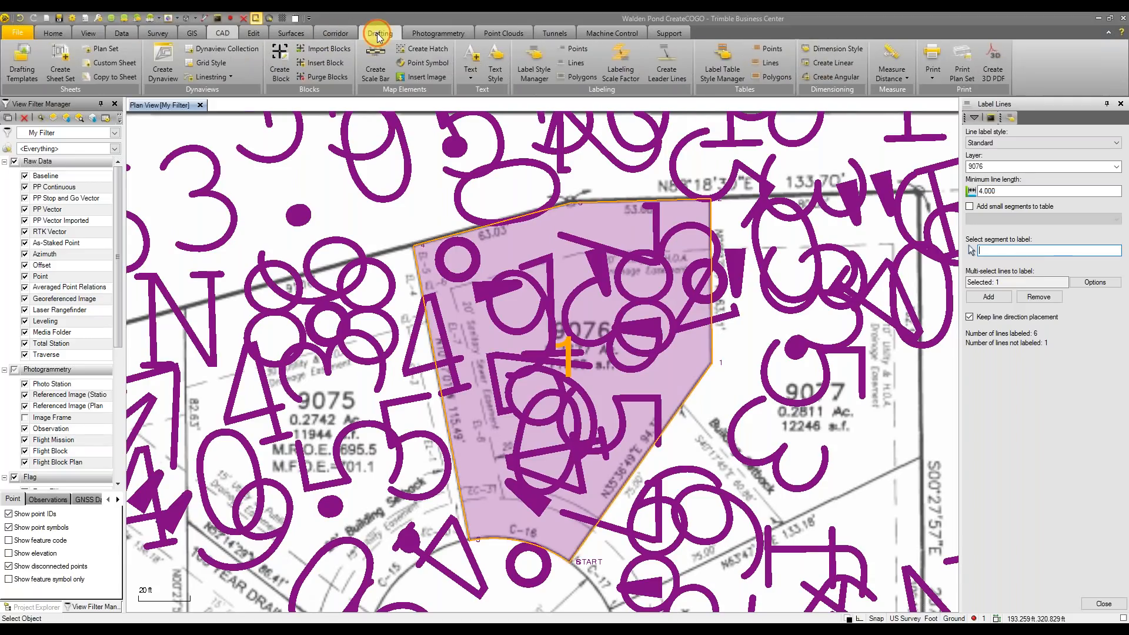
Create a new label text style 3.000 ground units high with auto flip and white out
click(531, 63)
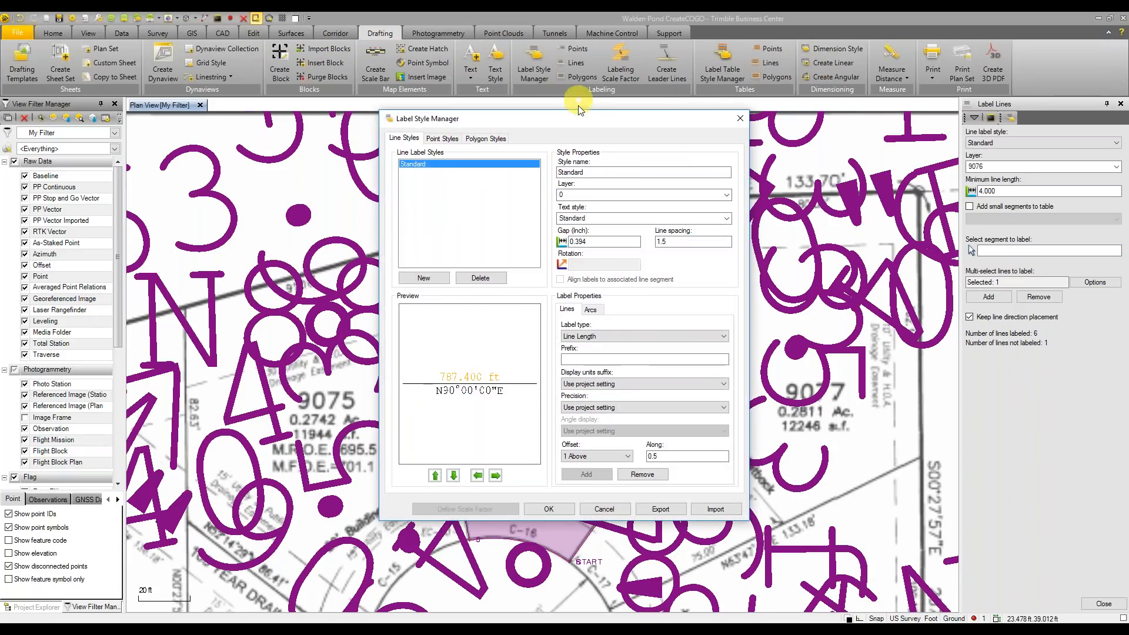
drag(574, 125, 396, 174)
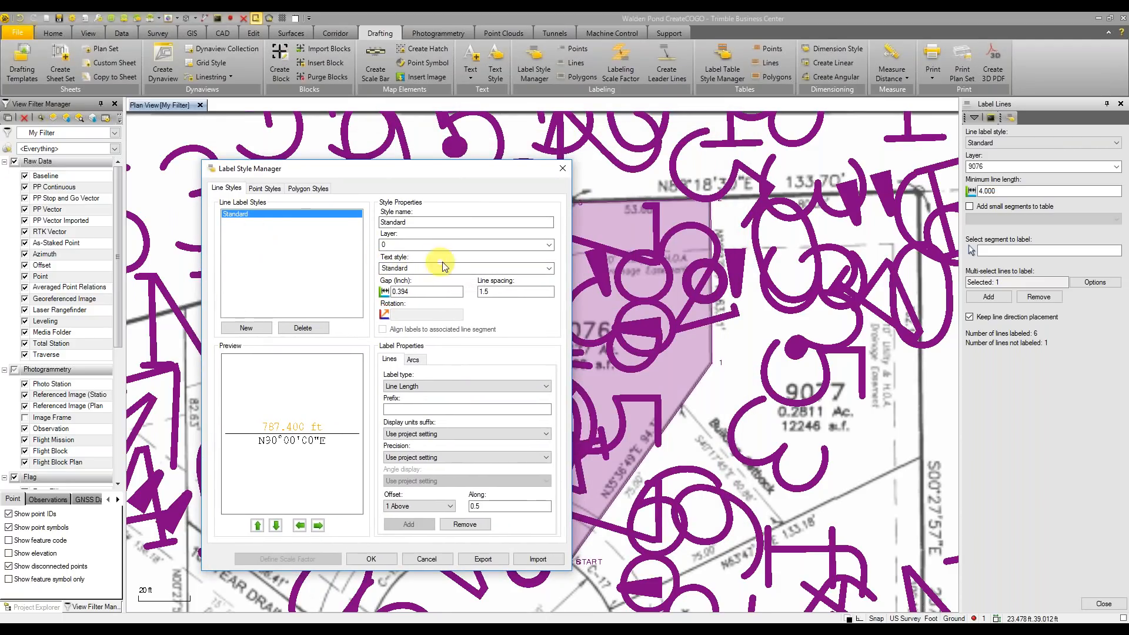
click(492, 268)
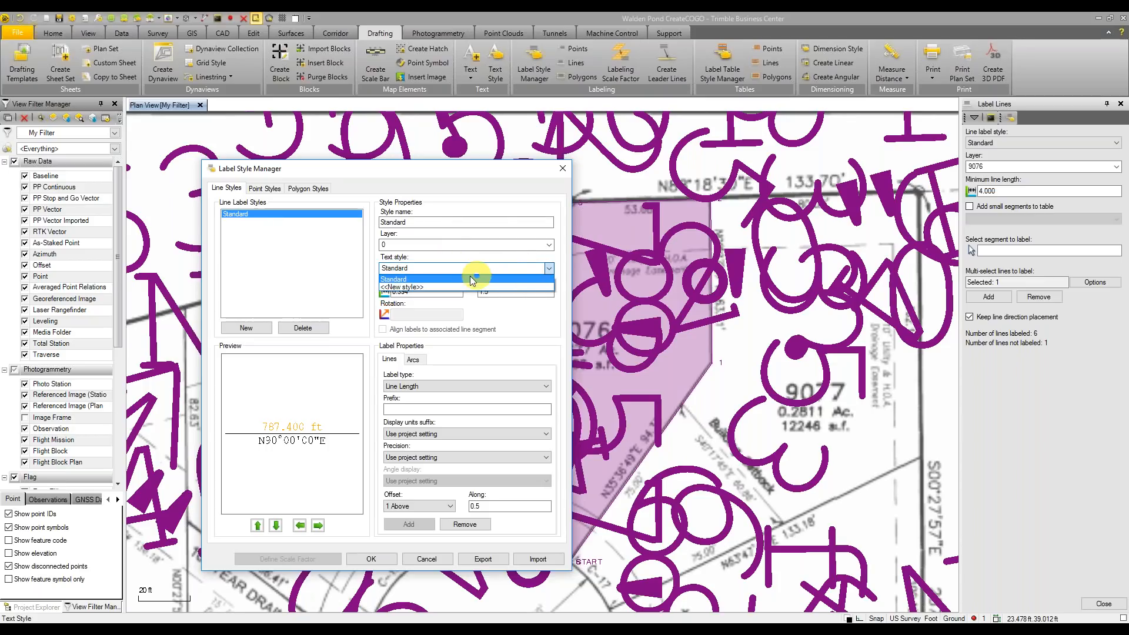
click(415, 286)
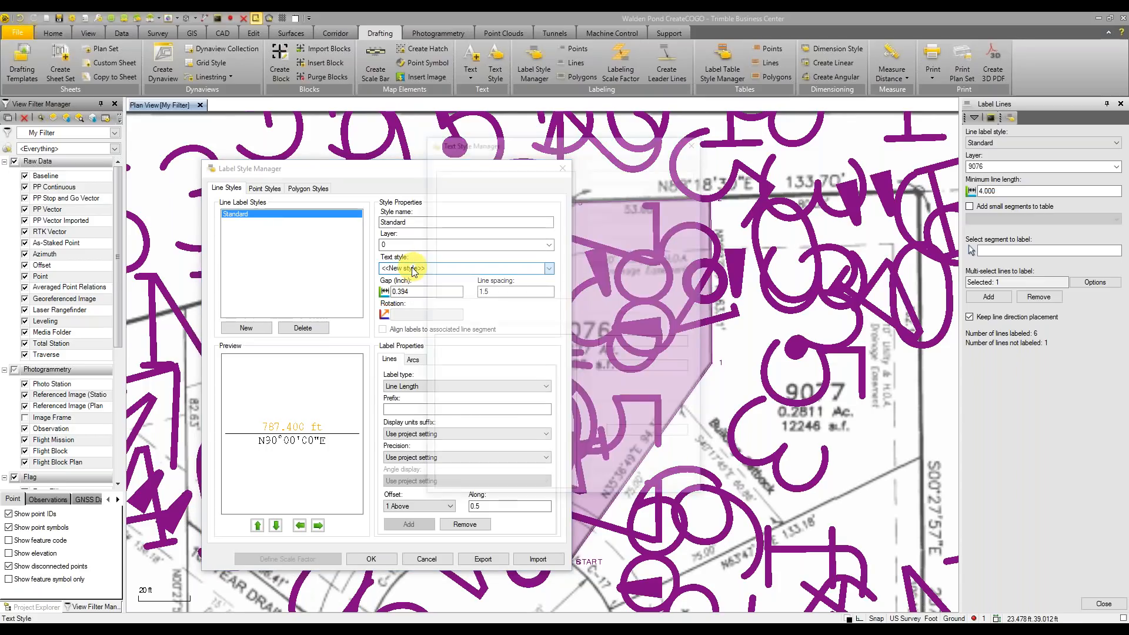
drag(493, 152, 508, 169)
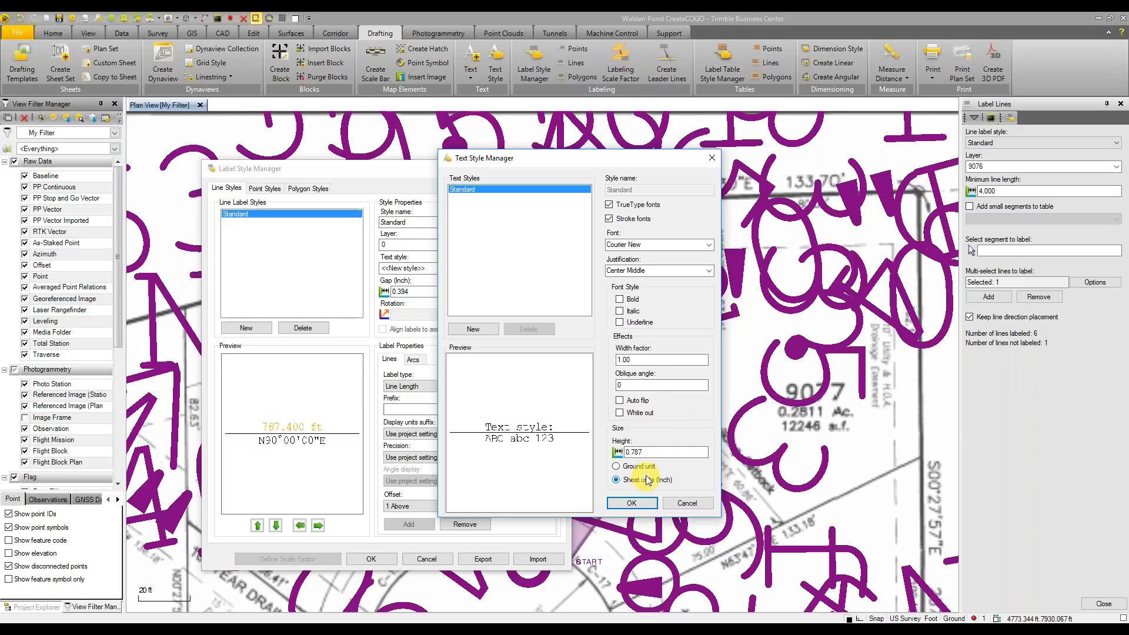
double_click(640, 450)
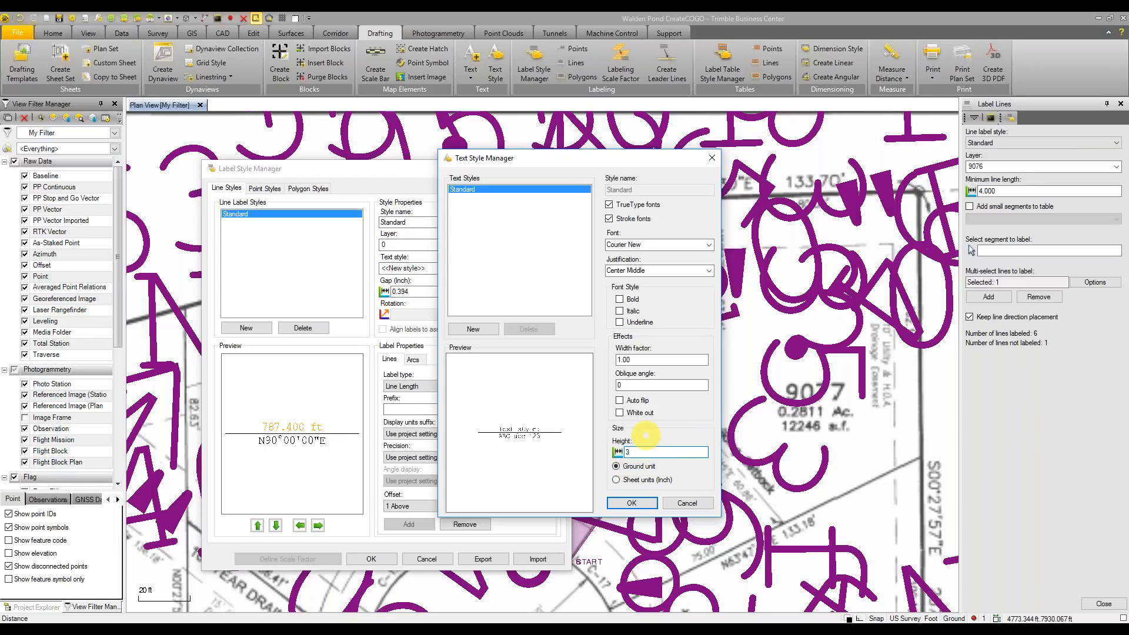
click(641, 501)
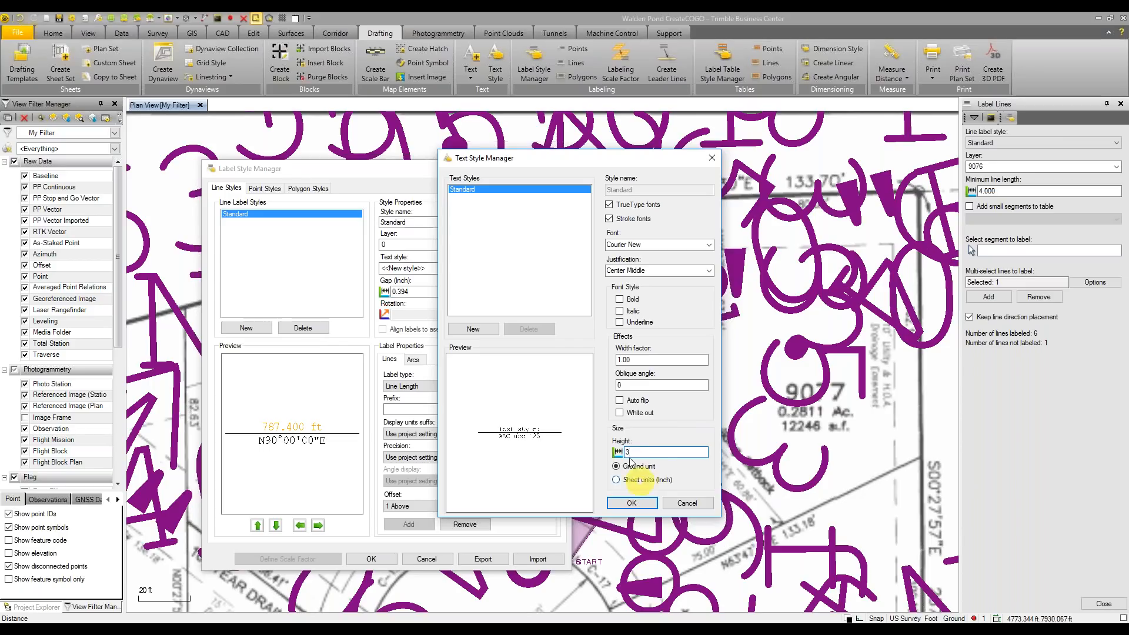
click(620, 401)
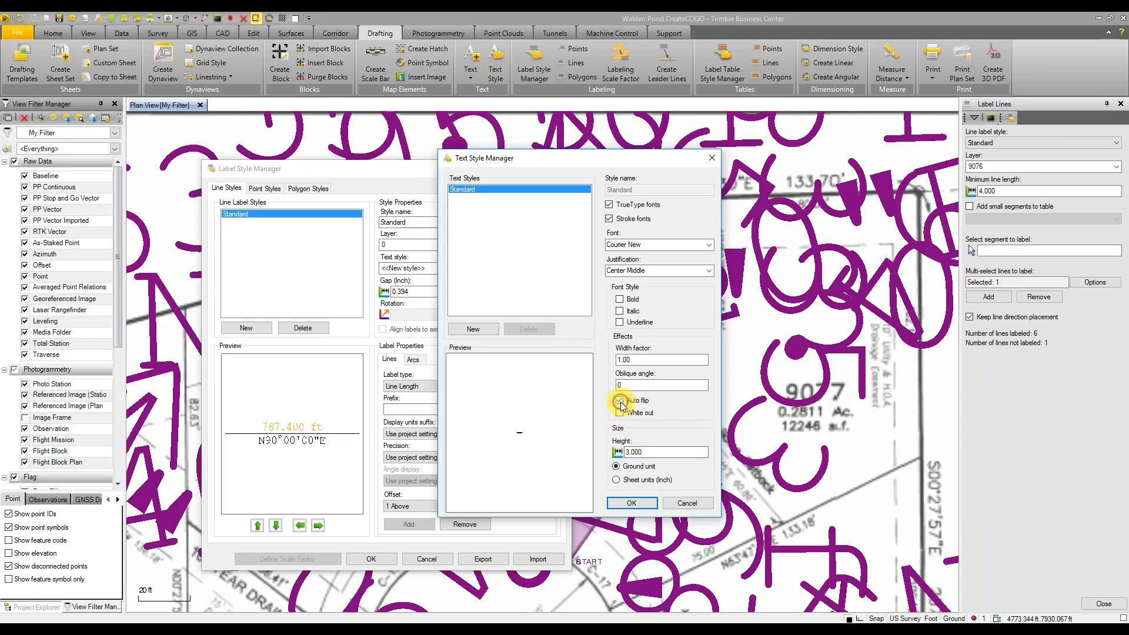
click(619, 401)
scroll(519, 435, up, 5)
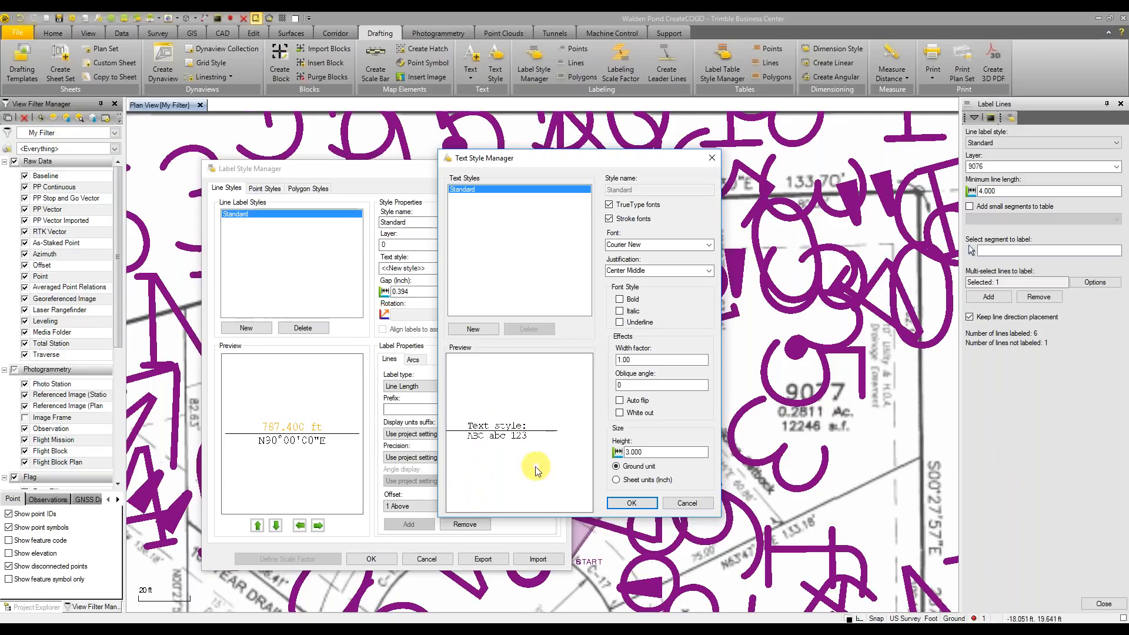
click(620, 402)
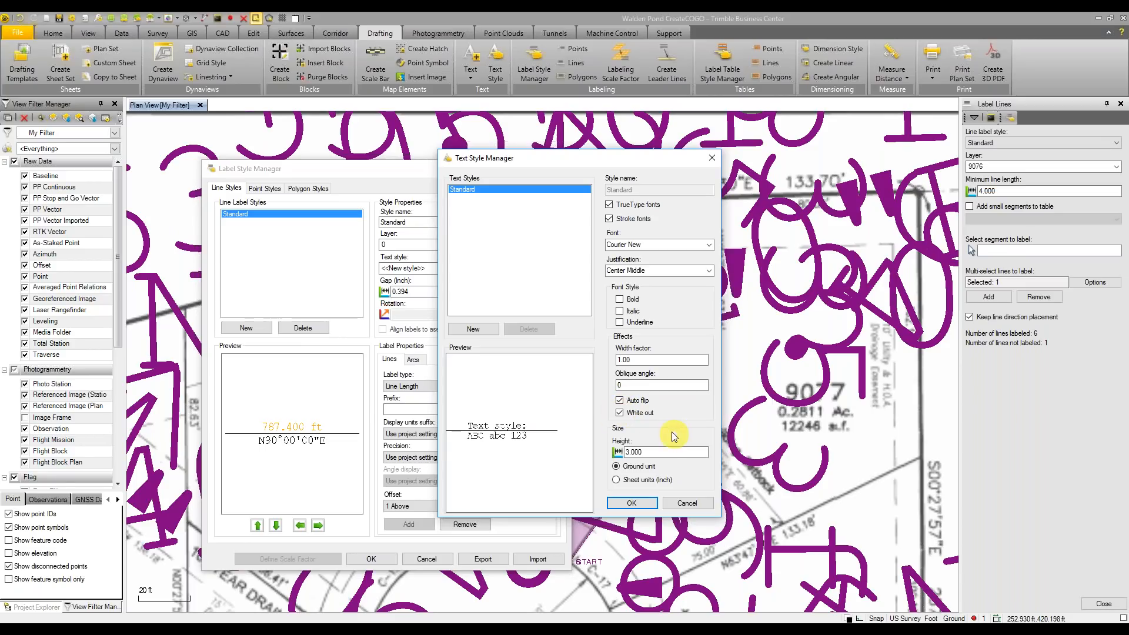
click(644, 505)
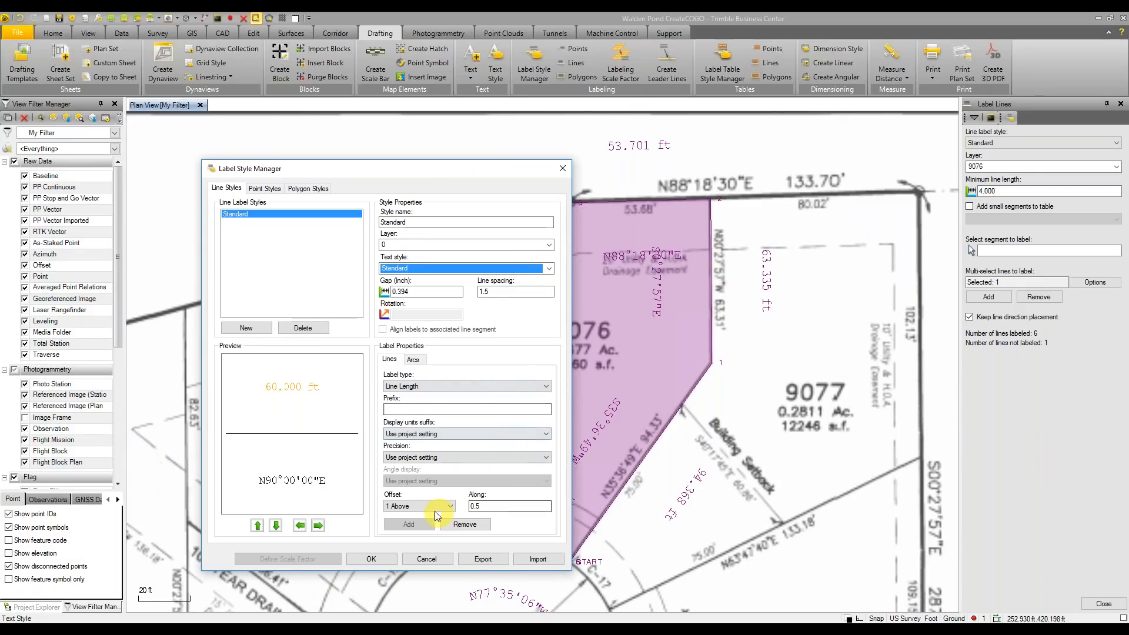
Set the label gap to 0.03 and apply the label style
drag(422, 295, 390, 293)
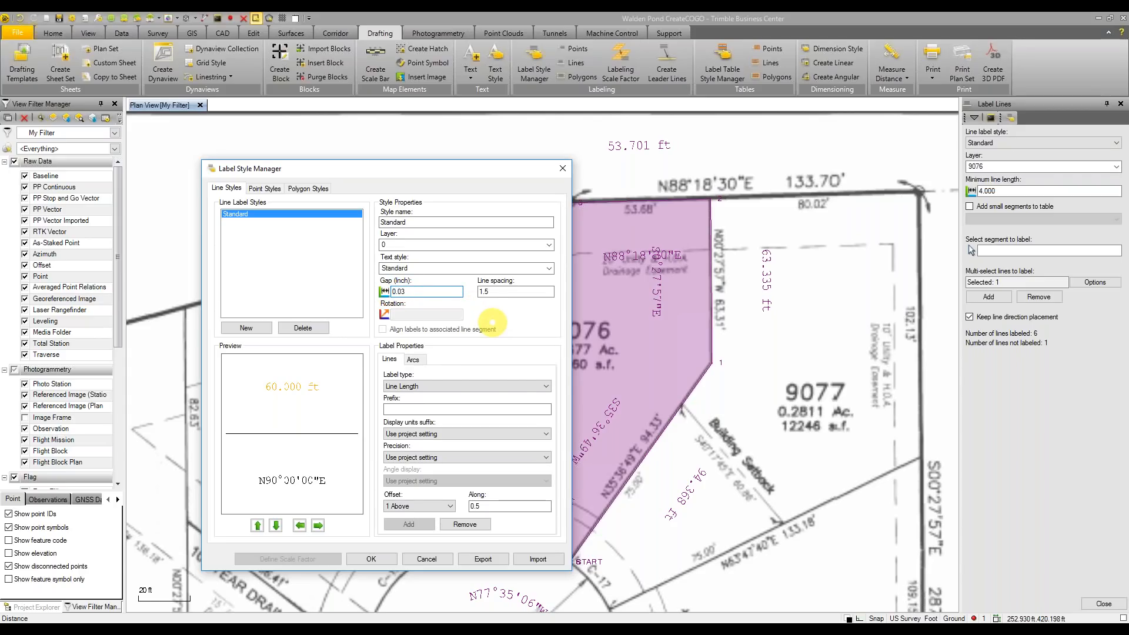
text(0.03)
click(504, 293)
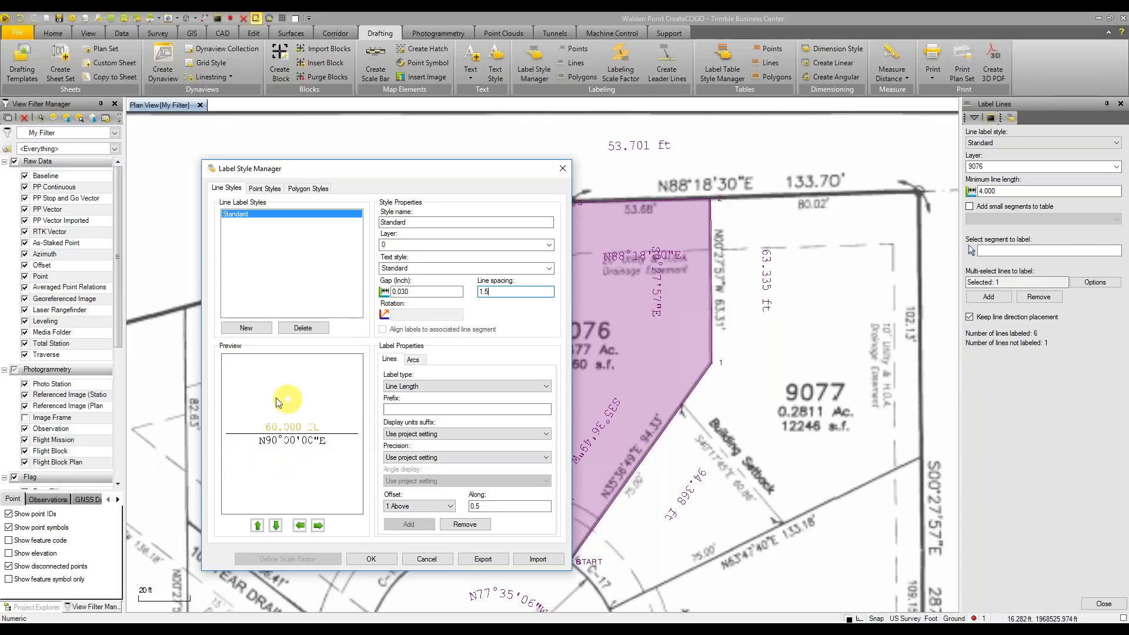
scroll(308, 439, up, 1)
middle_drag(306, 440, 307, 423)
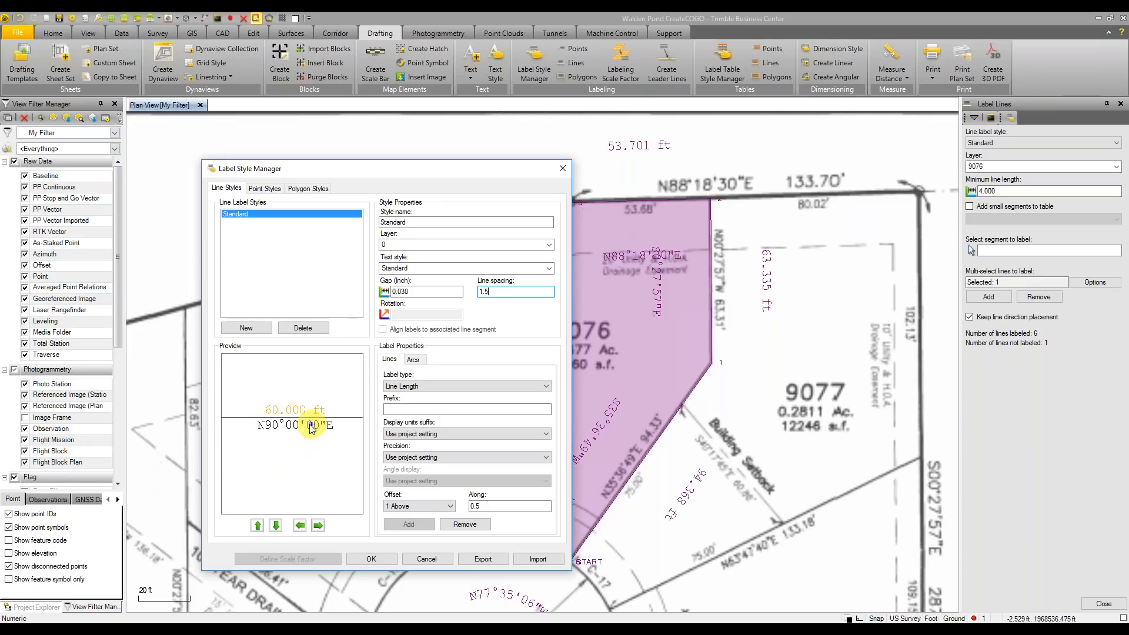
drag(510, 174, 517, 140)
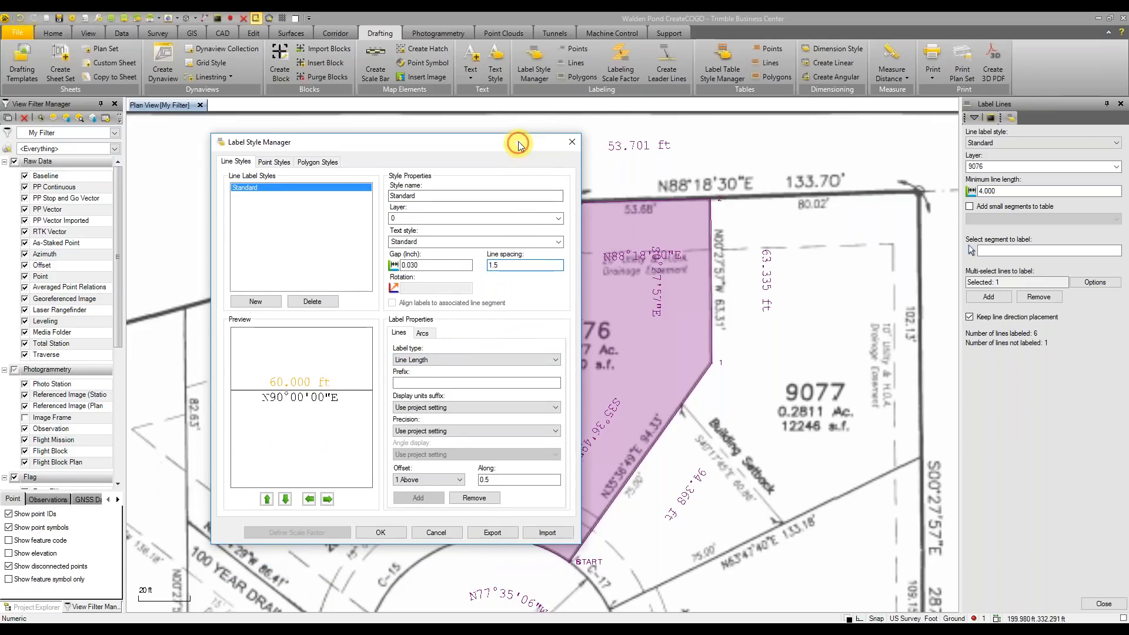
click(381, 525)
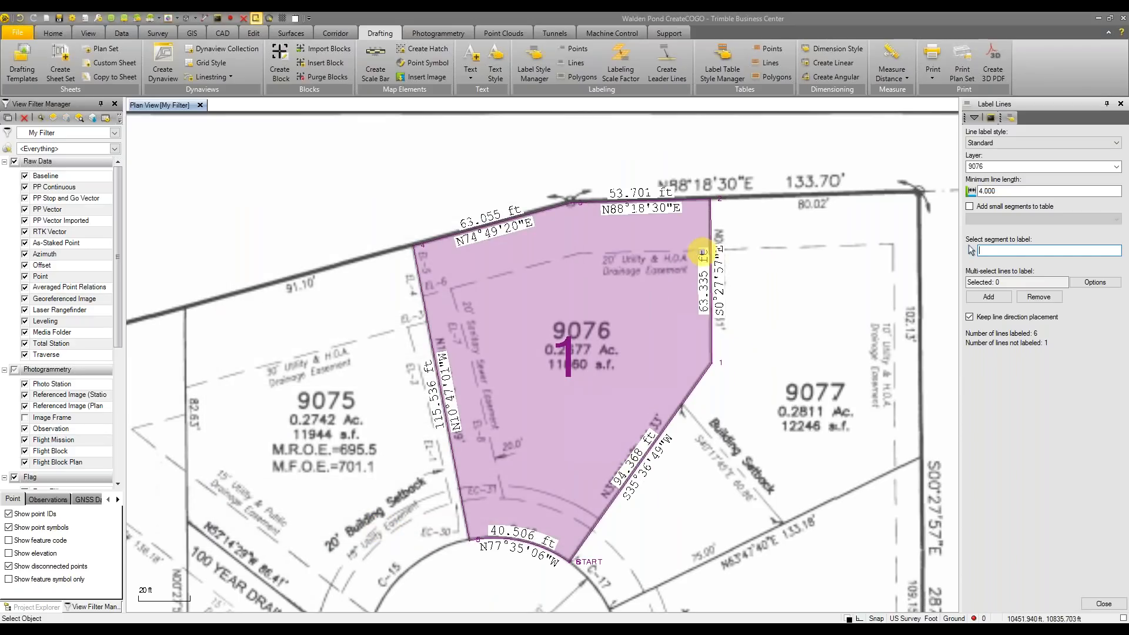
Inspect Lot 9076's labels, then reopen the Label Style Manager beside the lot
scroll(712, 291, up, 1)
scroll(712, 290, up, 1)
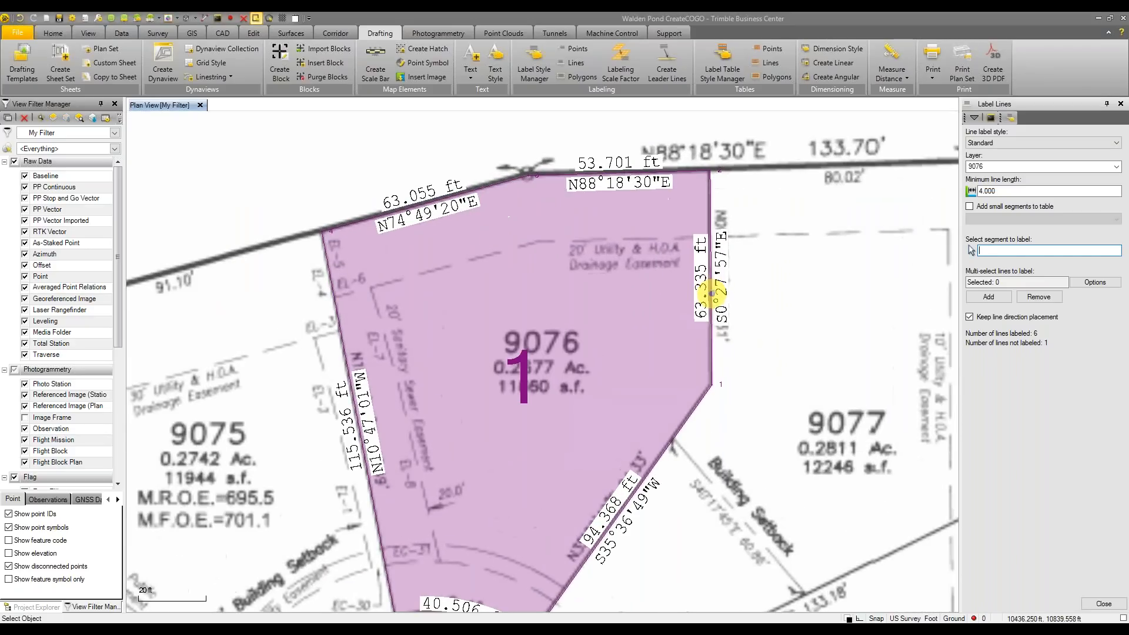
middle_drag(774, 308, 774, 271)
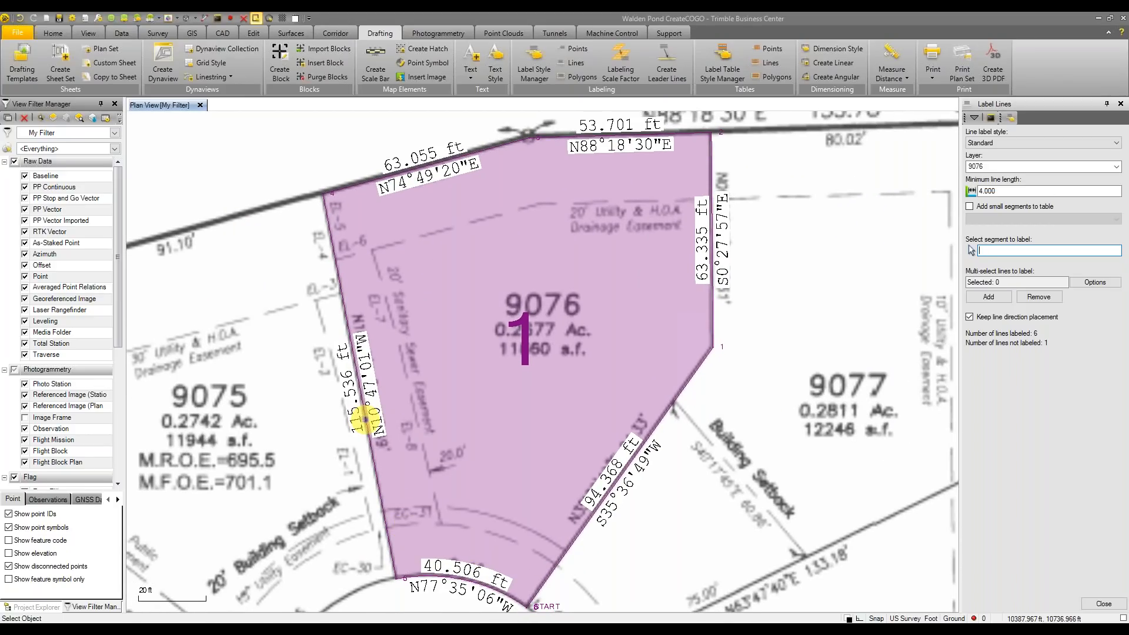
scroll(786, 287, down, 2)
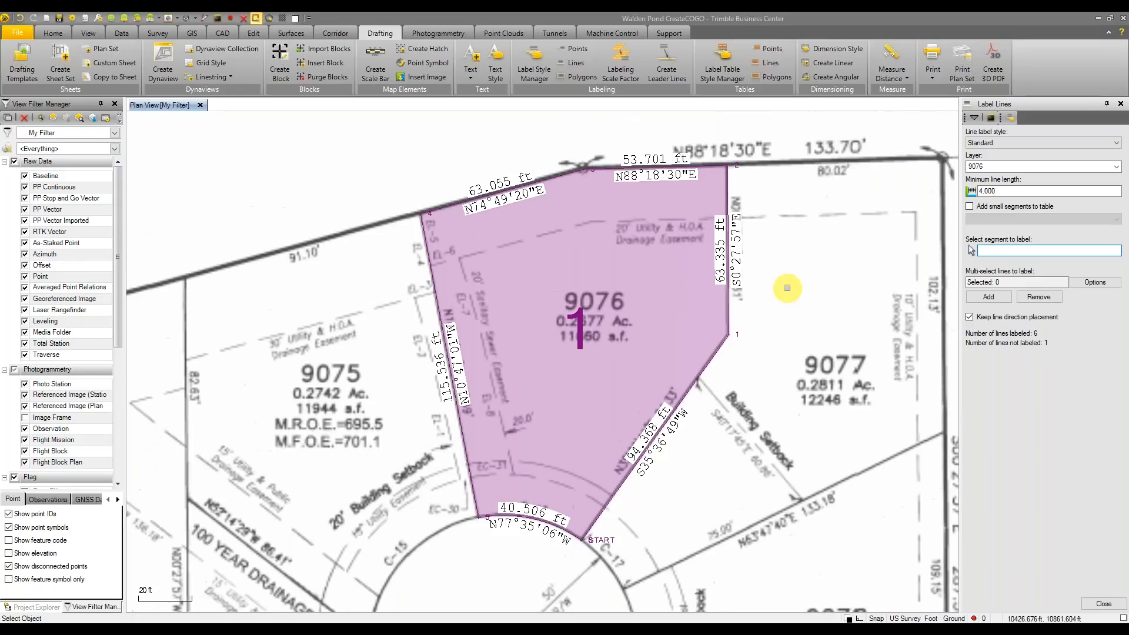
middle_drag(787, 288, 742, 342)
click(534, 67)
click(495, 288)
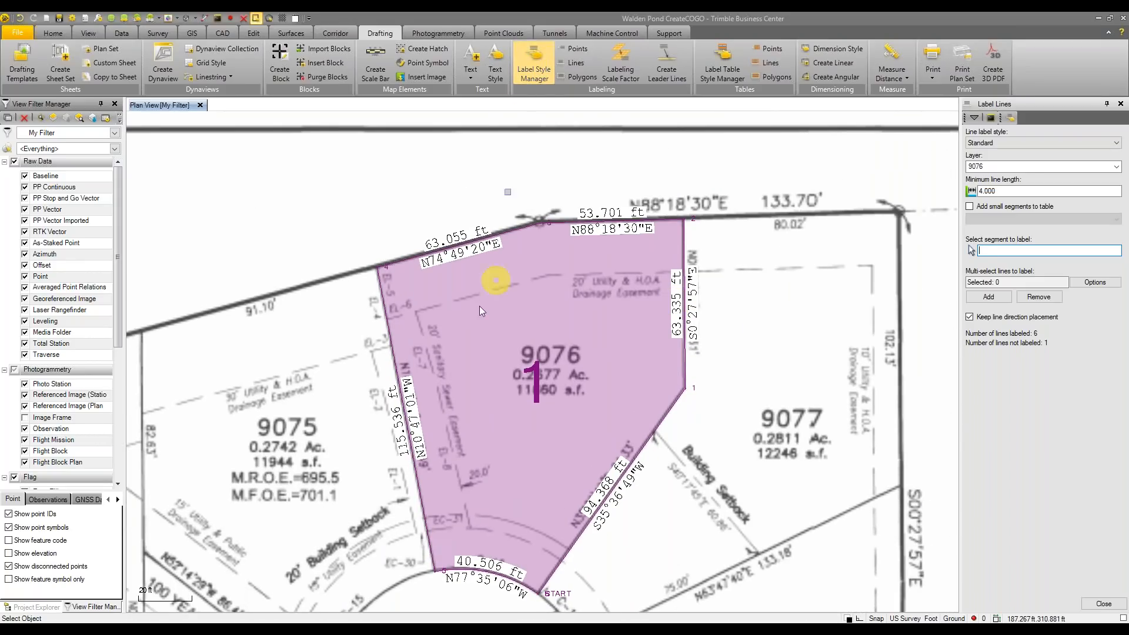
drag(620, 116, 364, 152)
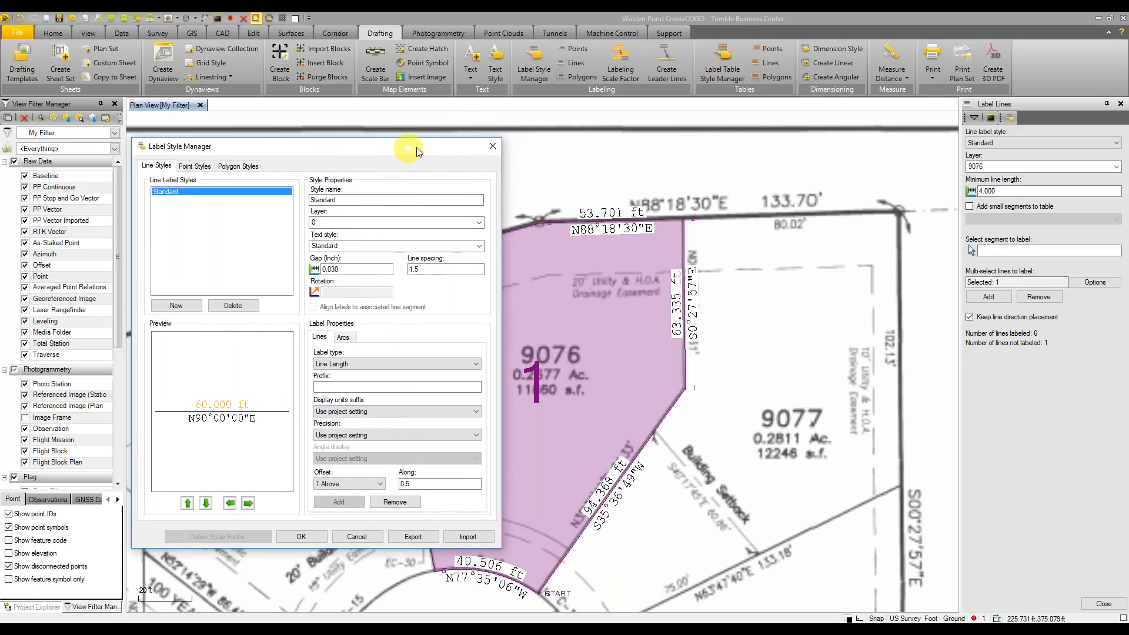
Close the label settings, finish line labeling and relabel the new parcel
click(494, 146)
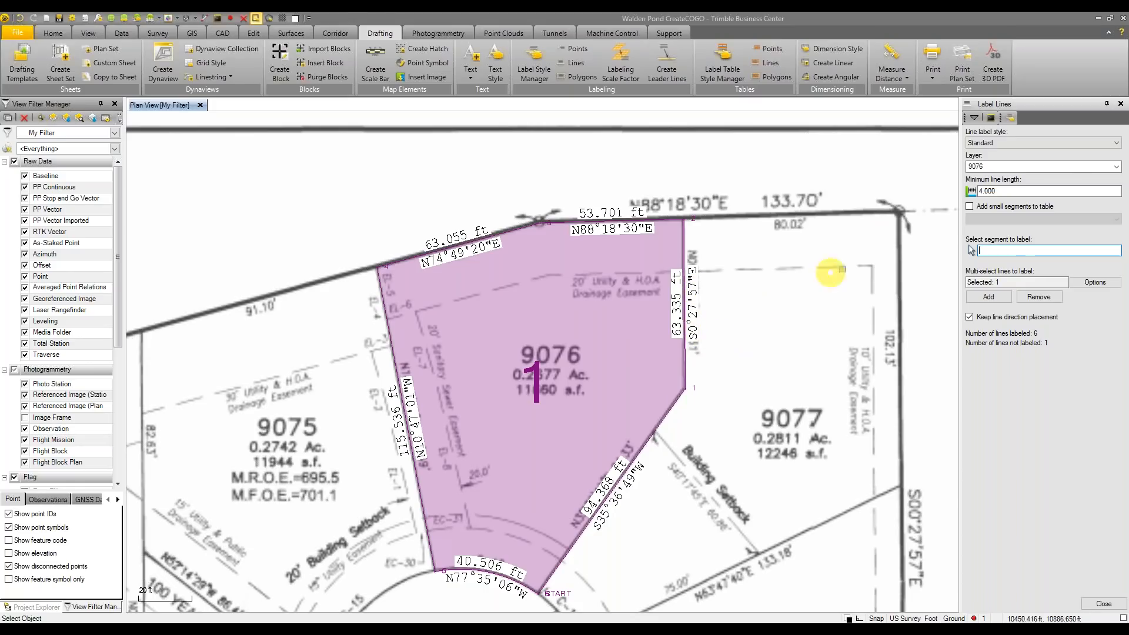
click(1101, 604)
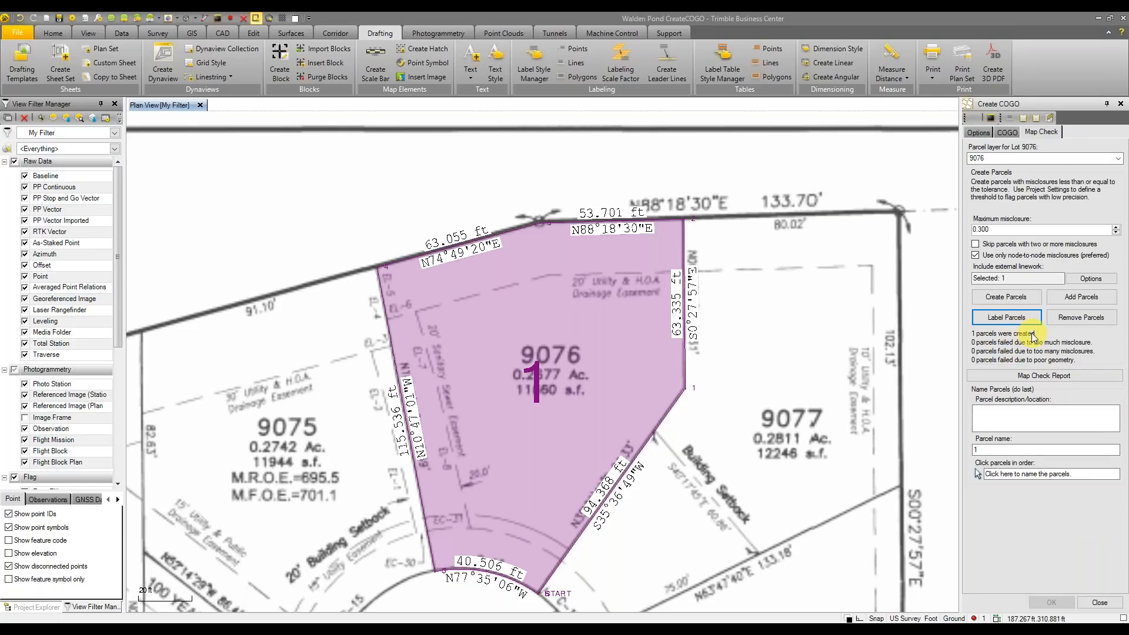
middle_drag(779, 425, 807, 364)
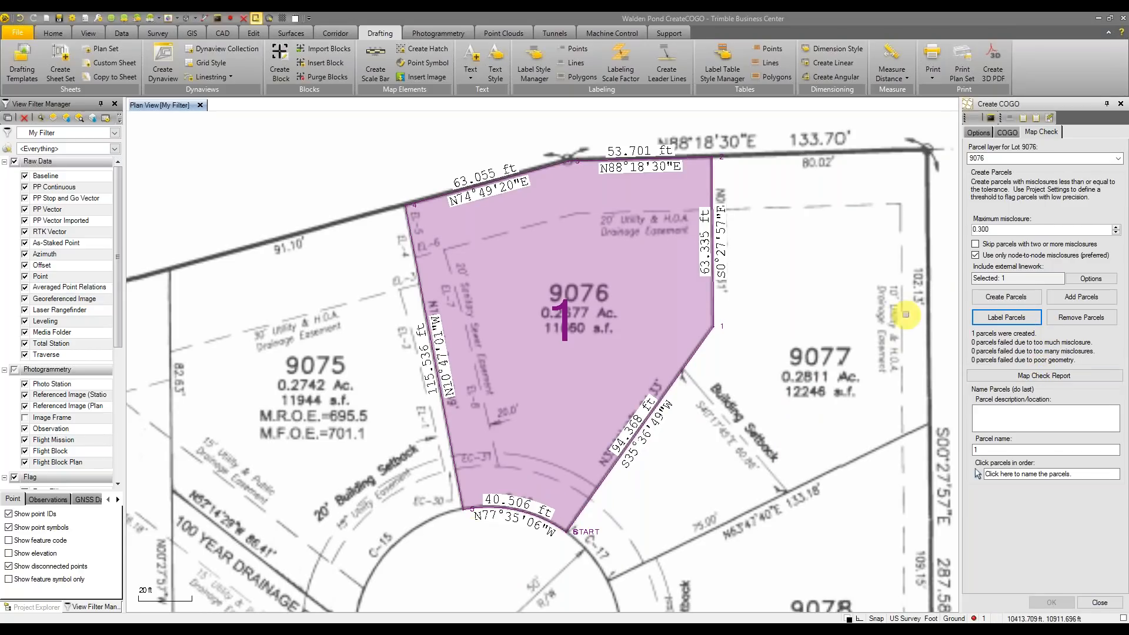
click(1012, 318)
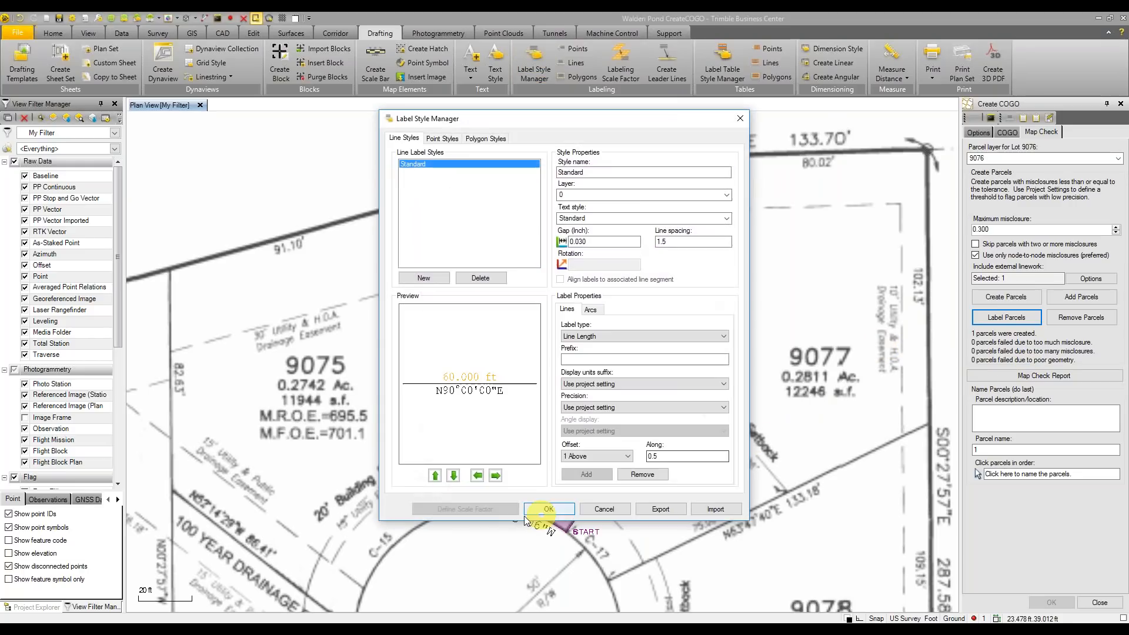
Set the Standard style's arc labels to Arc Chord Bearing and apply
drag(598, 117, 312, 138)
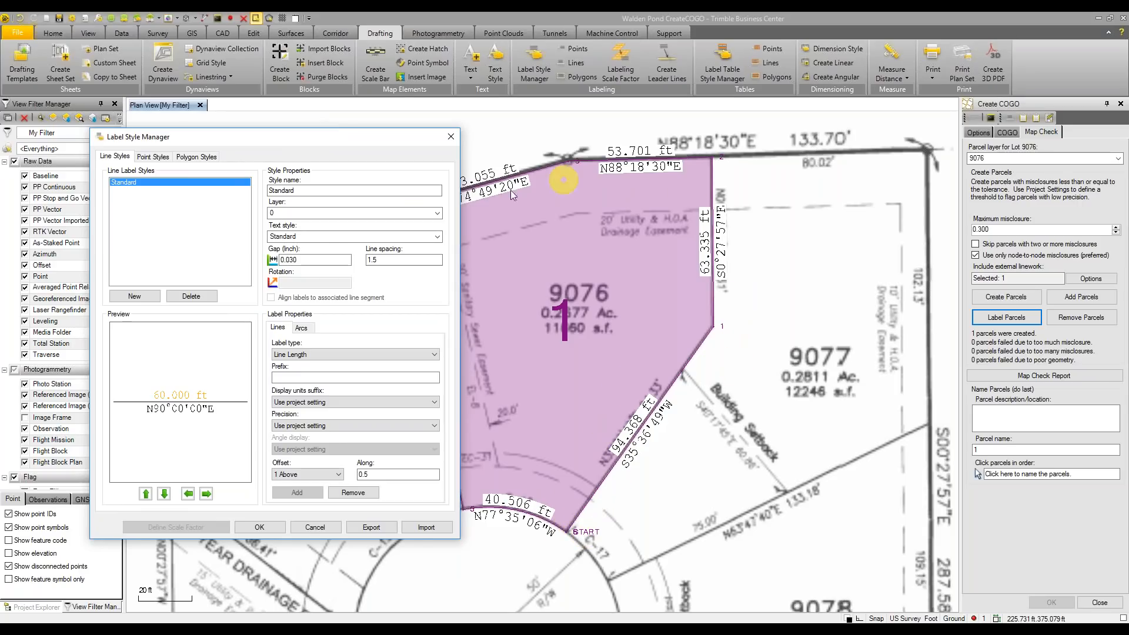
click(300, 328)
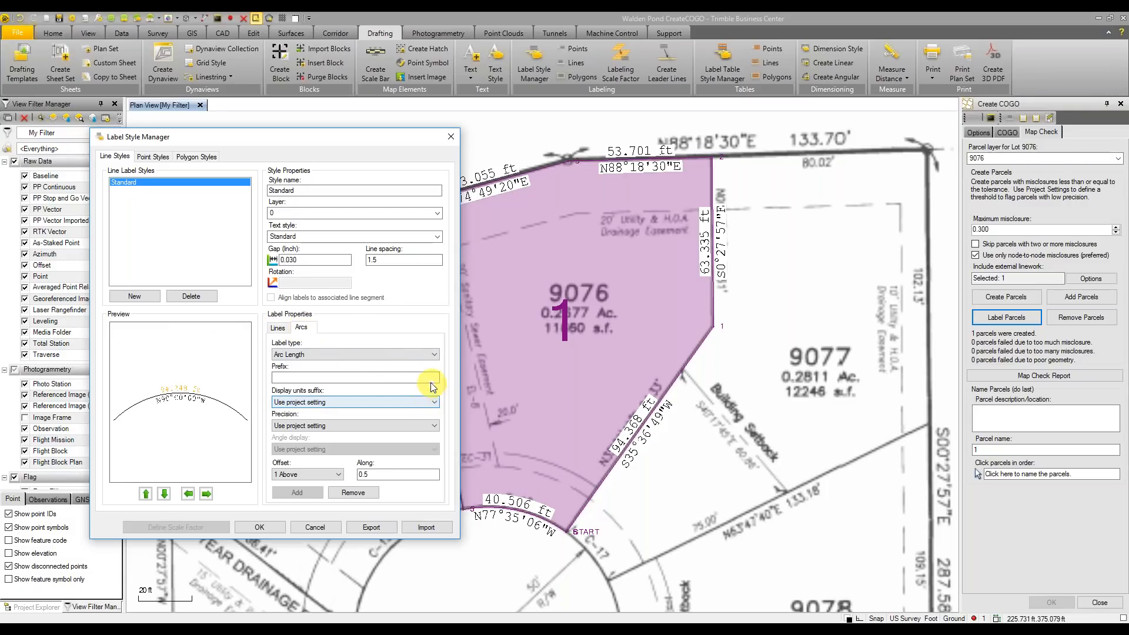
click(353, 354)
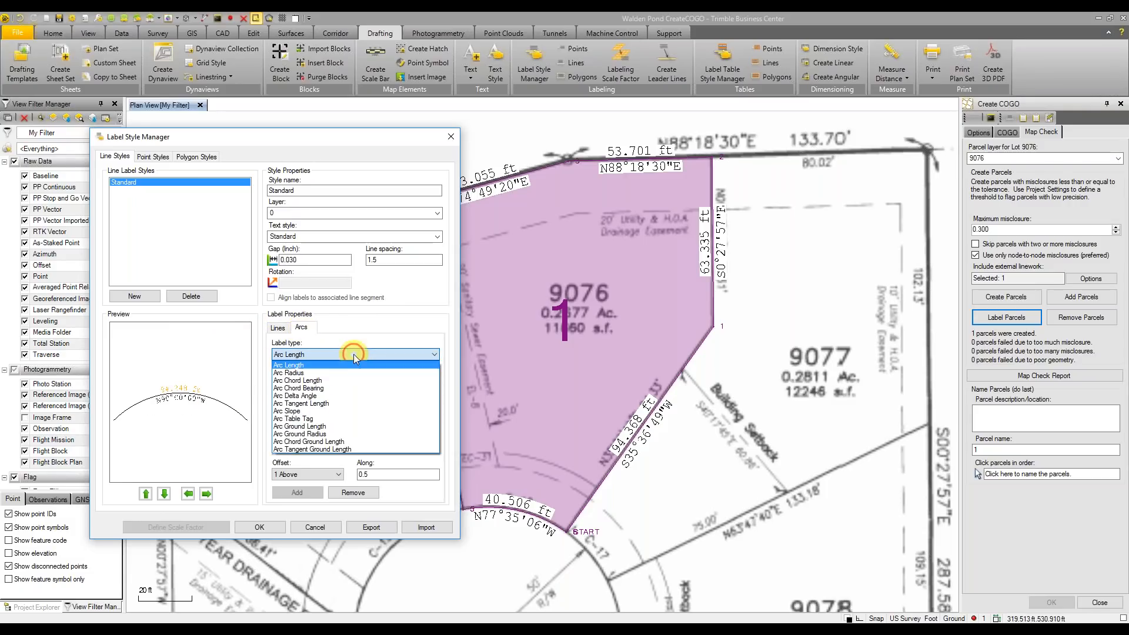
click(338, 390)
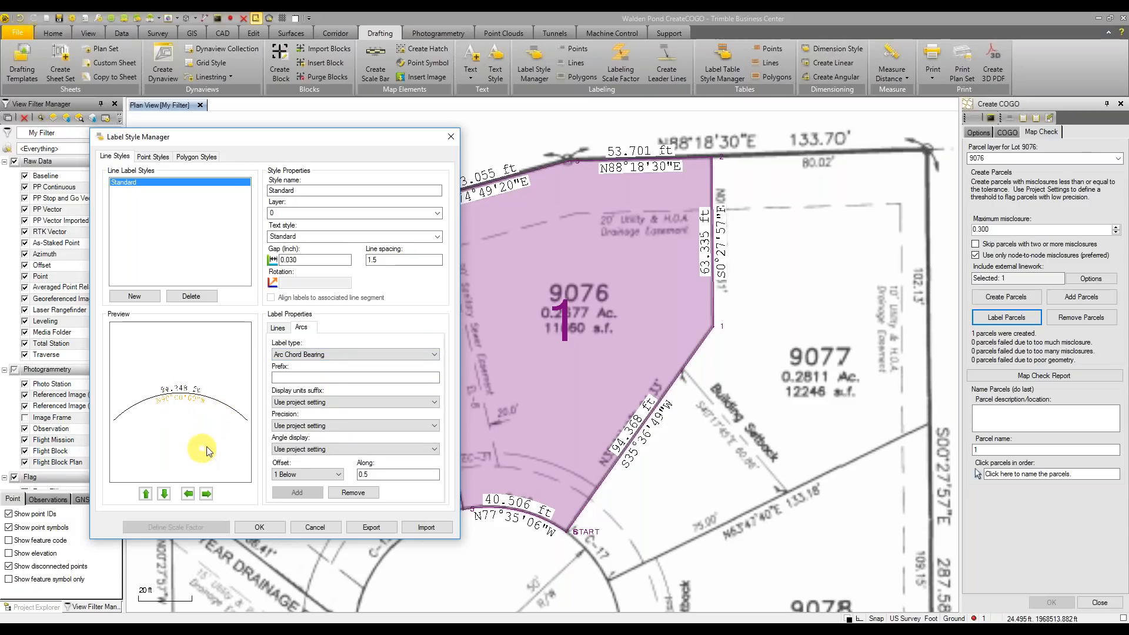
click(259, 527)
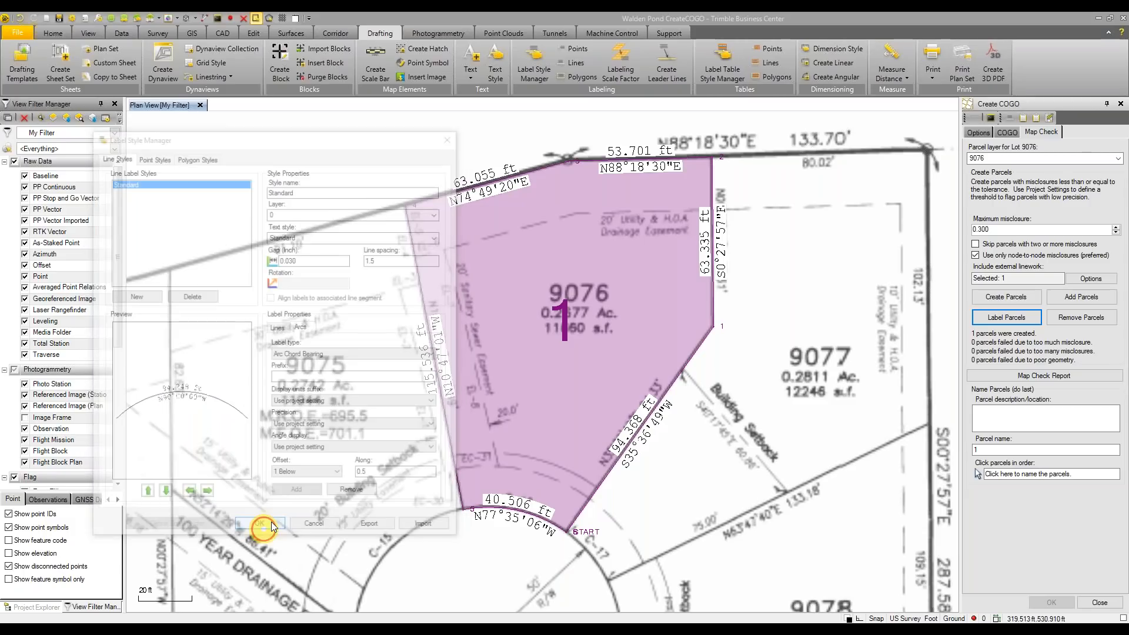
Run the Map Check Report and flip between it and the plan view
click(1025, 379)
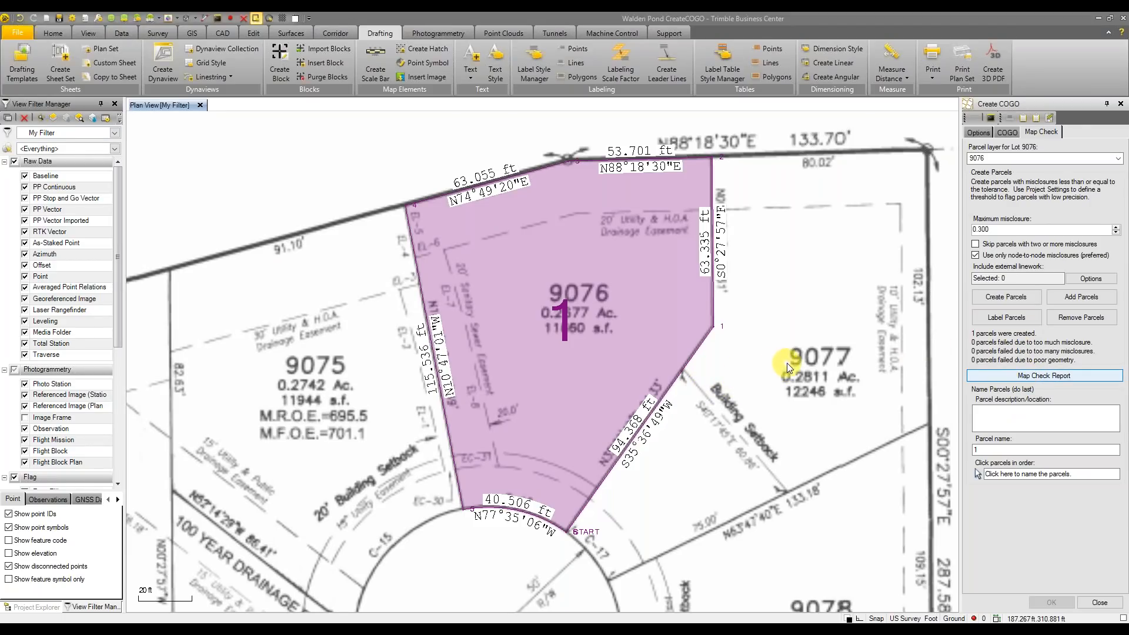
click(181, 111)
click(226, 106)
Add an Arc Radius label placed 2 below arcs in the Standard line label style
click(181, 111)
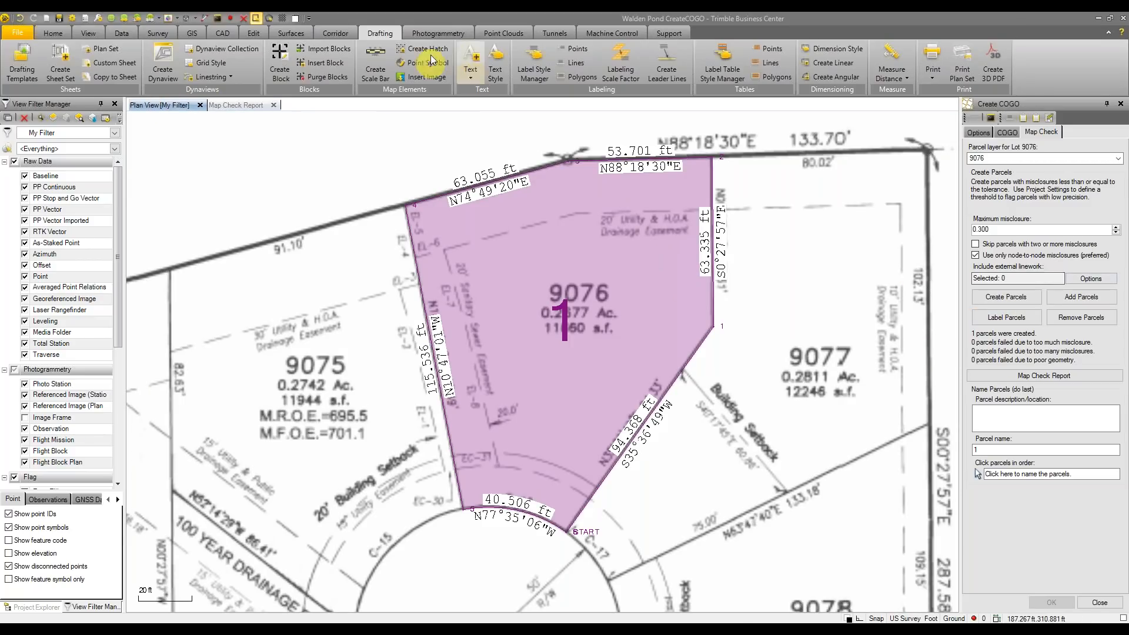
click(532, 70)
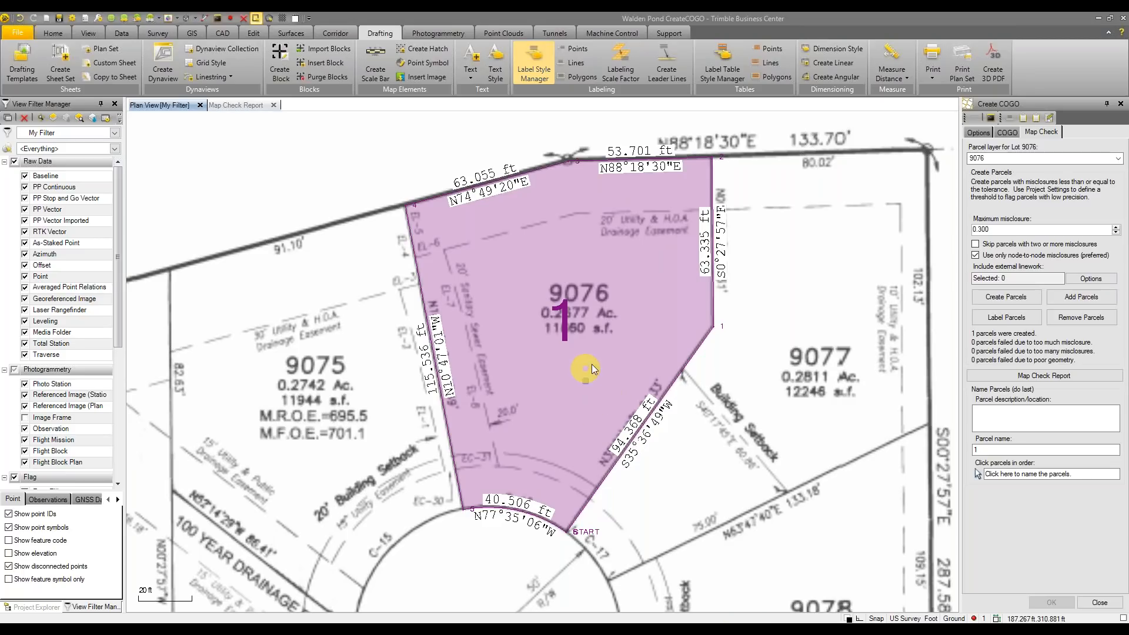
click(591, 309)
click(674, 336)
click(603, 355)
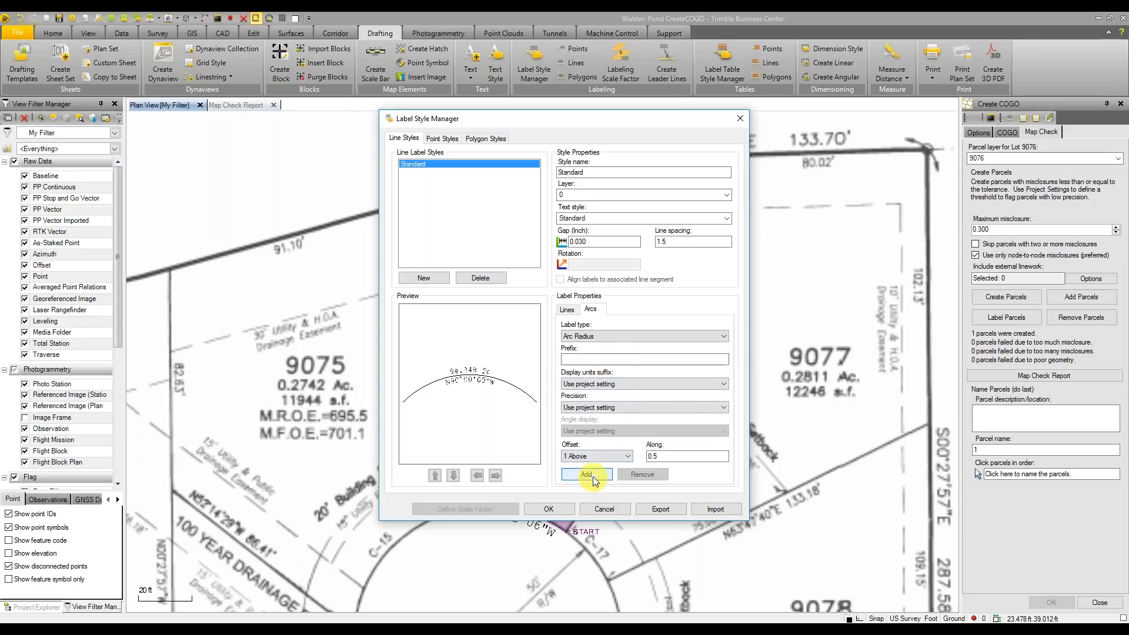
click(601, 457)
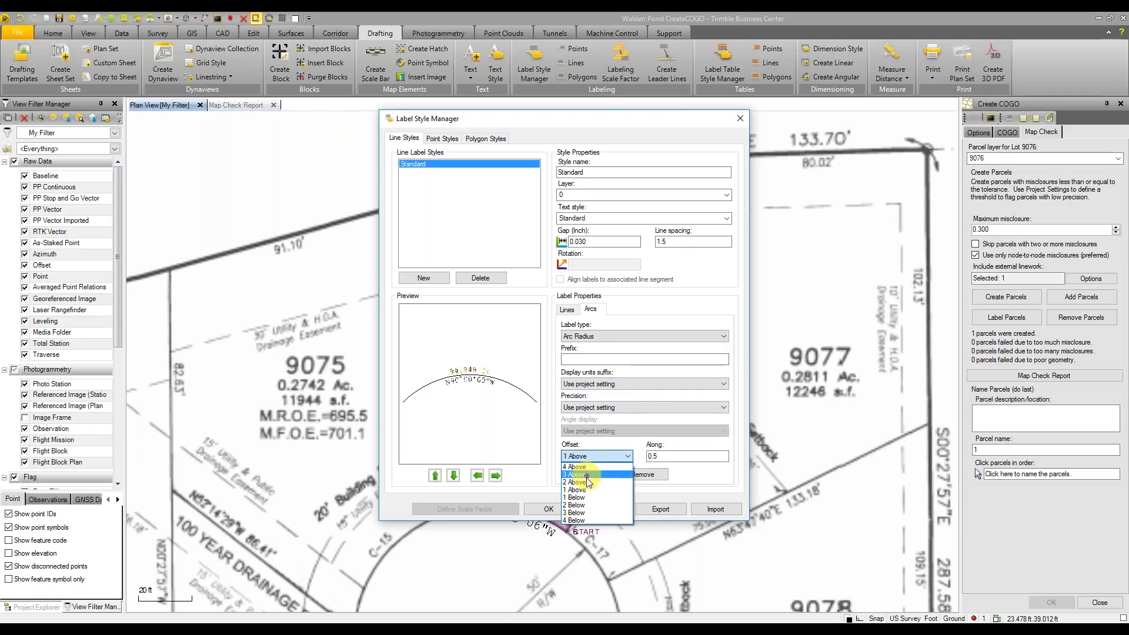
click(587, 504)
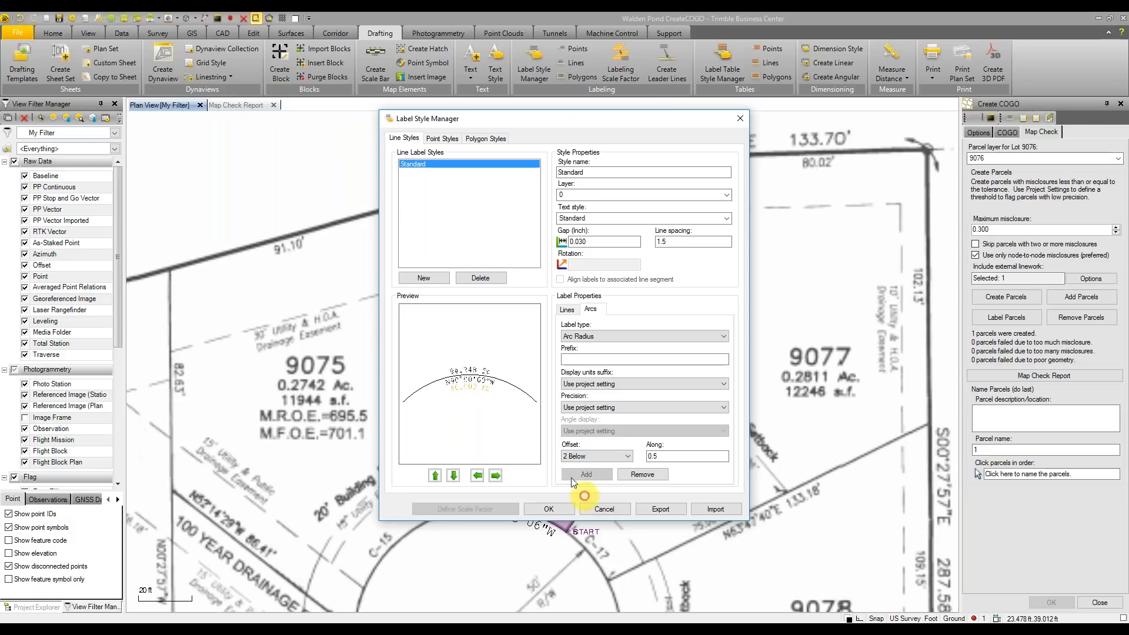
click(548, 508)
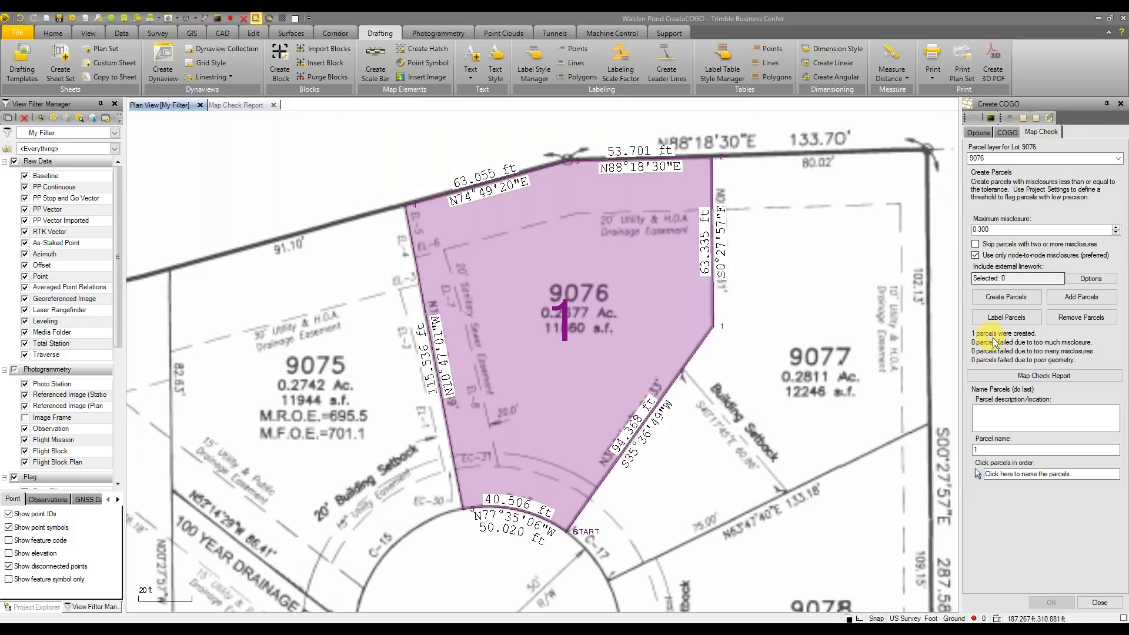
click(1017, 375)
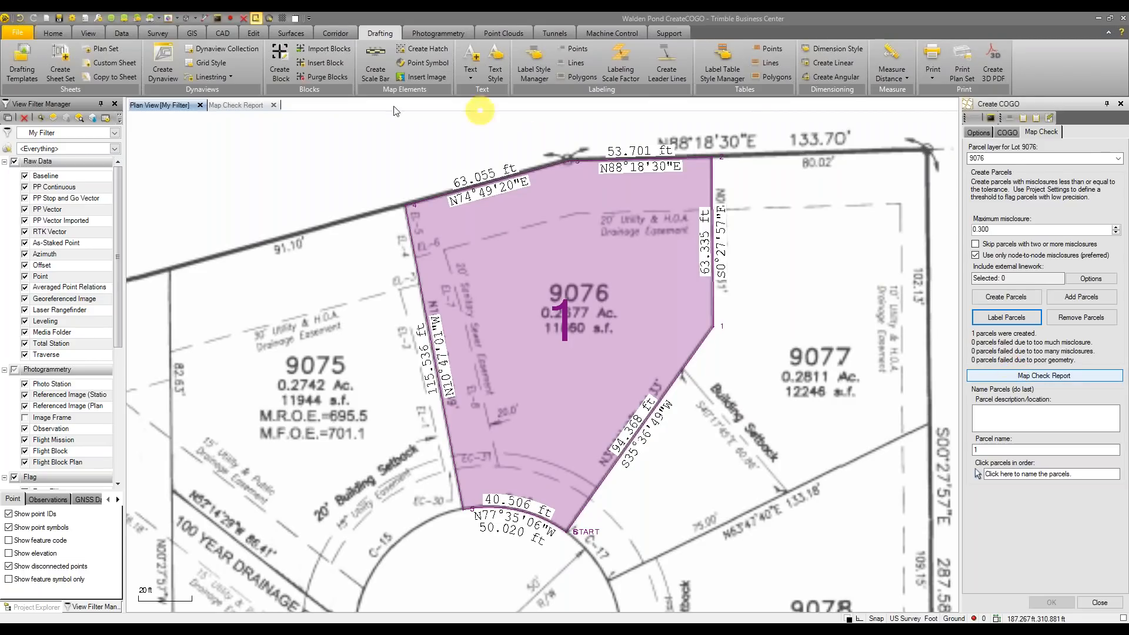
Review Map Check Report(2): 0.014 ft misclosure, 1:31424 precision, 11,667.8 sq ft area
click(261, 107)
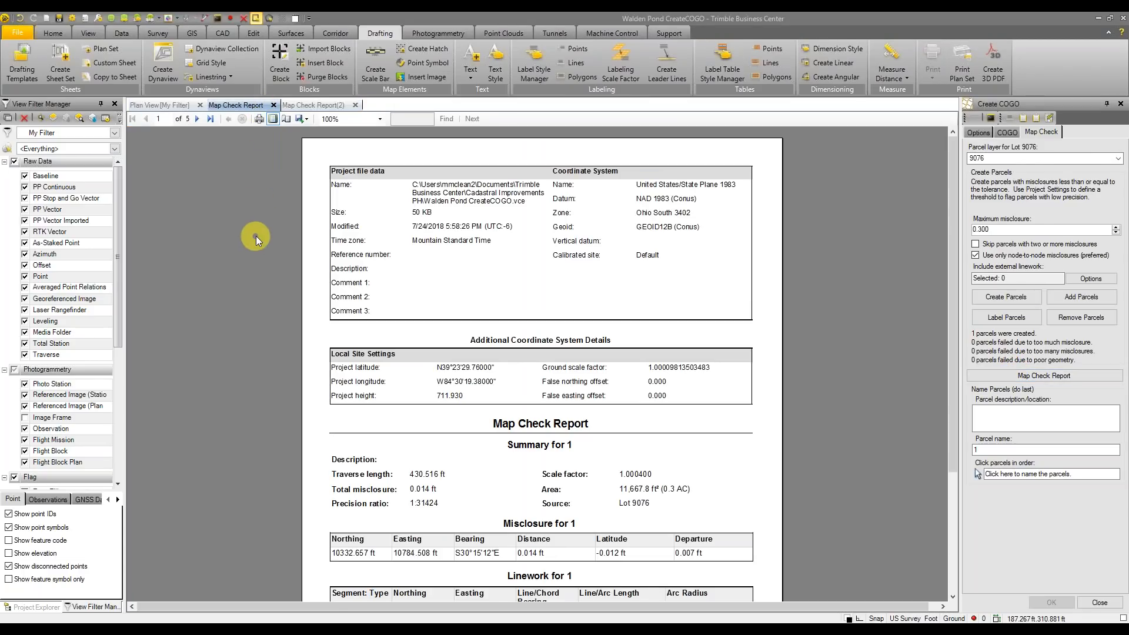
click(328, 105)
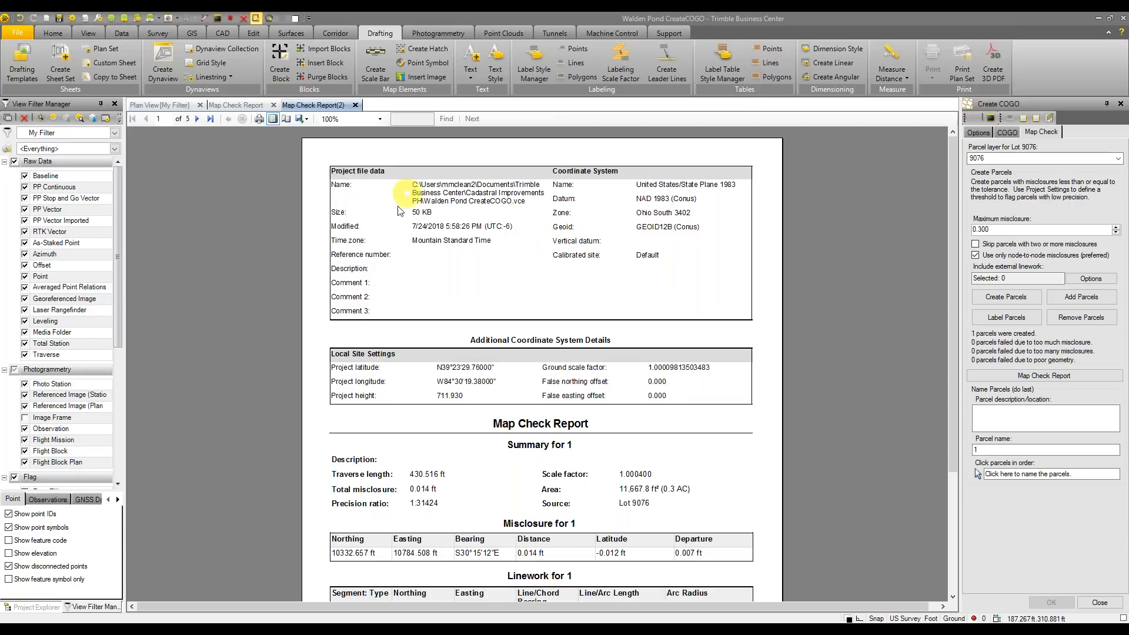
scroll(803, 290, down, 2)
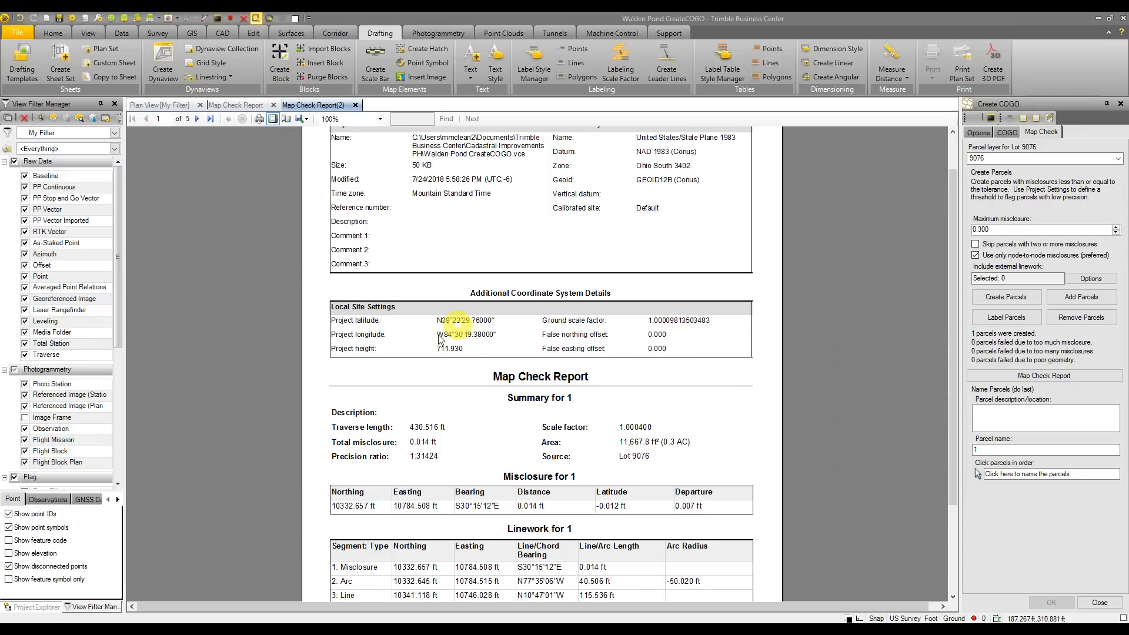
scroll(844, 342, down, 4)
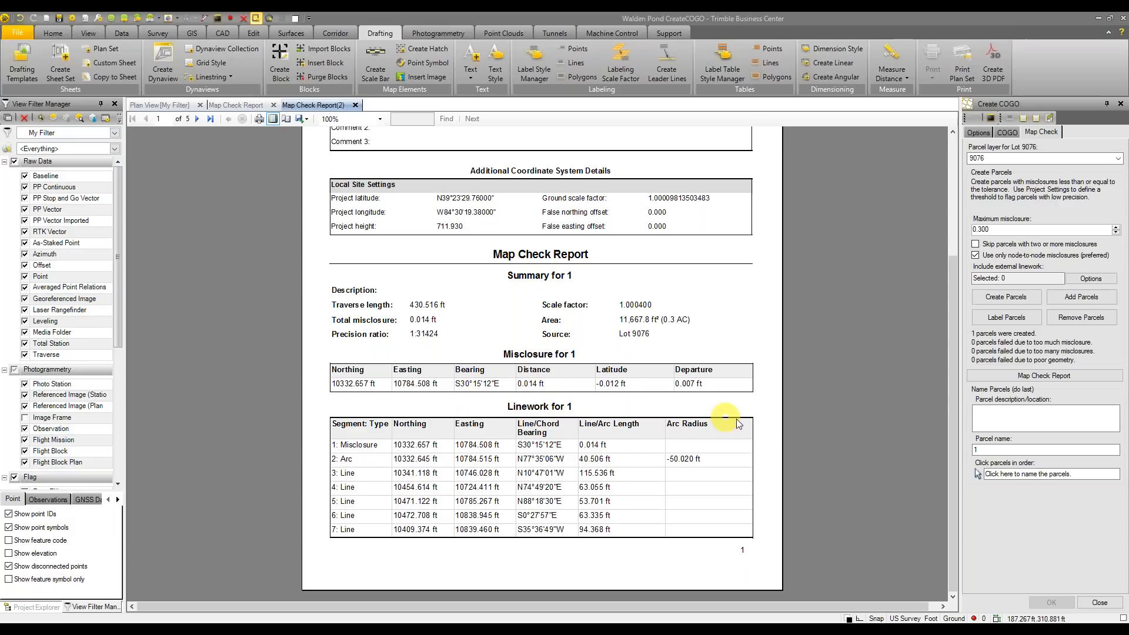
scroll(835, 440, down, 3)
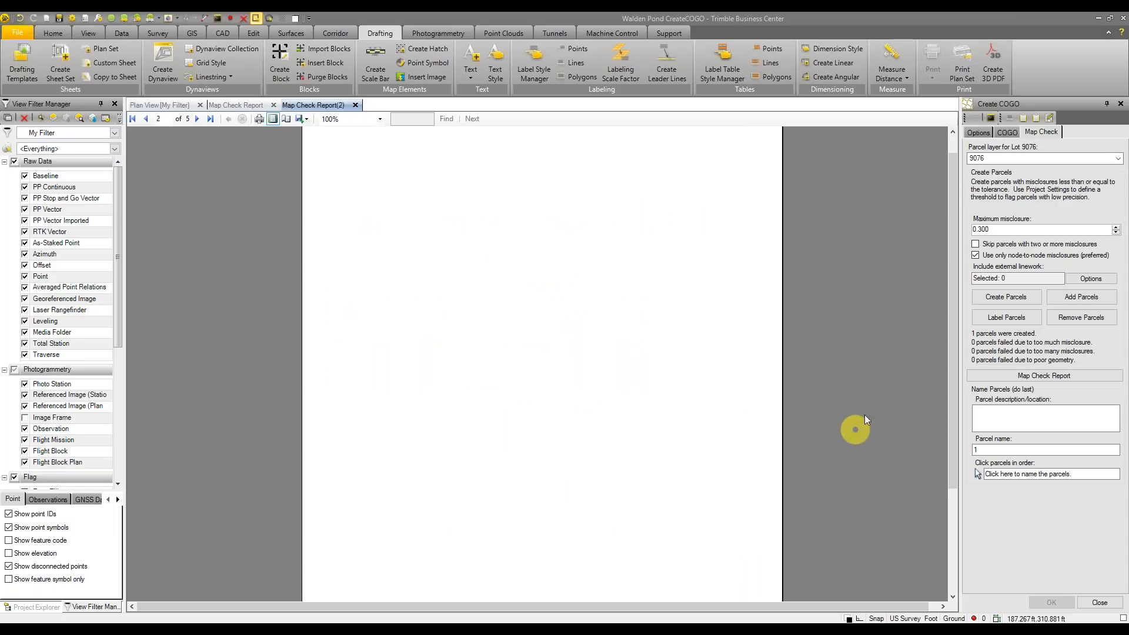
Scroll to the report's Labeling Precision Misclosure page, then return to the Plan View [My Filter] drawing
scroll(926, 382, down, 5)
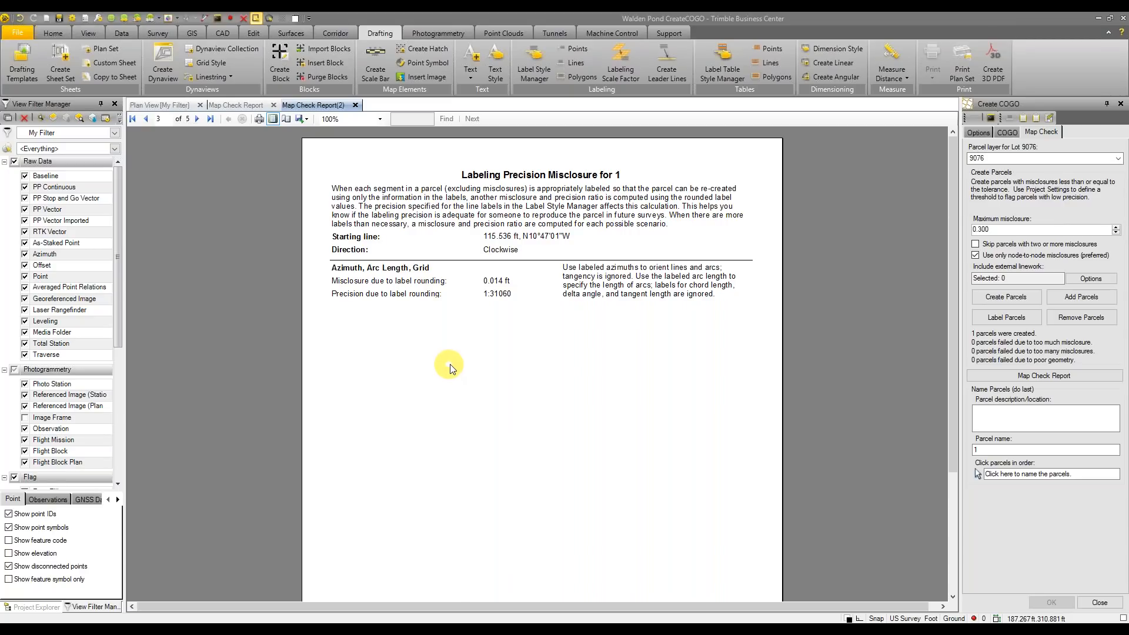
click(165, 104)
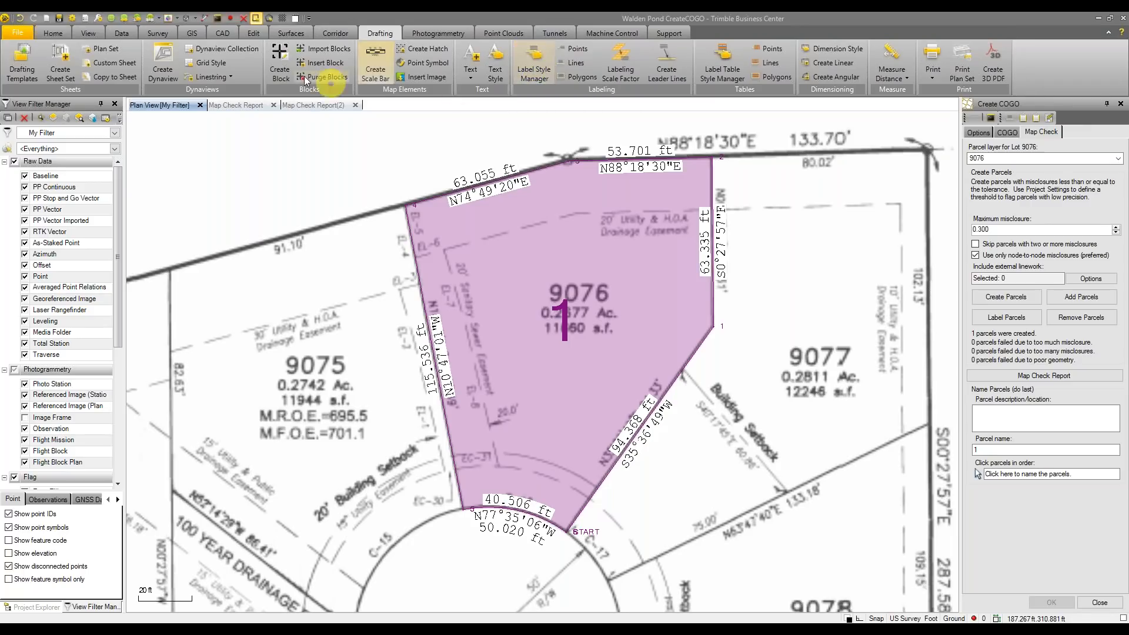
Compare the new and first map check reports, then go back to the plan showing parcel 1
click(314, 105)
scroll(786, 308, down, 10)
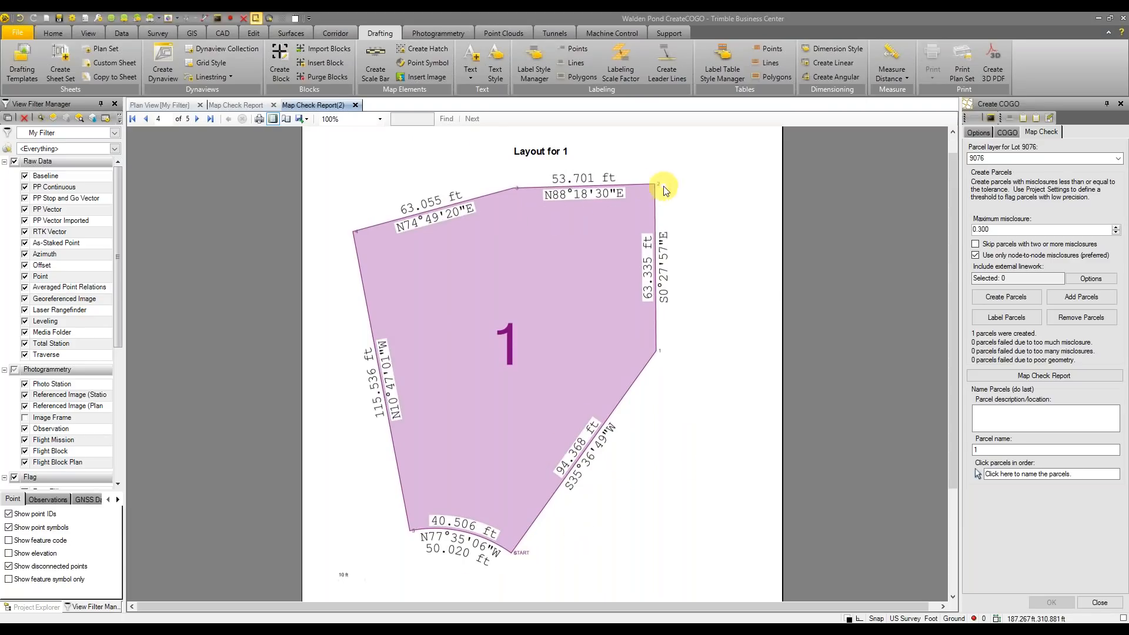
mouse_move(950, 341)
mouse_down()
mouse_move(950, 404)
mouse_move(954, 347)
mouse_up()
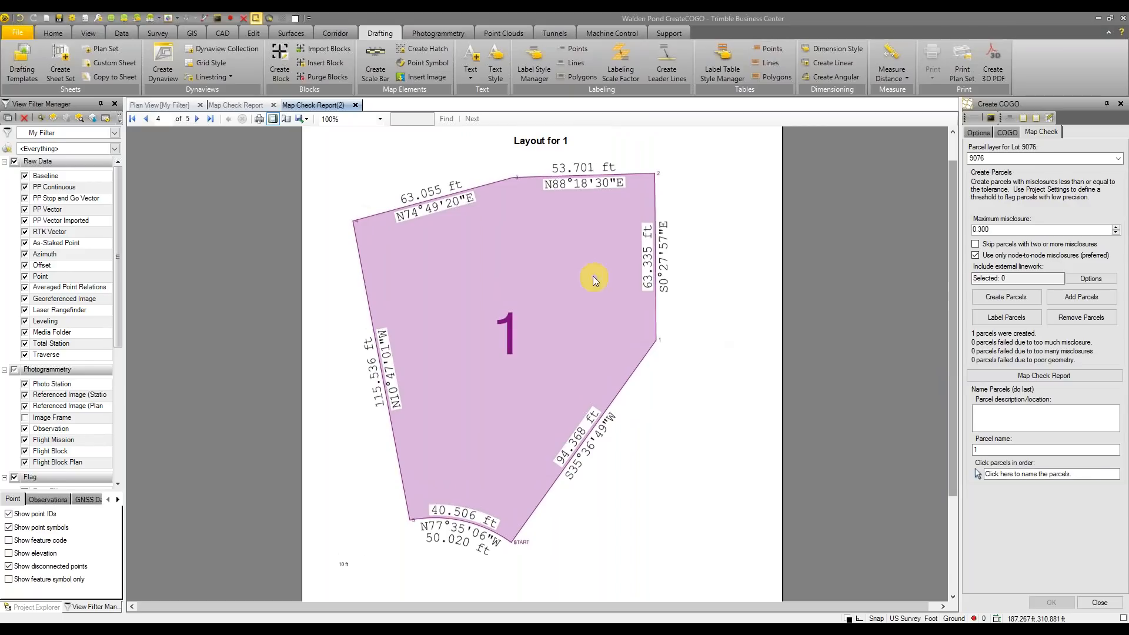
click(244, 104)
click(154, 105)
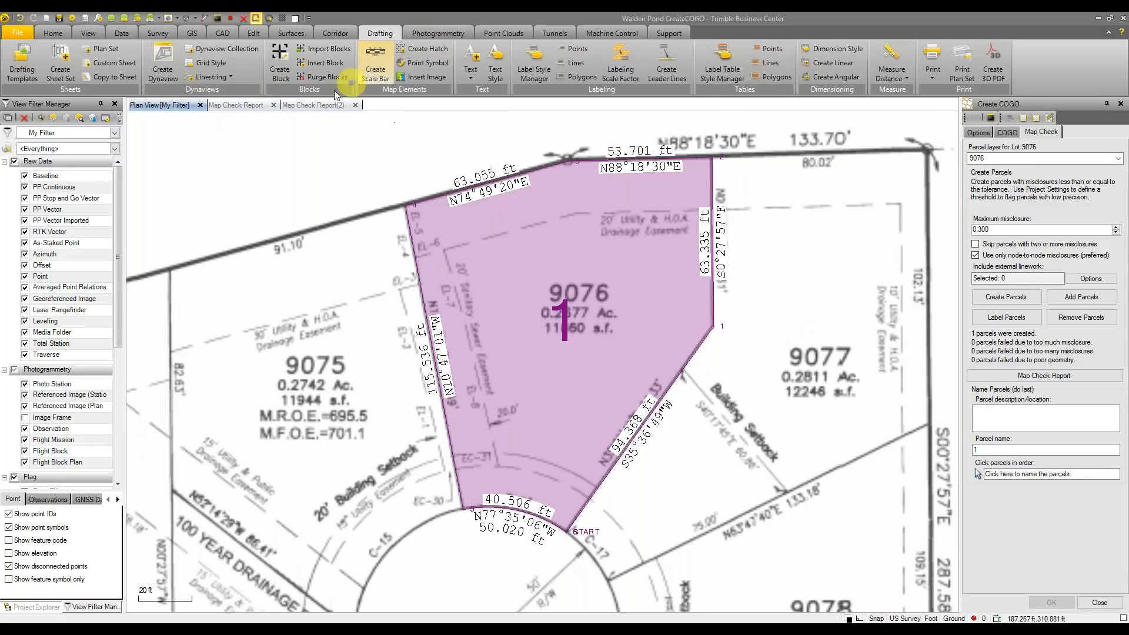
click(231, 104)
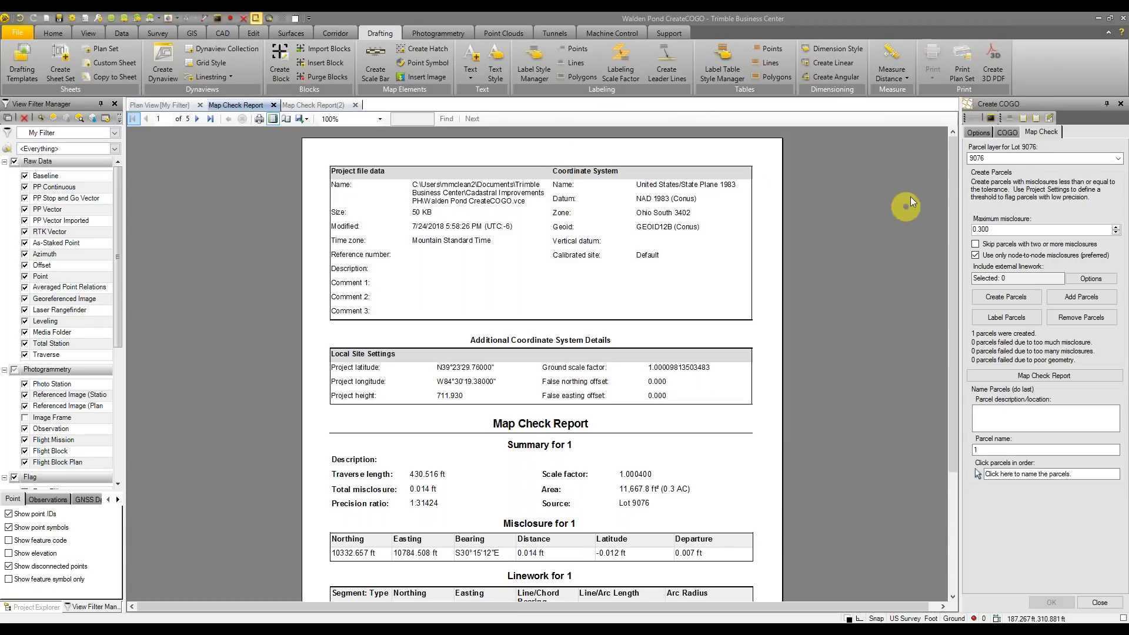
drag(956, 180, 940, 314)
scroll(779, 295, down, 3)
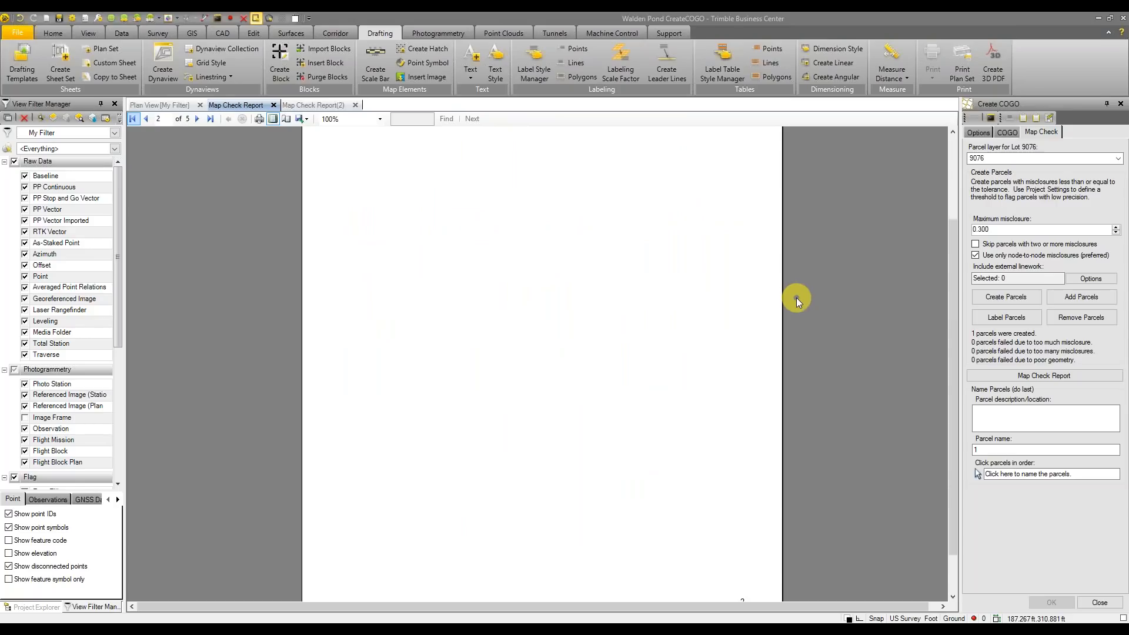
scroll(797, 294, down, 3)
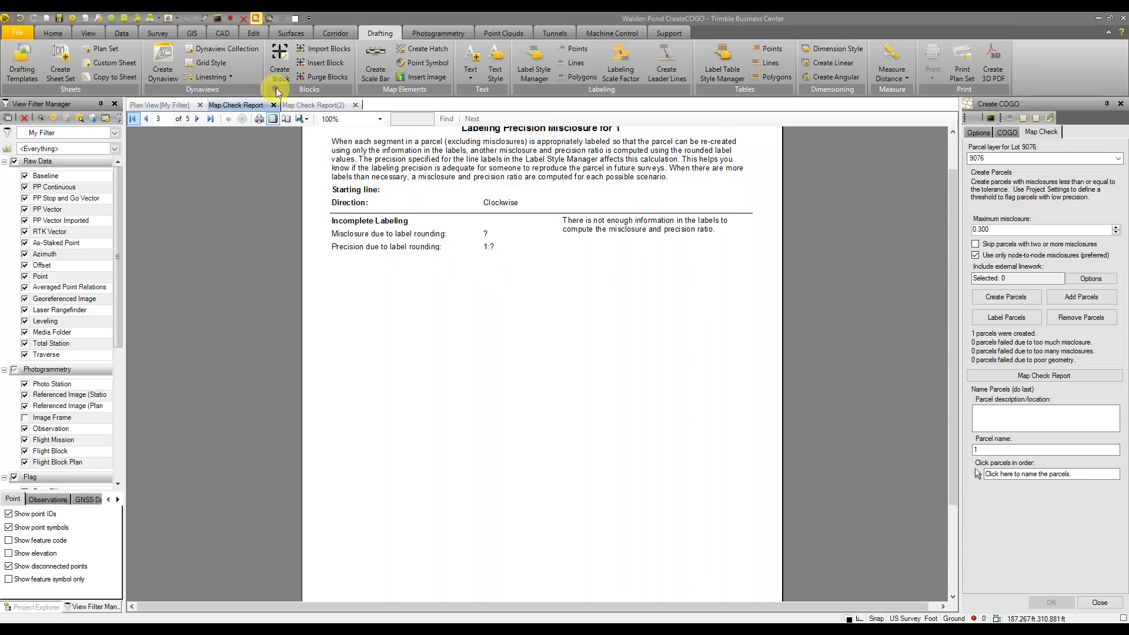
click(175, 106)
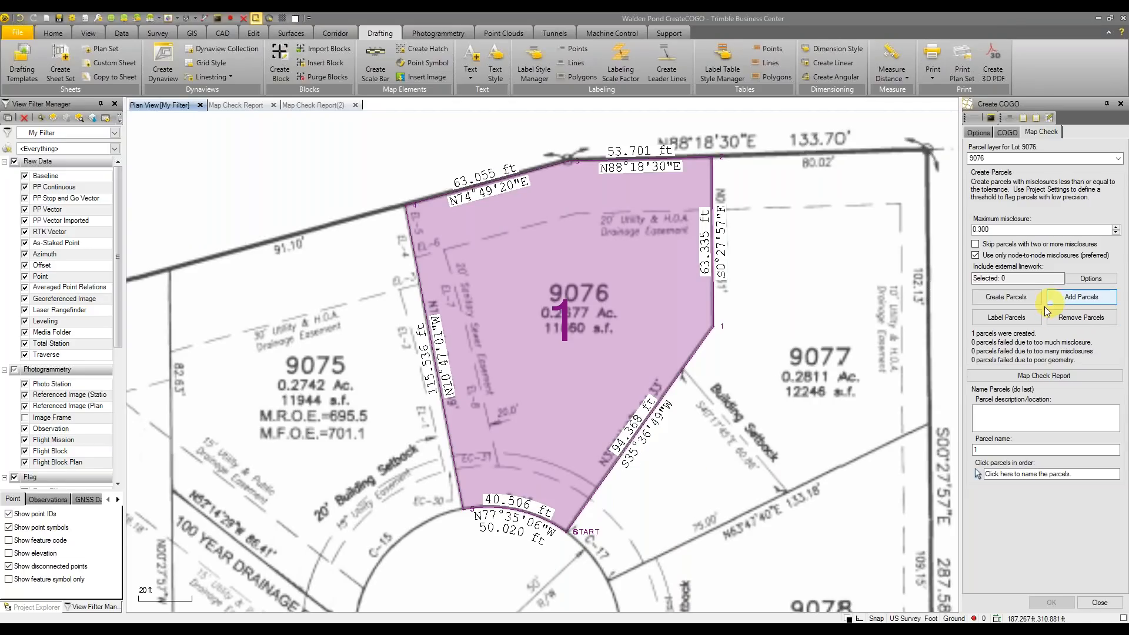
Uncheck the Walden Pond georeferenced image and centre parcel 1 in the plan view
click(544, 77)
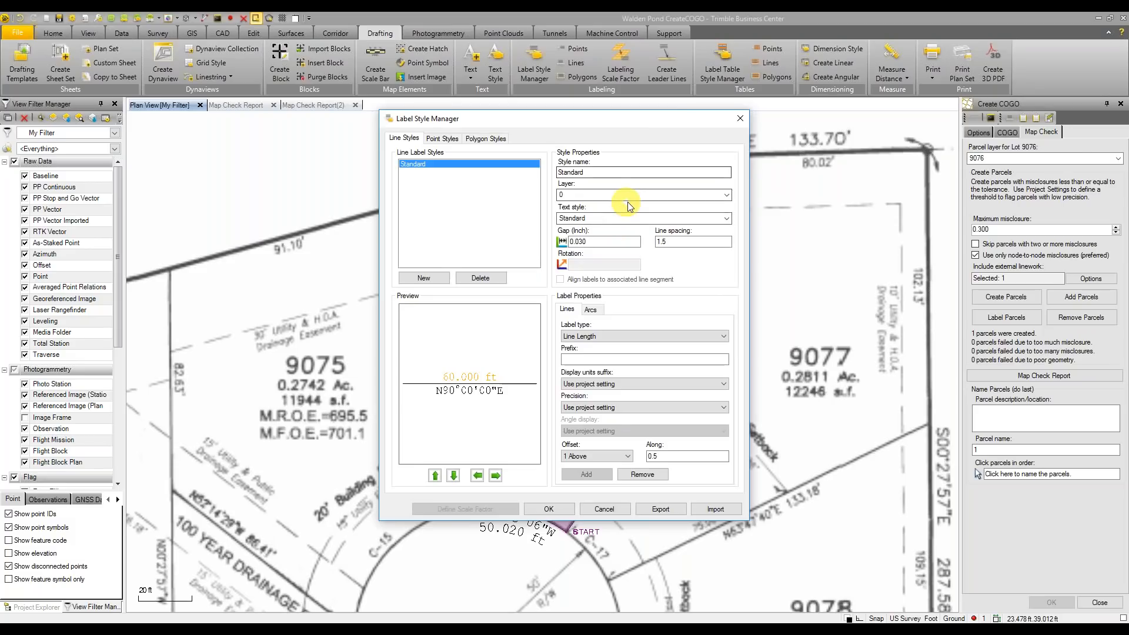
drag(630, 122, 803, 135)
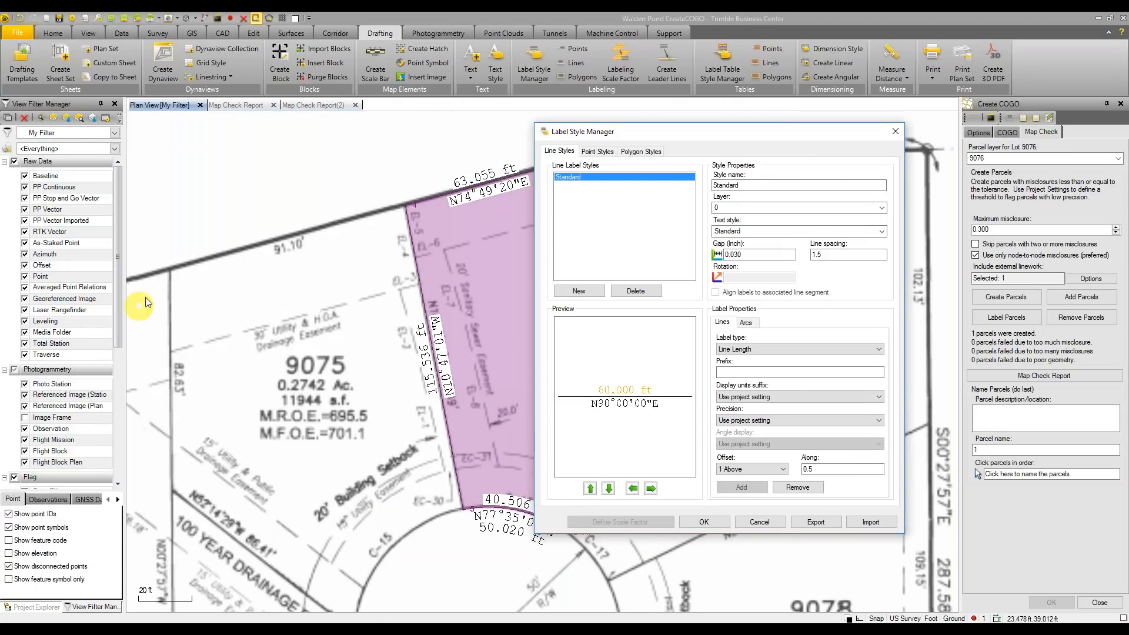
click(895, 131)
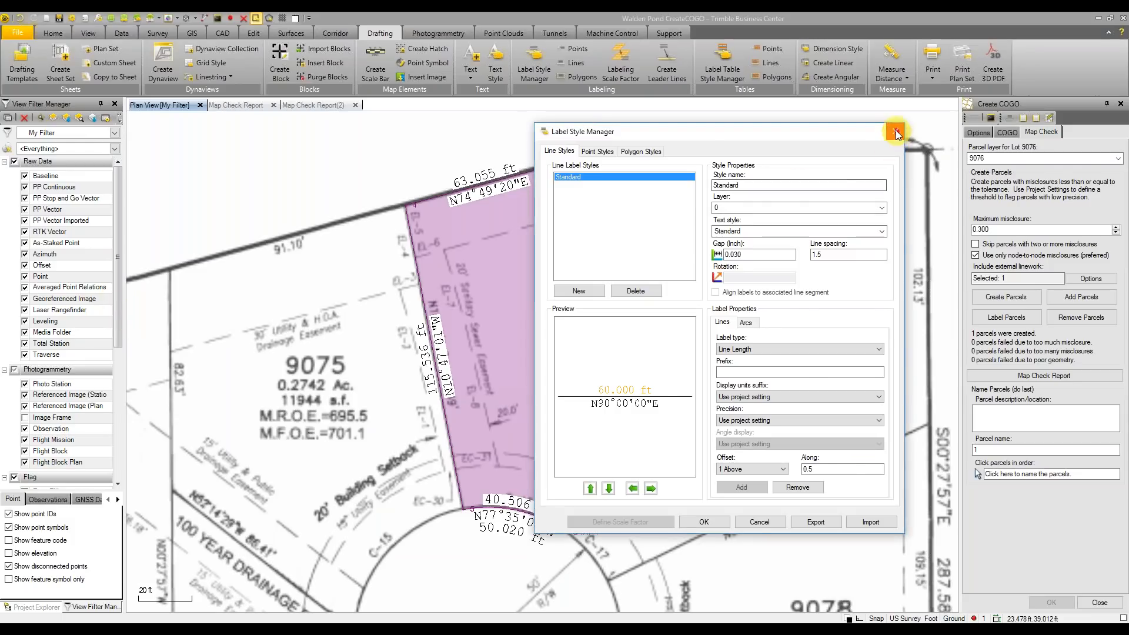
scroll(65, 323, down, 5)
click(26, 481)
click(24, 481)
middle_drag(388, 340, 314, 368)
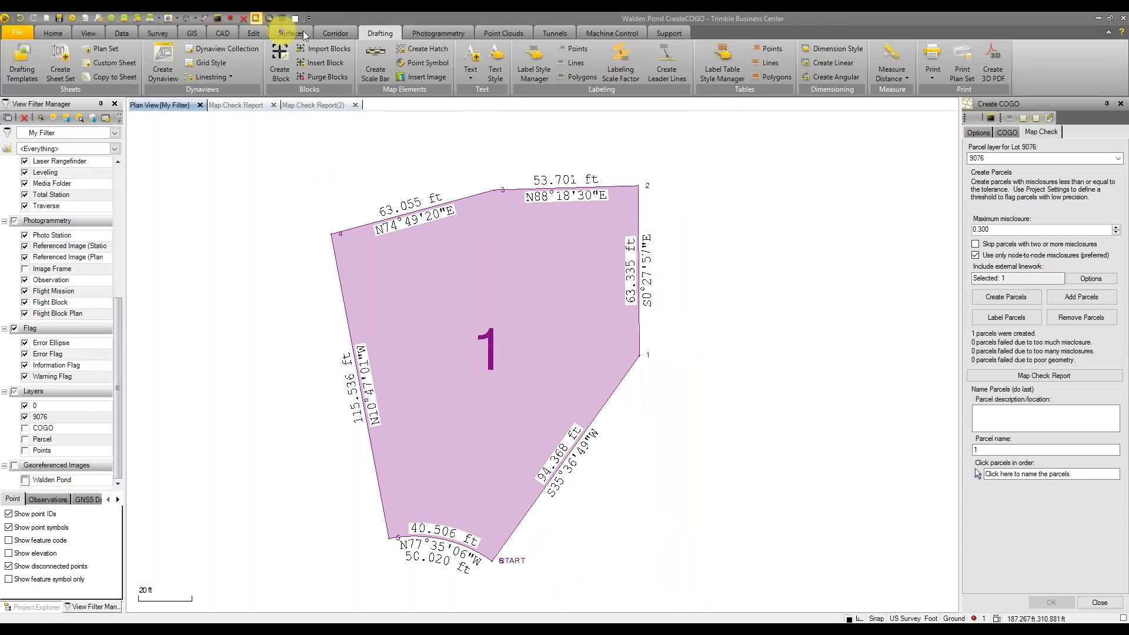
click(525, 73)
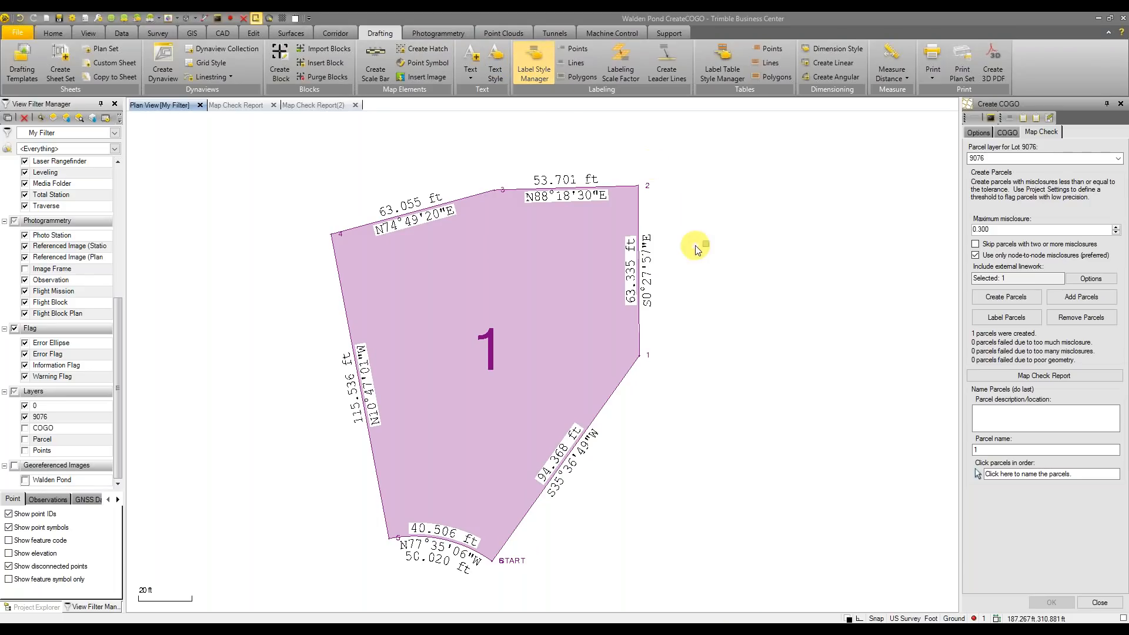
Add a Line Ground Length label, offset 2 Above, to the Standard line label style
drag(631, 118, 661, 151)
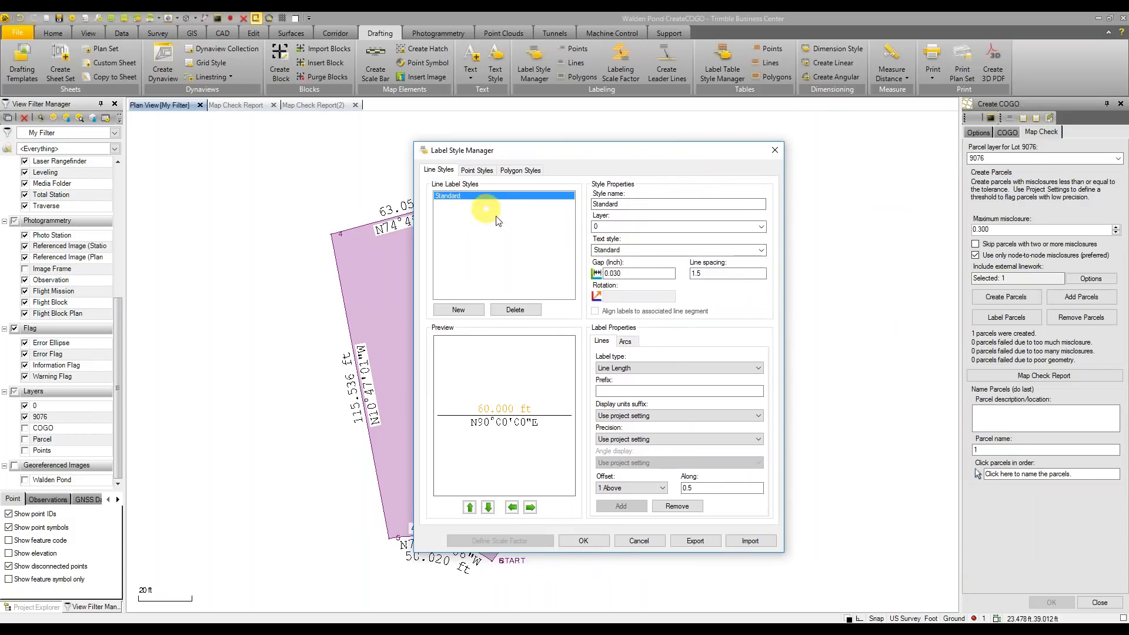
click(632, 366)
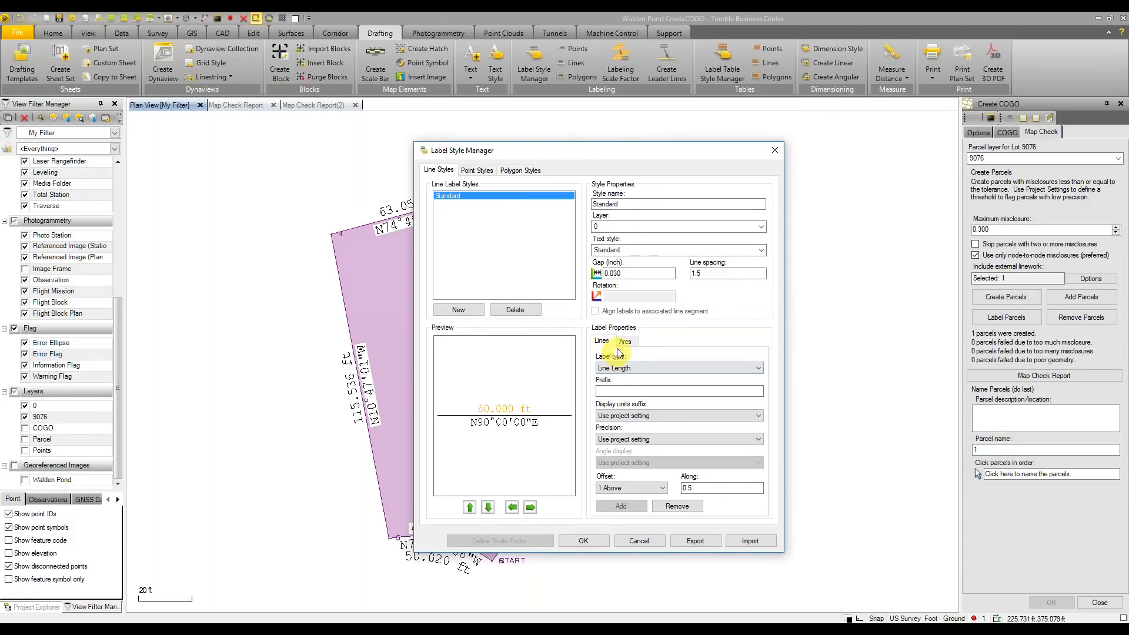
click(655, 378)
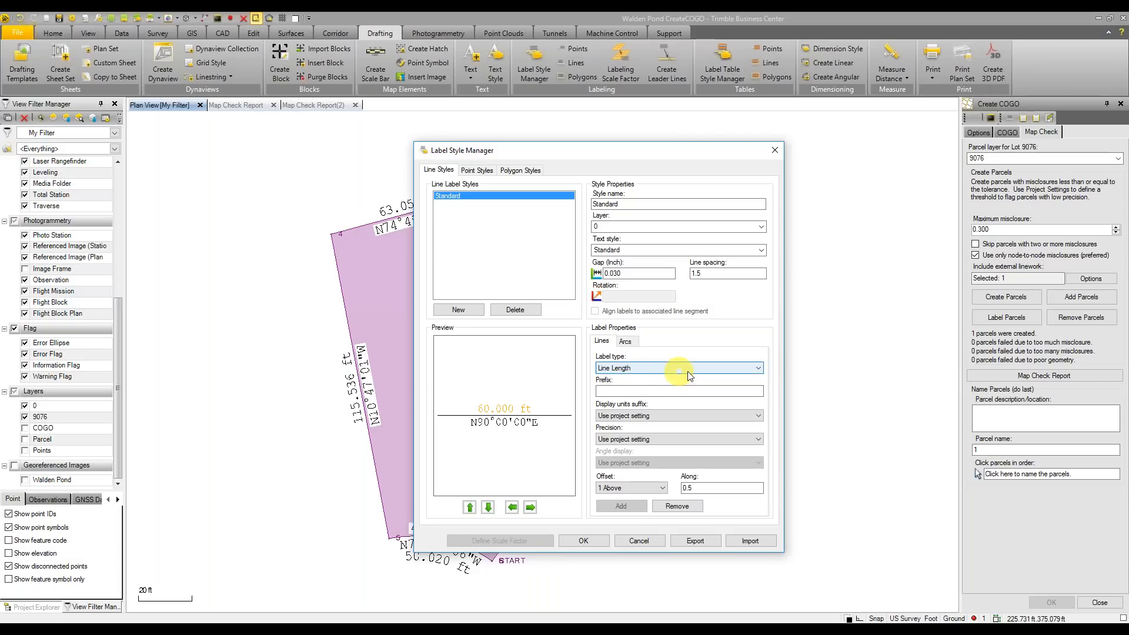
click(759, 369)
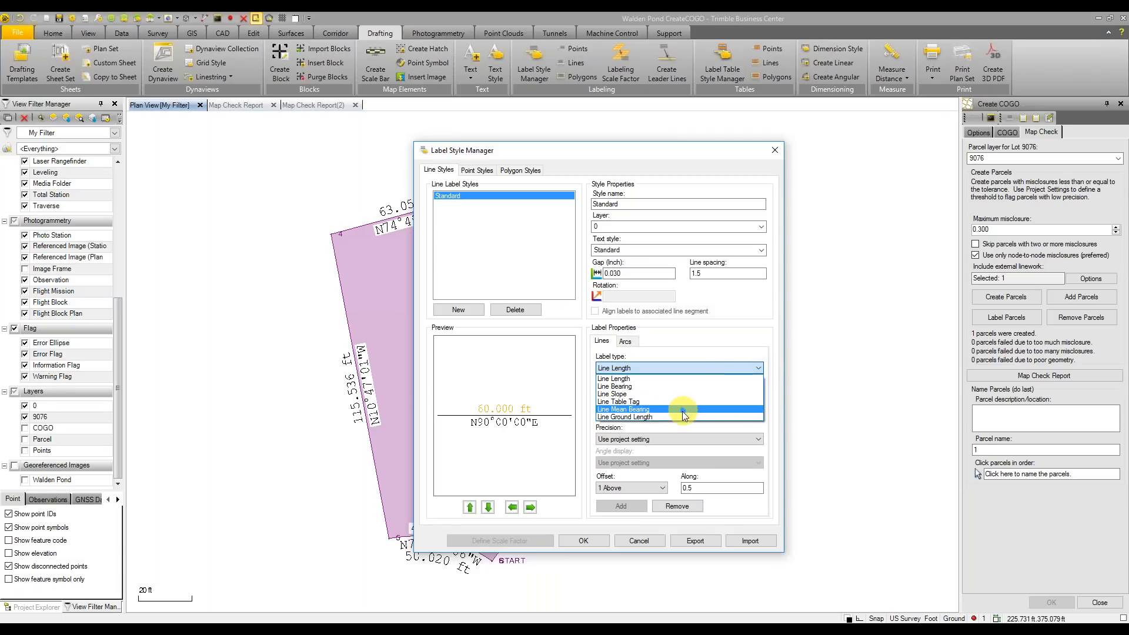
click(650, 417)
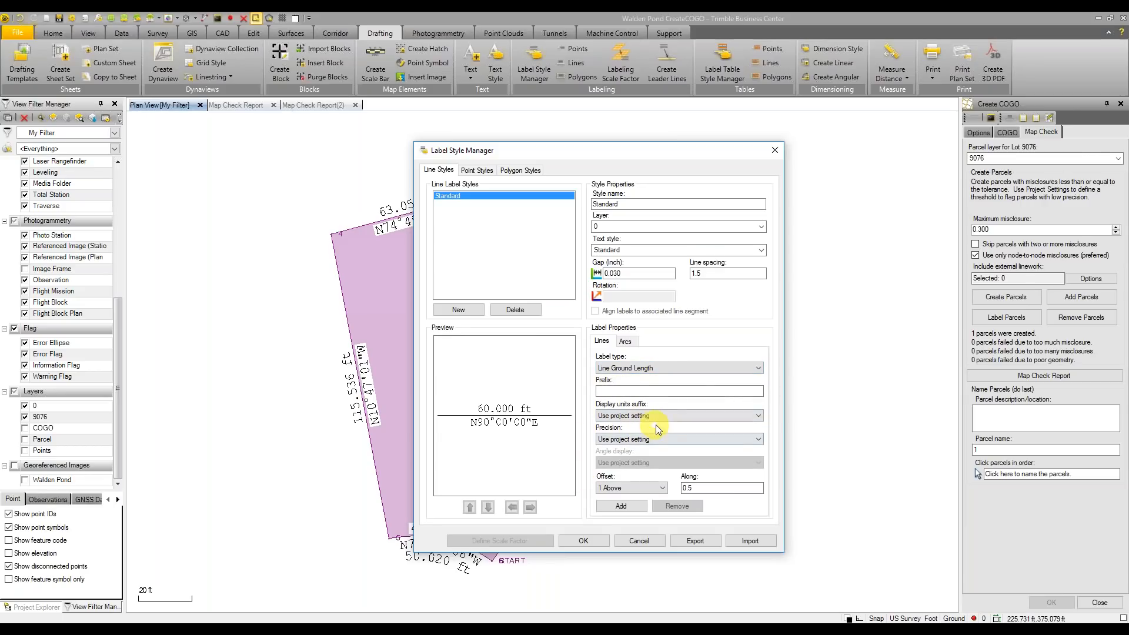
click(646, 491)
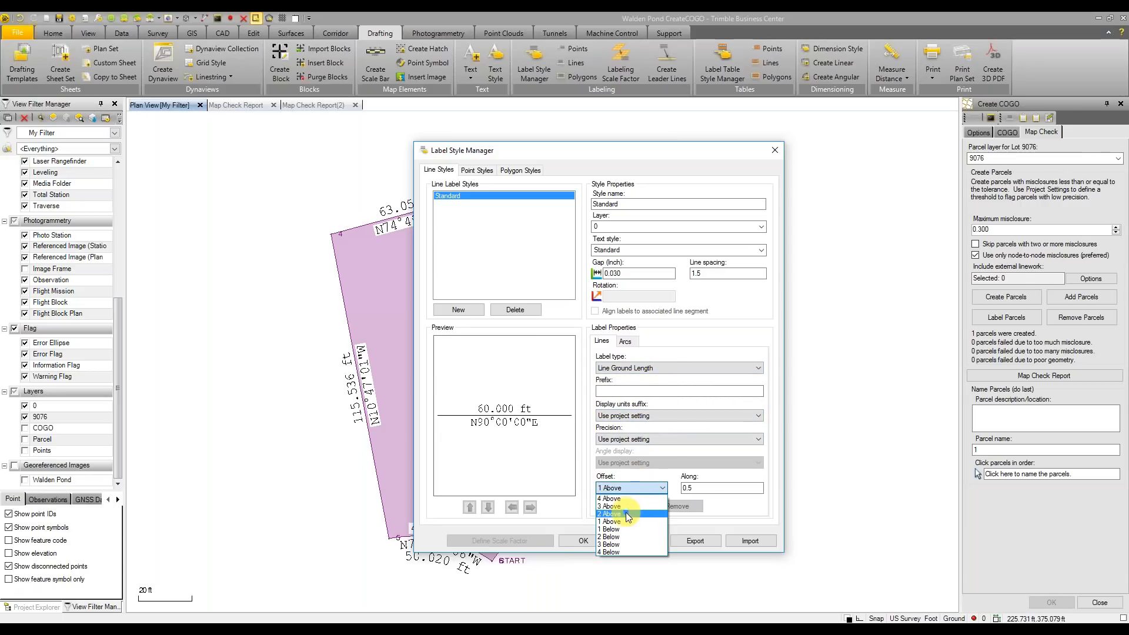
click(625, 506)
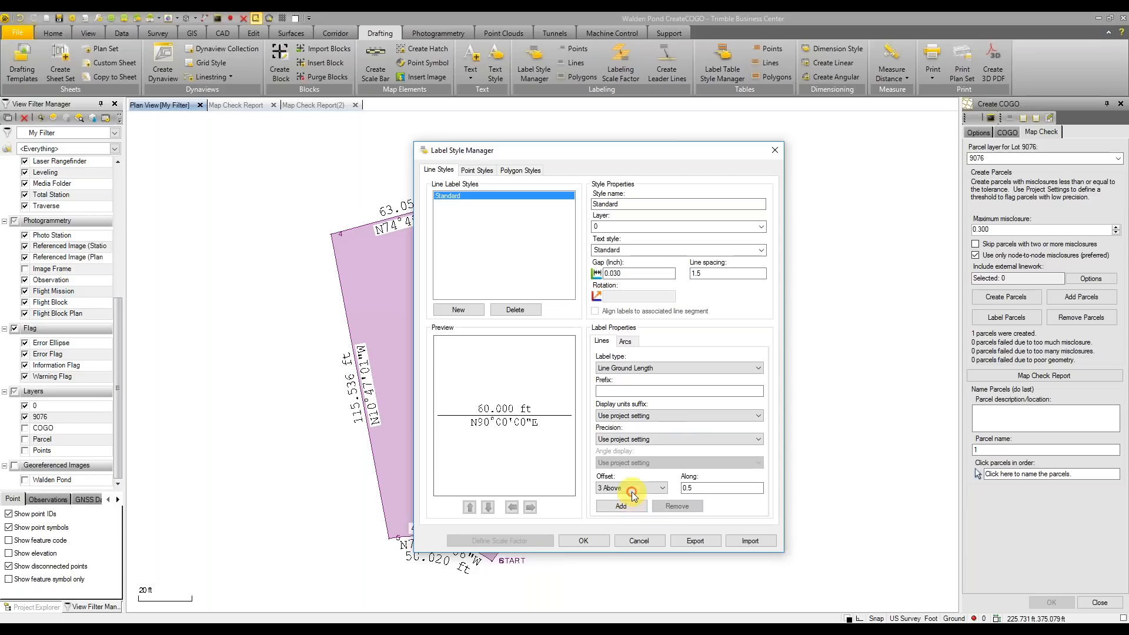
click(632, 491)
click(623, 512)
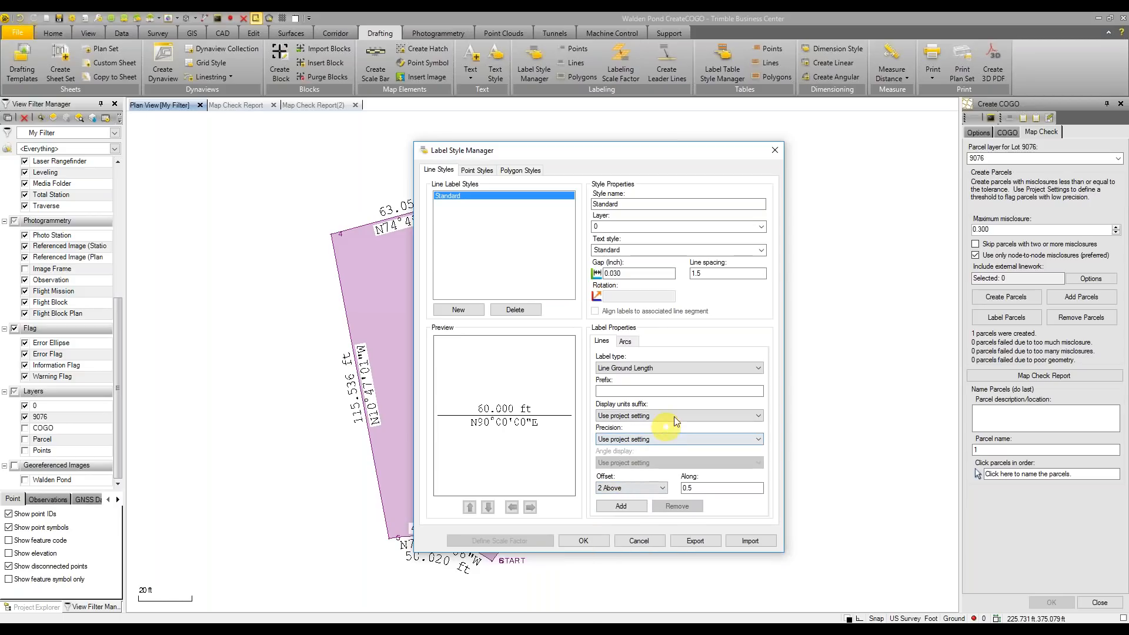
click(619, 506)
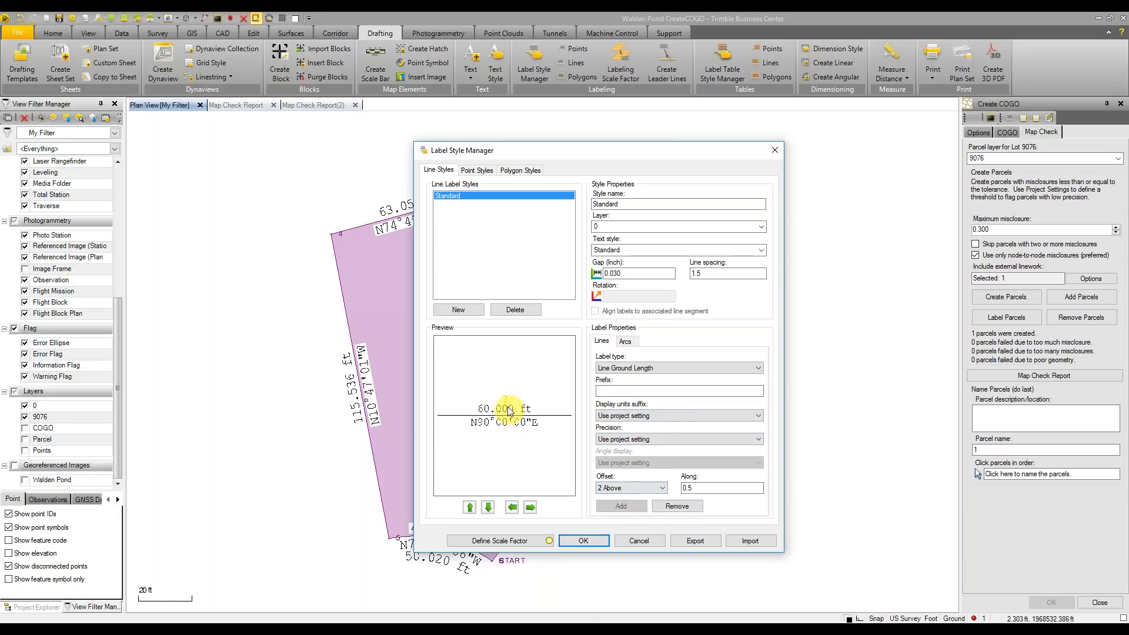
click(520, 542)
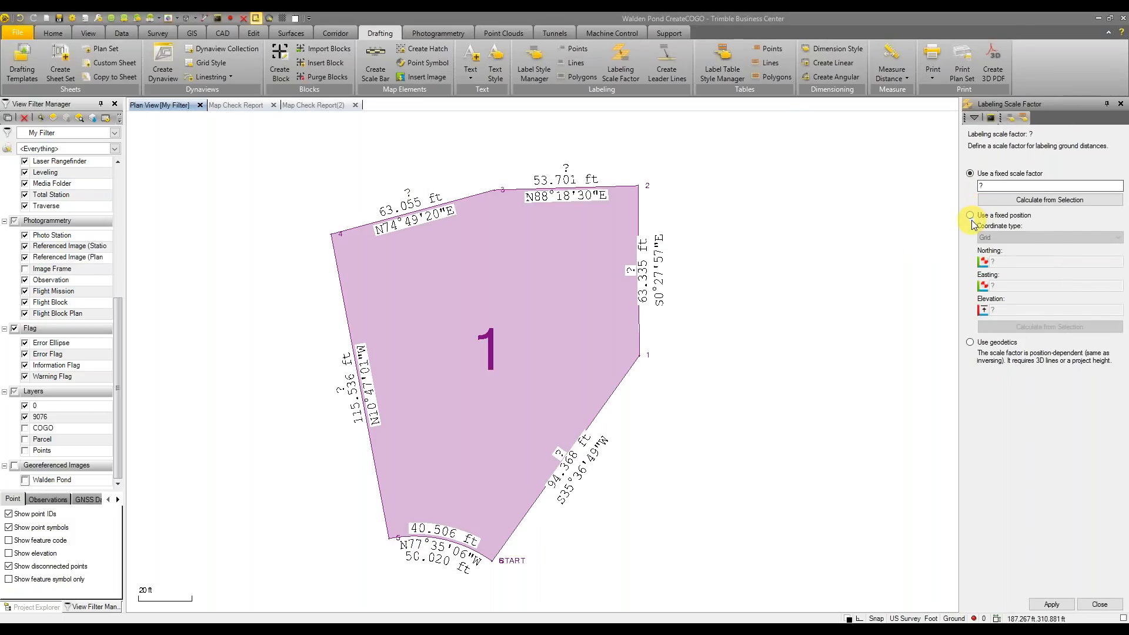
Calculate scale factor 1.0003653856 from parcel 1 and apply it as a fixed labeling factor
click(1009, 200)
drag(294, 138, 753, 611)
click(1052, 203)
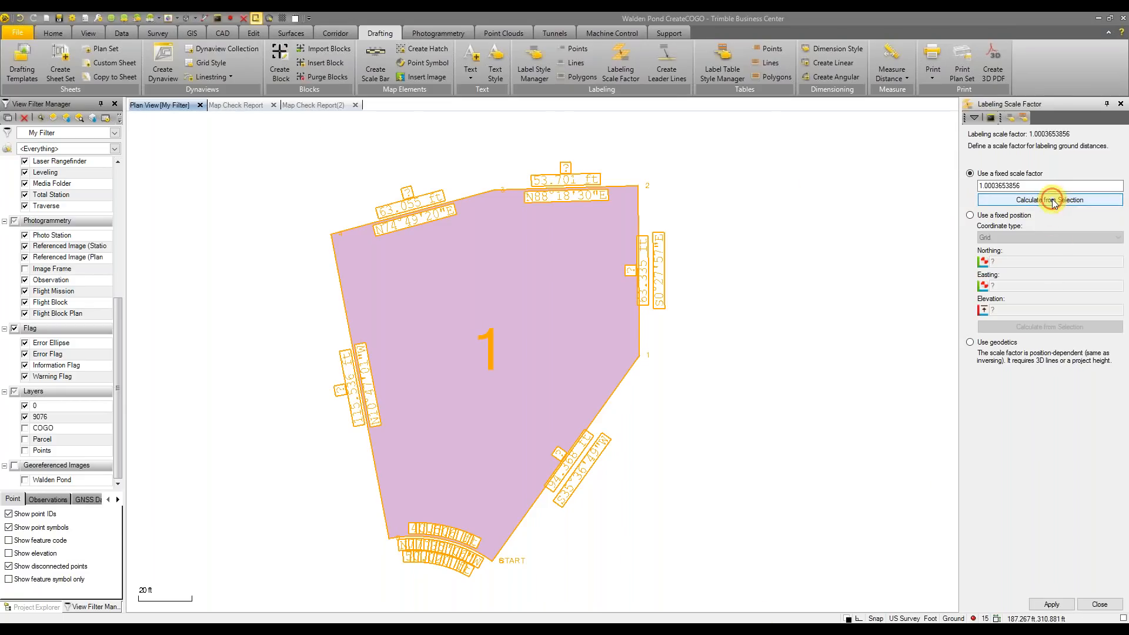
click(969, 342)
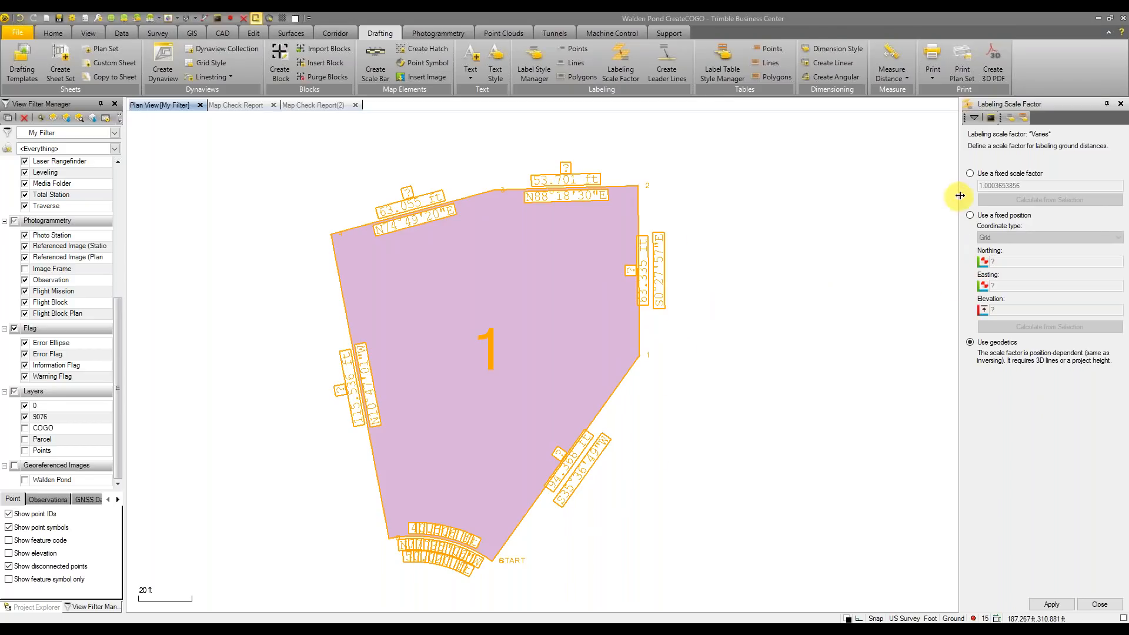
click(970, 174)
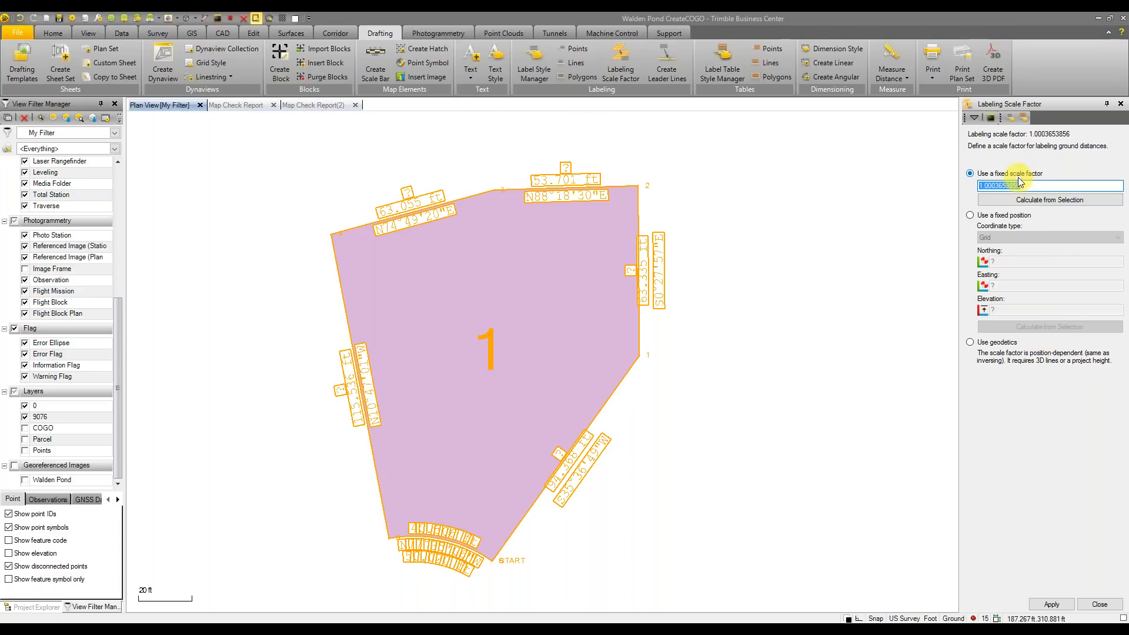
click(1052, 604)
click(1099, 605)
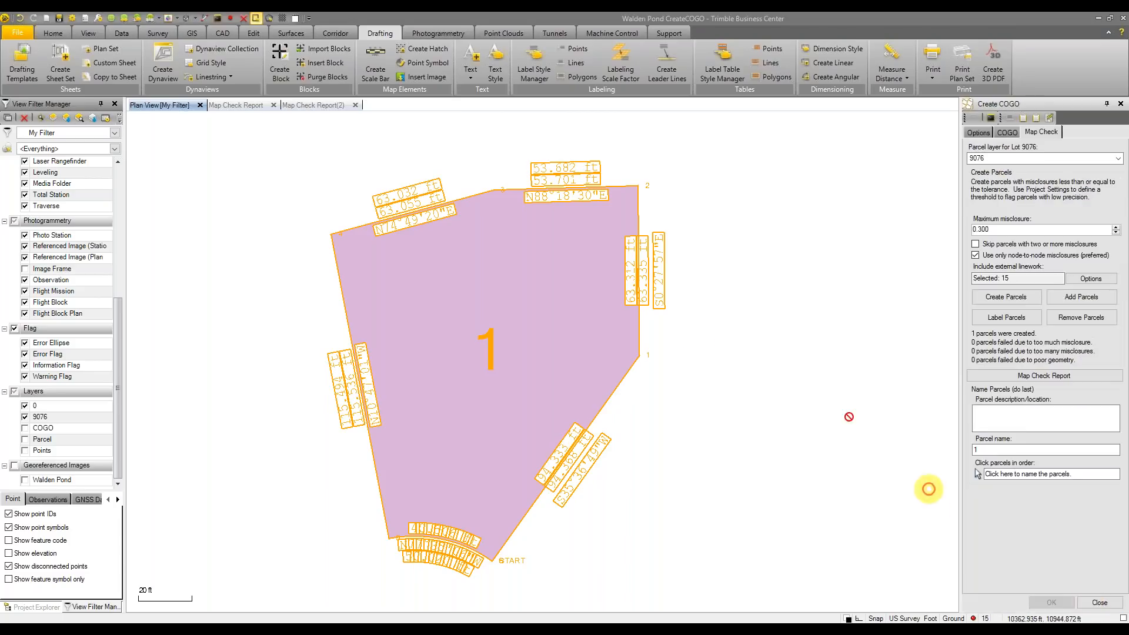
Give the line grid length label the prefix 'Grid:' and keep the project precision
click(542, 69)
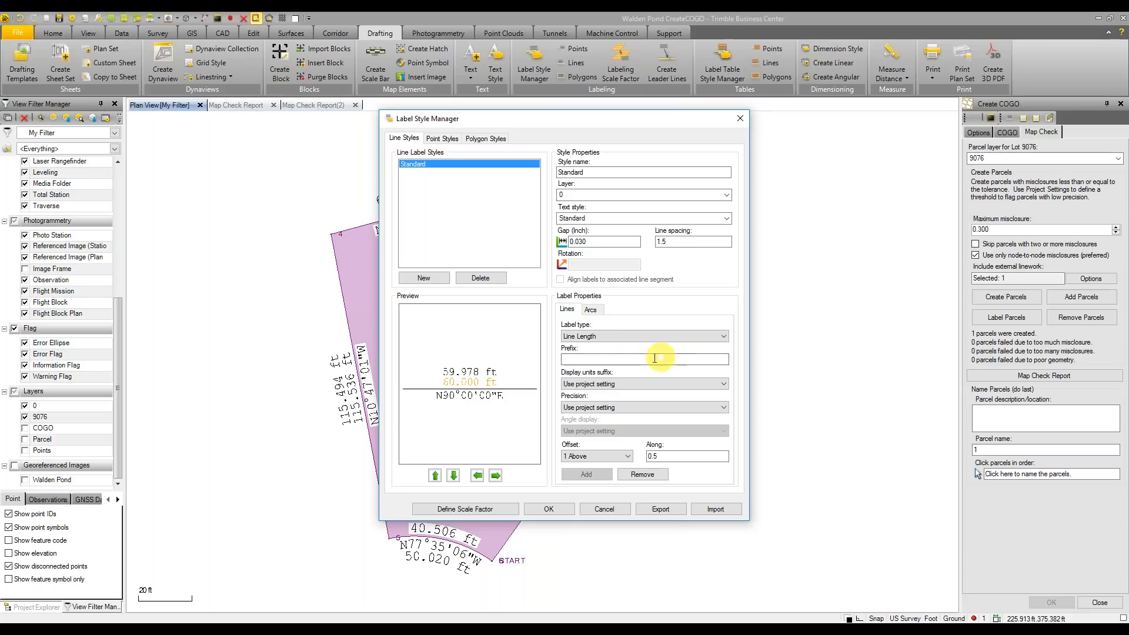
click(605, 358)
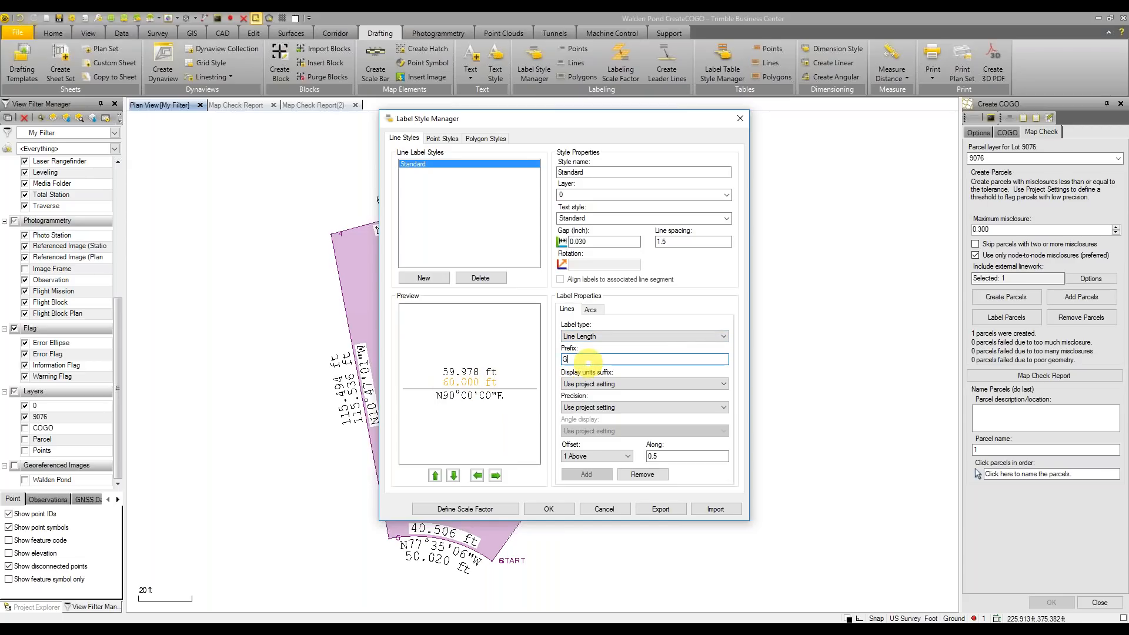
text(Grid:)
click(696, 337)
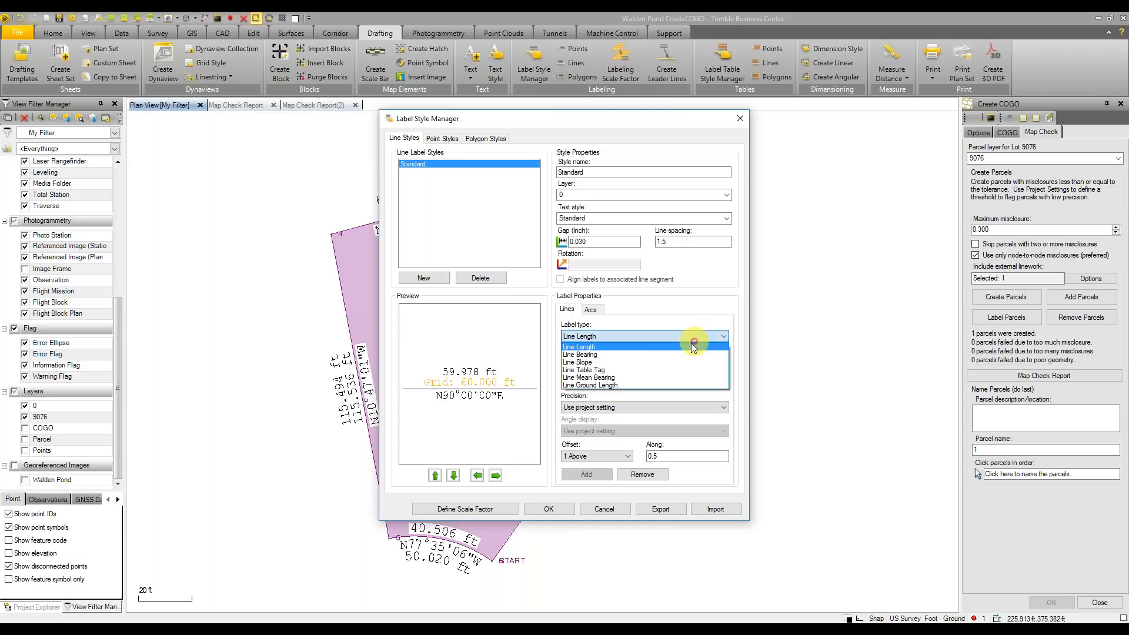
click(624, 383)
click(620, 360)
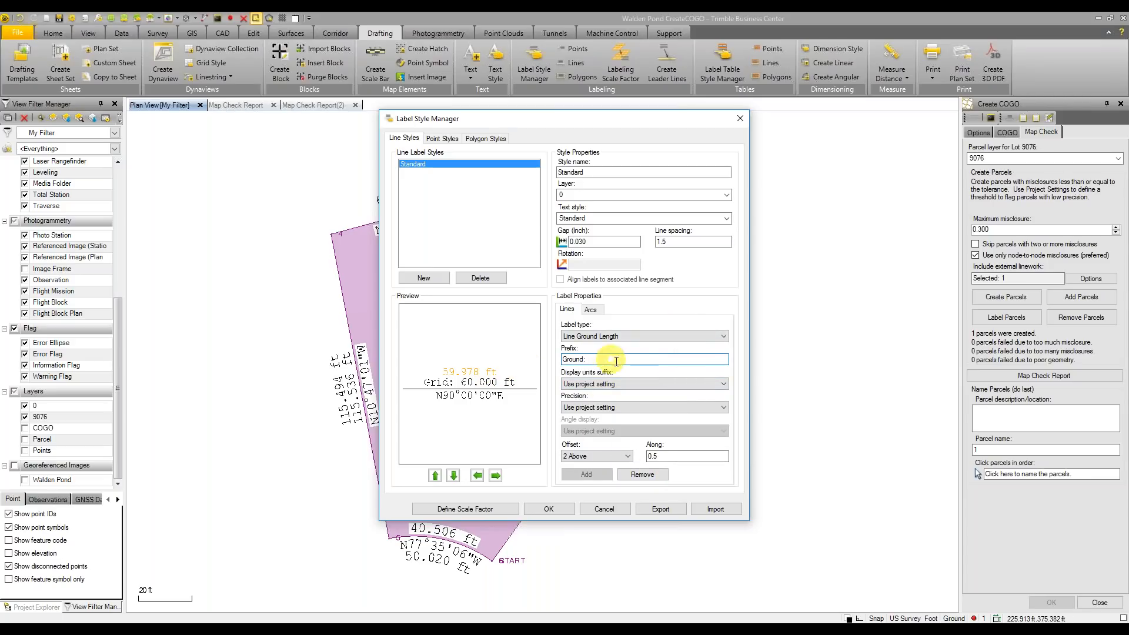
click(672, 409)
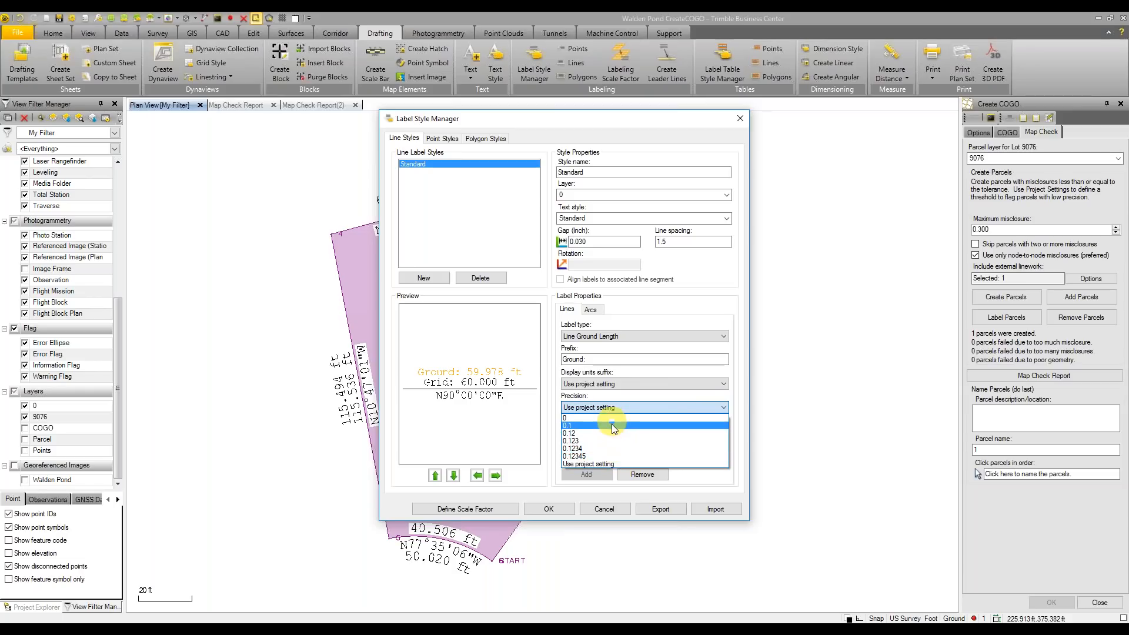
click(693, 464)
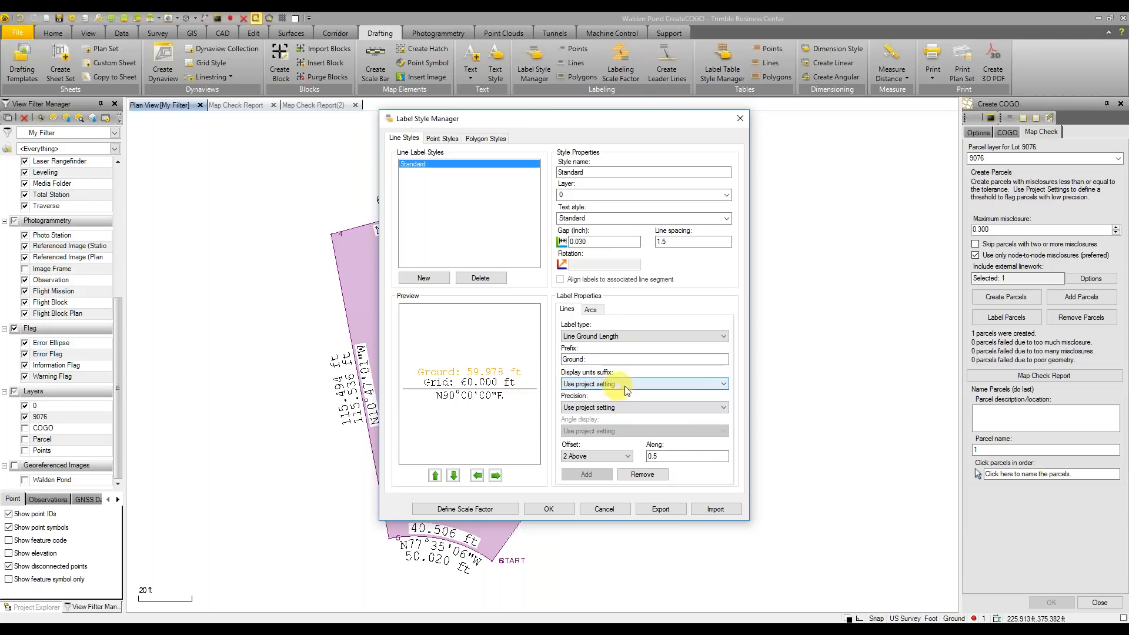
Show line bearings in Degrees Minutes Seconds, rounded to the Nearest Minute
click(480, 399)
click(486, 383)
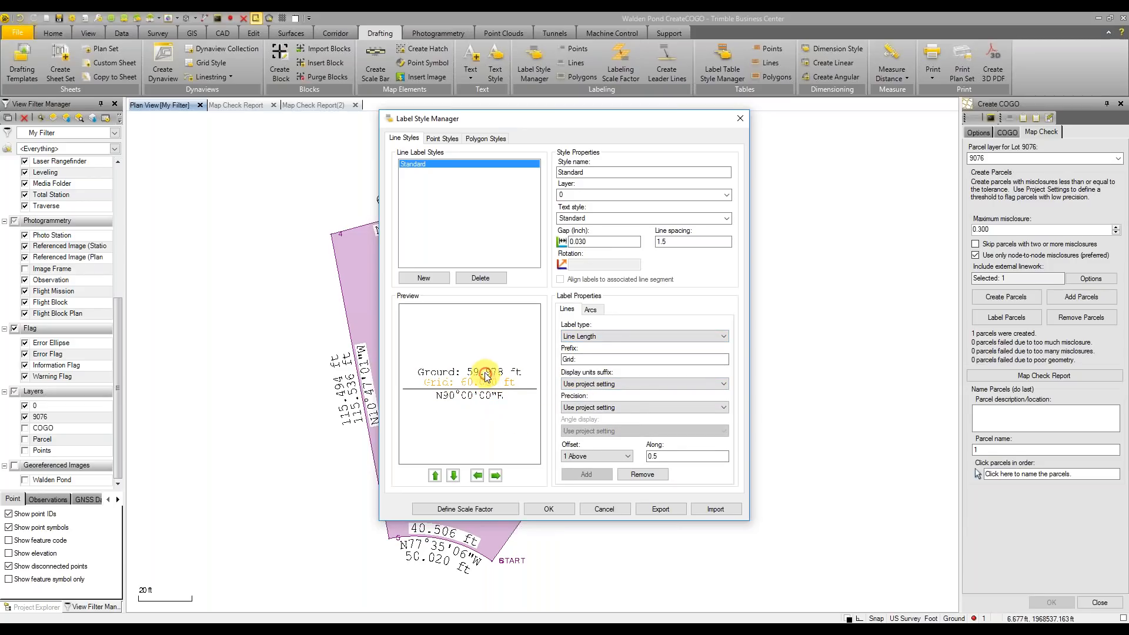
click(486, 394)
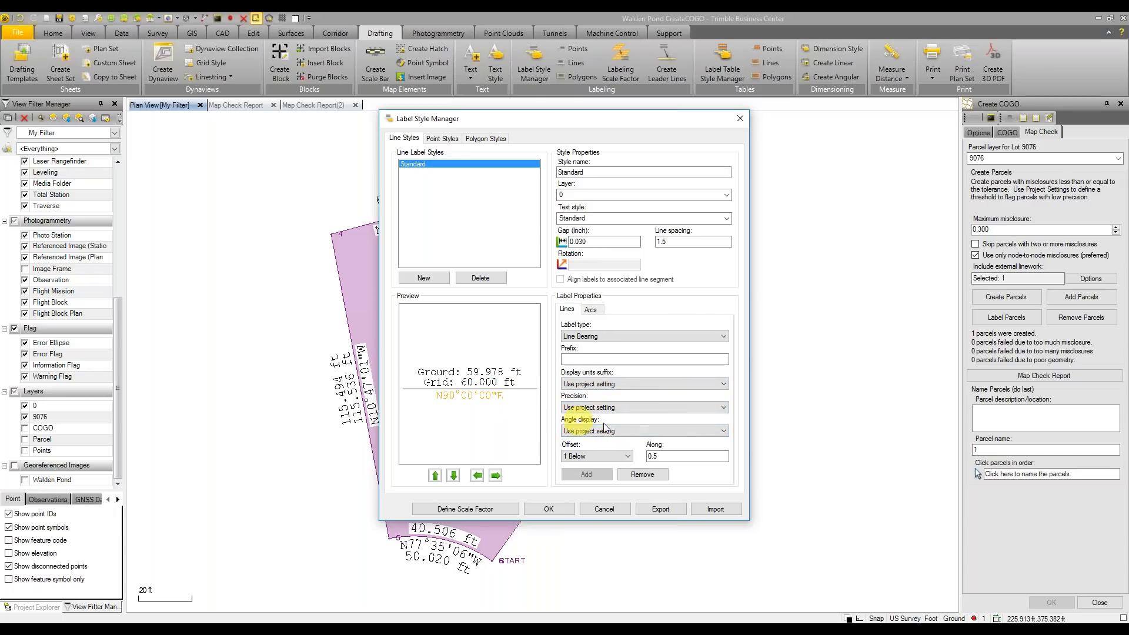
click(624, 434)
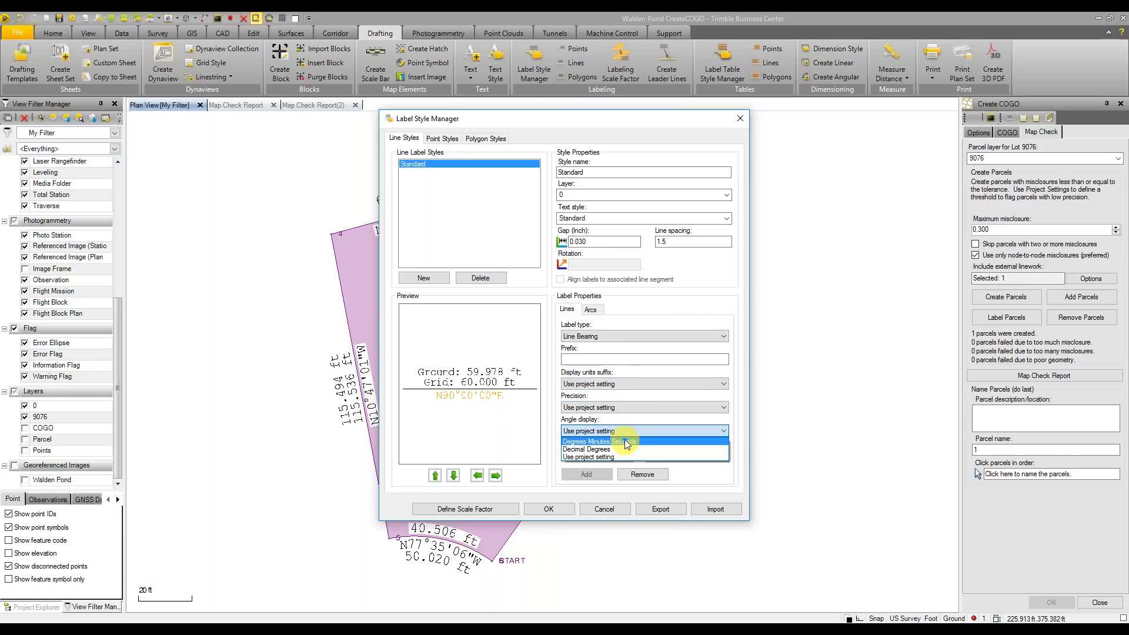
click(626, 441)
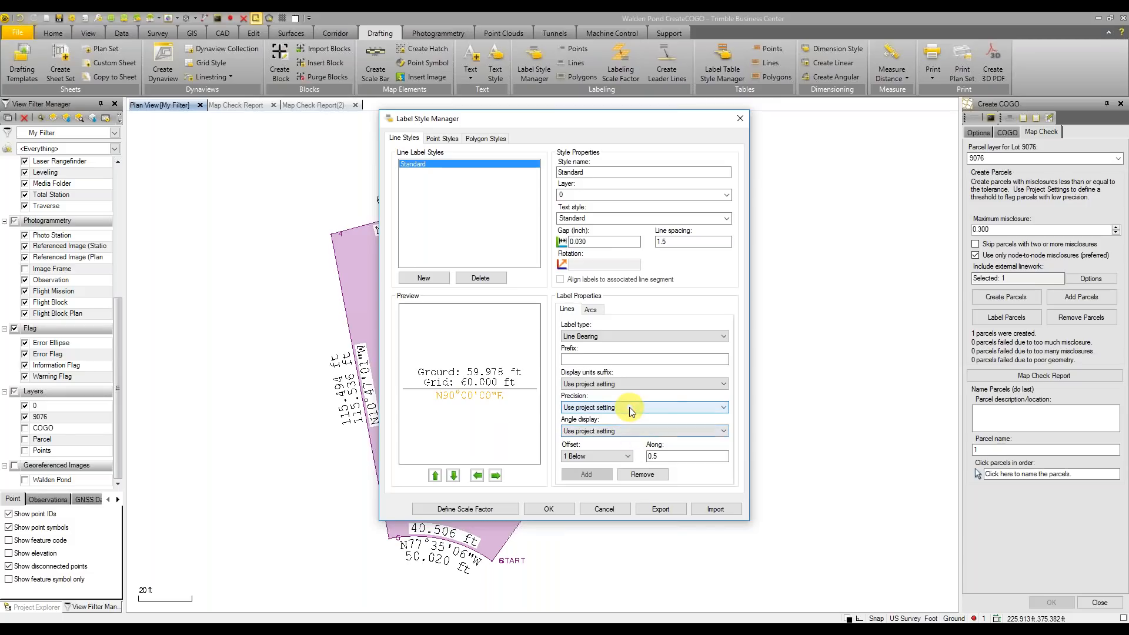
click(633, 408)
click(635, 407)
click(633, 430)
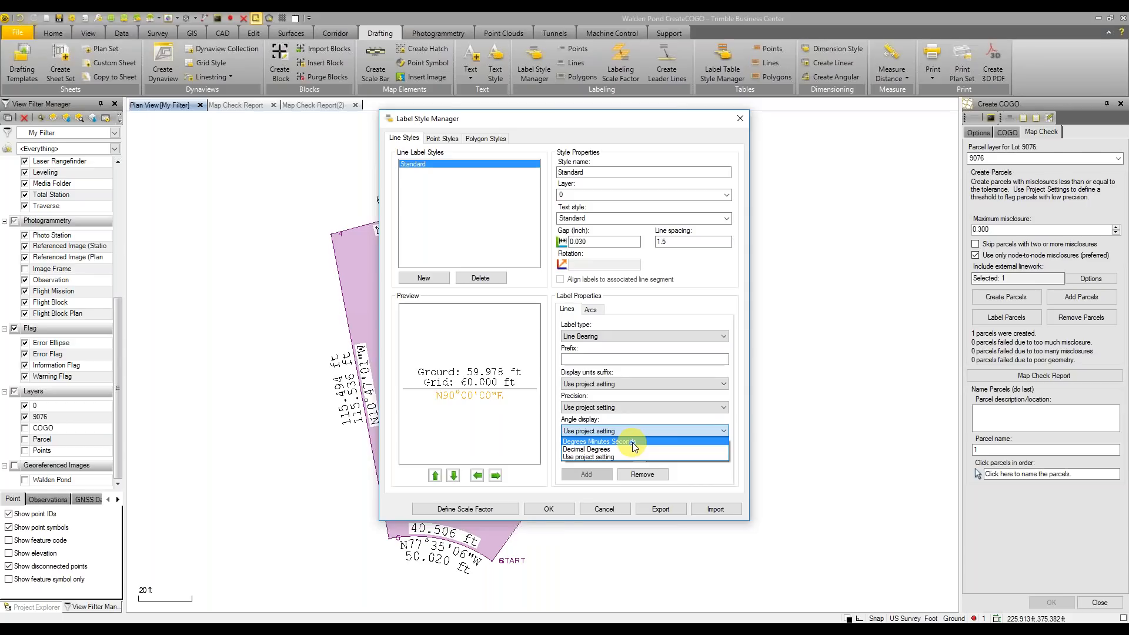
click(631, 442)
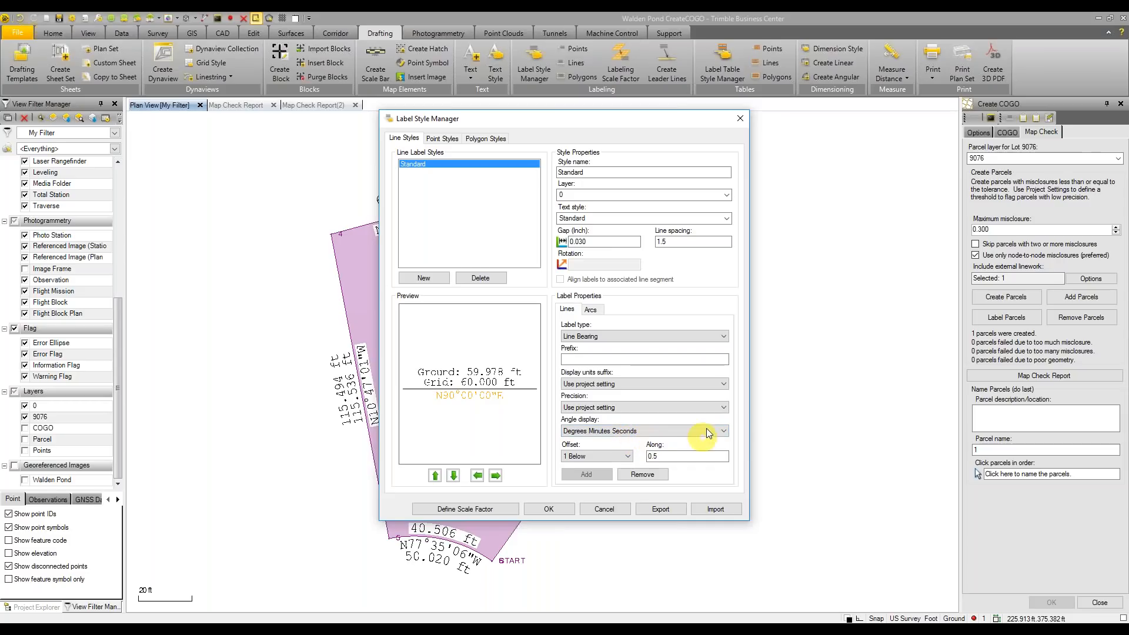
click(719, 408)
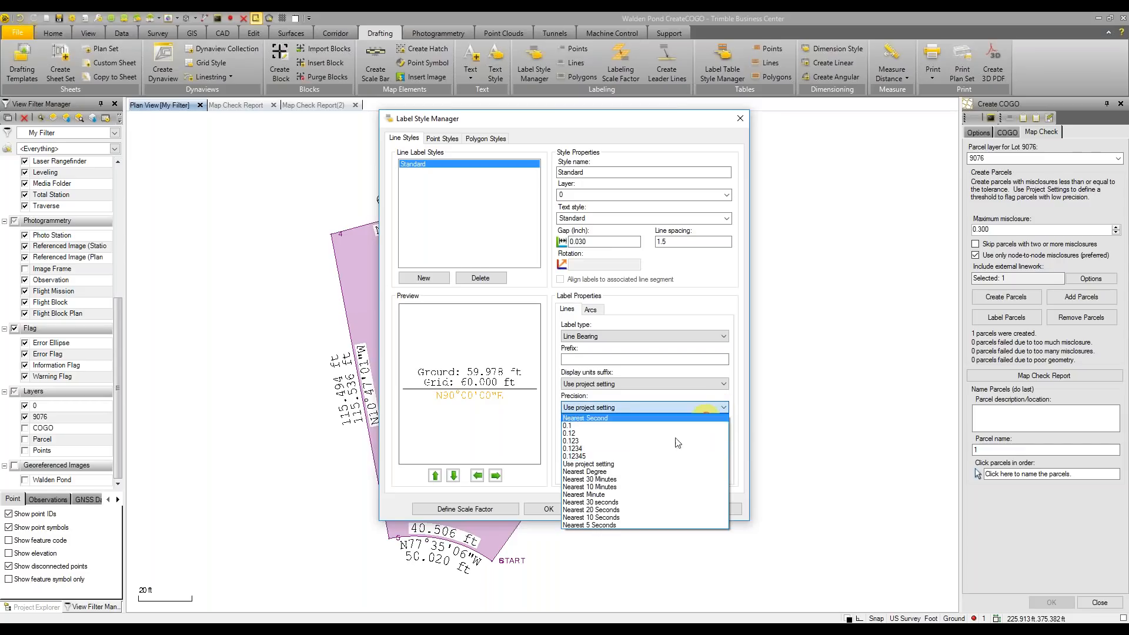
click(637, 495)
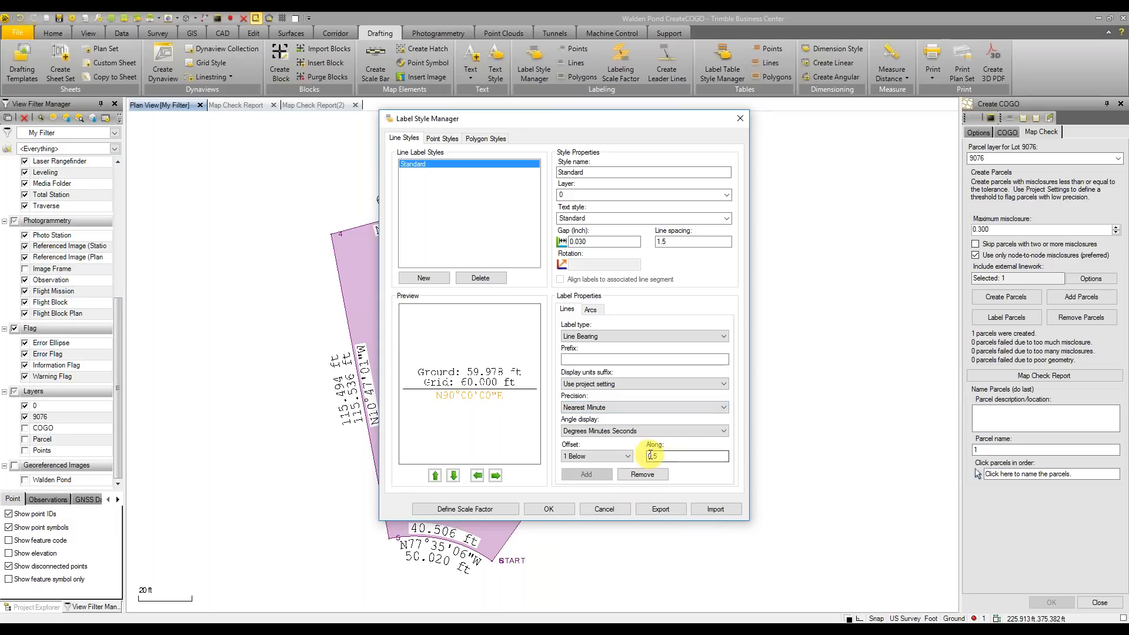
click(721, 407)
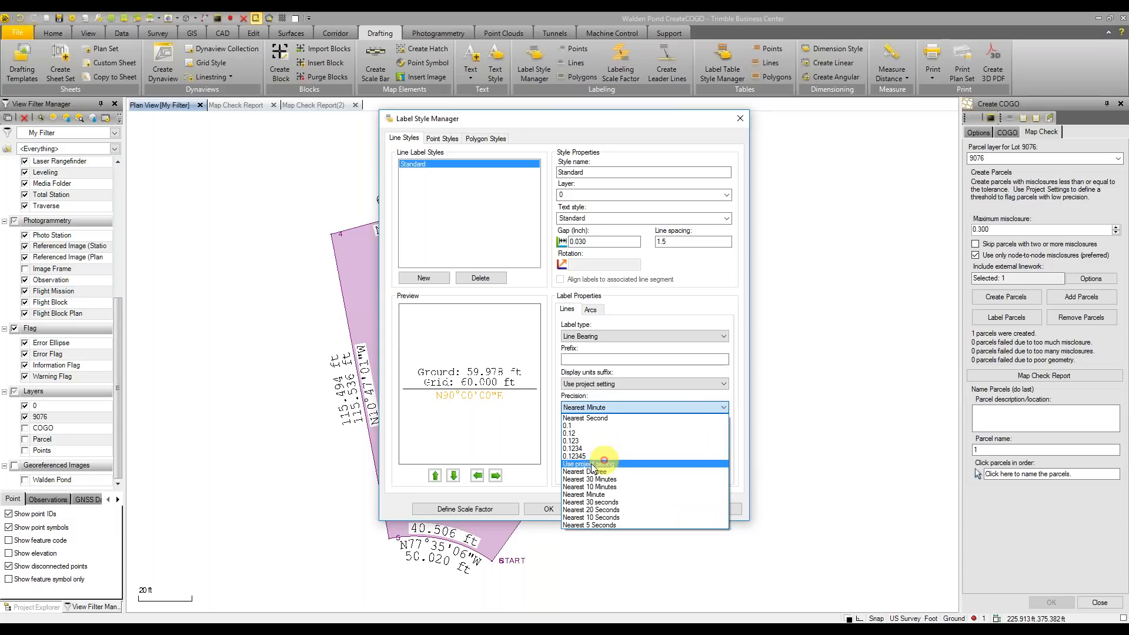
click(629, 497)
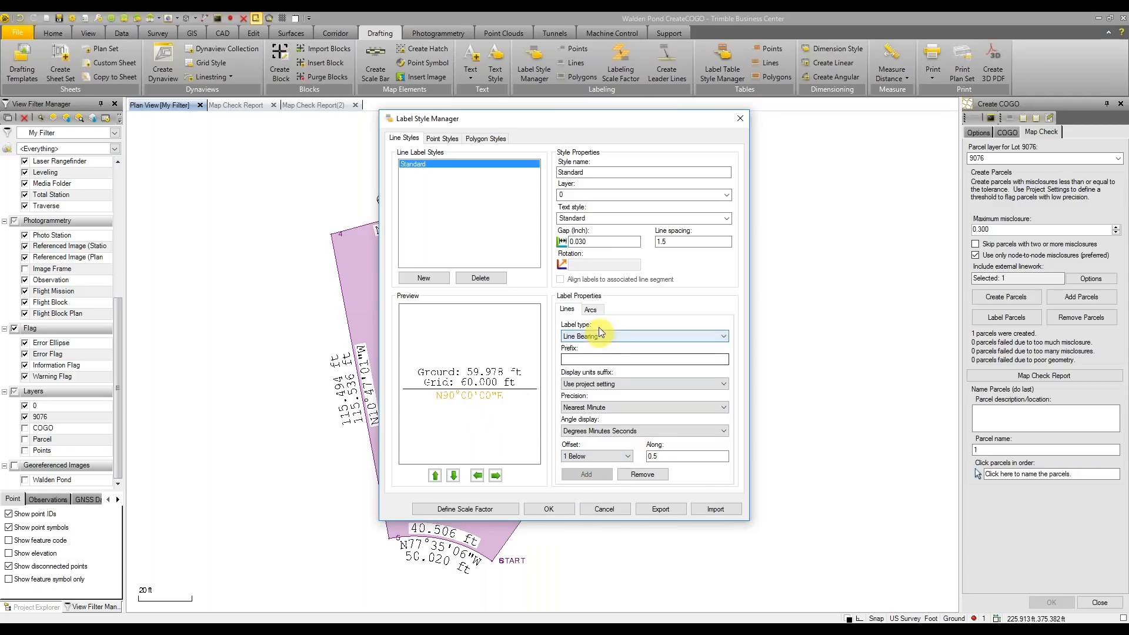
click(592, 310)
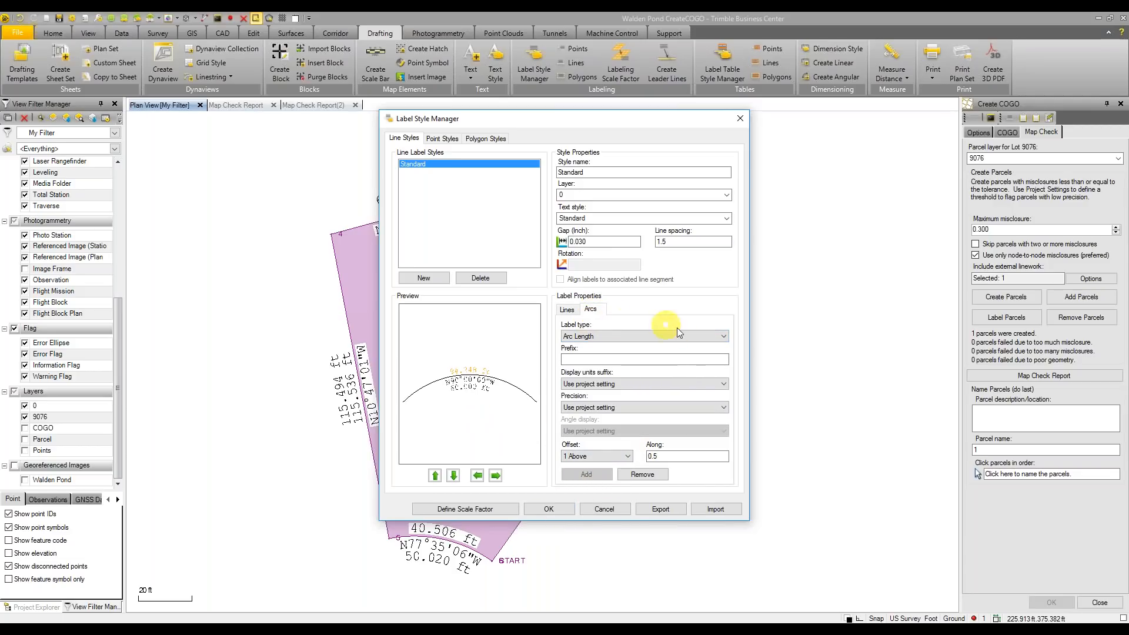
Add an Arc Ground Length label prefixed 'Ground:', offset 2 Above, and confirm with OK
click(723, 336)
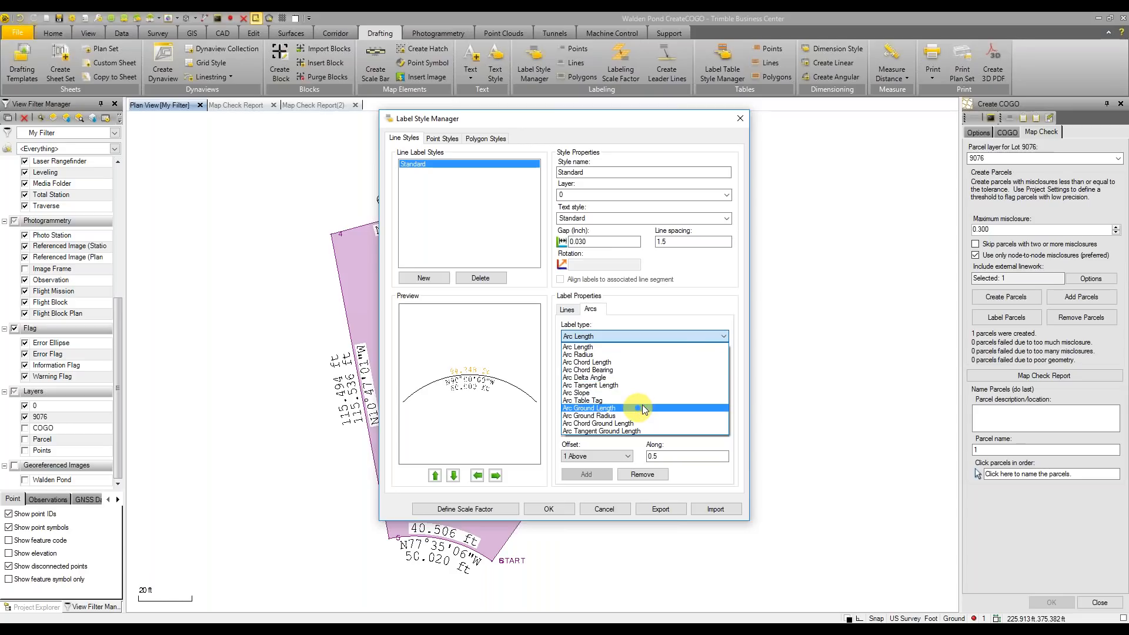
click(685, 306)
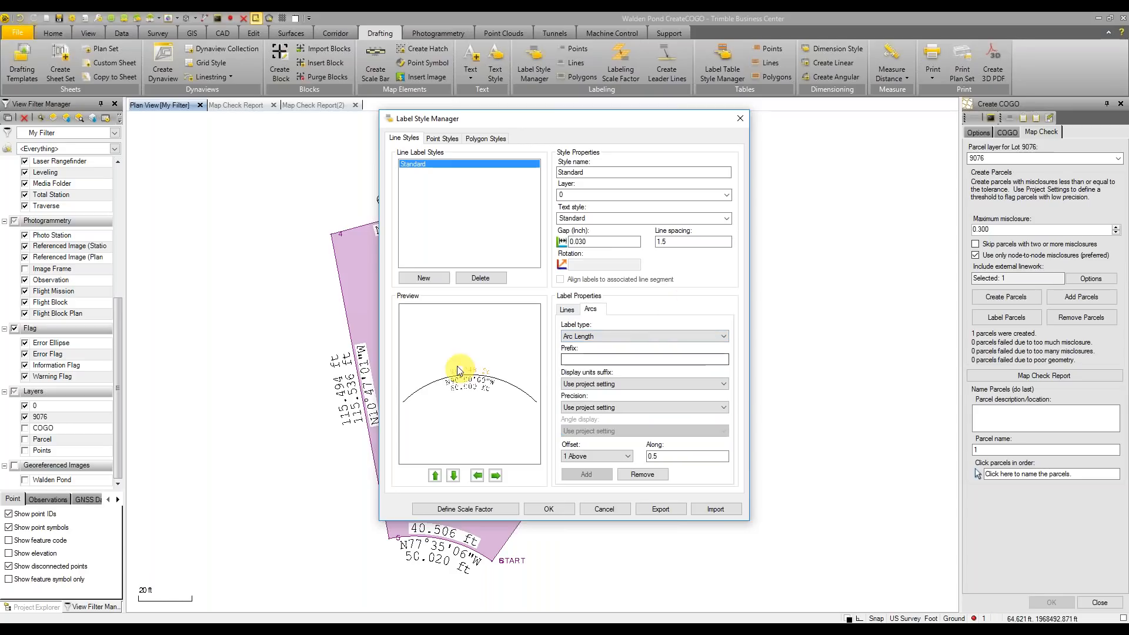
click(610, 337)
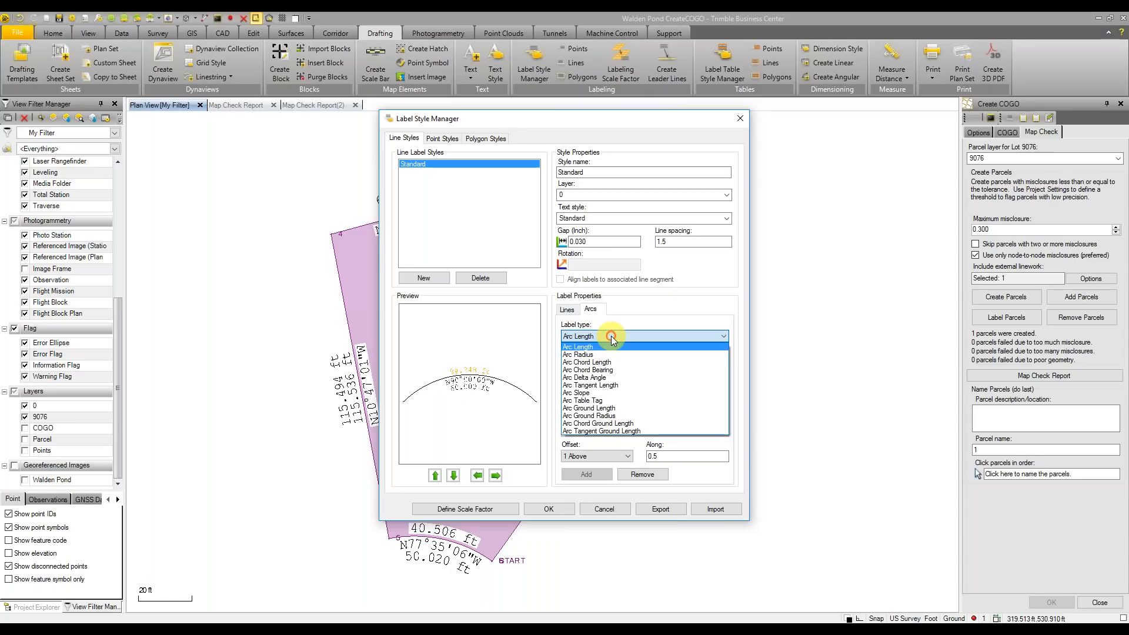
click(630, 409)
click(632, 360)
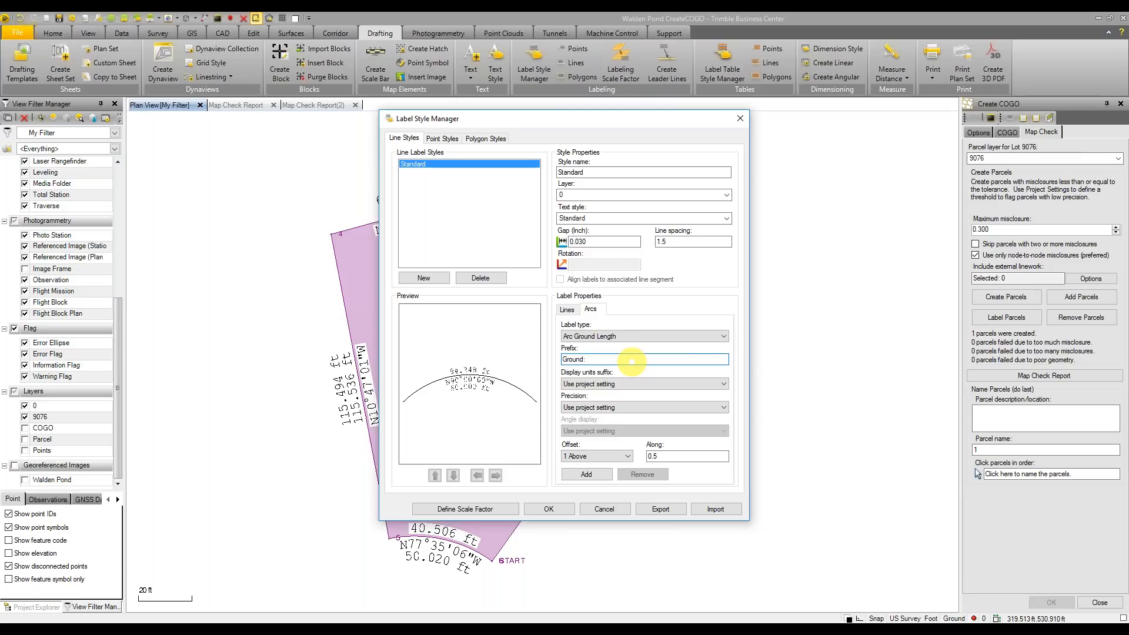
click(715, 338)
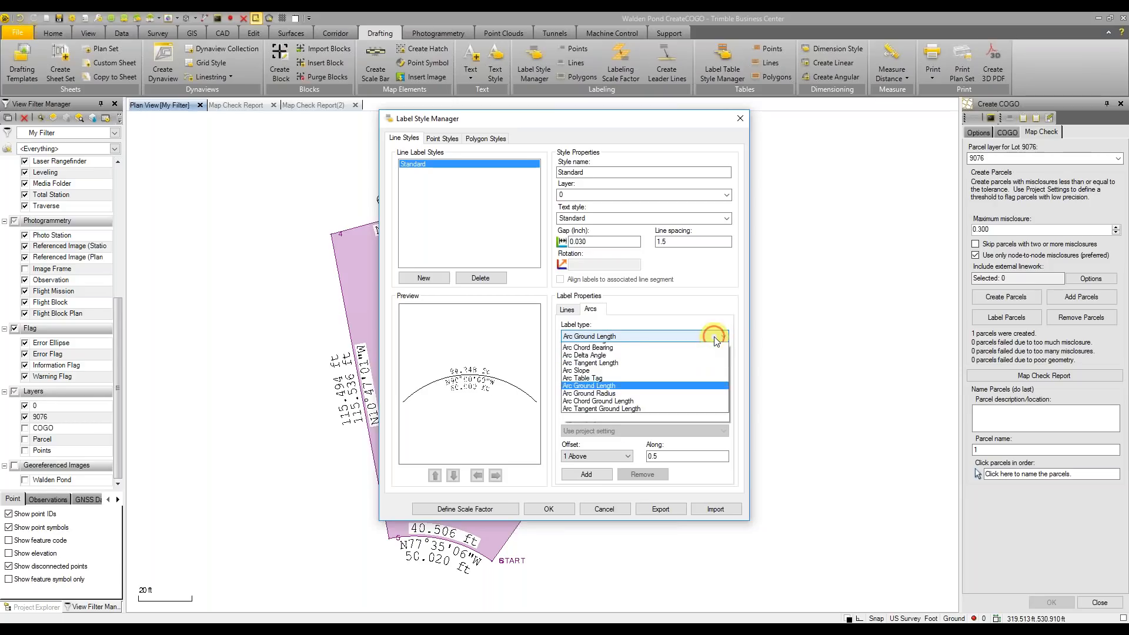
click(714, 338)
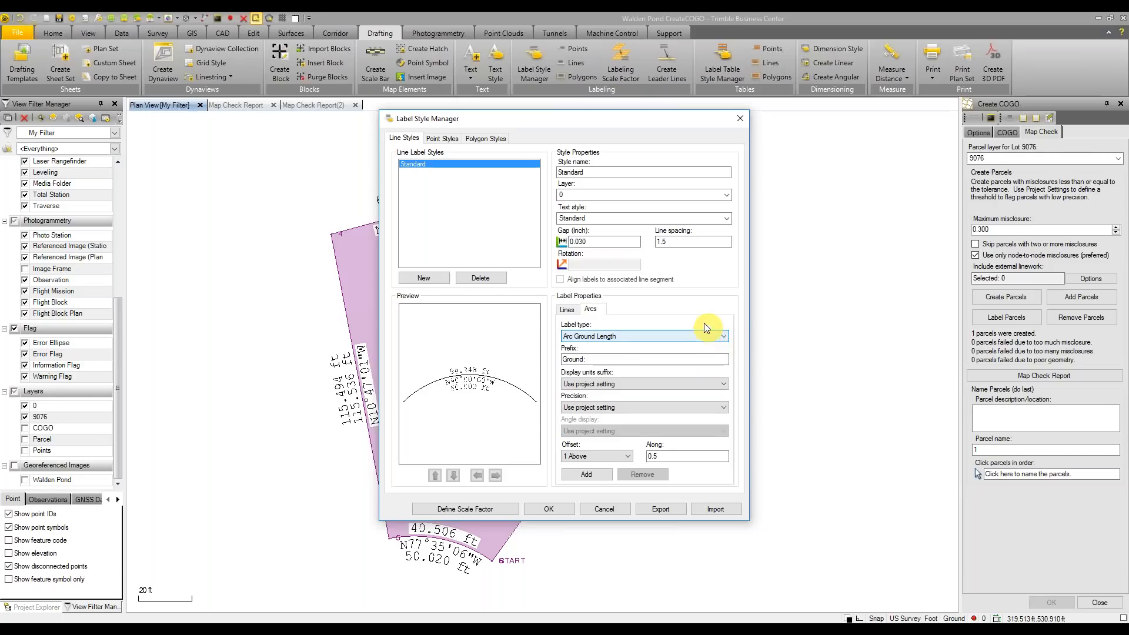
click(588, 475)
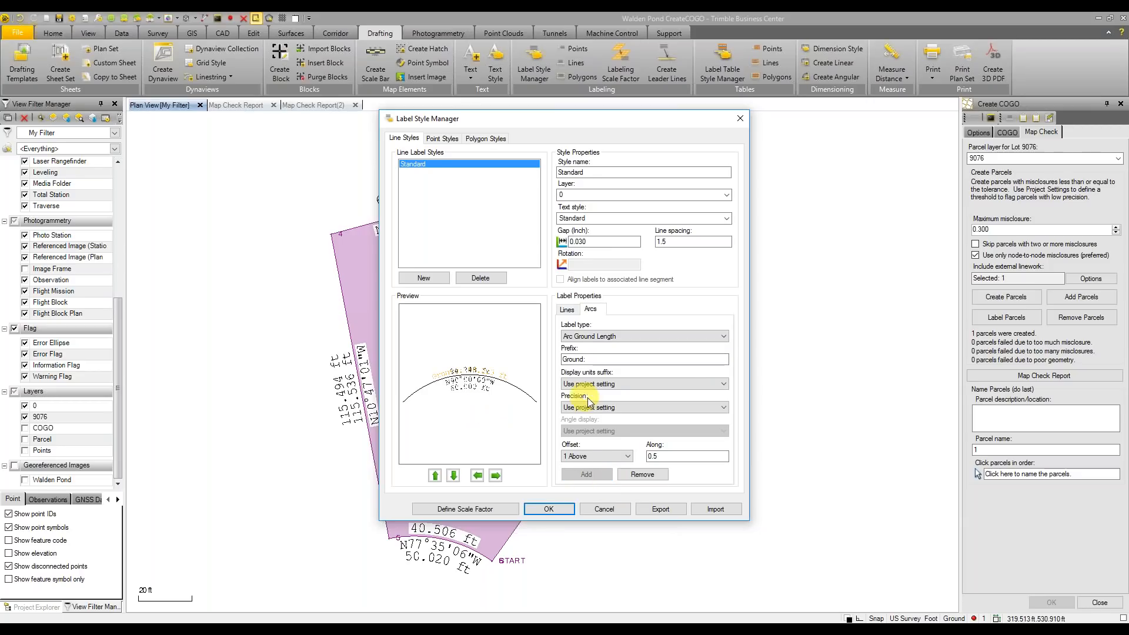
click(608, 457)
click(595, 482)
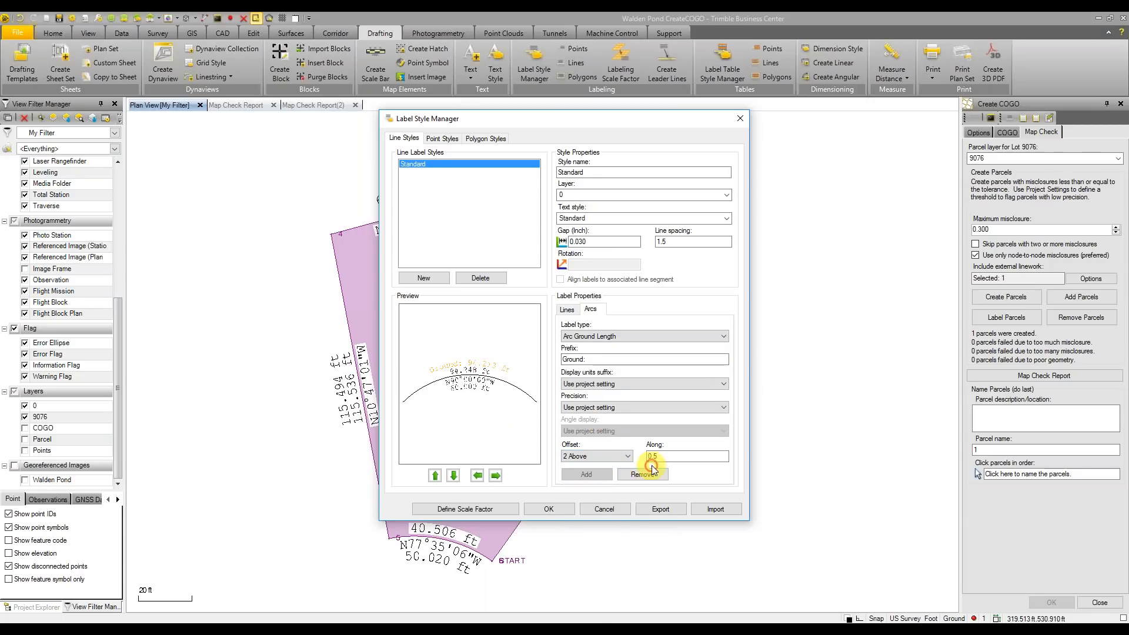
click(548, 509)
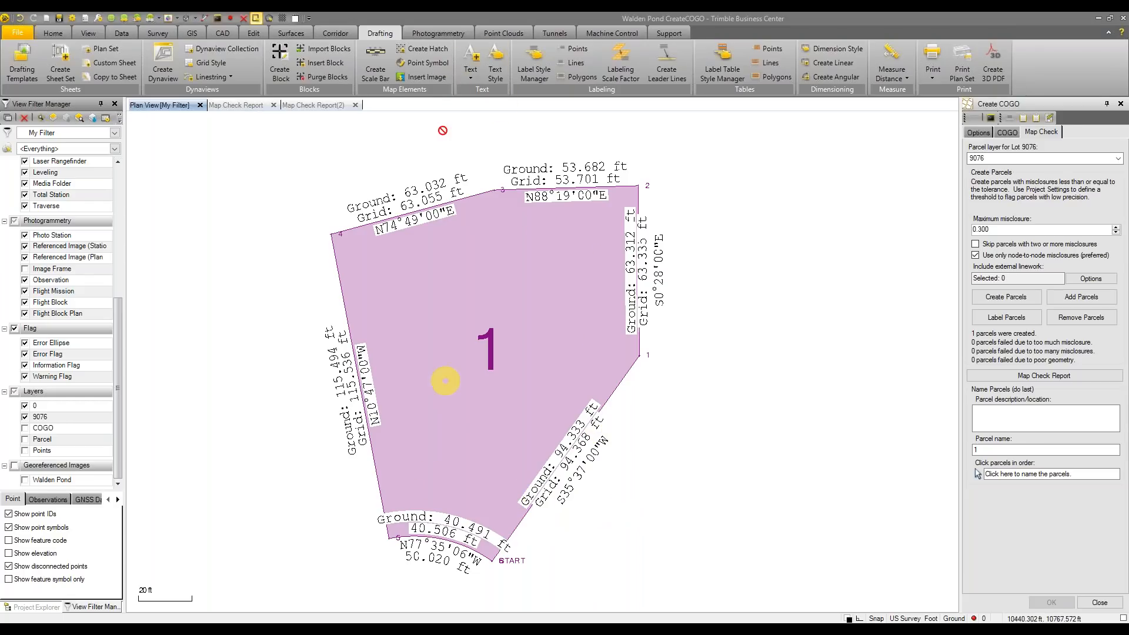
Add an Arc Ground Radius label prefixed 'Ground Rad:', offset 3 Below, and confirm with OK
click(546, 72)
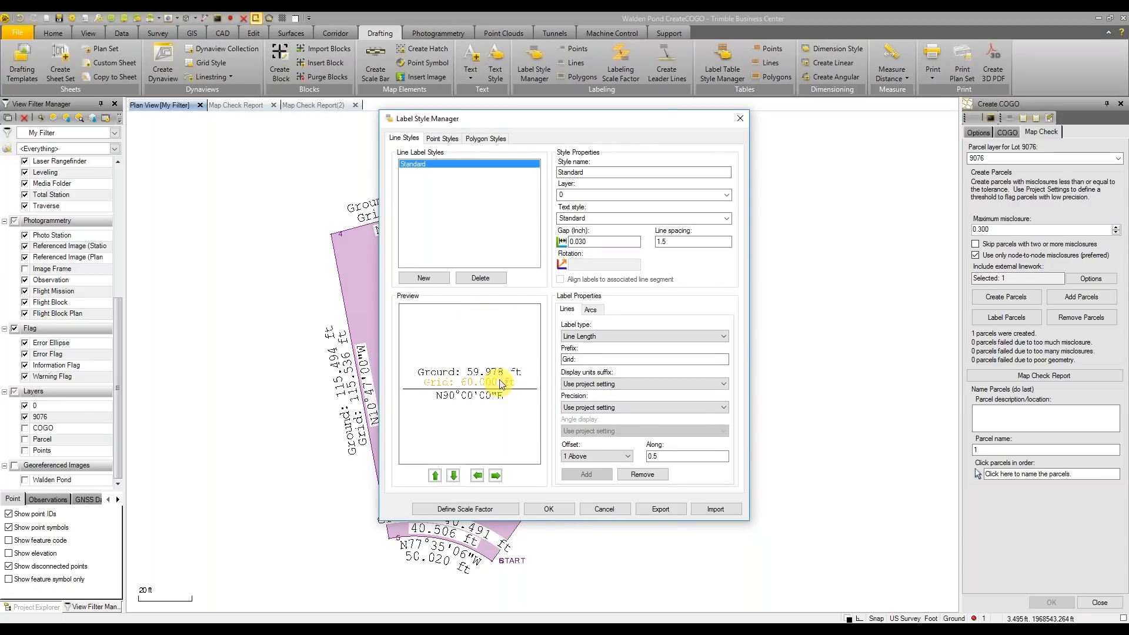
click(591, 310)
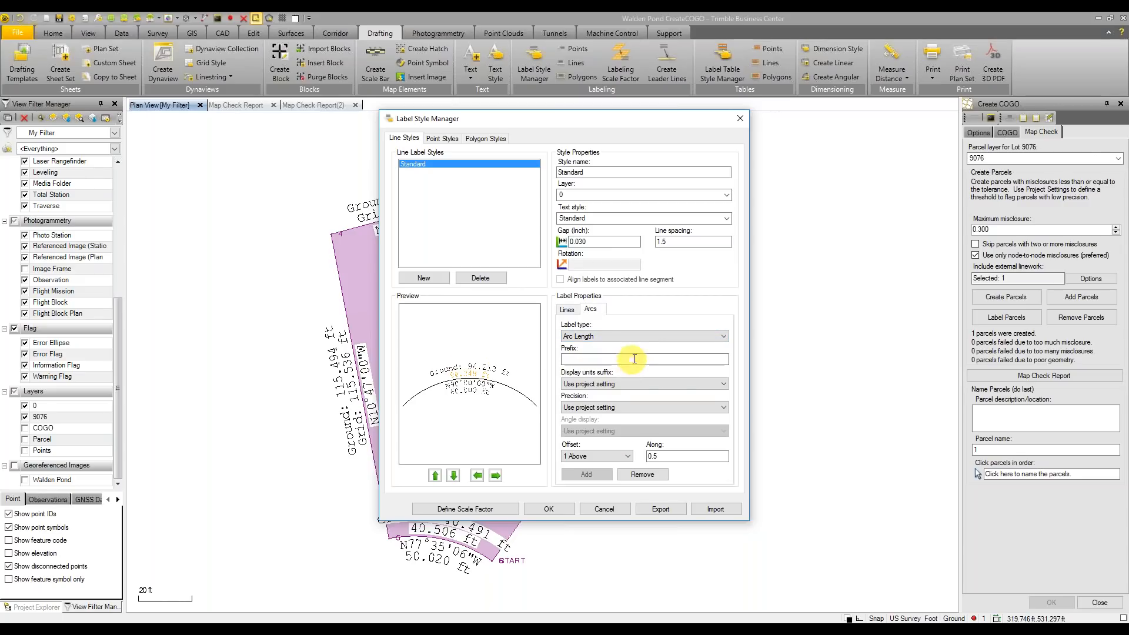
click(664, 339)
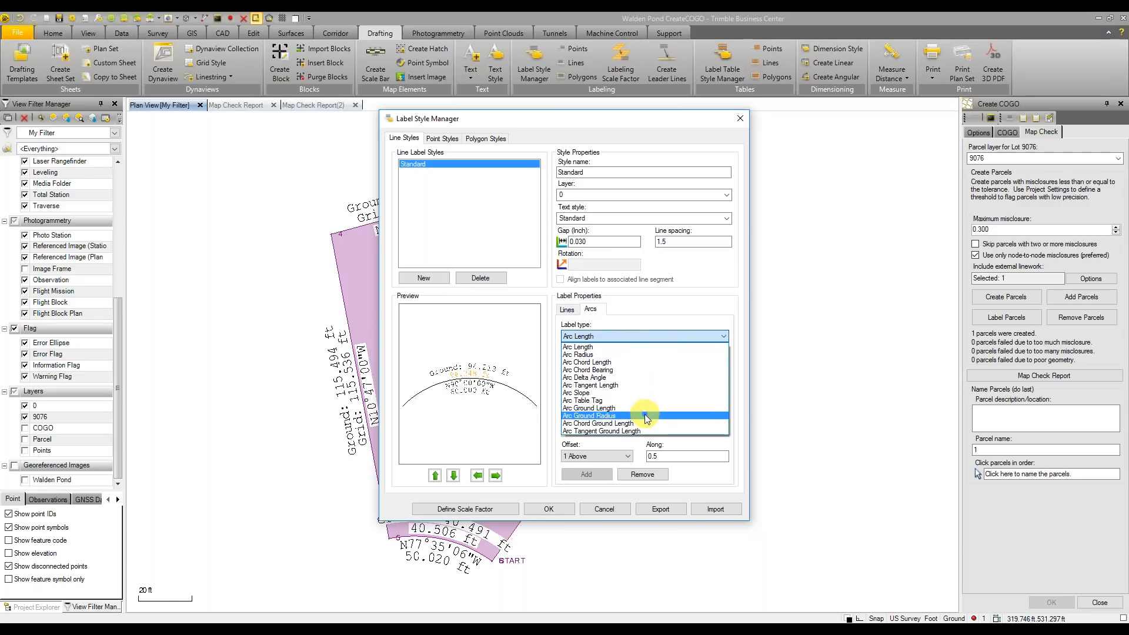
click(644, 415)
click(642, 360)
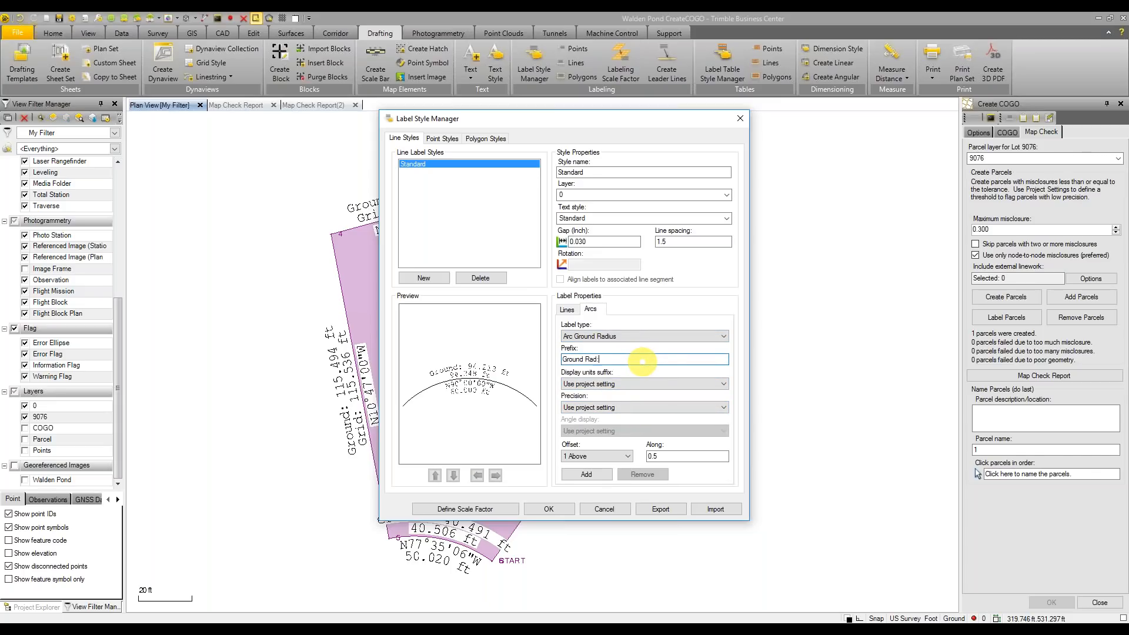
click(608, 456)
click(590, 512)
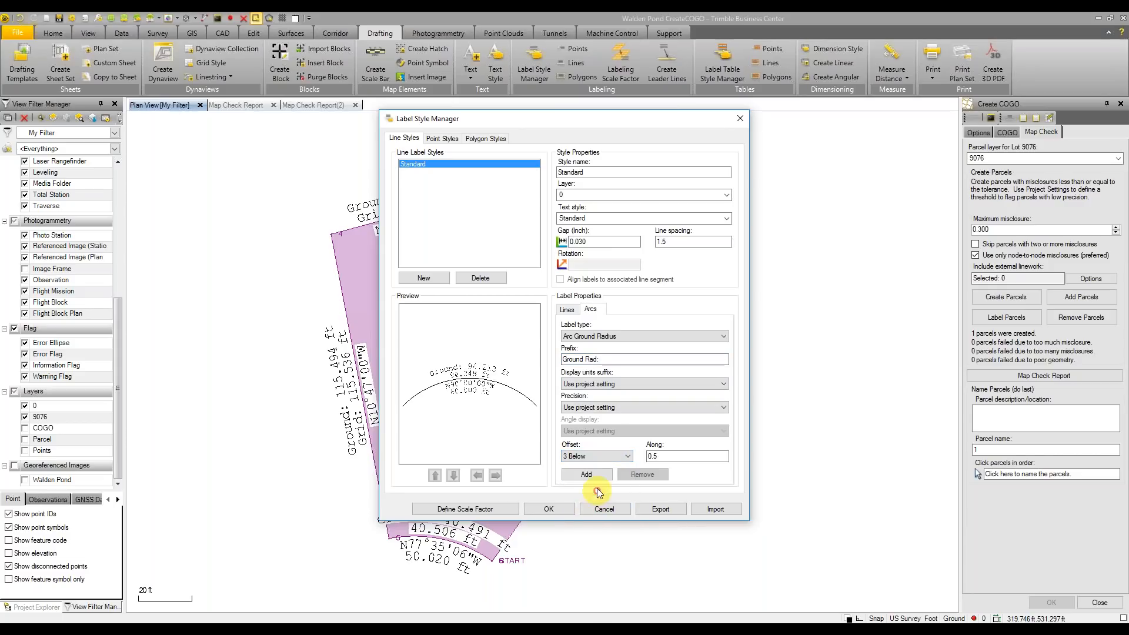
click(588, 474)
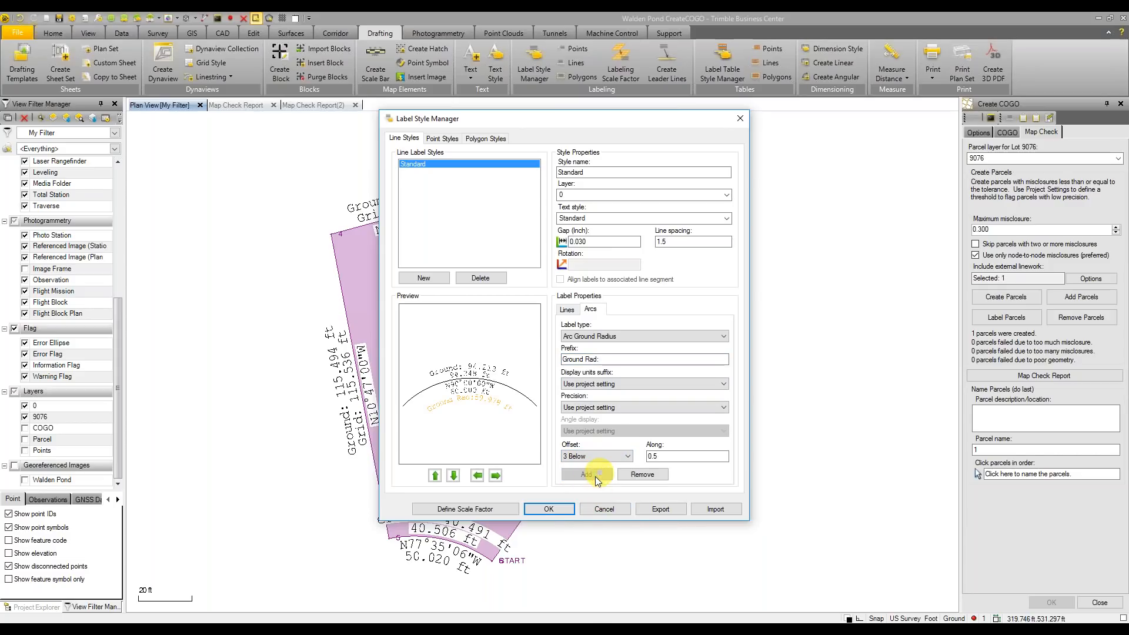
click(548, 509)
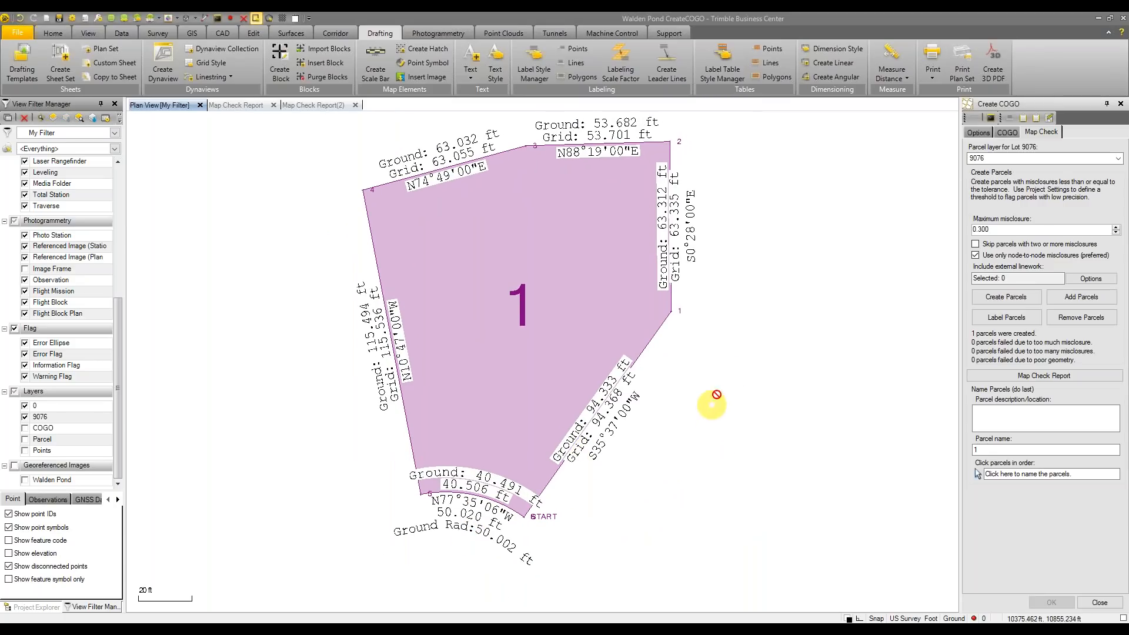
Generate another map check report, then rename the lot's parcel from 1 to 9076
scroll(711, 405, down, 2)
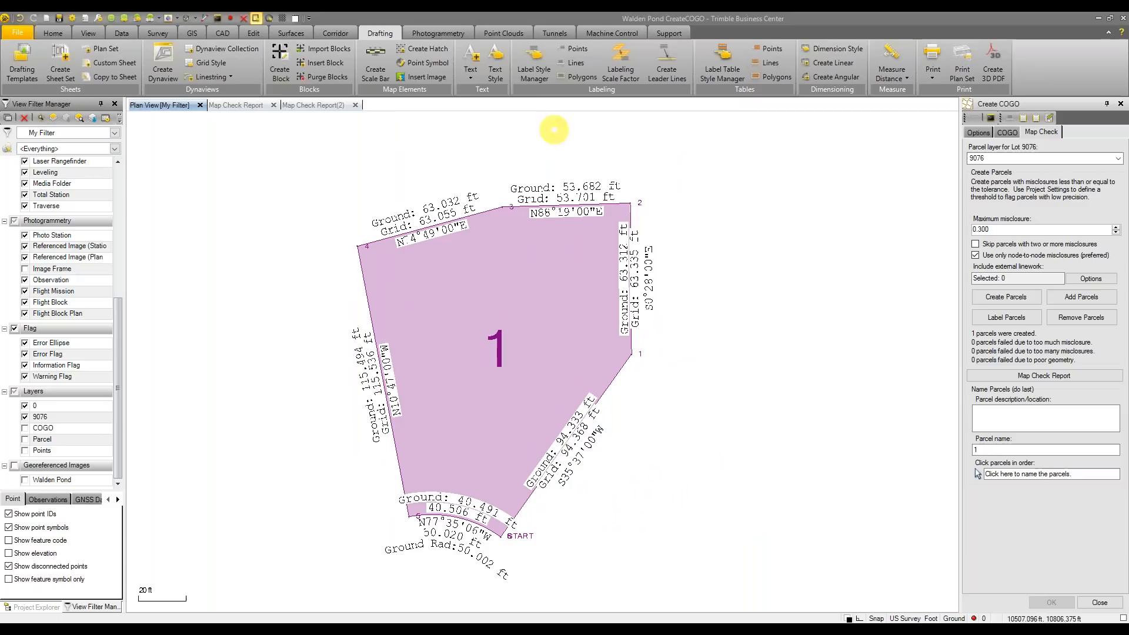
click(1059, 376)
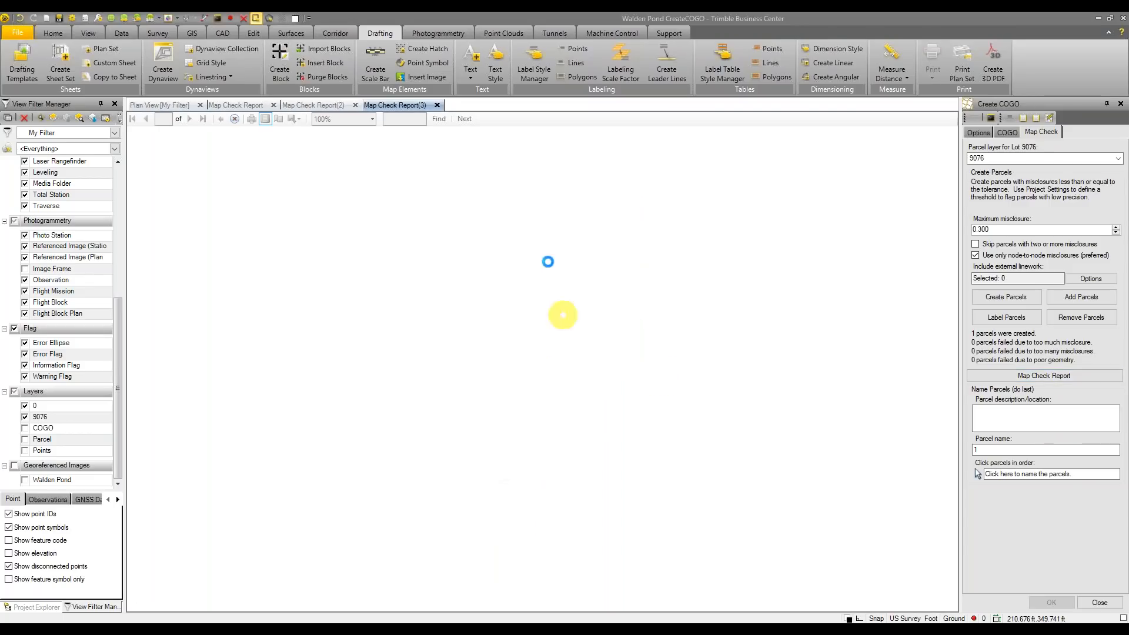
click(165, 105)
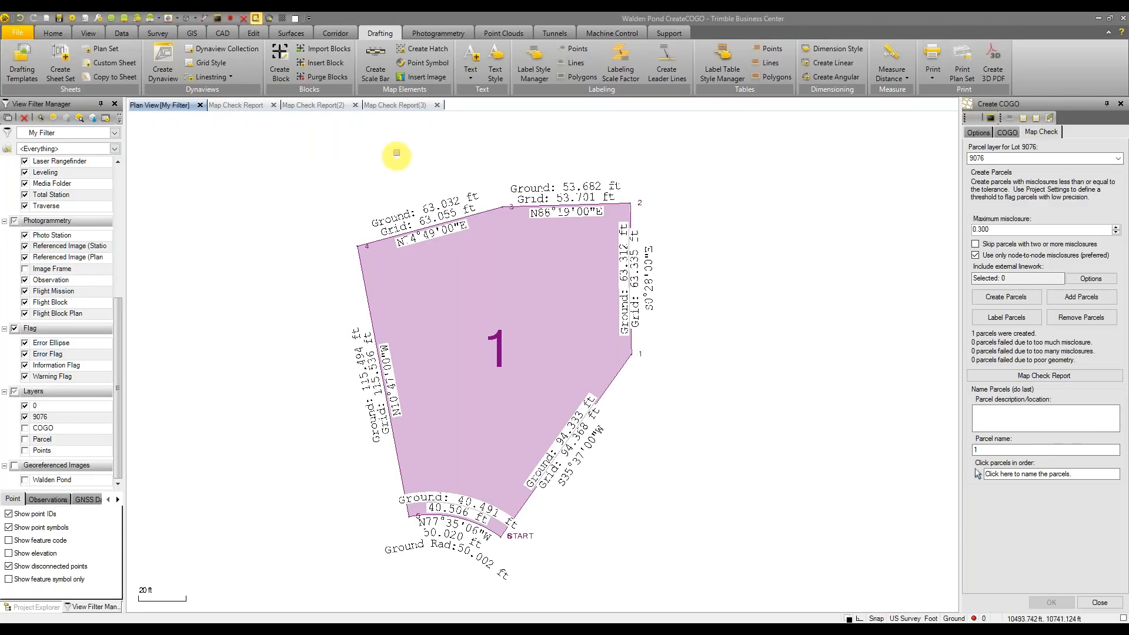
scroll(499, 320, down, 1)
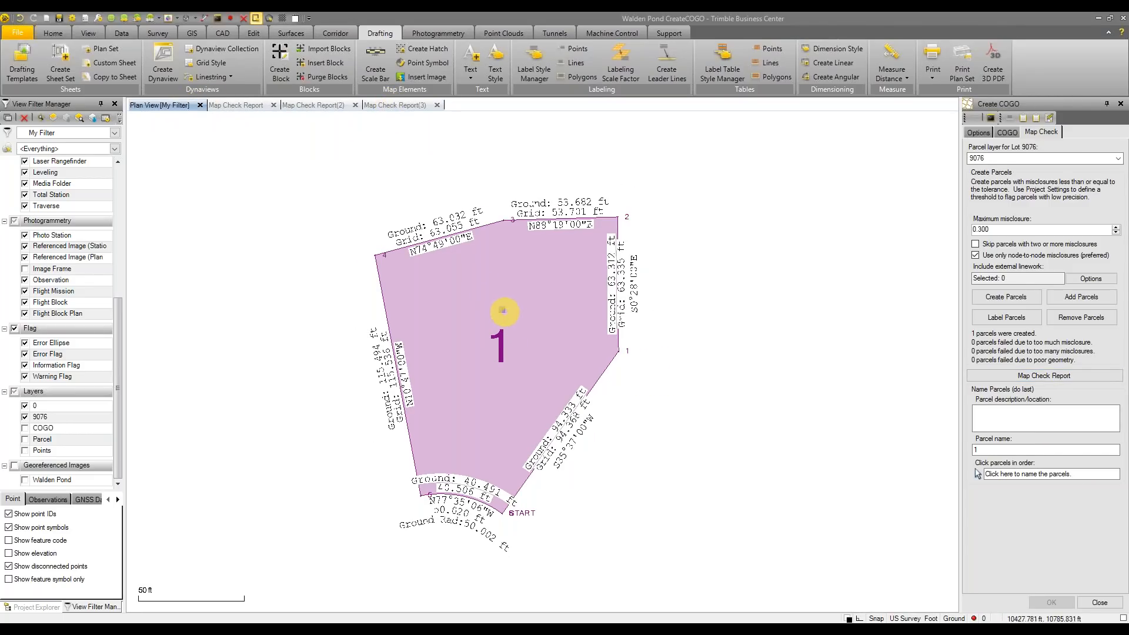
click(1029, 450)
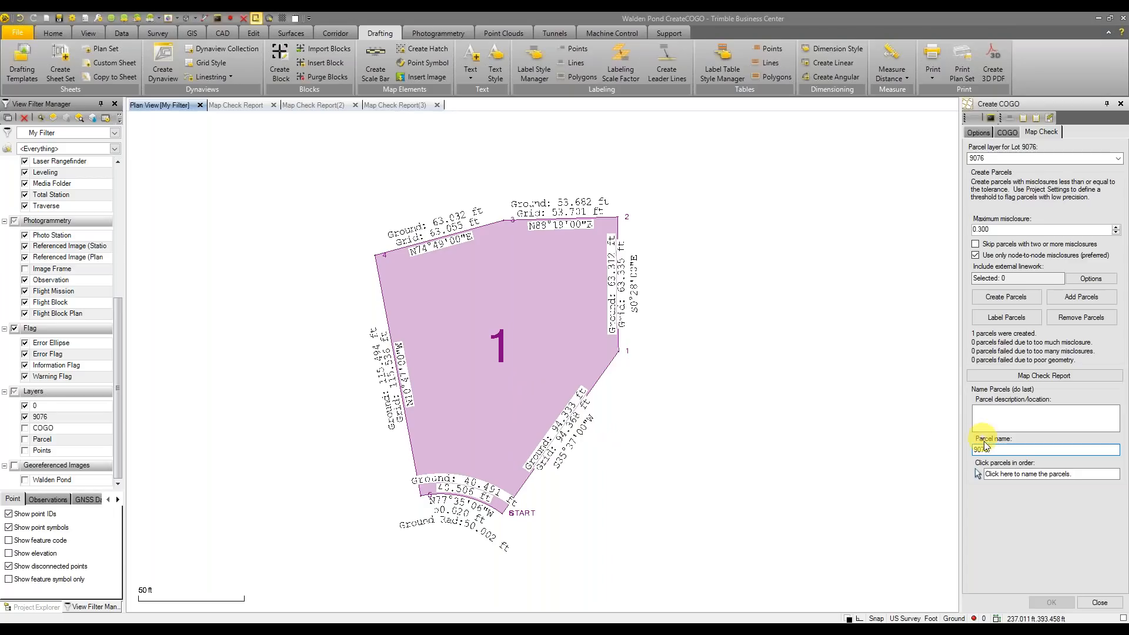
click(510, 349)
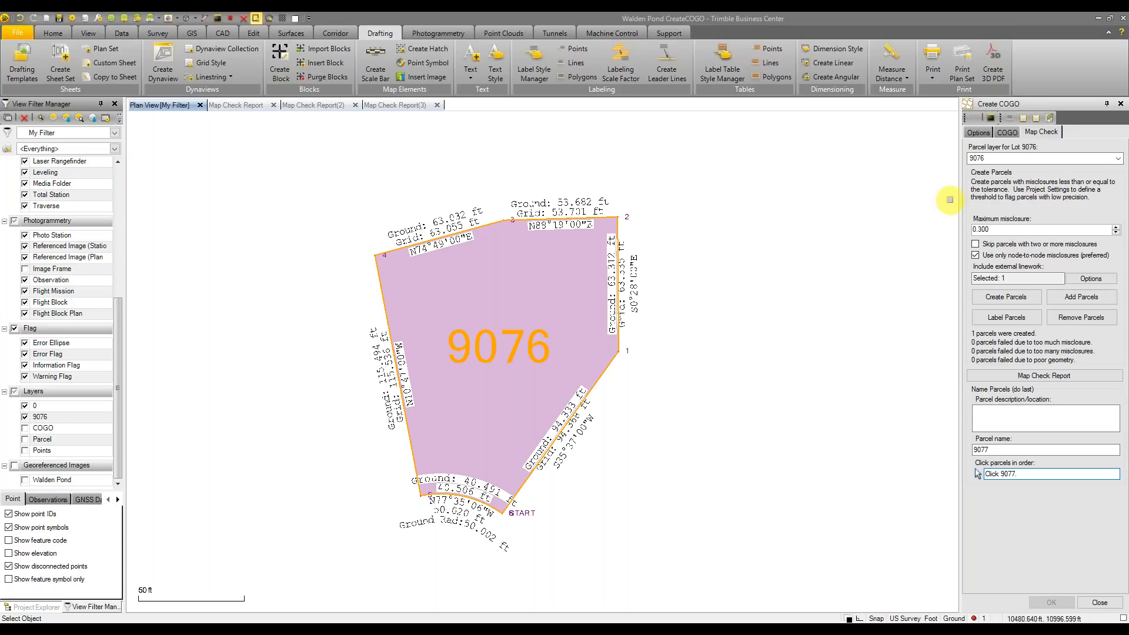
Scroll through Map Check Report(3), then return to the parcel 9076 plan view
click(406, 105)
scroll(744, 319, down, 1)
scroll(744, 320, down, 2)
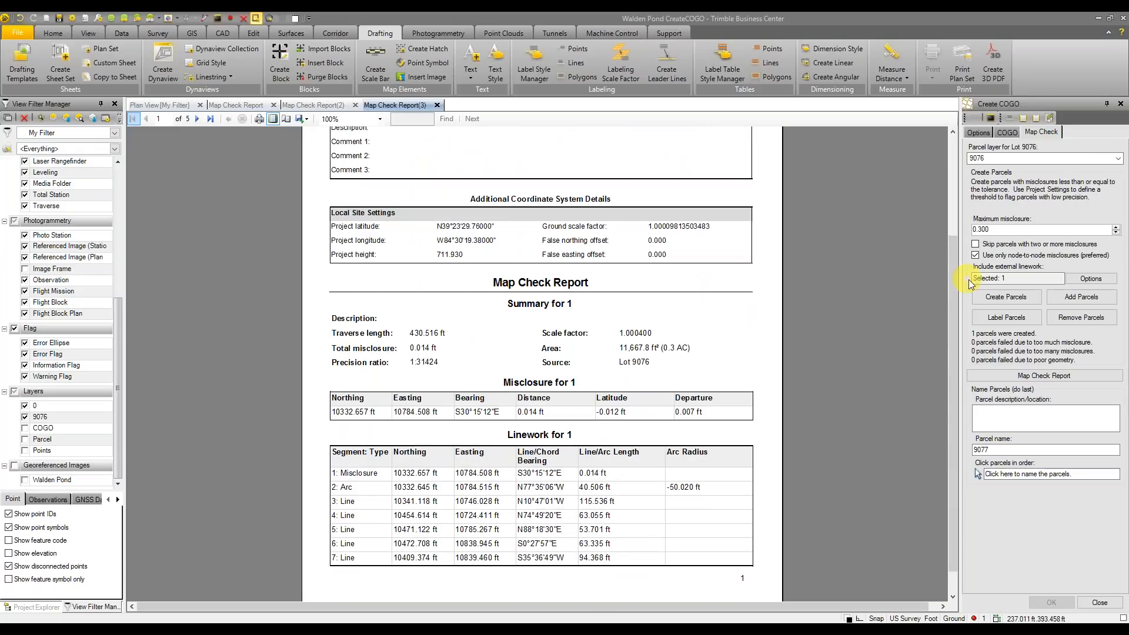
scroll(854, 263, down, 5)
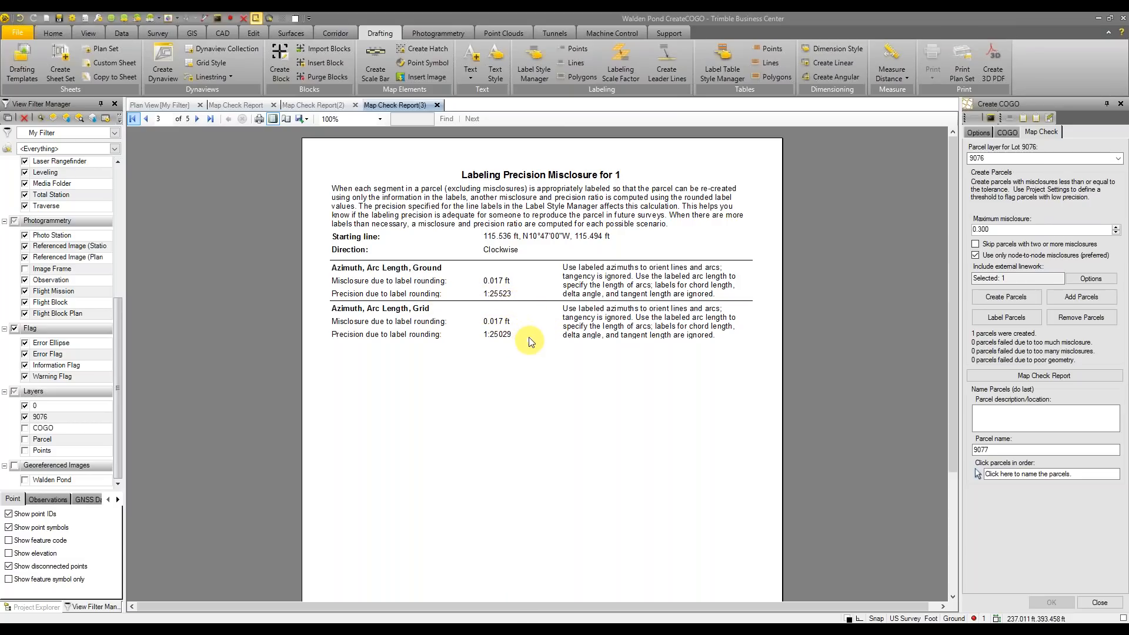
click(175, 107)
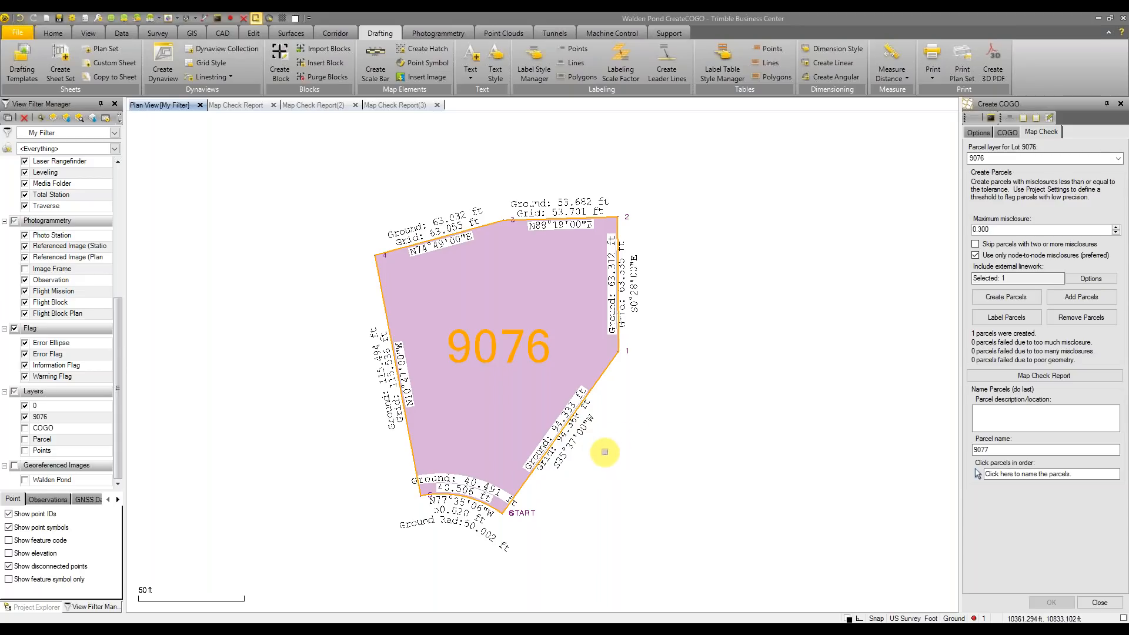
Hide layers 9076 and 0 and show the COGO linework and Points layers (points 1001–1104)
scroll(691, 438, down, 2)
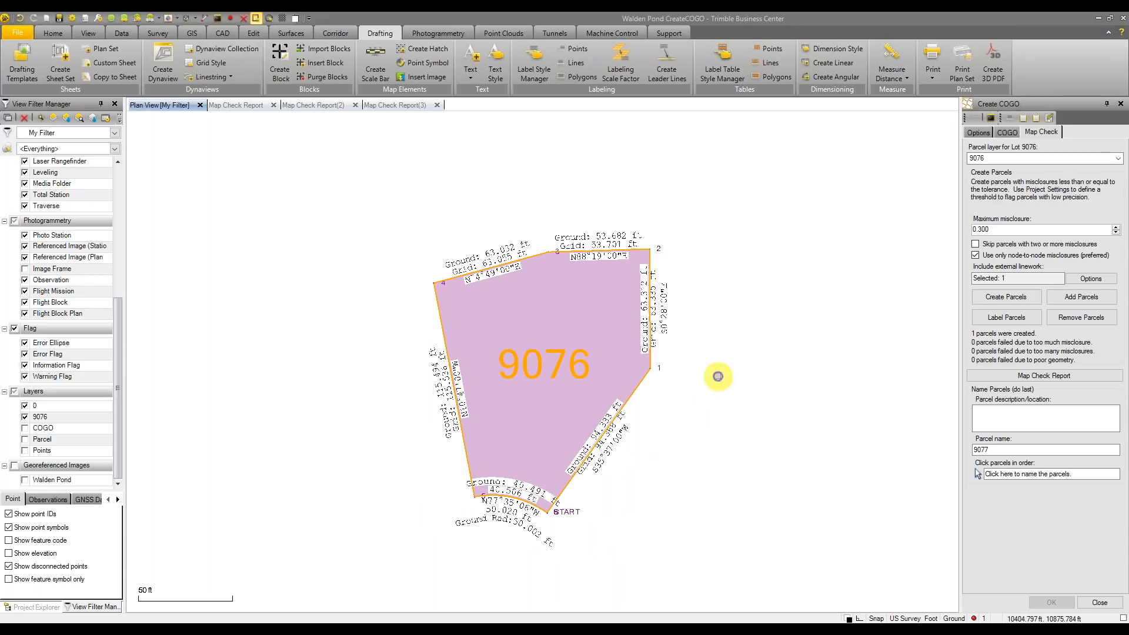
scroll(720, 365, down, 1)
scroll(713, 321, down, 1)
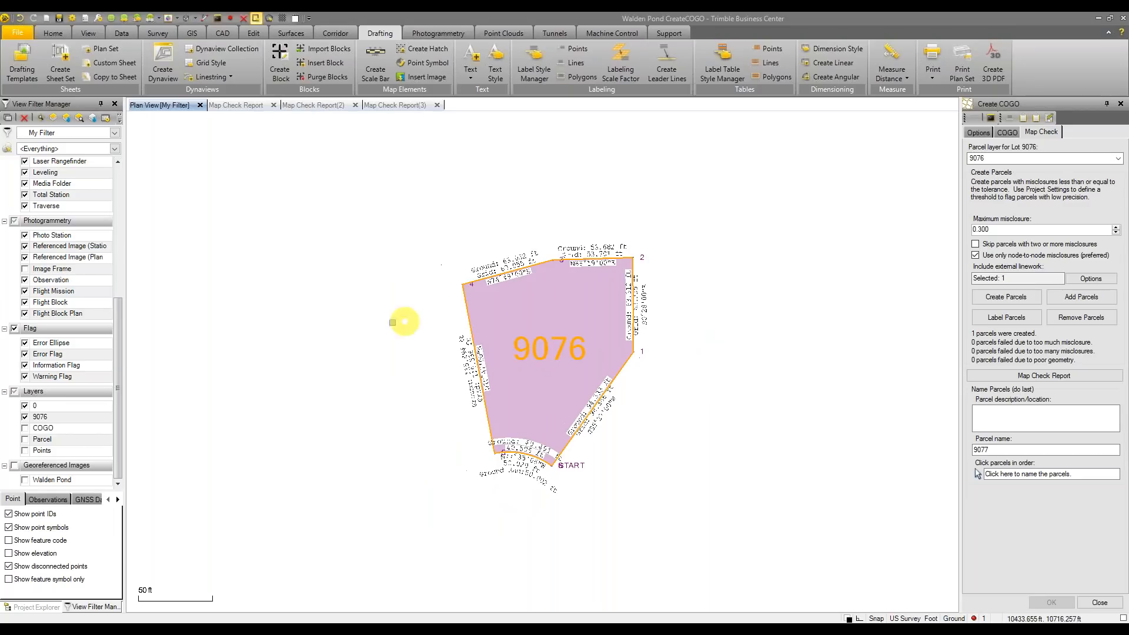
mouse_move(119, 351)
mouse_down()
mouse_move(118, 320)
mouse_move(118, 362)
mouse_up()
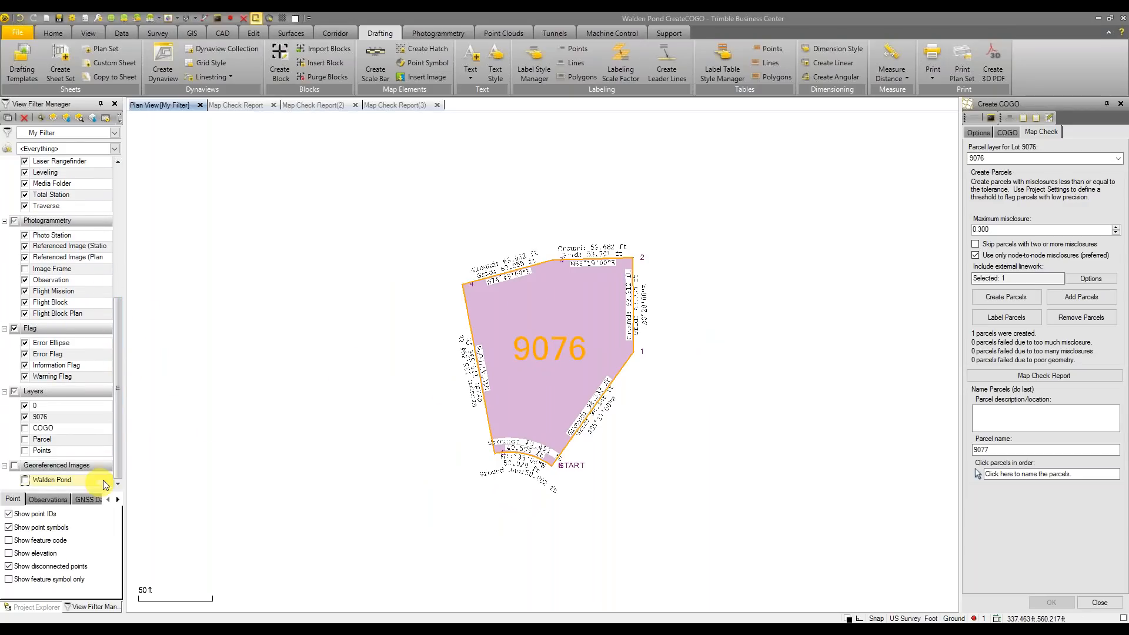
click(24, 417)
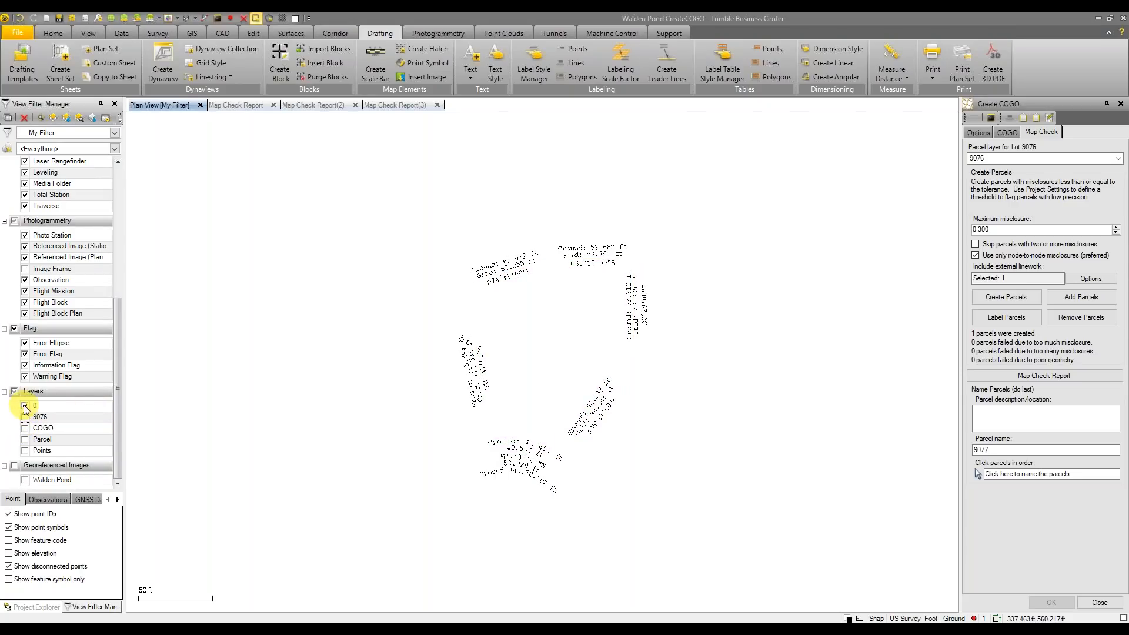
click(24, 406)
click(25, 429)
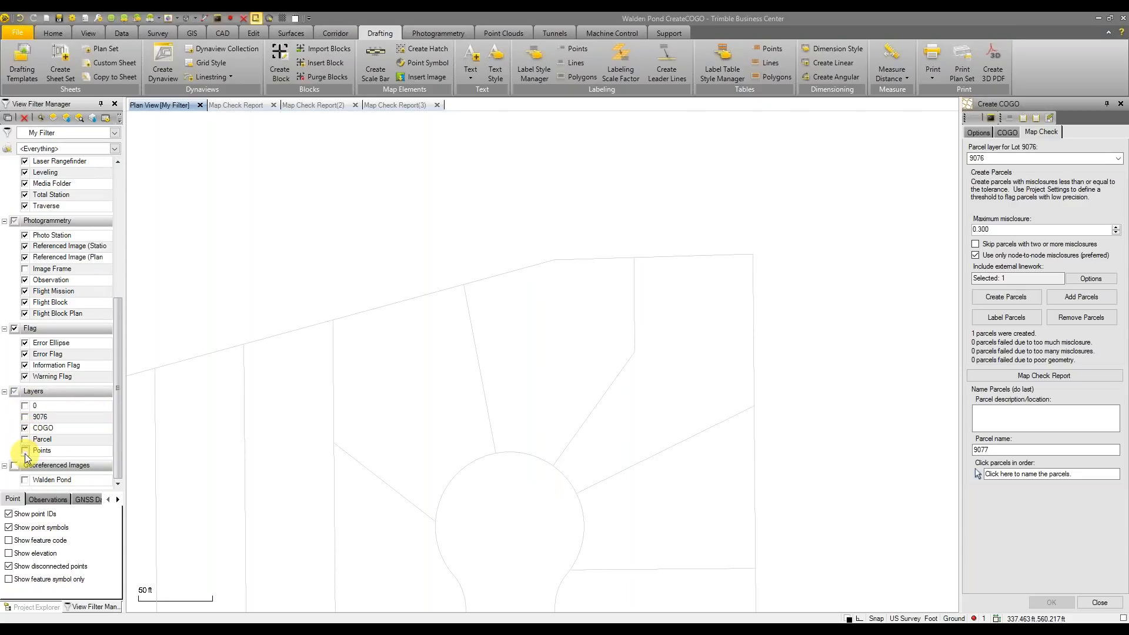
click(25, 450)
scroll(449, 396, down, 4)
middle_drag(610, 300, 586, 270)
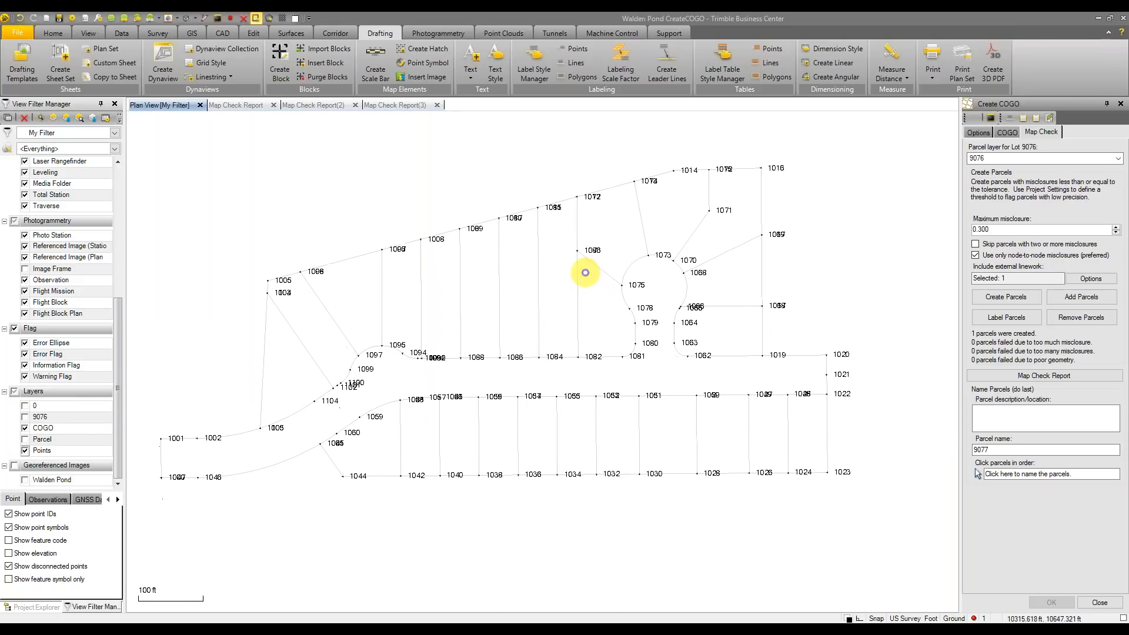
Set the Create COGO collection to COGO and view its line commands, starting with SC 10000.000, 10000.000
click(992, 134)
click(1037, 158)
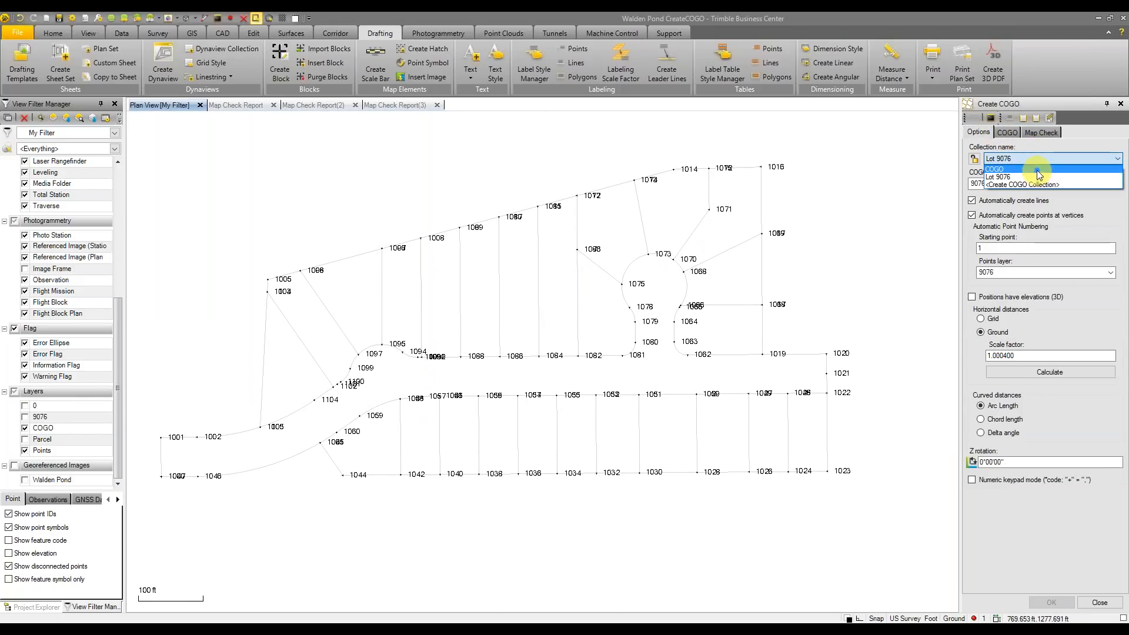
click(1037, 170)
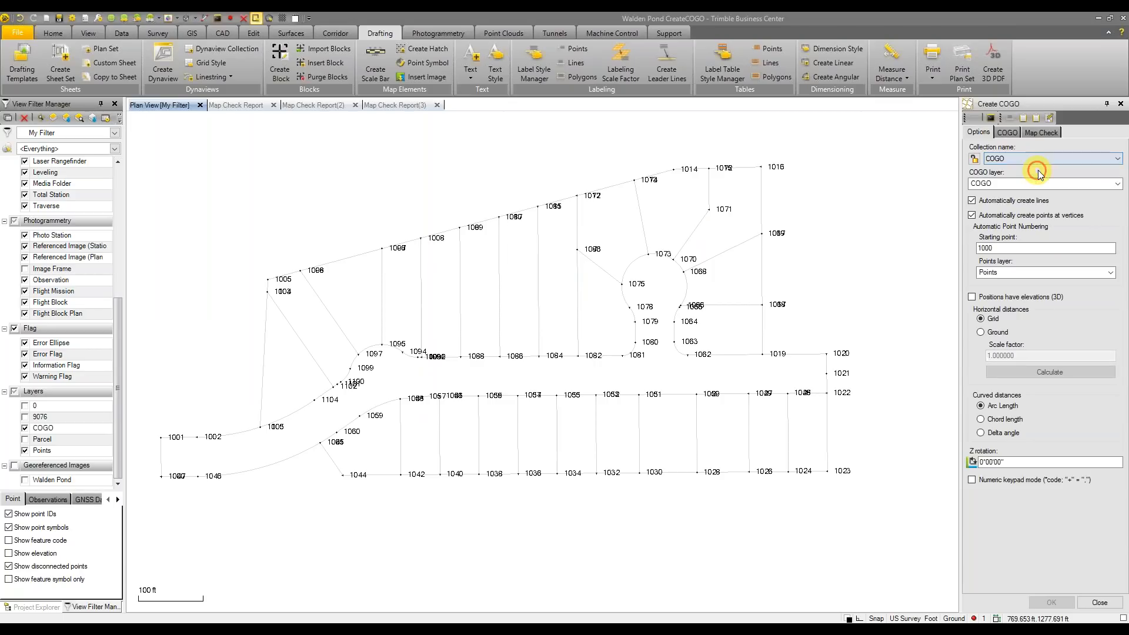
click(1008, 133)
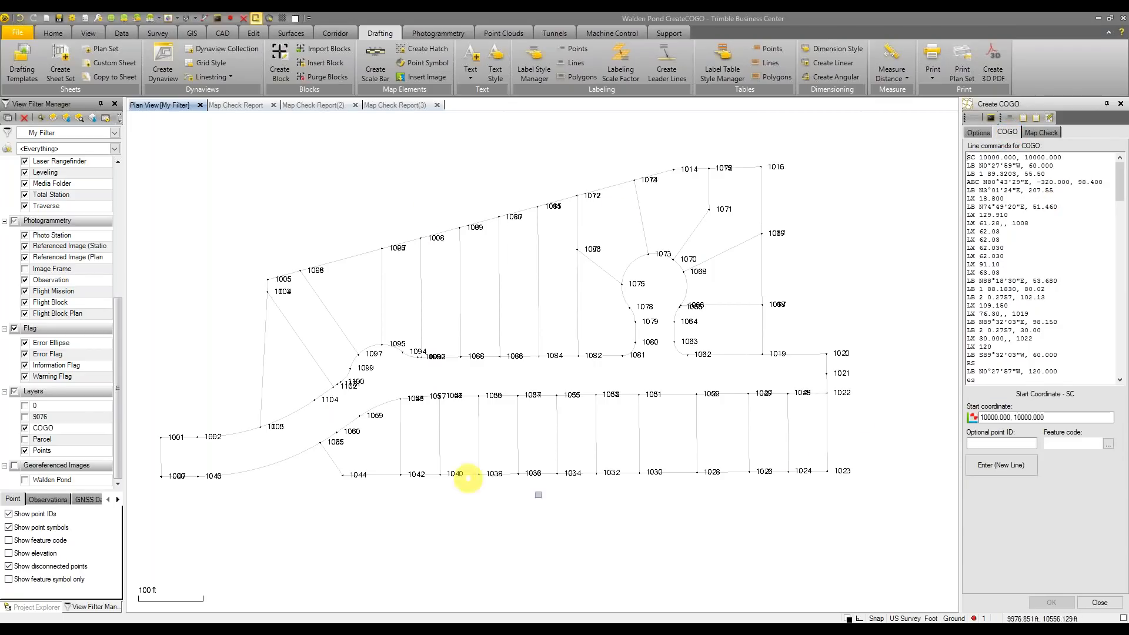
mouse_move(1121, 196)
mouse_down()
mouse_move(1123, 383)
mouse_move(1117, 176)
mouse_up()
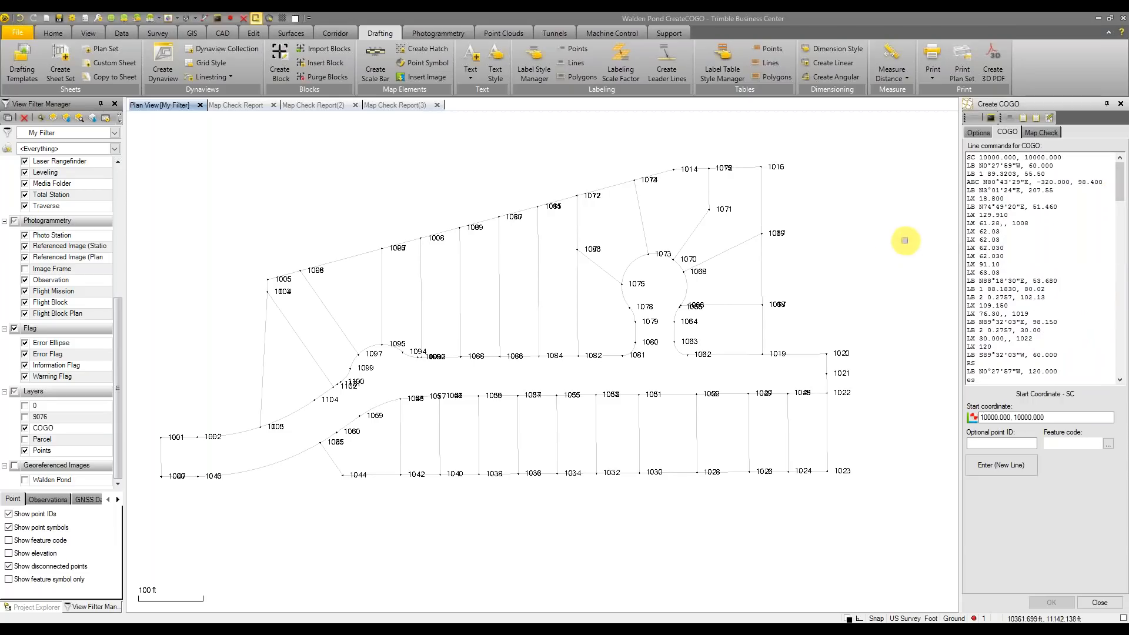
mouse_move(561, 630)
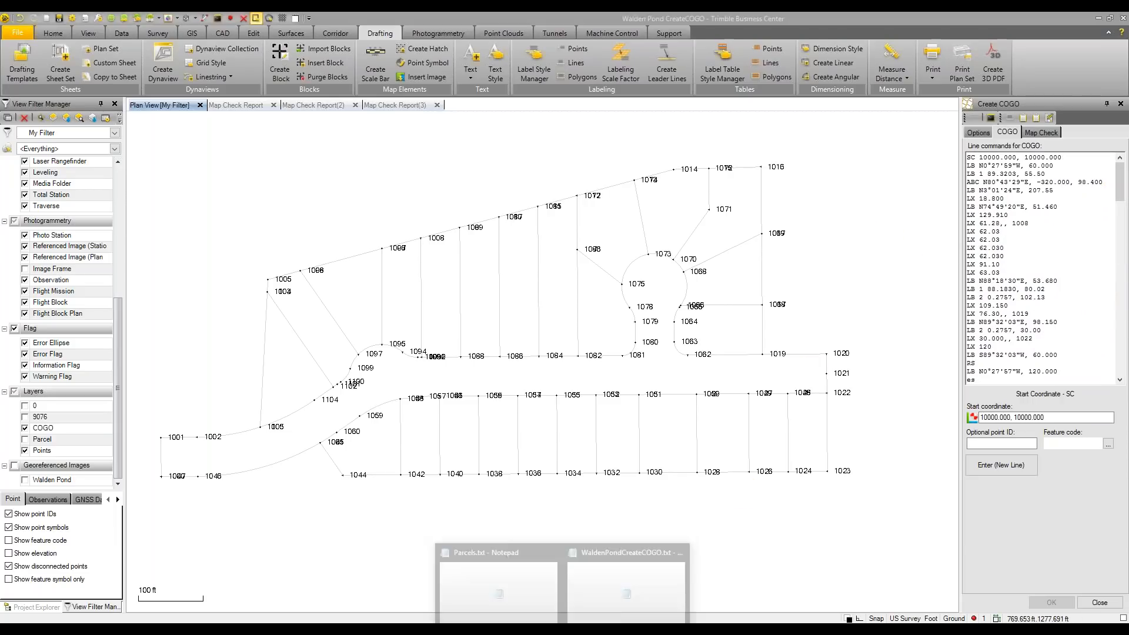
click(638, 590)
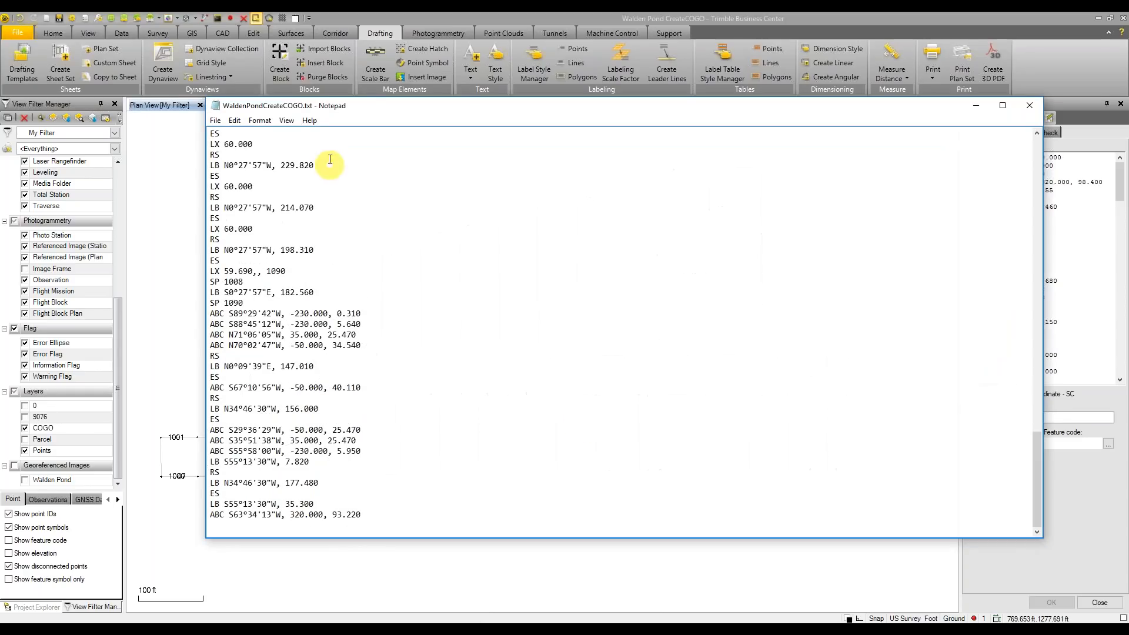
scroll(453, 274, up, 5)
scroll(454, 274, up, 6)
drag(1039, 375, 984, 182)
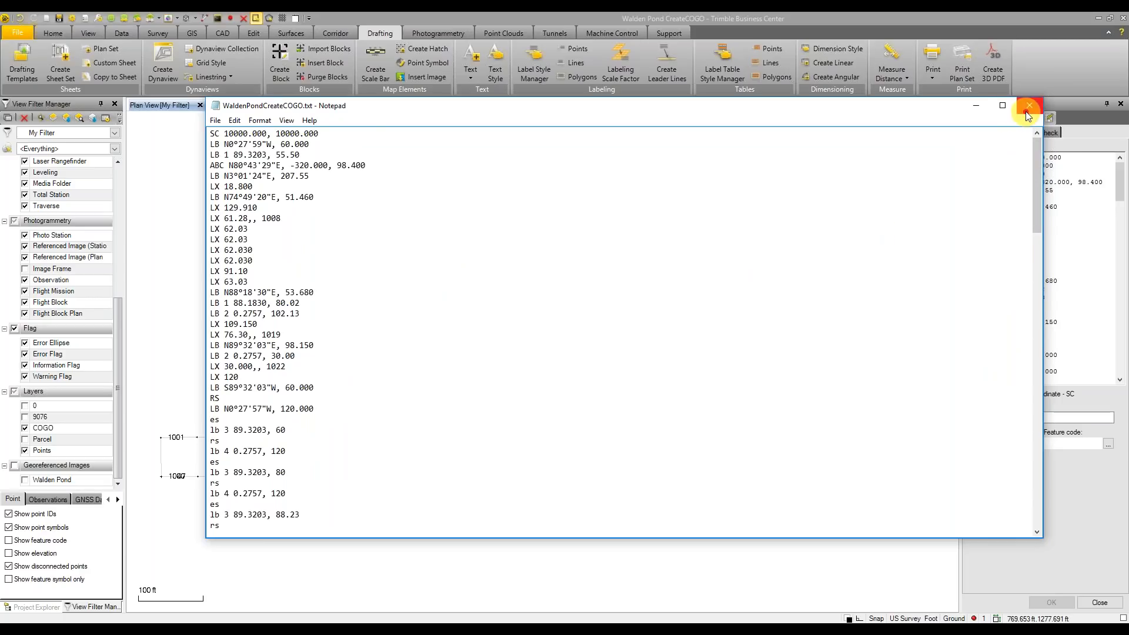
click(976, 106)
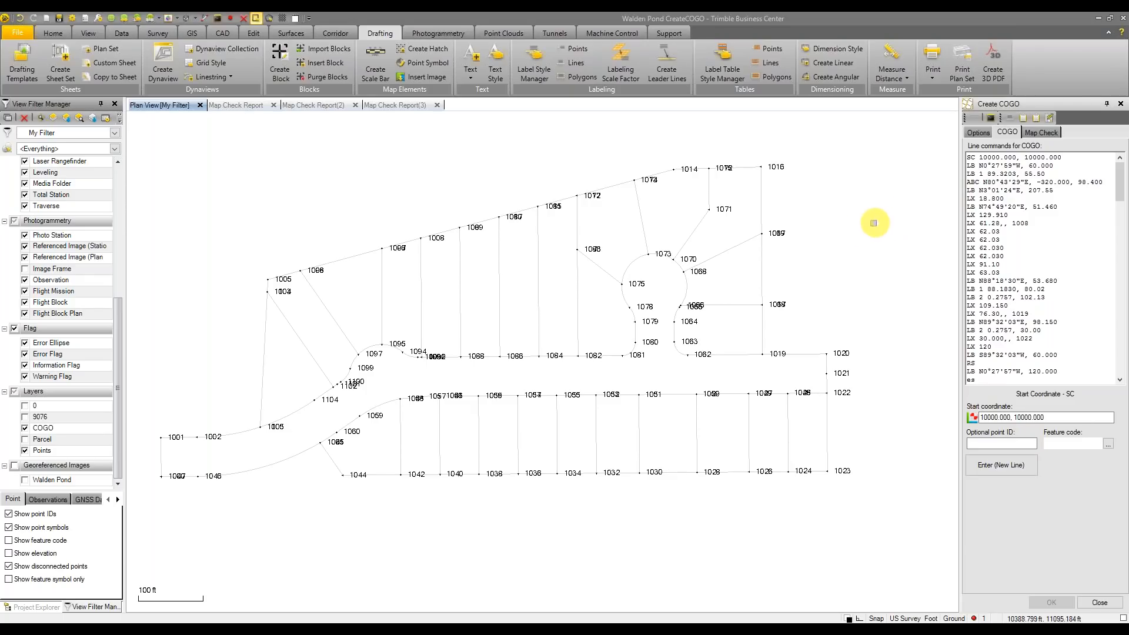
scroll(871, 222, down, 1)
Close the three old Map Check Report tabs
scroll(863, 240, up, 2)
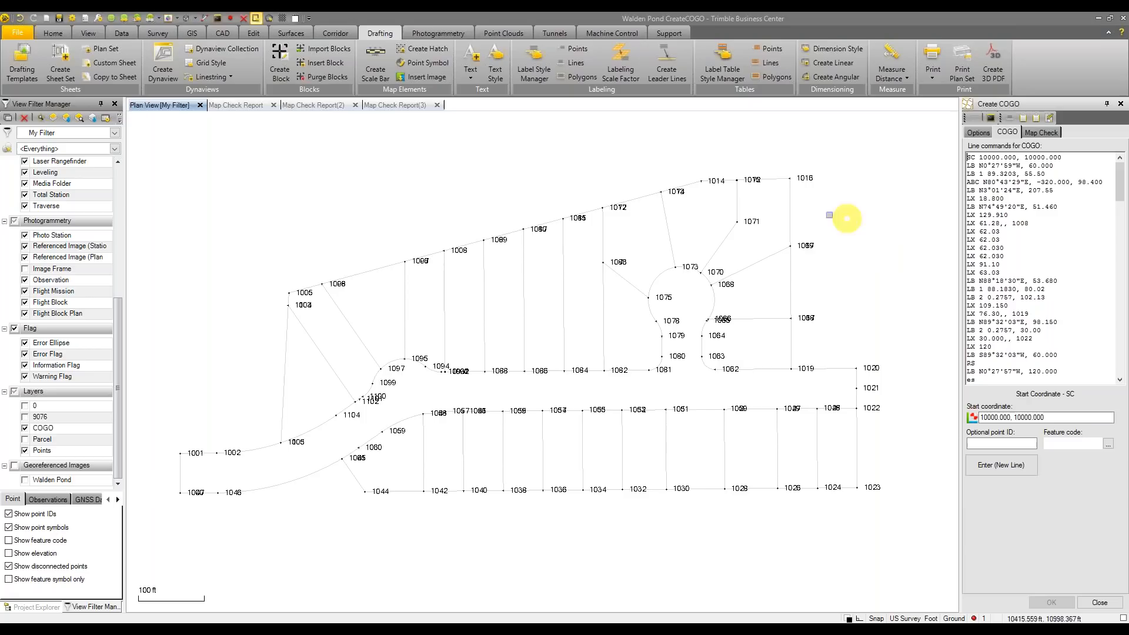
click(437, 105)
click(355, 104)
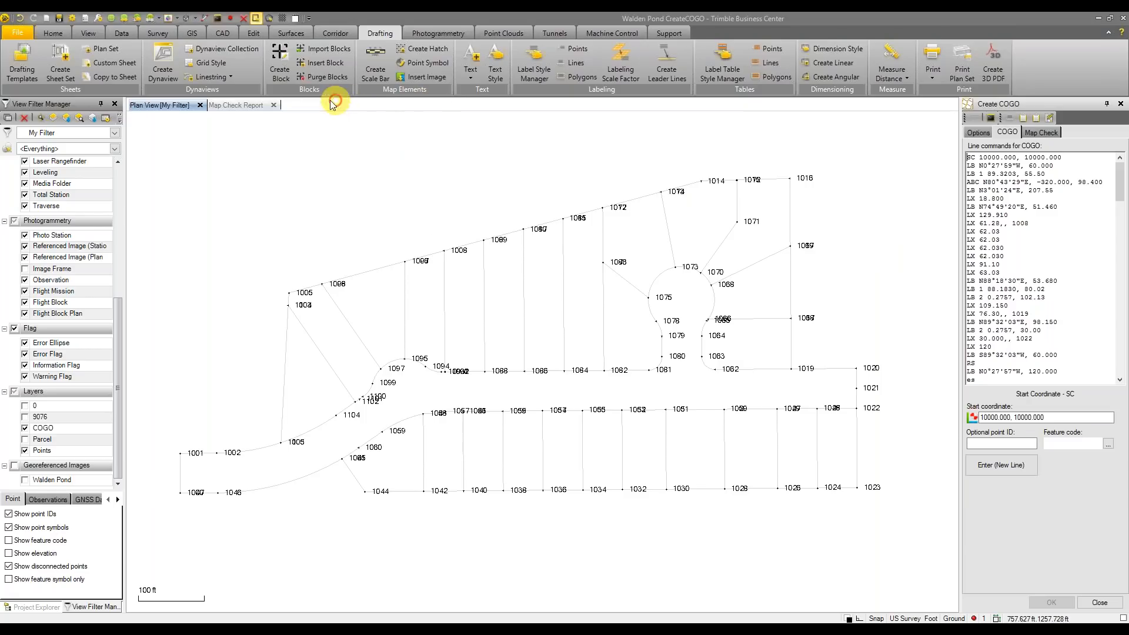
click(273, 104)
Set the Map Check parcel layer to a new layer named Walden Parcels
scroll(851, 315, down, 2)
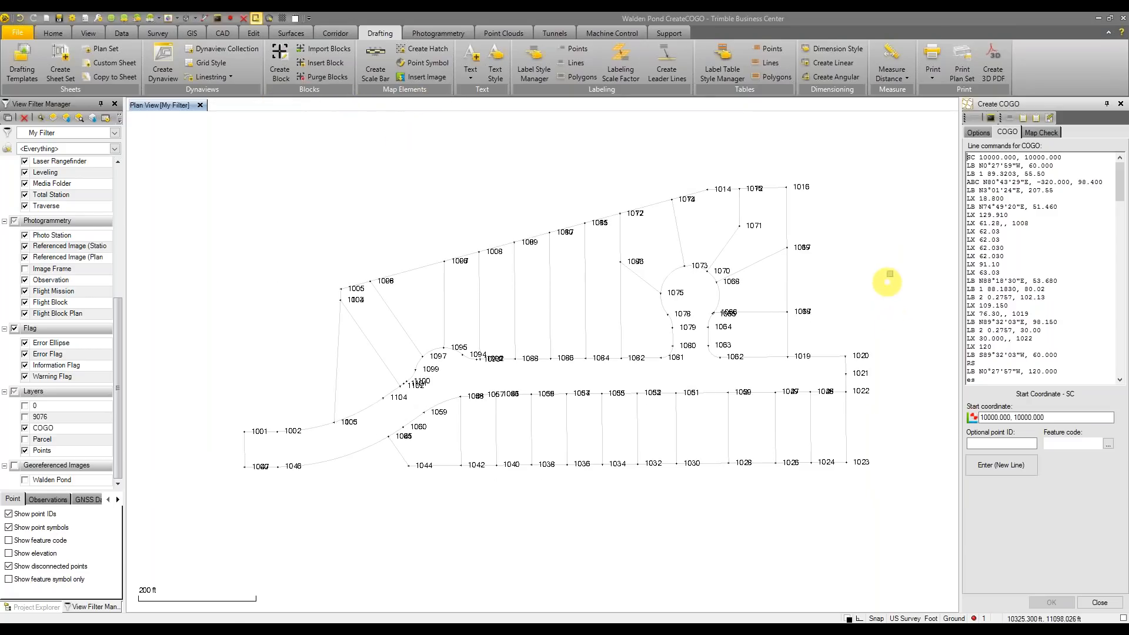
click(1052, 132)
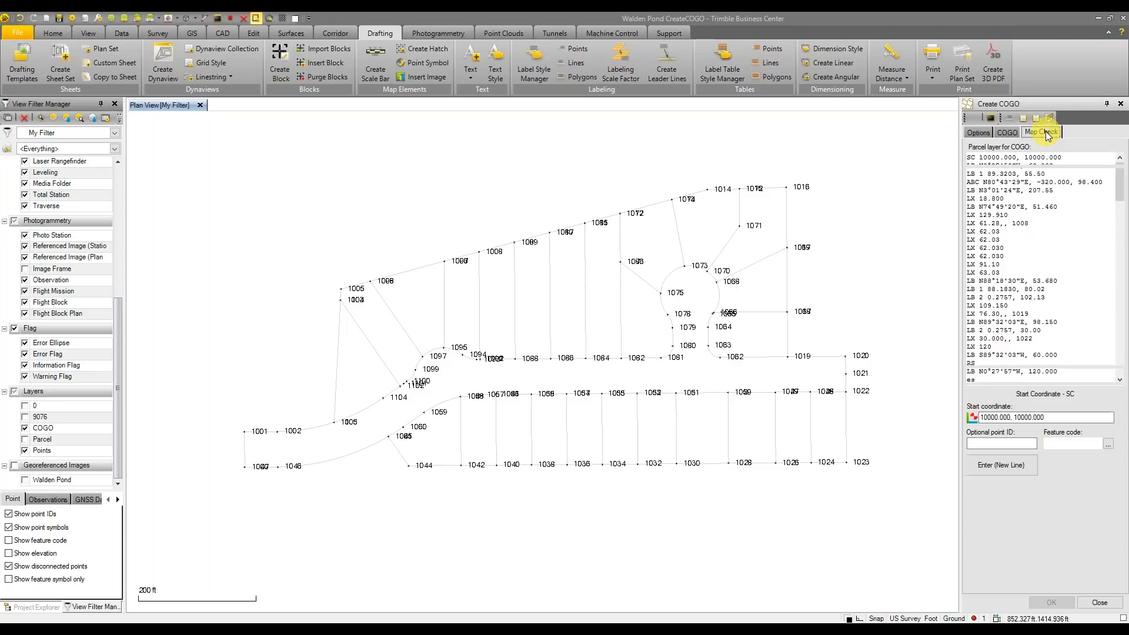
click(1051, 157)
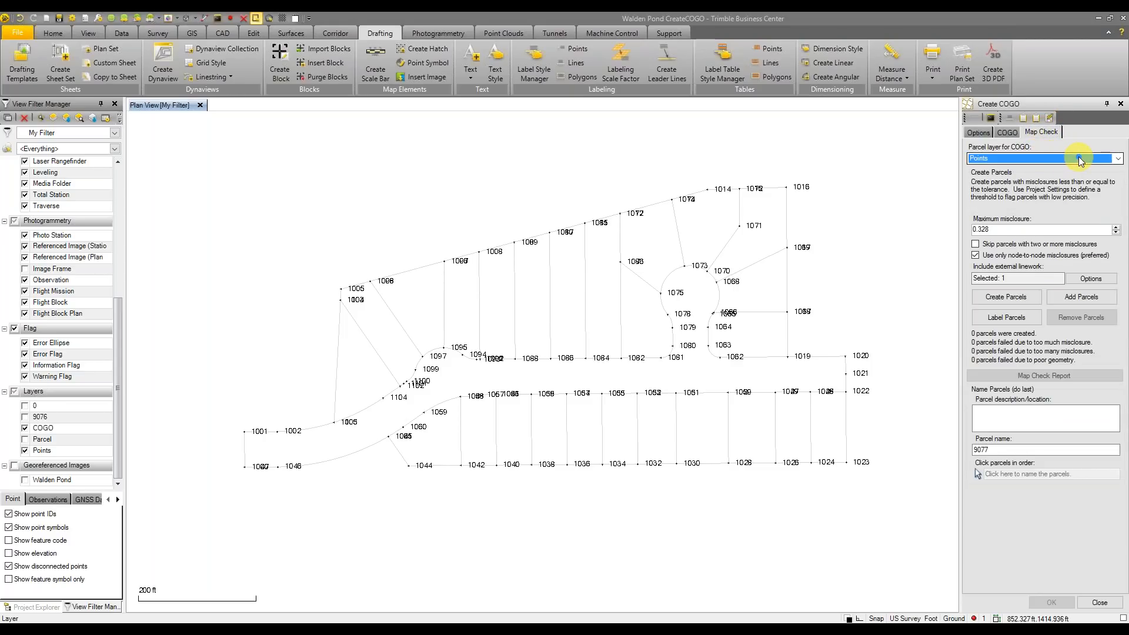
click(1078, 157)
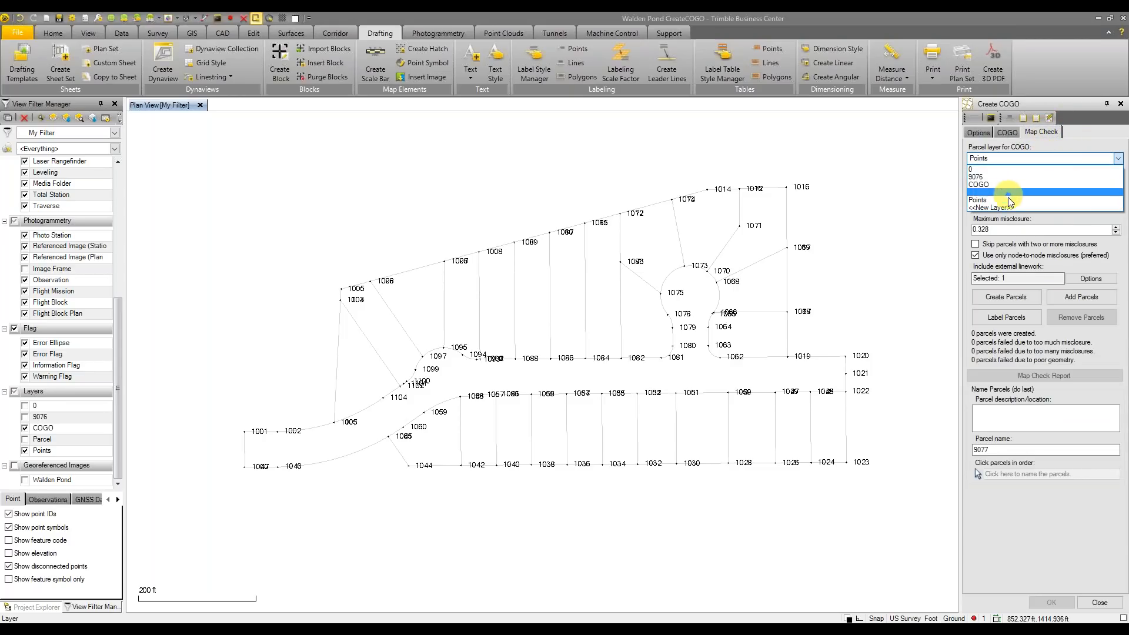
click(1026, 157)
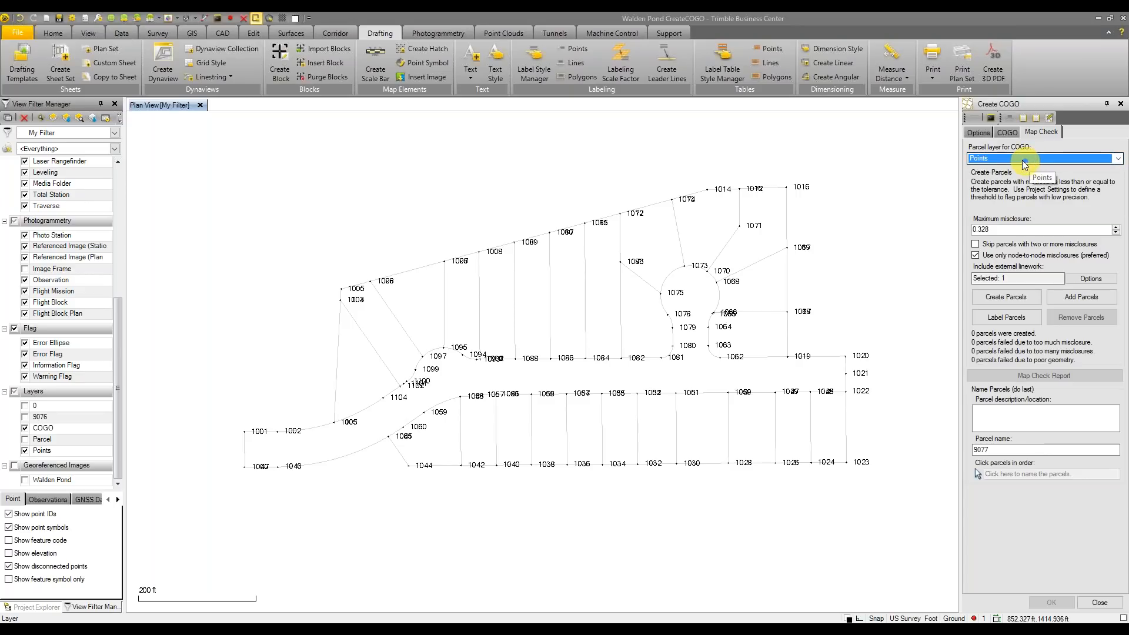
scroll(1038, 160, down, 1)
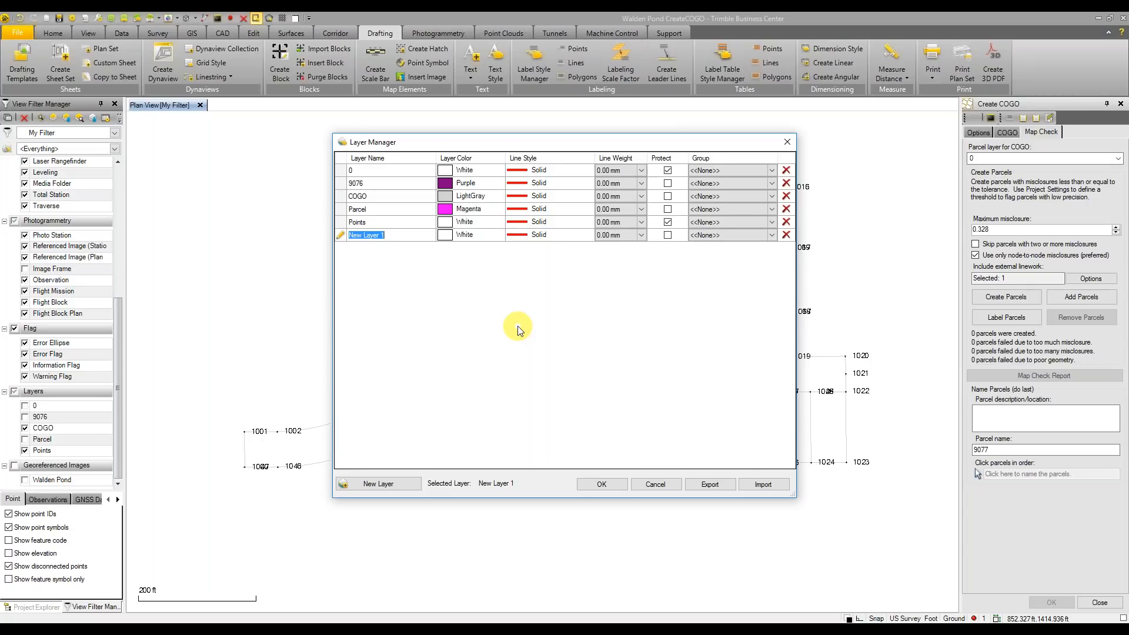
text(Walden Parc)
click(606, 485)
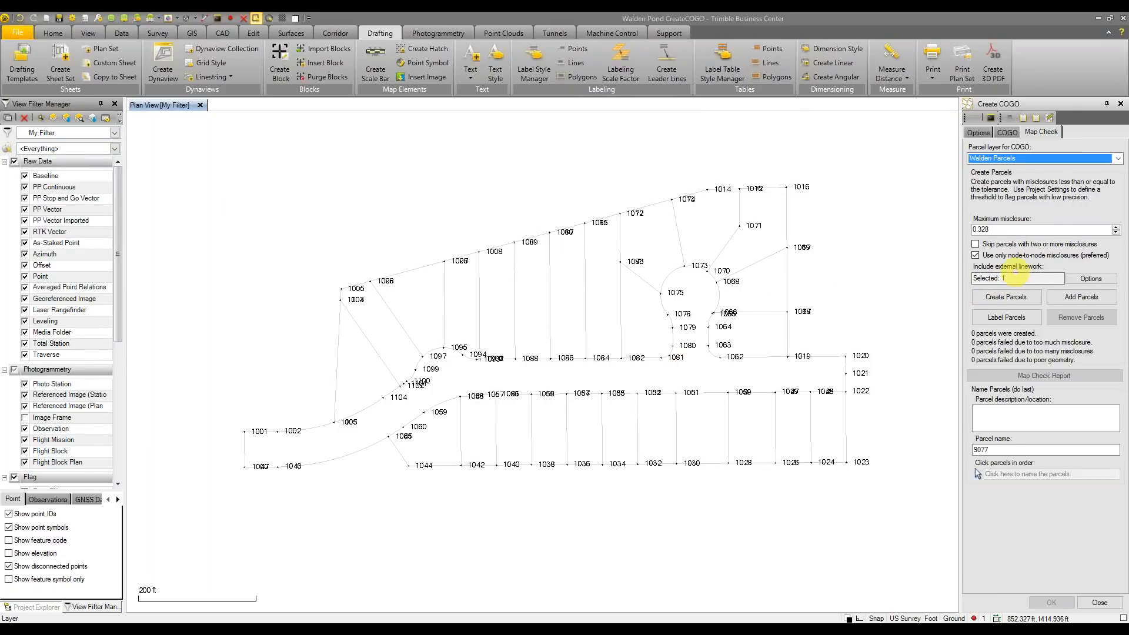
Create parcels from all 134 selected linework pieces, producing lots 9077 through 9102
click(1036, 278)
click(1011, 298)
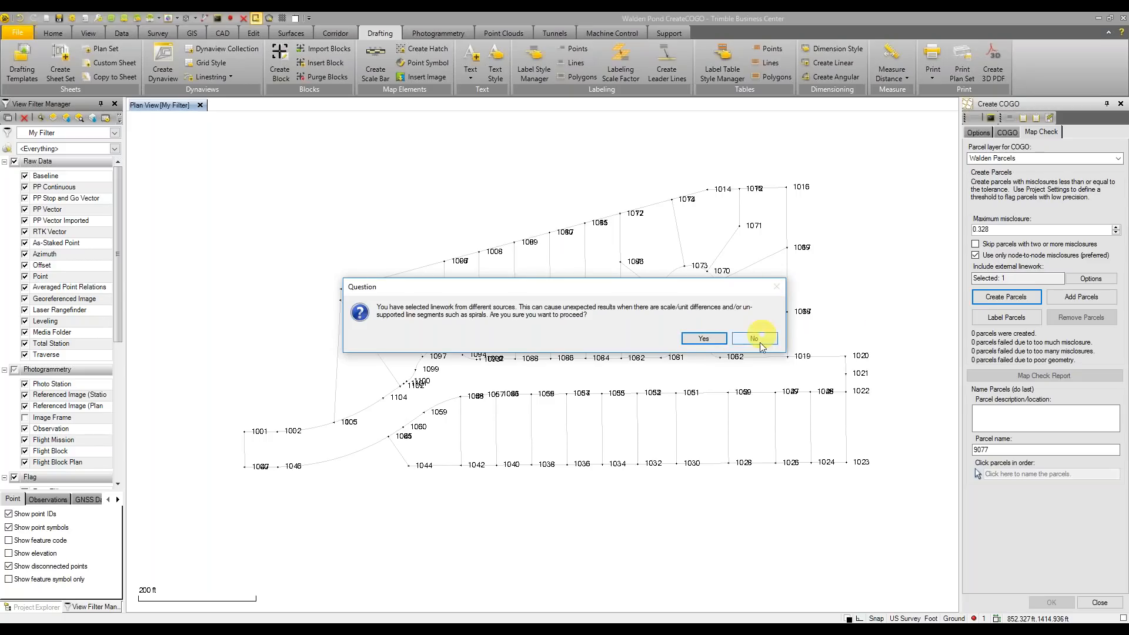
click(760, 339)
click(1020, 278)
click(463, 208)
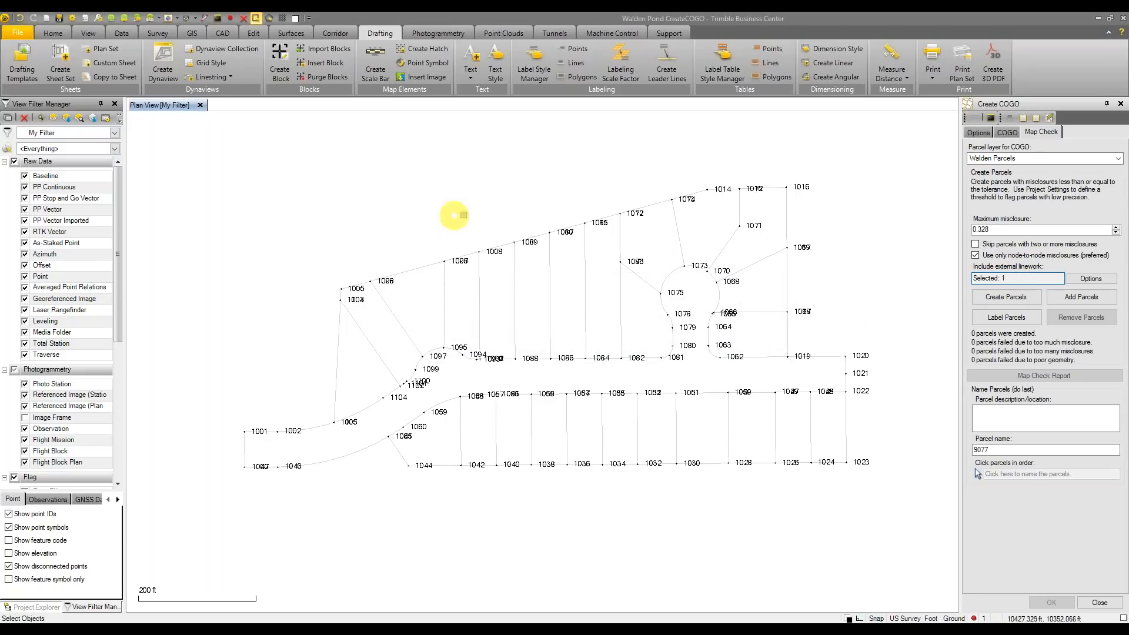
key(ctrl+a)
click(1006, 298)
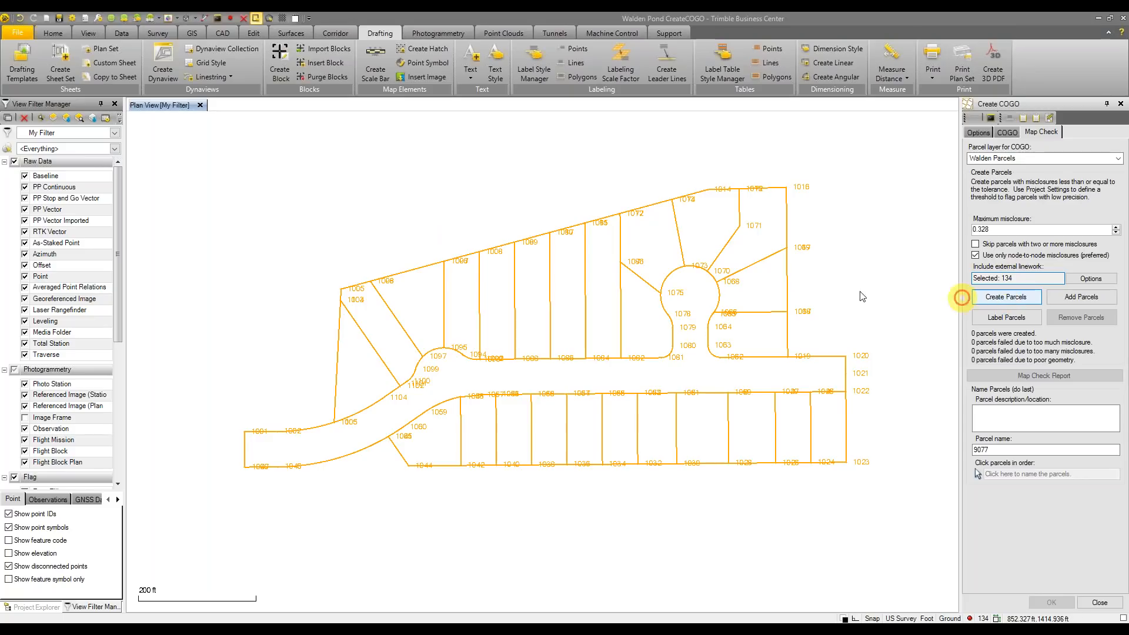
middle_drag(890, 279, 854, 283)
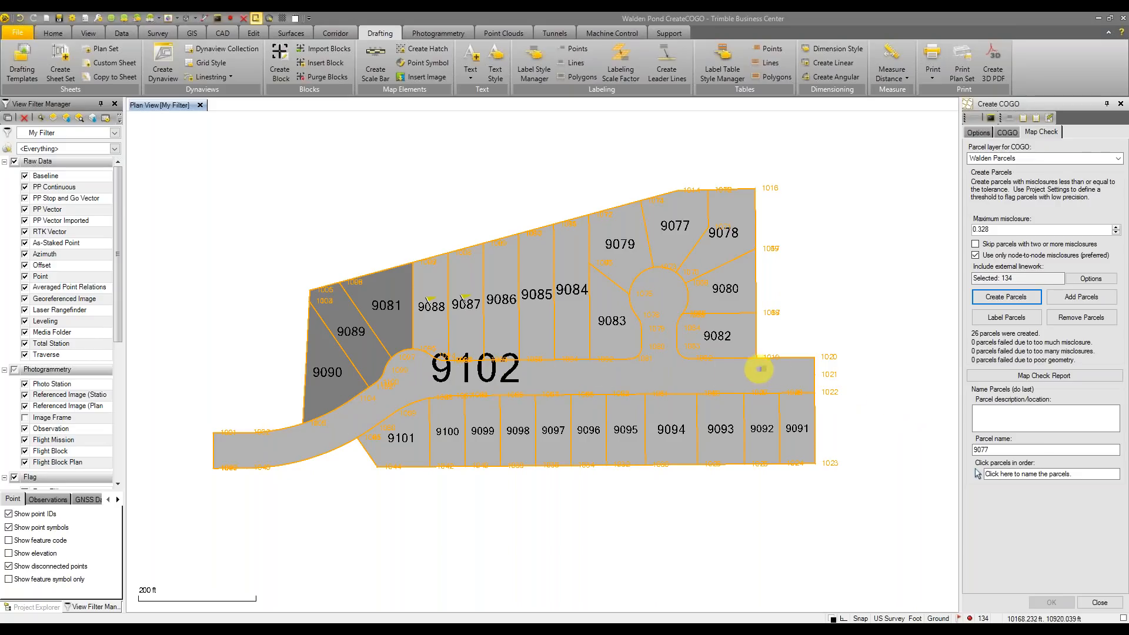
Remove the road parcel 9102
click(468, 373)
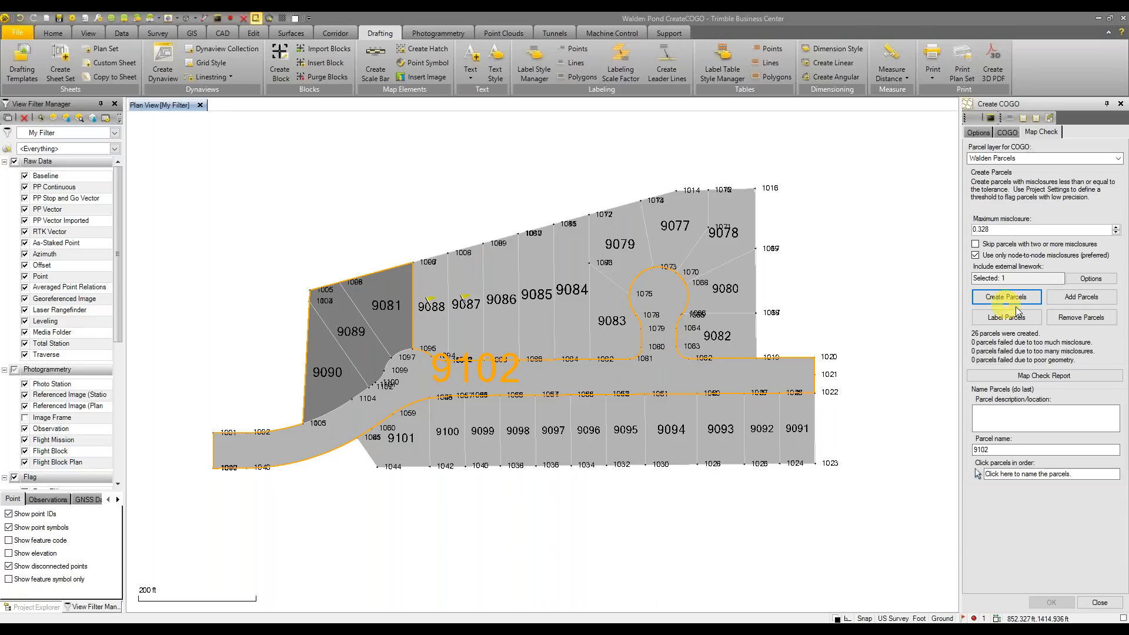
click(1066, 320)
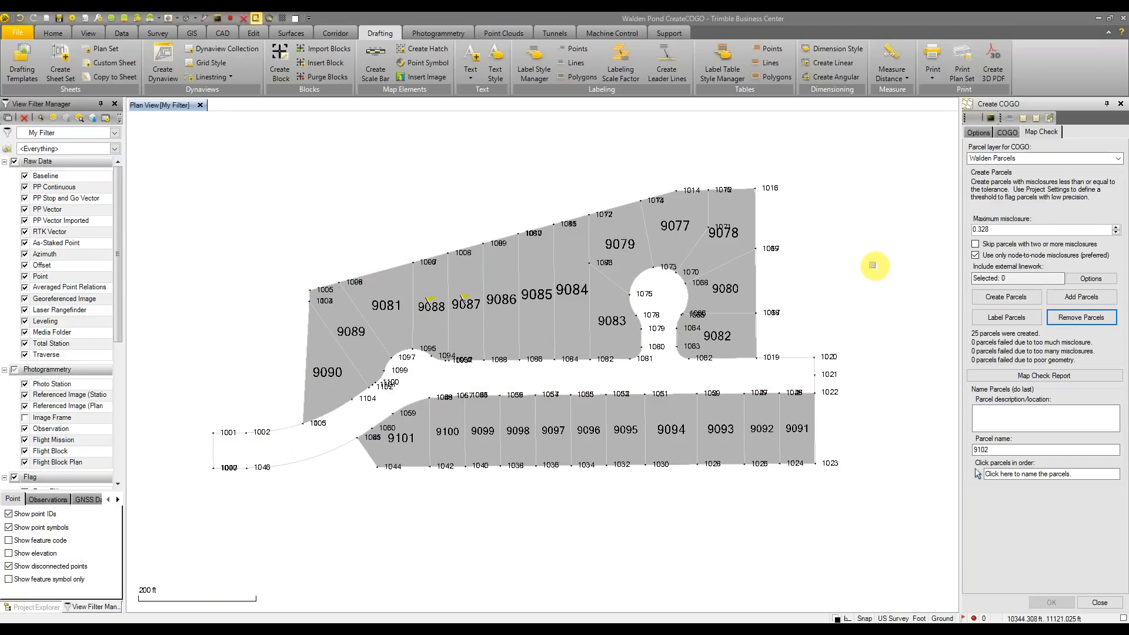
middle_drag(872, 265, 852, 276)
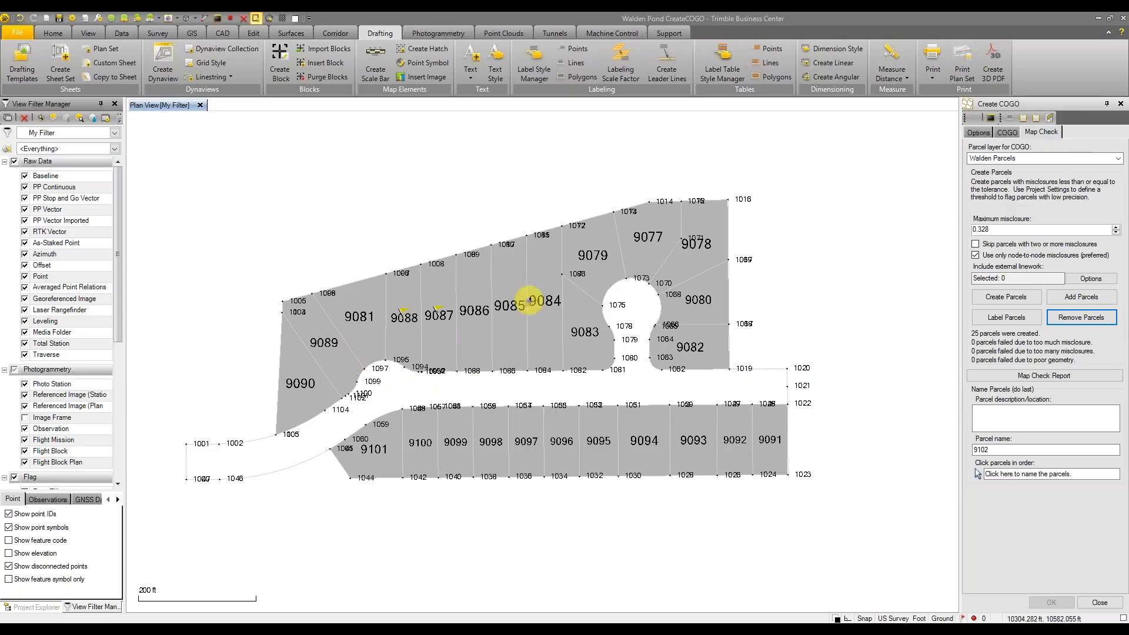
Hide the Walden Pond plat image and select the parcel name to change it to 9066
scroll(71, 411, down, 5)
click(24, 479)
scroll(321, 383, up, 2)
scroll(320, 383, up, 2)
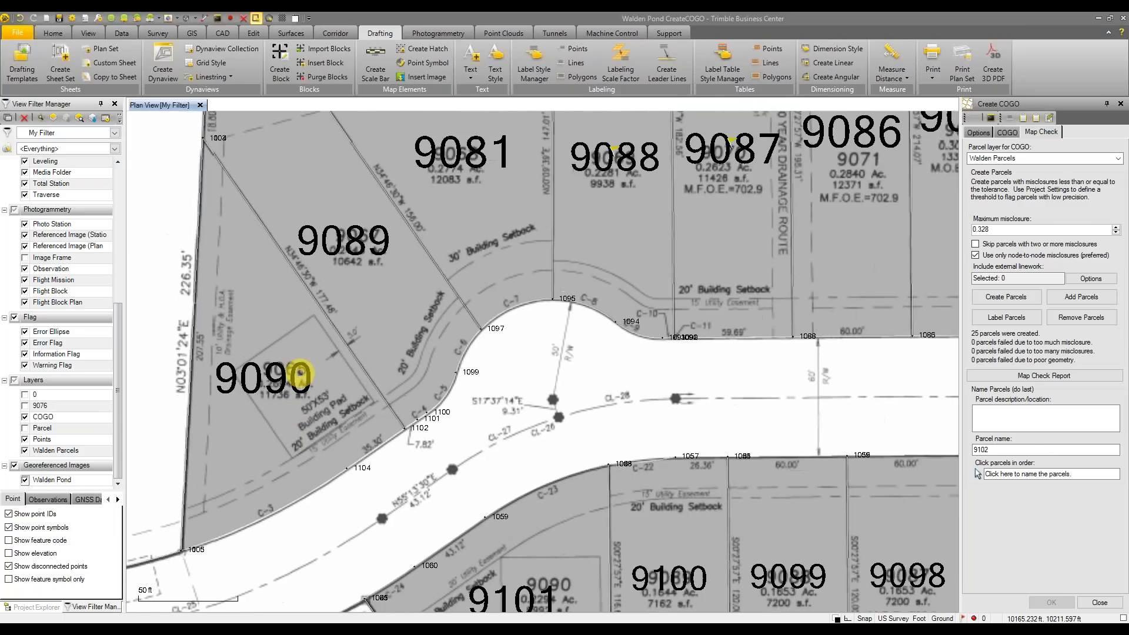
scroll(301, 373, down, 4)
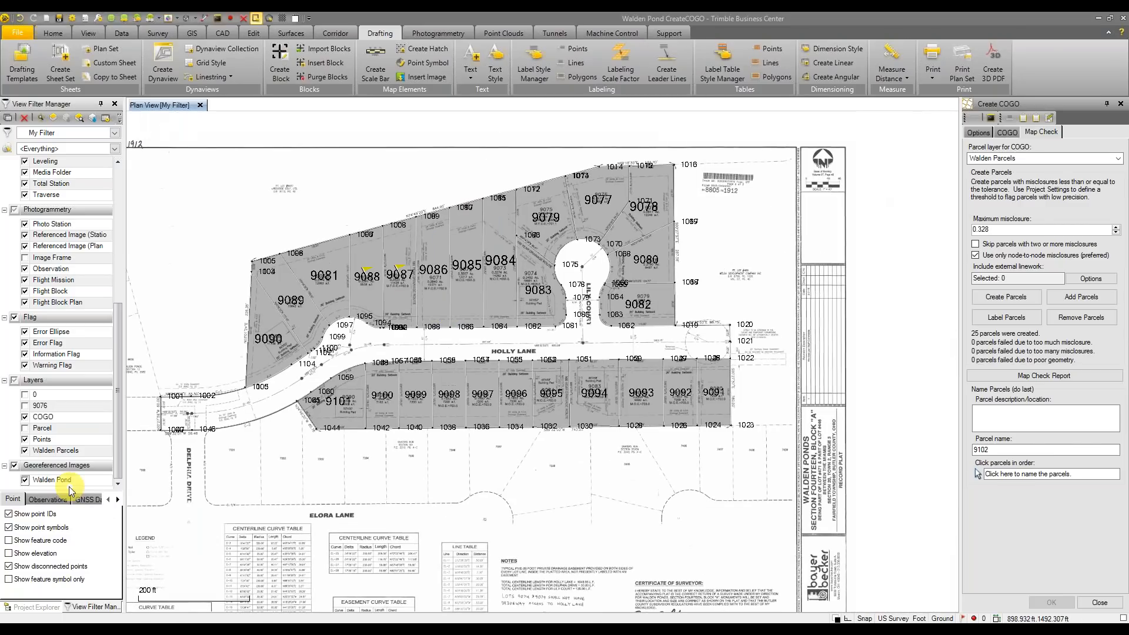
click(24, 480)
drag(1020, 451, 921, 454)
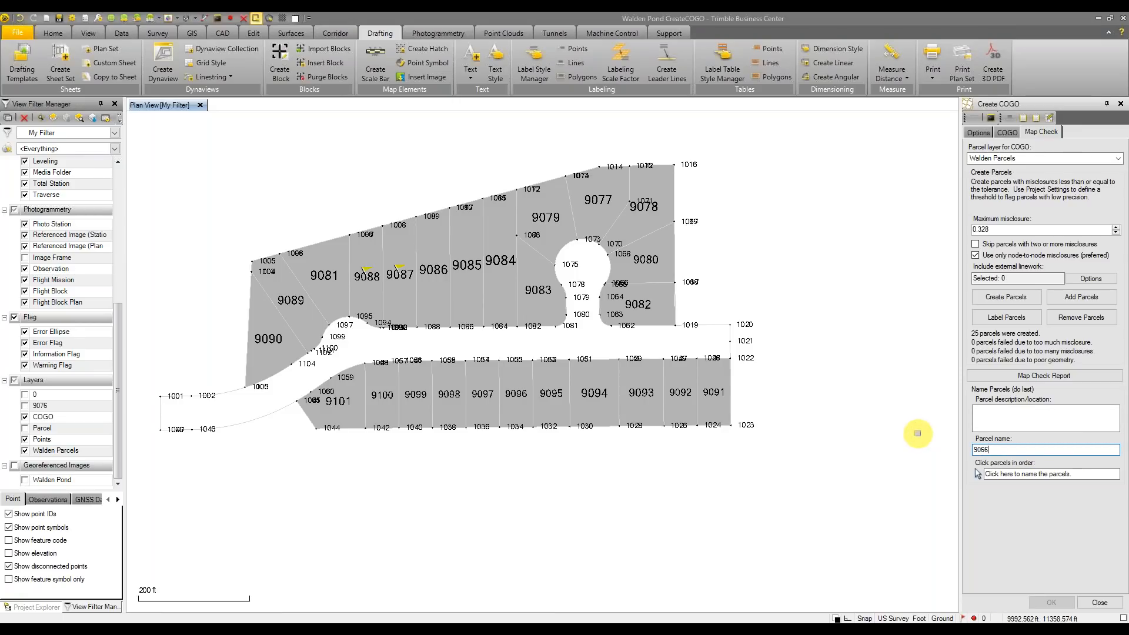
Name the first three lots 9066, 9067 and 9068 in order
click(1041, 474)
click(263, 334)
click(290, 288)
click(317, 274)
click(366, 274)
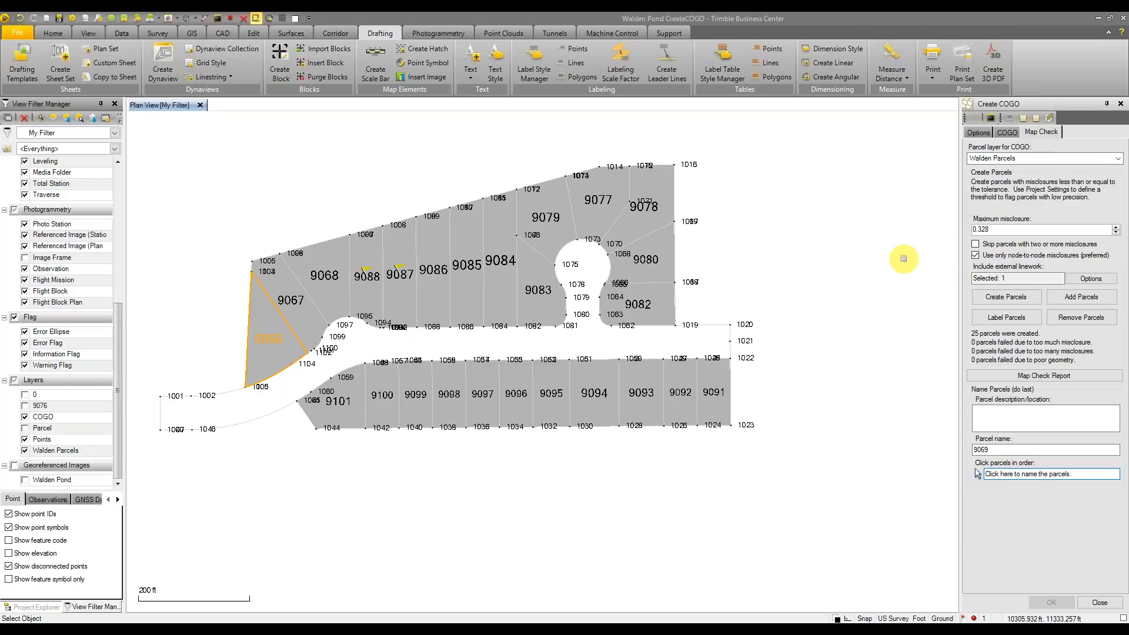
Close Create COGO and review the low-precision flags on parcels 9087 and 9088
click(1097, 603)
scroll(971, 360, up, 1)
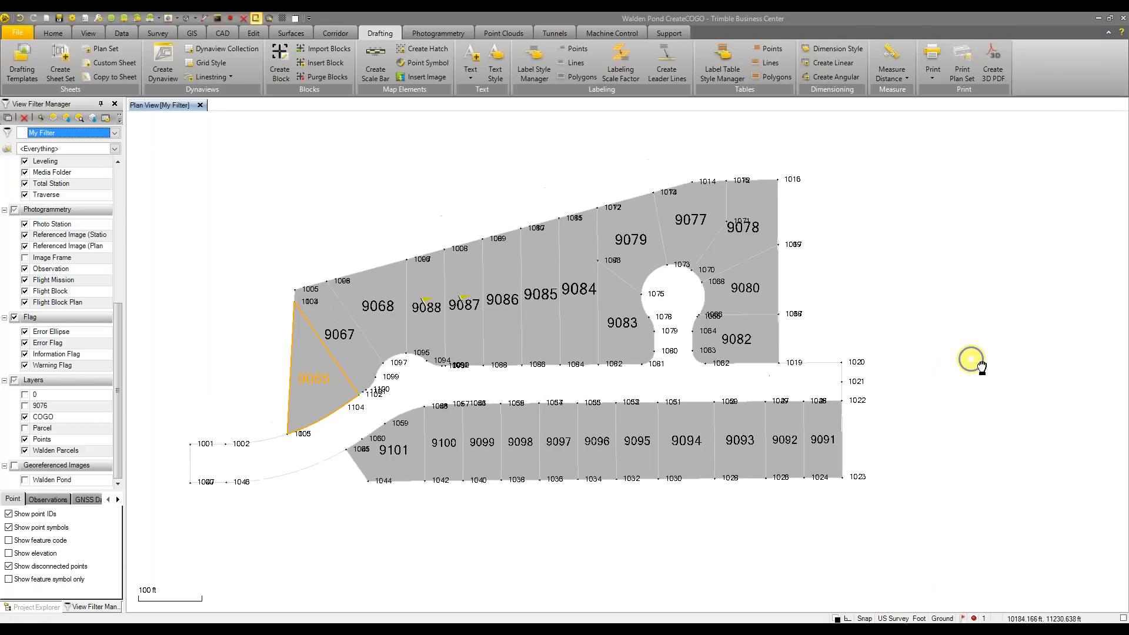
middle_drag(972, 360, 981, 366)
click(962, 618)
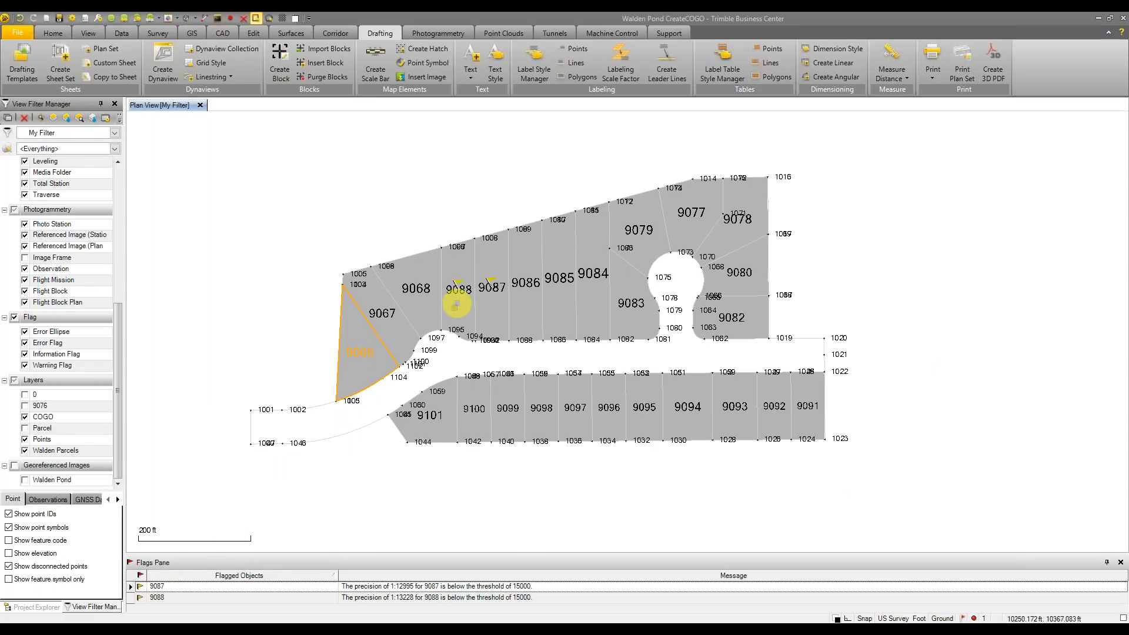
click(337, 586)
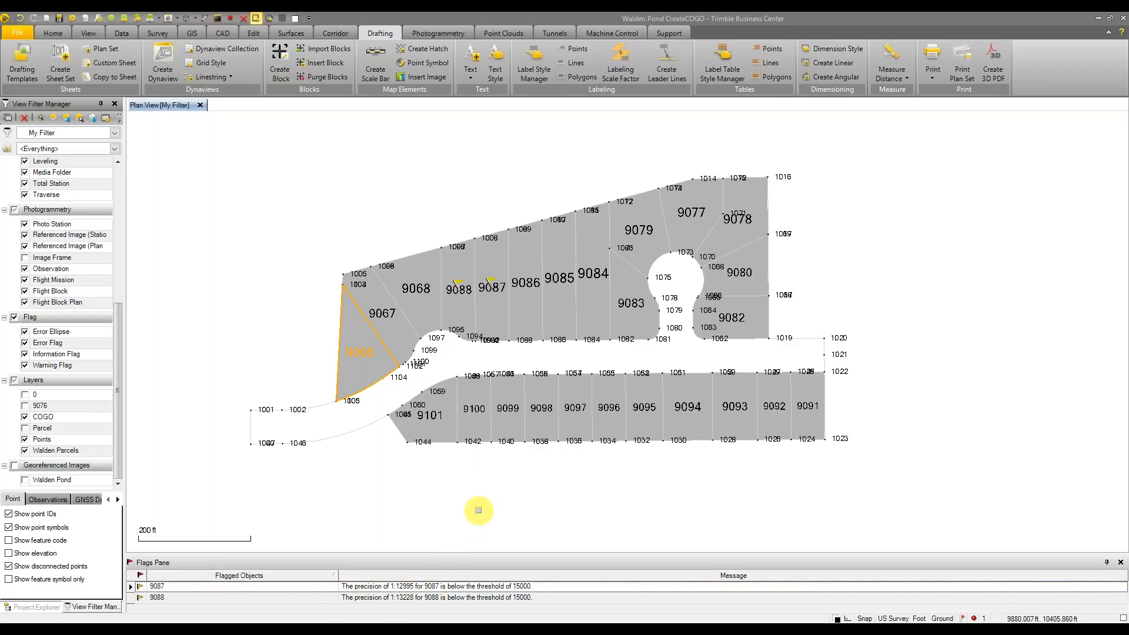
Open Project Settings from the quick-access toolbar
scroll(506, 287, up, 1)
scroll(506, 286, down, 2)
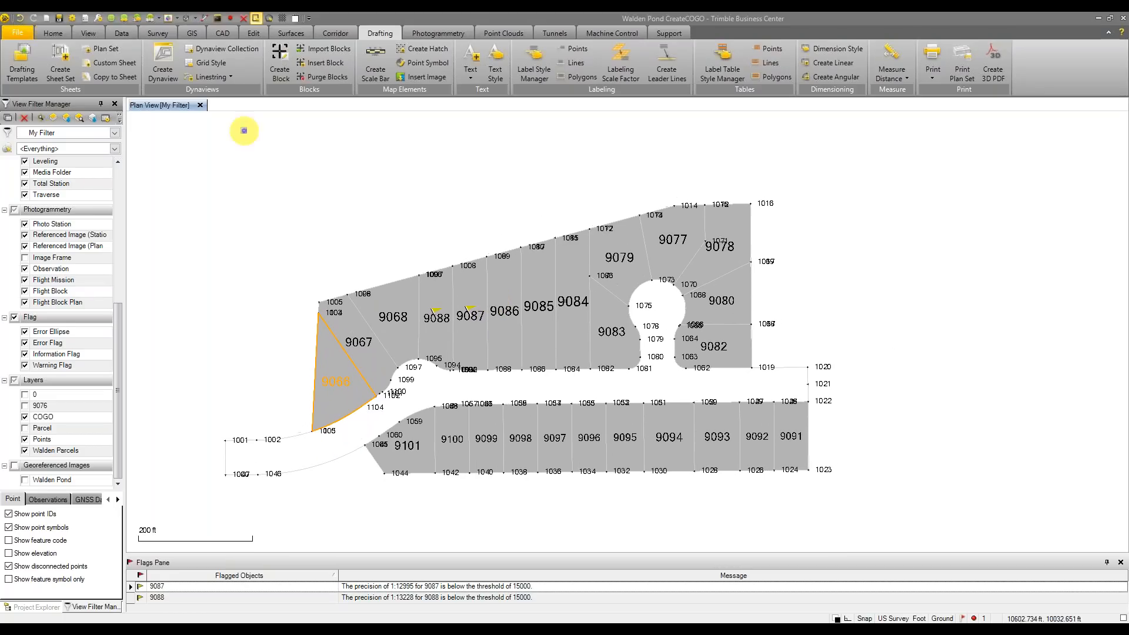
click(72, 15)
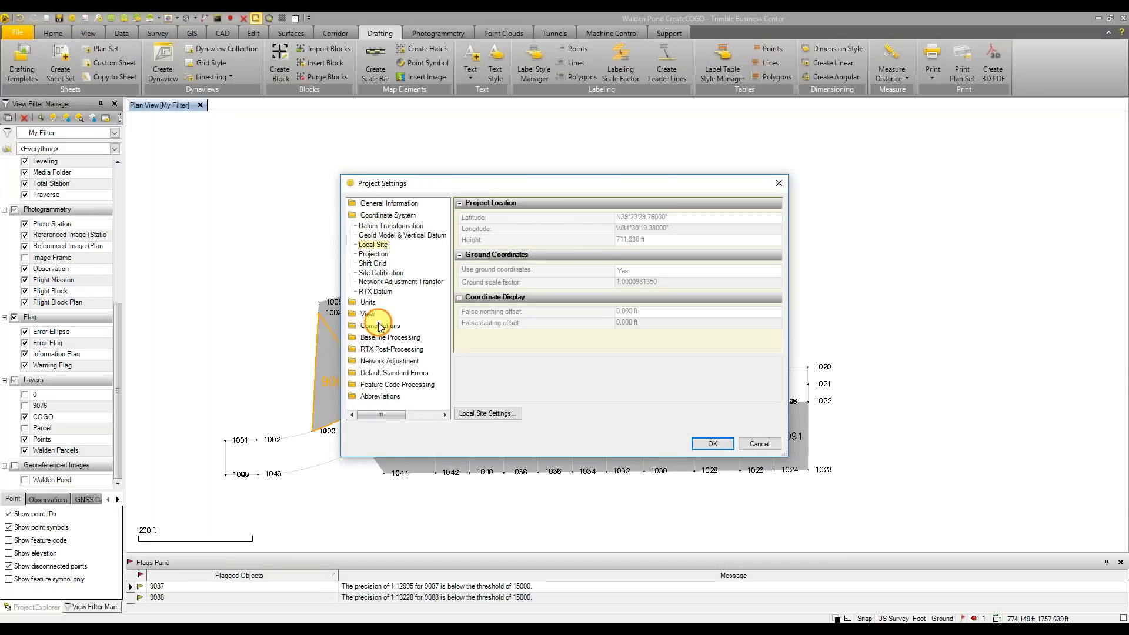
Confirm the COGO parcel minimum precision stays at 15000 in Project Settings
click(379, 326)
click(369, 317)
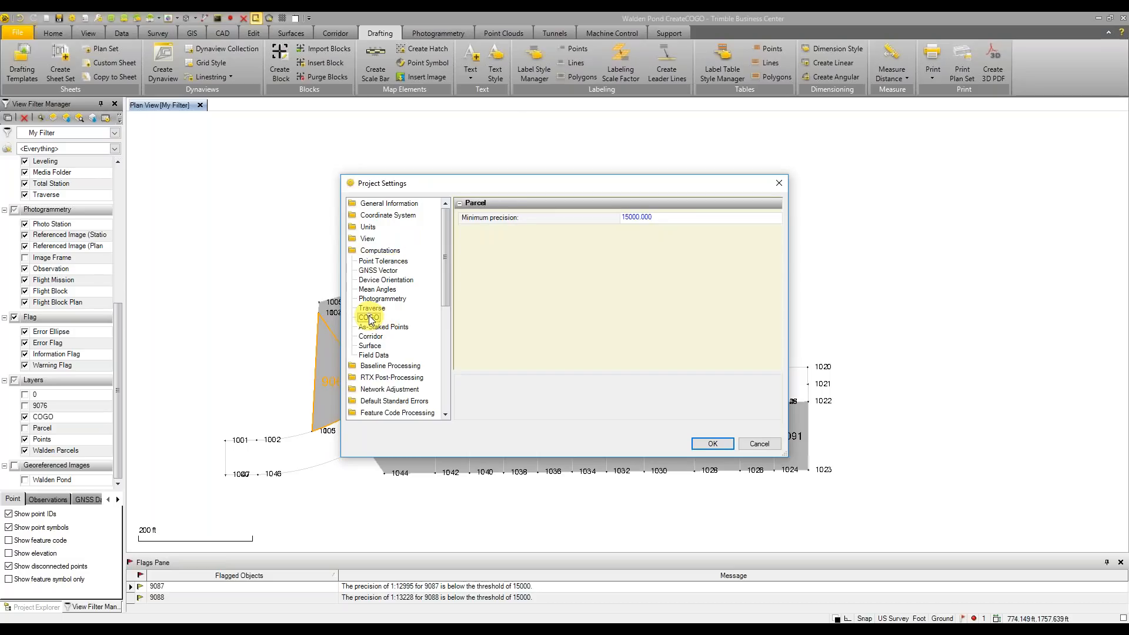
click(670, 220)
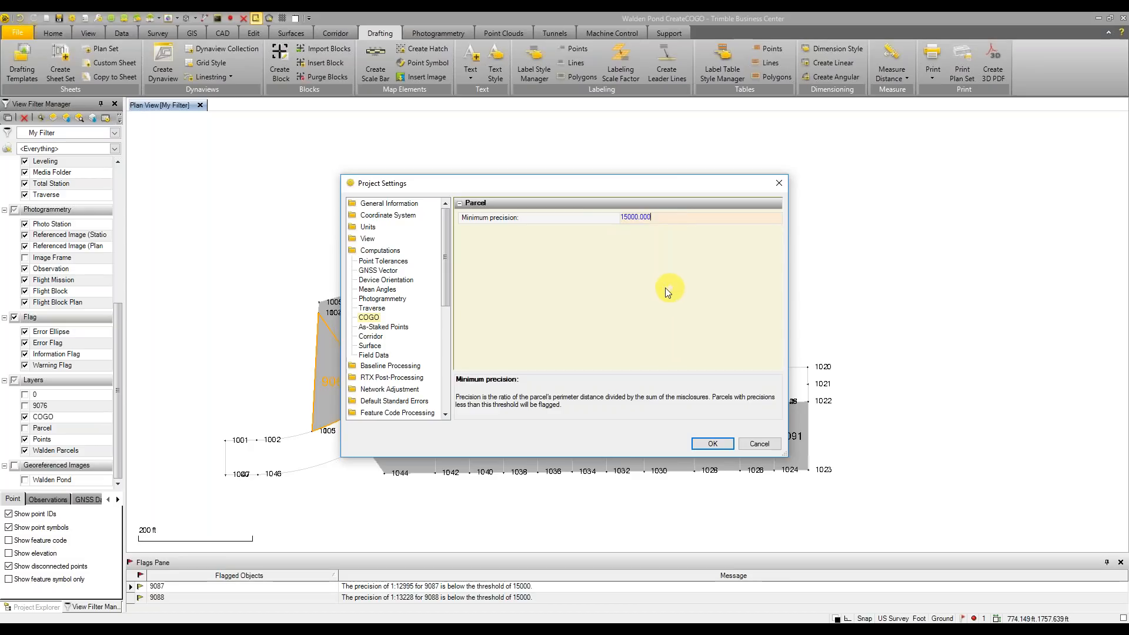
click(712, 444)
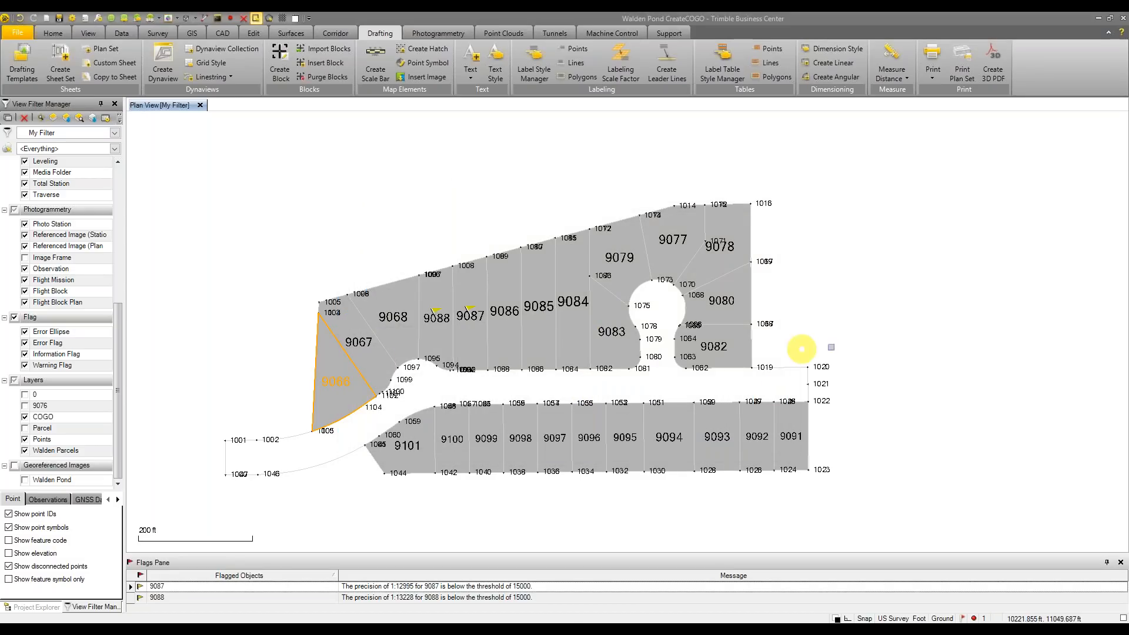
Reopen Create COGO from the CAD tab to the Map Check page showing 25 parcels
scroll(895, 335, up, 1)
middle_drag(889, 320, 942, 298)
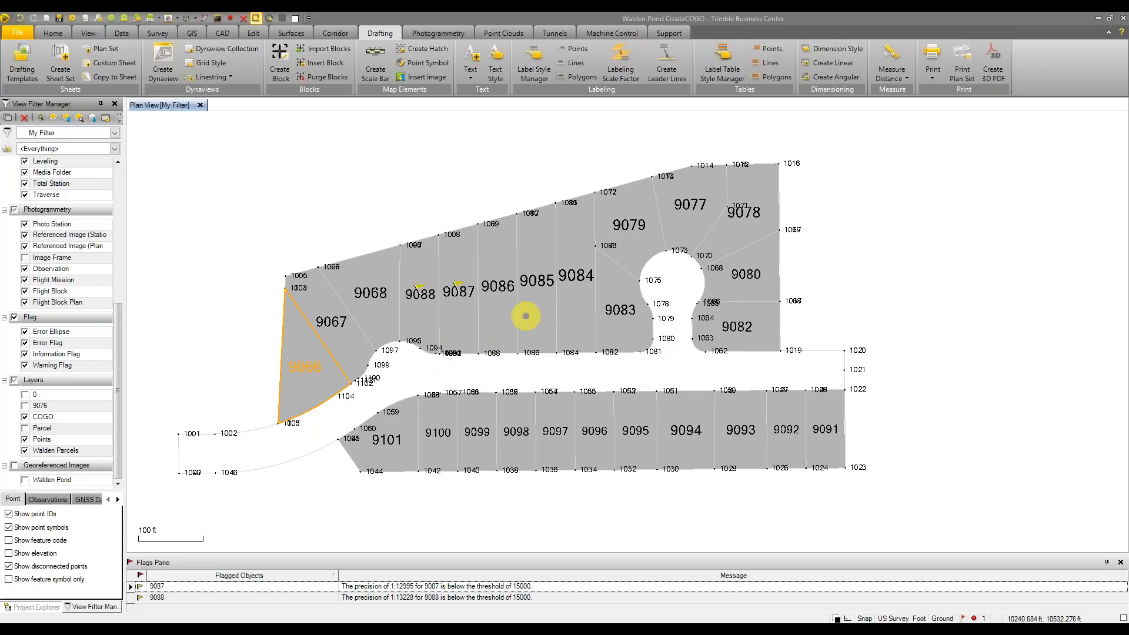
middle_drag(531, 309, 542, 316)
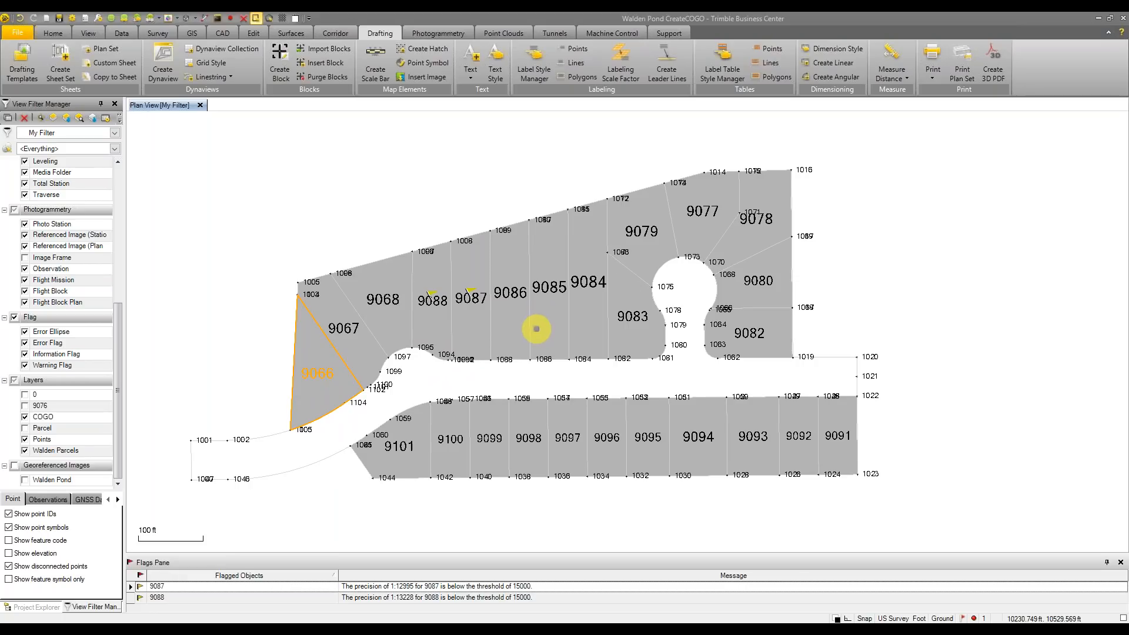
scroll(538, 319, down, 2)
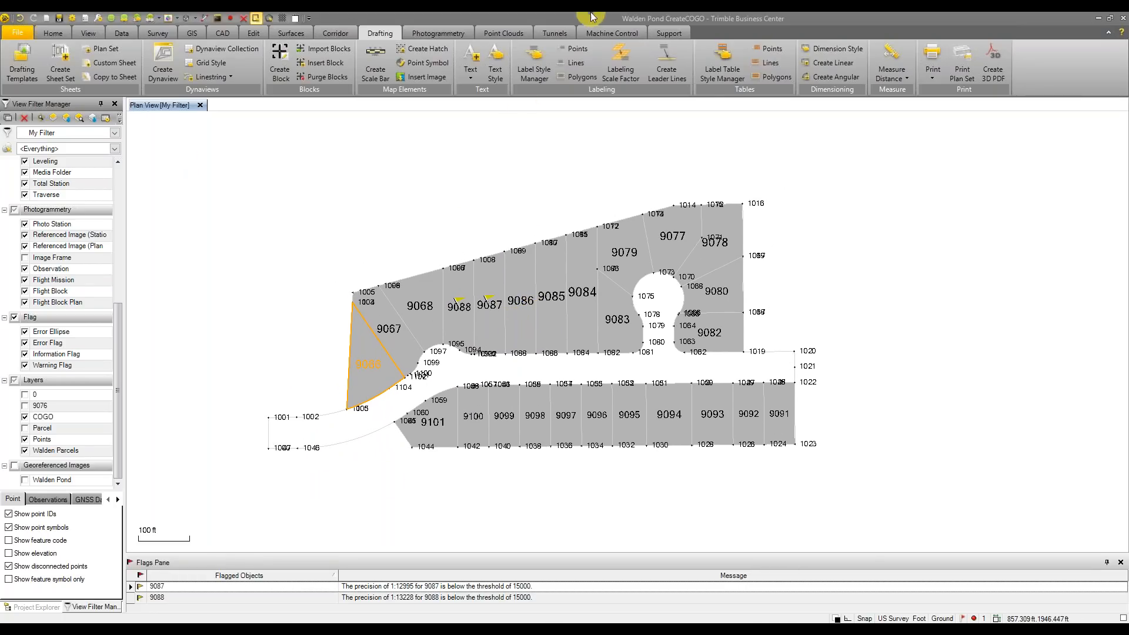
click(237, 32)
click(368, 62)
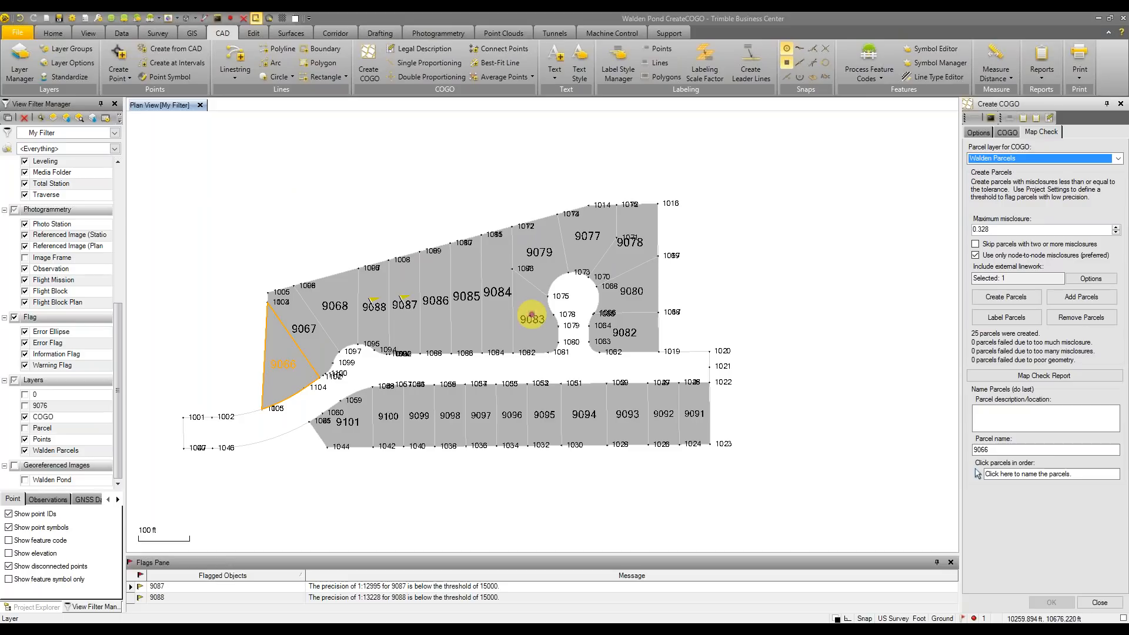
Add bearing and distance labels to 120 parcel lines on the Walden Parcels layer
click(1006, 317)
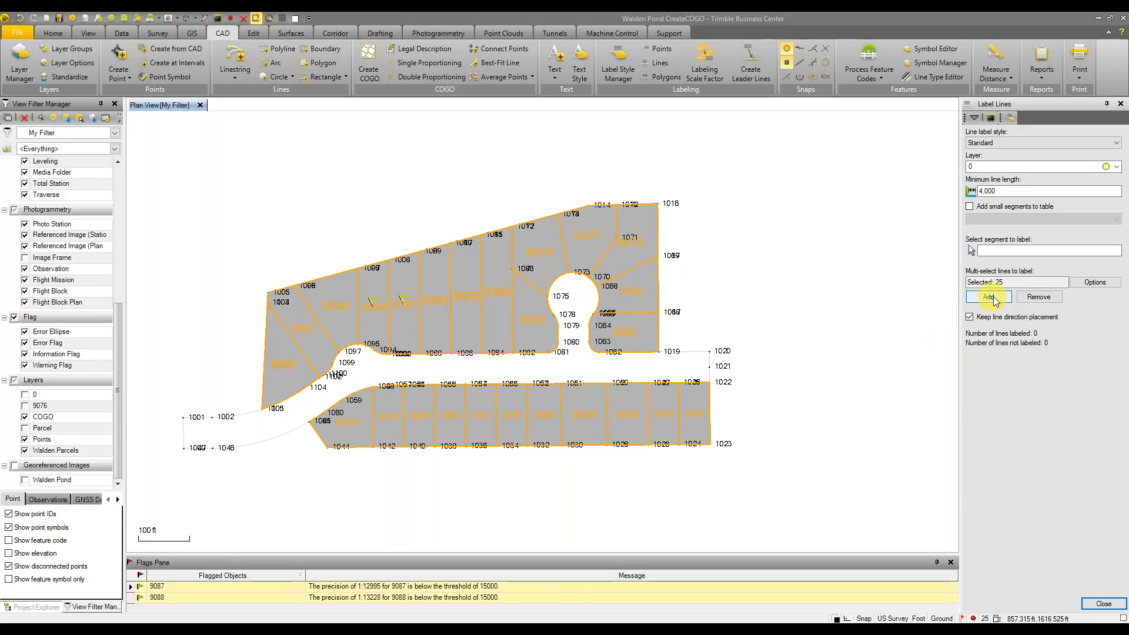
click(1090, 168)
scroll(1092, 171, down, 1)
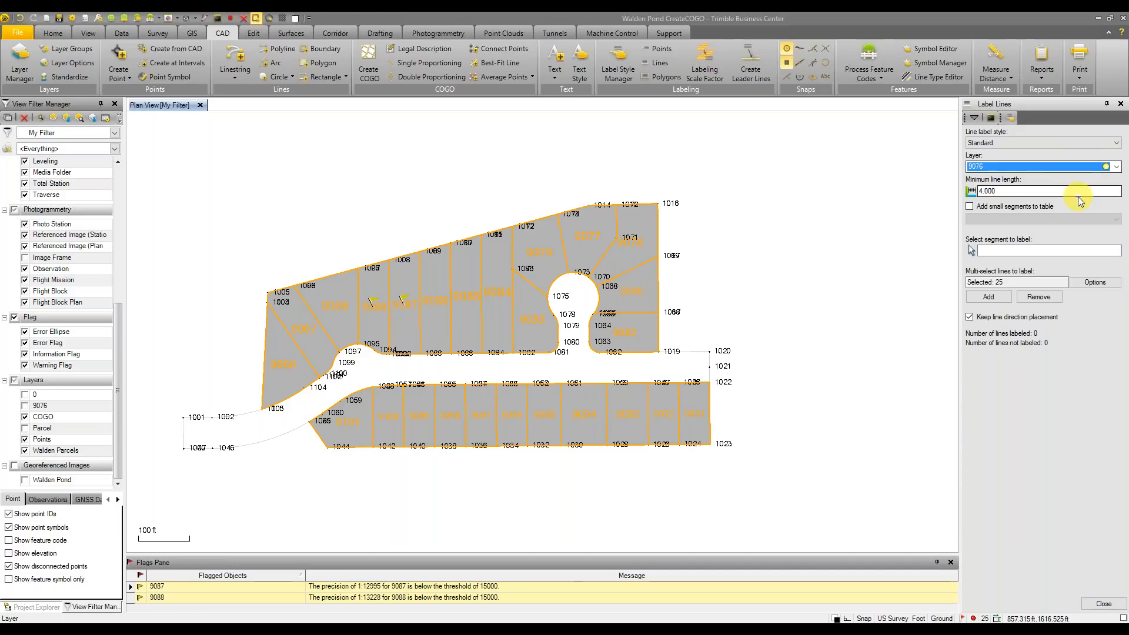
click(1082, 168)
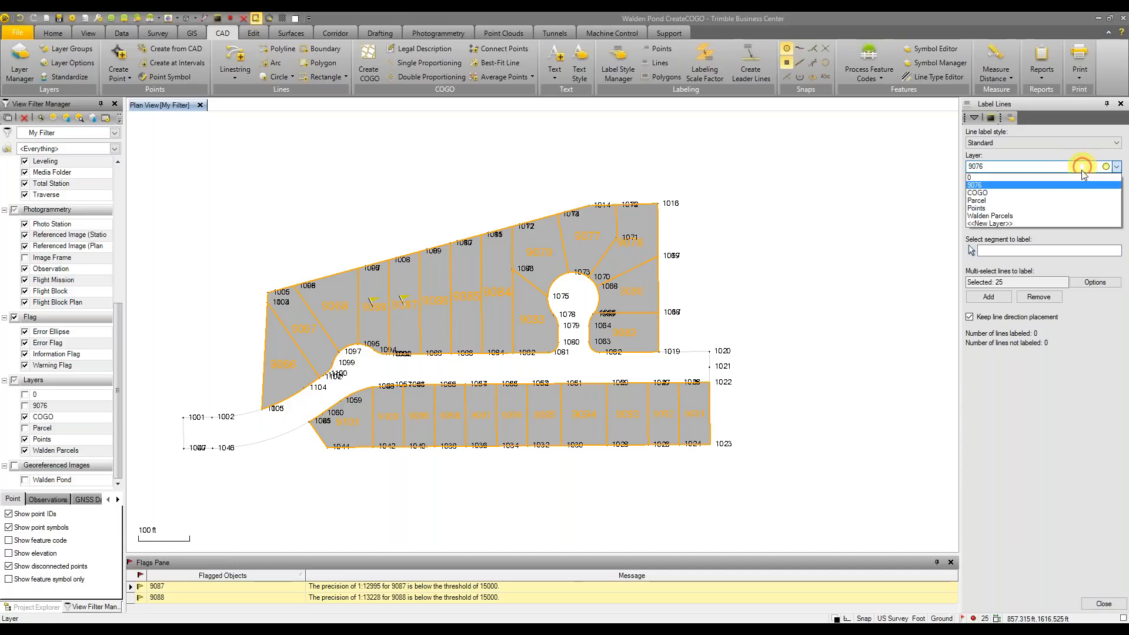
click(1012, 215)
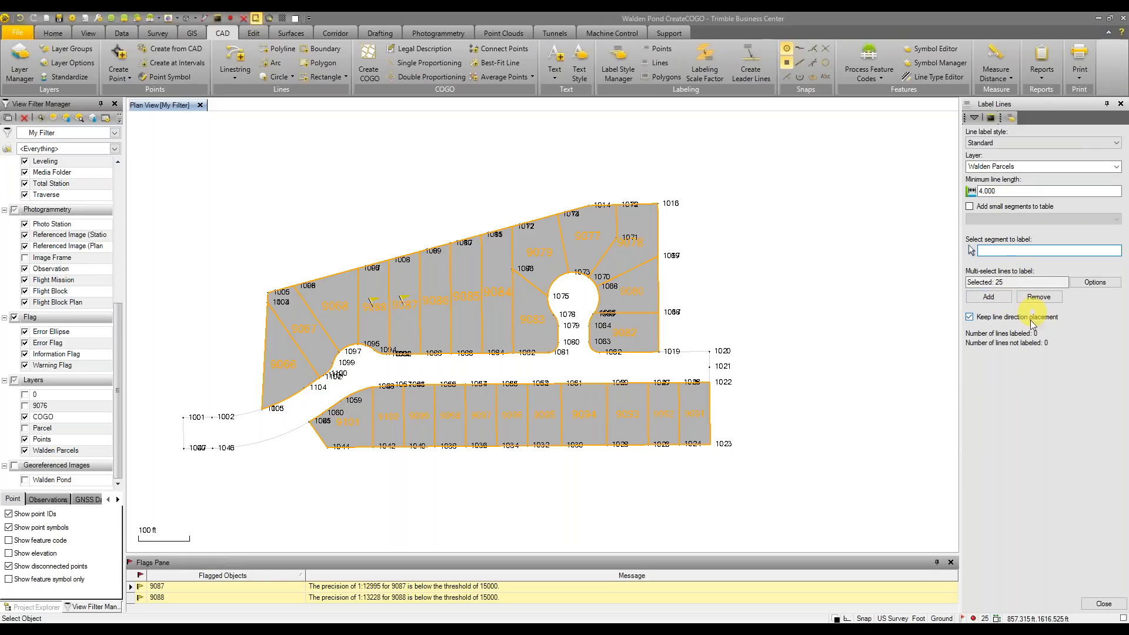
click(1000, 303)
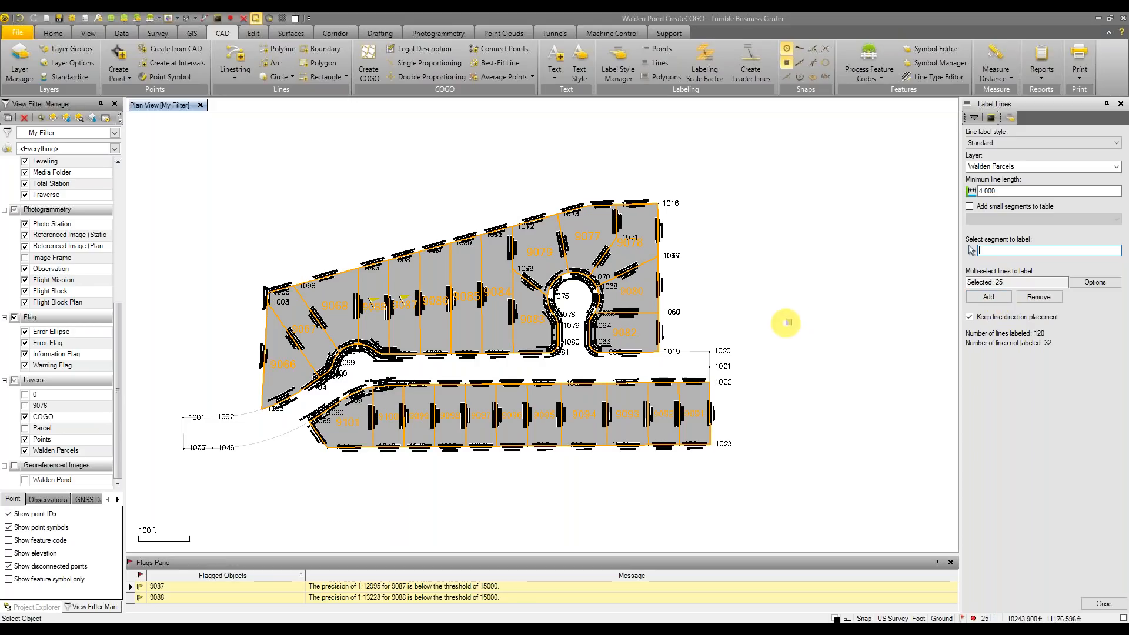
Zoom in to check the line labels on cul-de-sac parcels 9082 and 9080
middle_drag(812, 292, 842, 301)
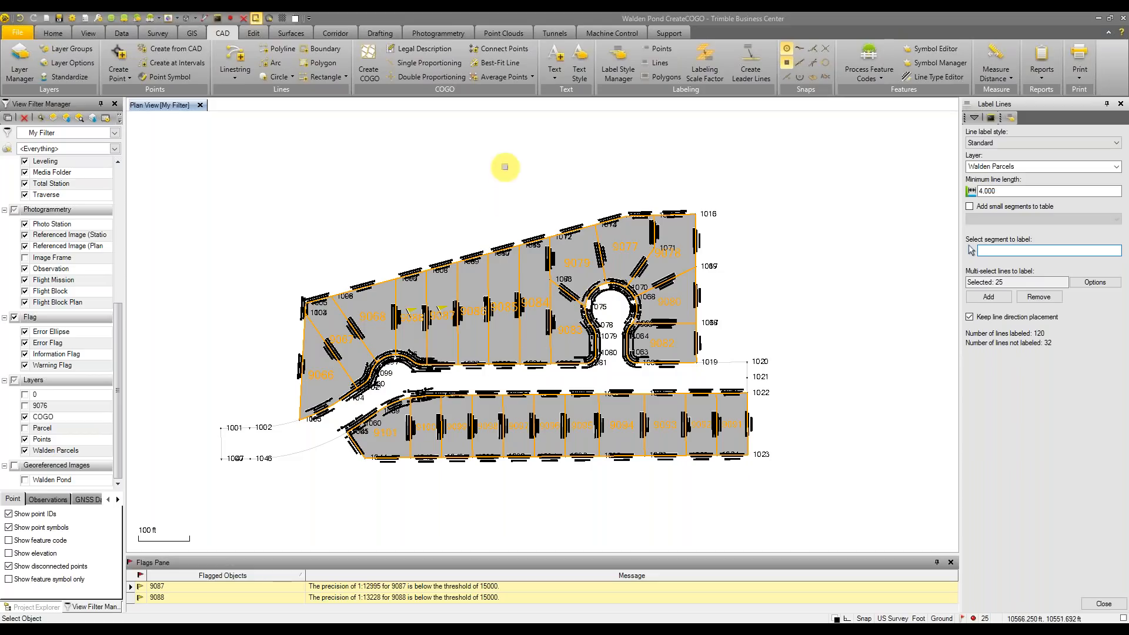
scroll(678, 333, up, 1)
middle_drag(703, 307, 783, 275)
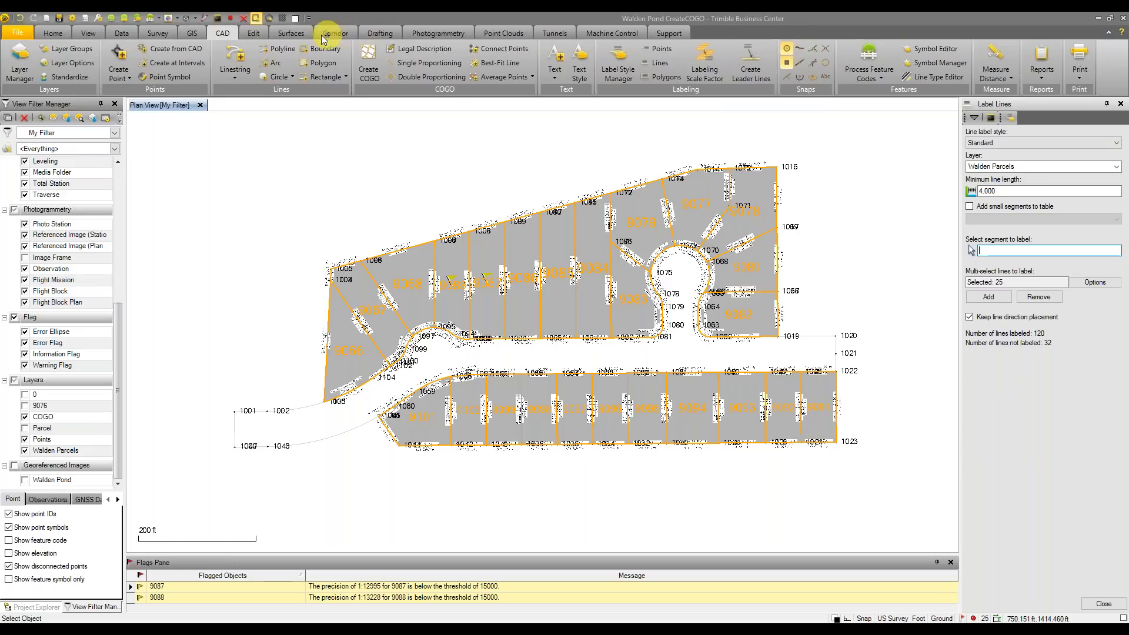
click(376, 34)
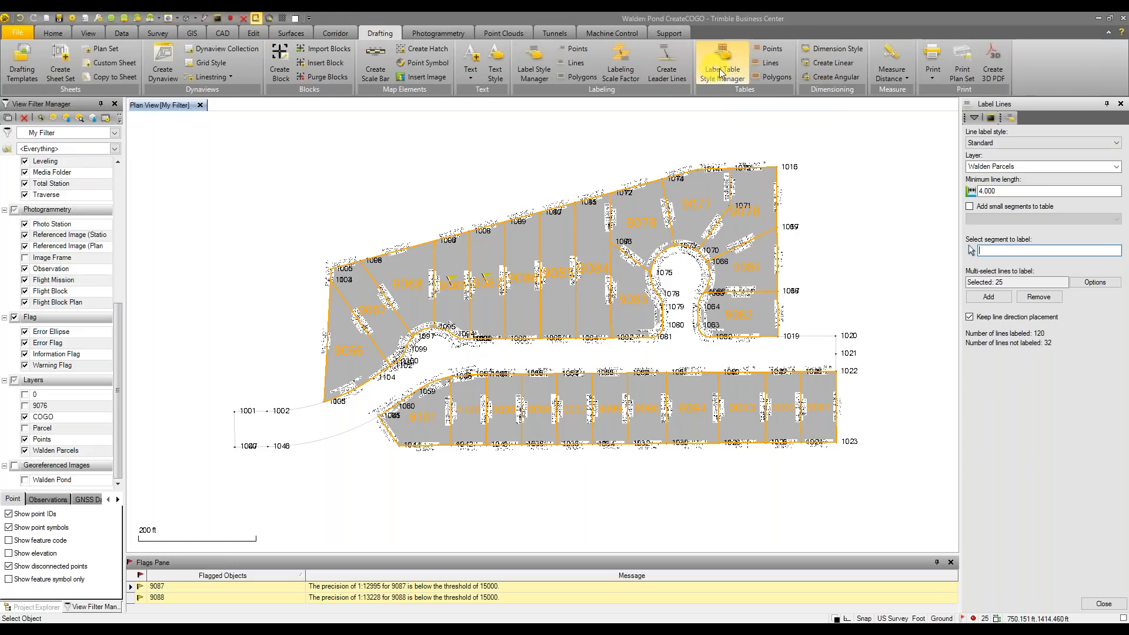
mouse_move(851, 203)
middle_down()
mouse_move(793, 210)
mouse_move(829, 244)
middle_up()
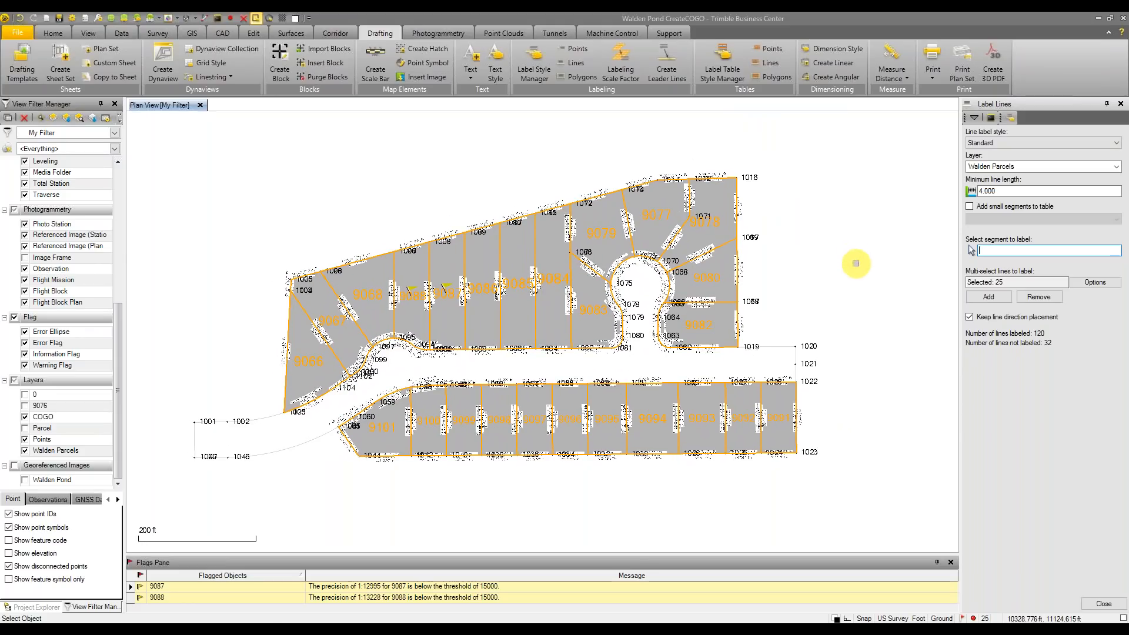
scroll(847, 271, up, 2)
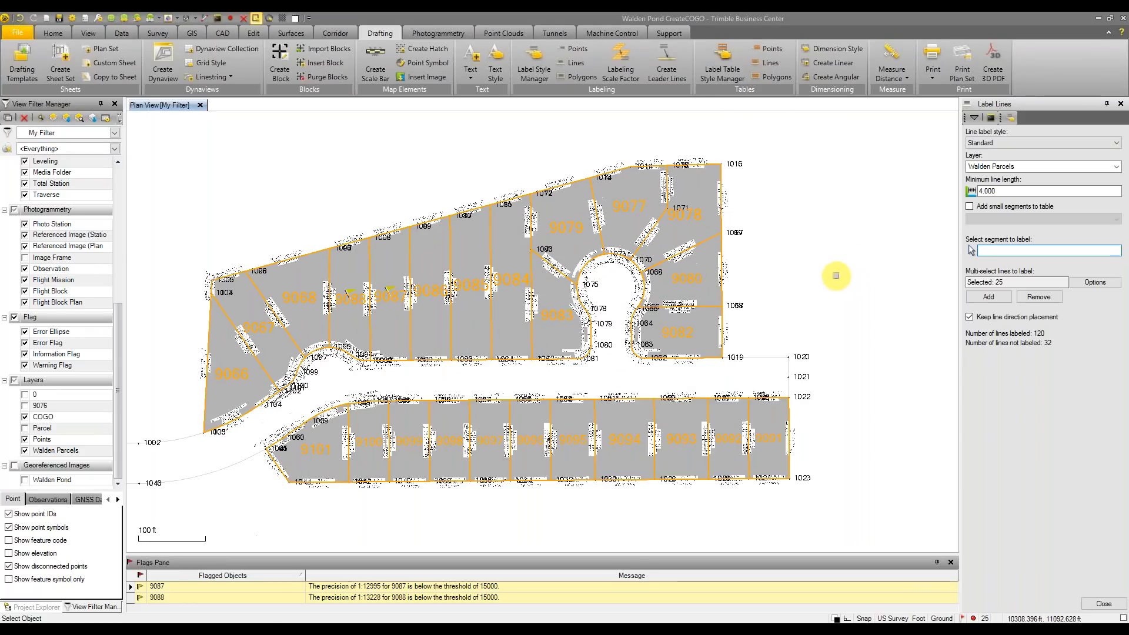
scroll(810, 280, up, 1)
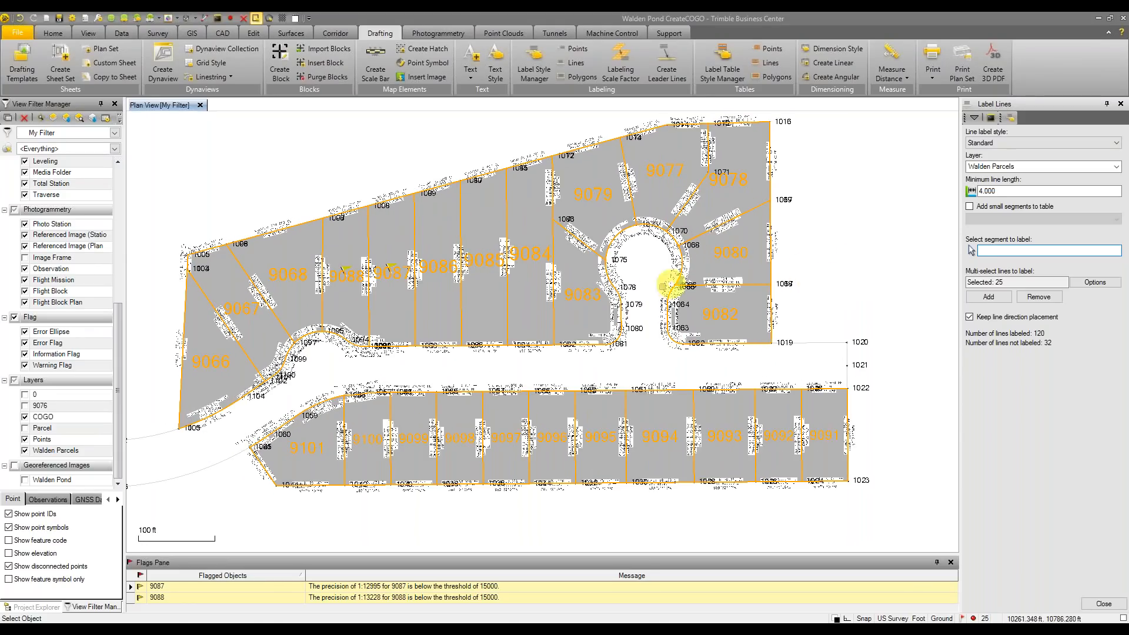
scroll(764, 305, up, 5)
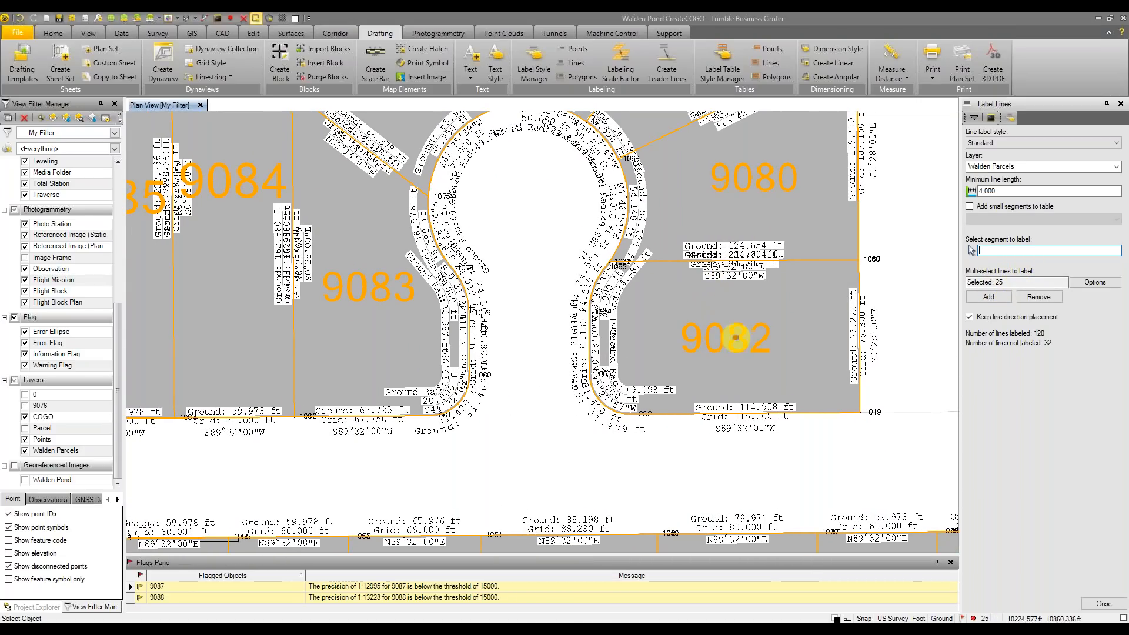
click(733, 338)
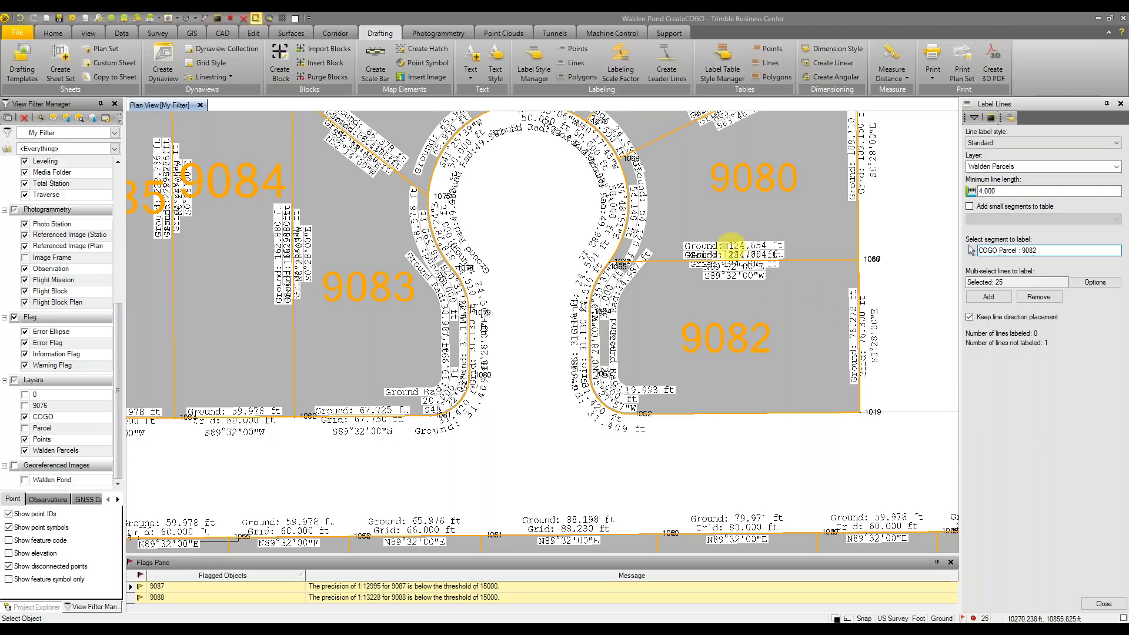
click(756, 172)
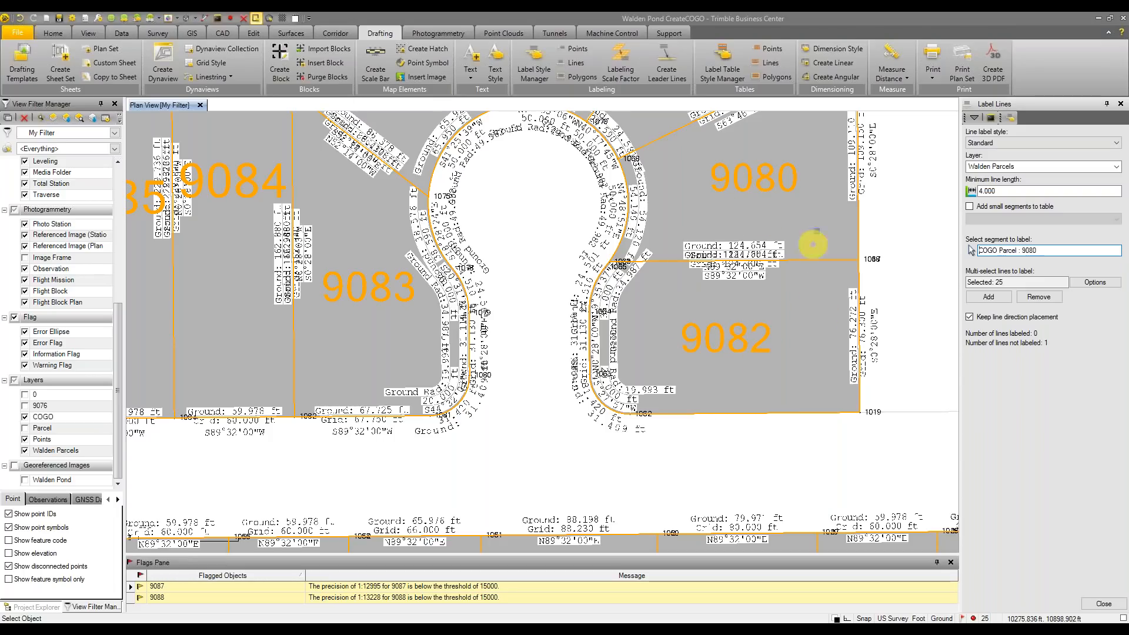
Close Label Lines and generate the Map Check Report for the 25 parcels
scroll(886, 184, down, 5)
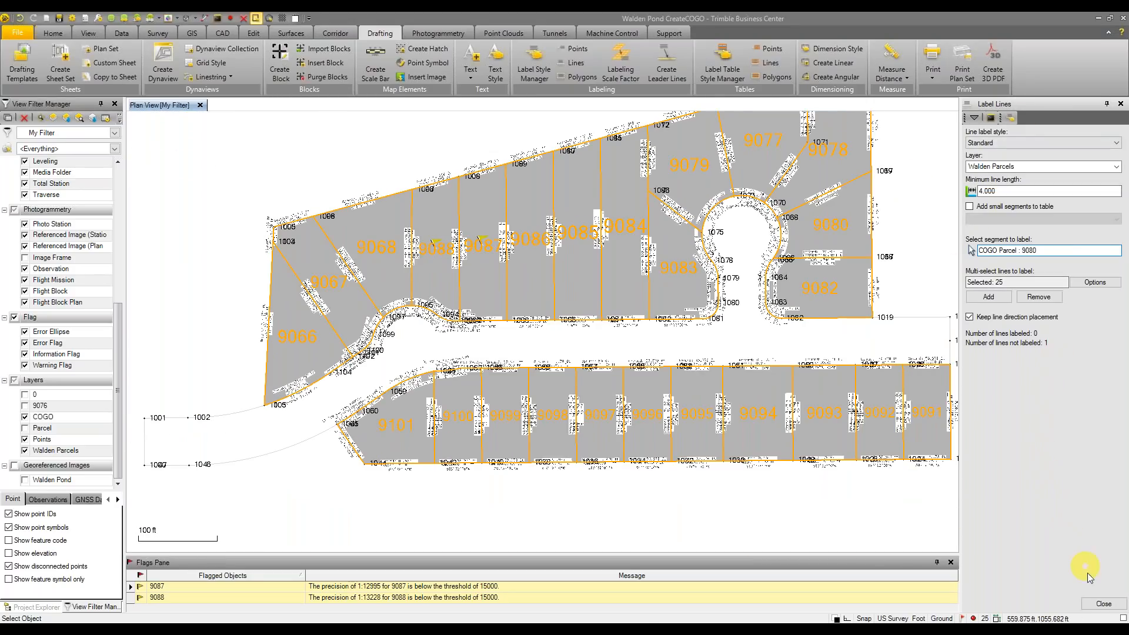
click(1103, 604)
click(1057, 376)
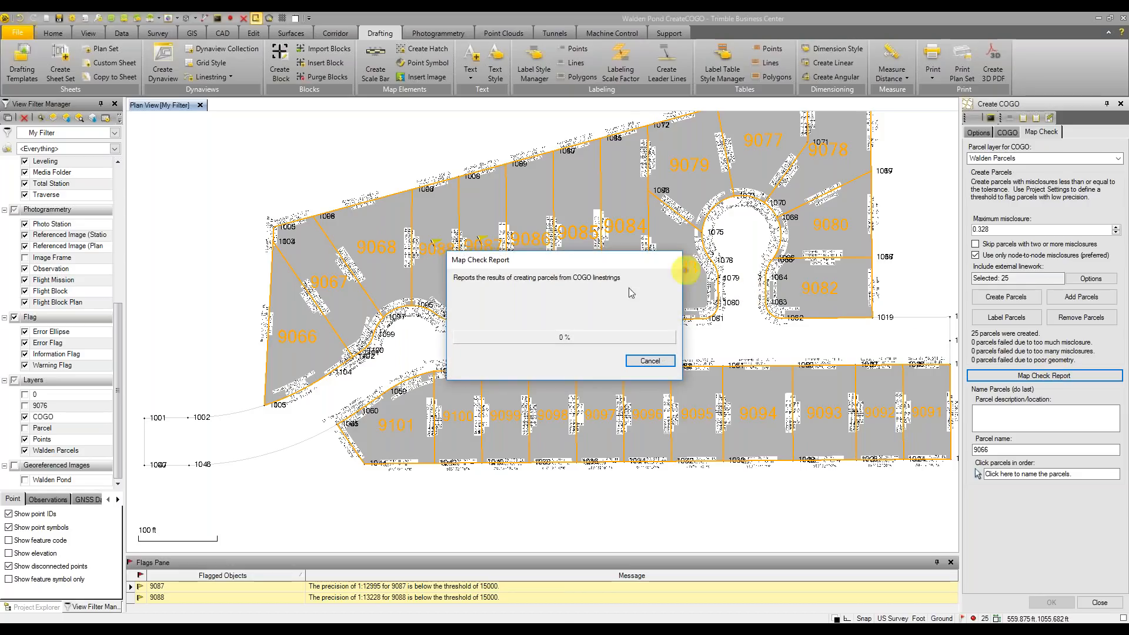
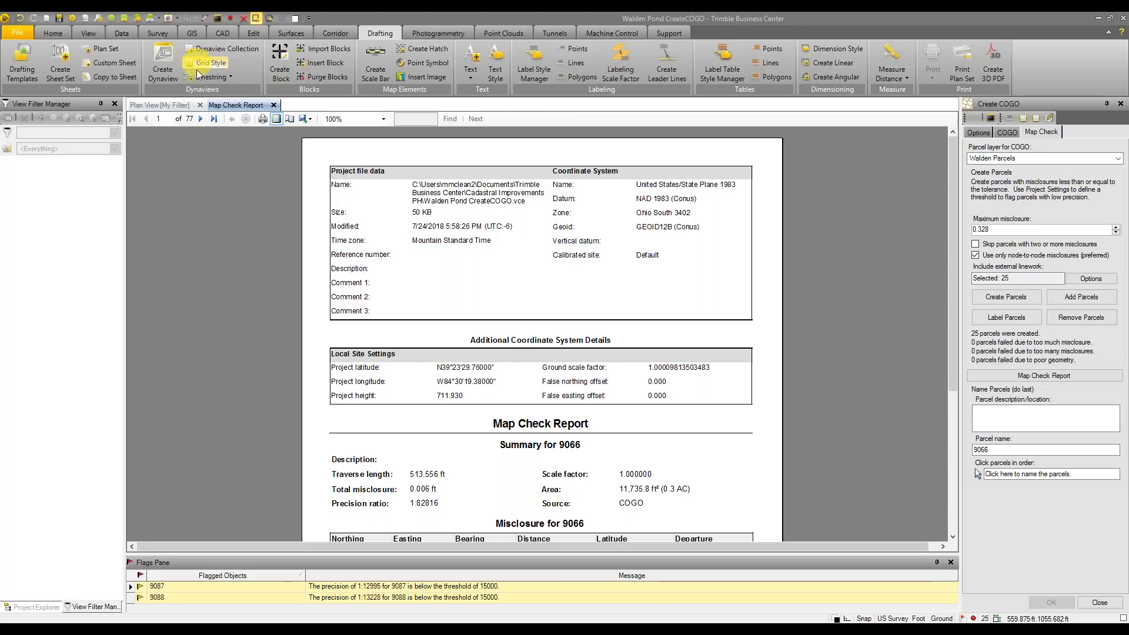
Return to the Plan View and pan and zoom toward the cul-de-sac parcels
click(160, 105)
mouse_move(742, 253)
middle_down()
mouse_move(738, 272)
mouse_move(703, 301)
middle_up()
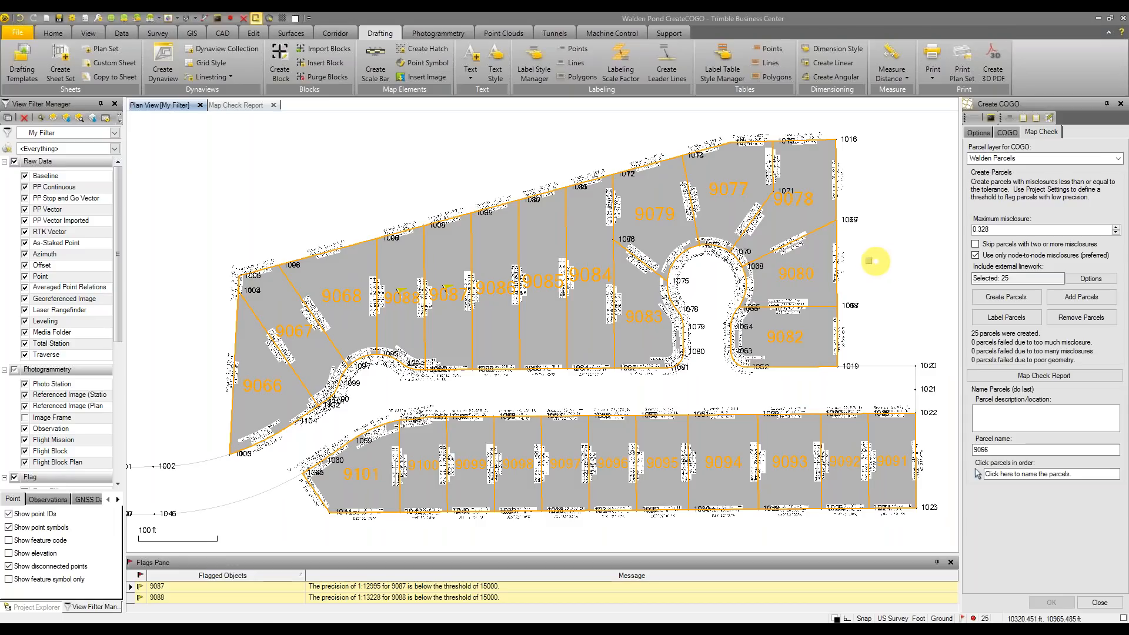
mouse_move(924, 264)
middle_down()
mouse_move(913, 259)
mouse_move(926, 260)
middle_up()
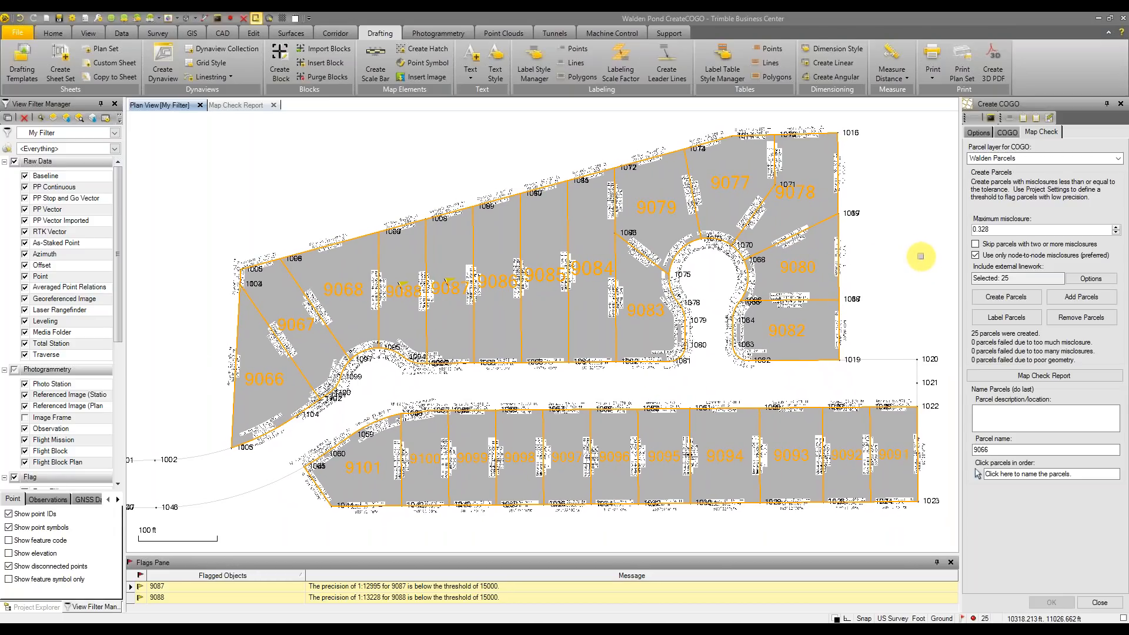
scroll(911, 263, up, 3)
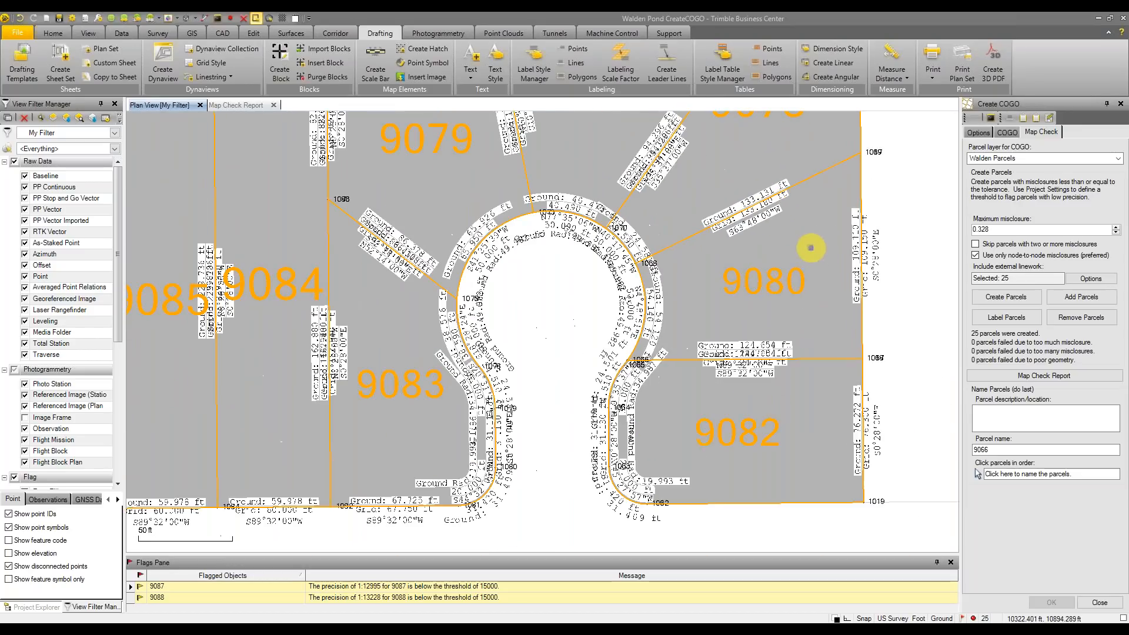
middle_drag(814, 255, 799, 270)
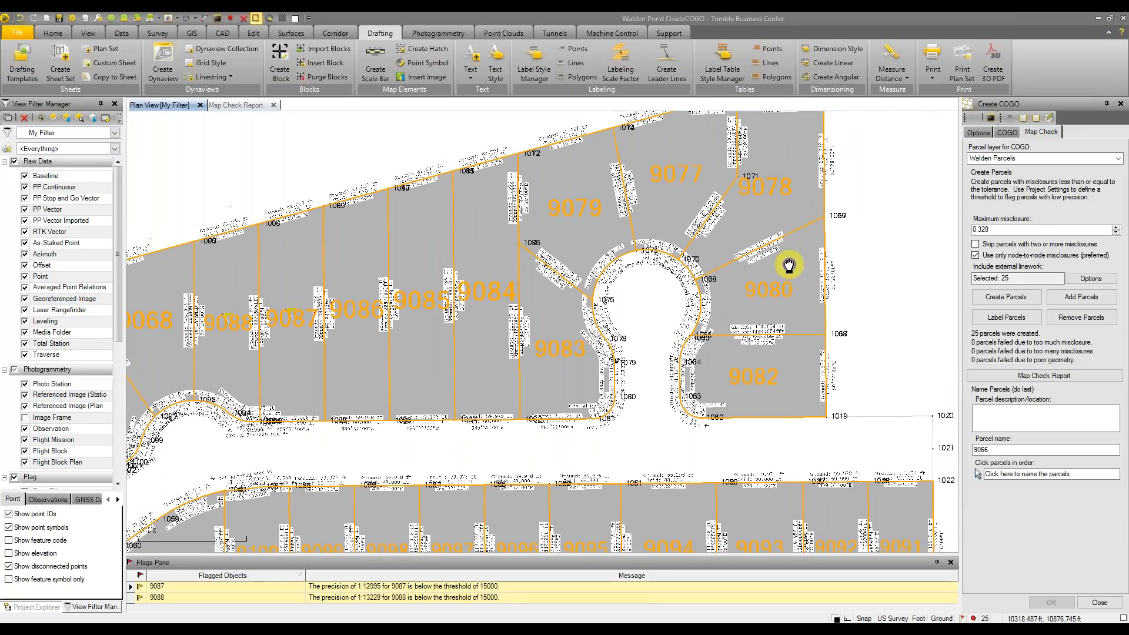
scroll(69, 437, down, 5)
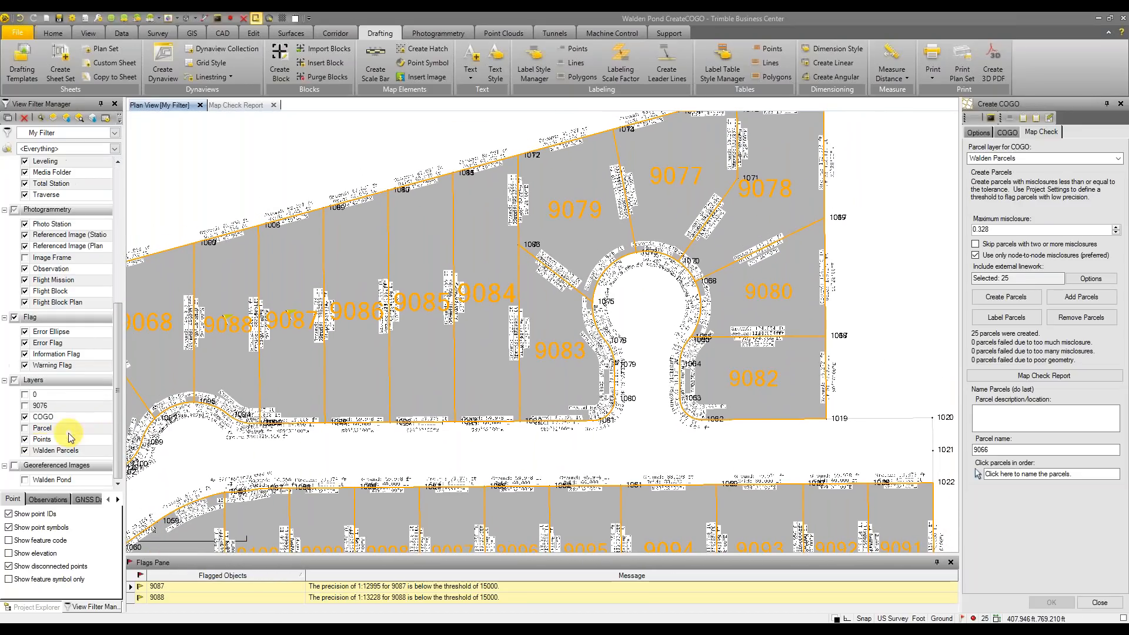
Hide the COGO, Points and Walden Parcels layers, and show the 9076 and 0 layers, centred on parcel 9076
click(25, 417)
click(25, 439)
click(25, 450)
click(25, 405)
middle_drag(645, 233, 539, 354)
scroll(557, 336, up, 3)
click(25, 395)
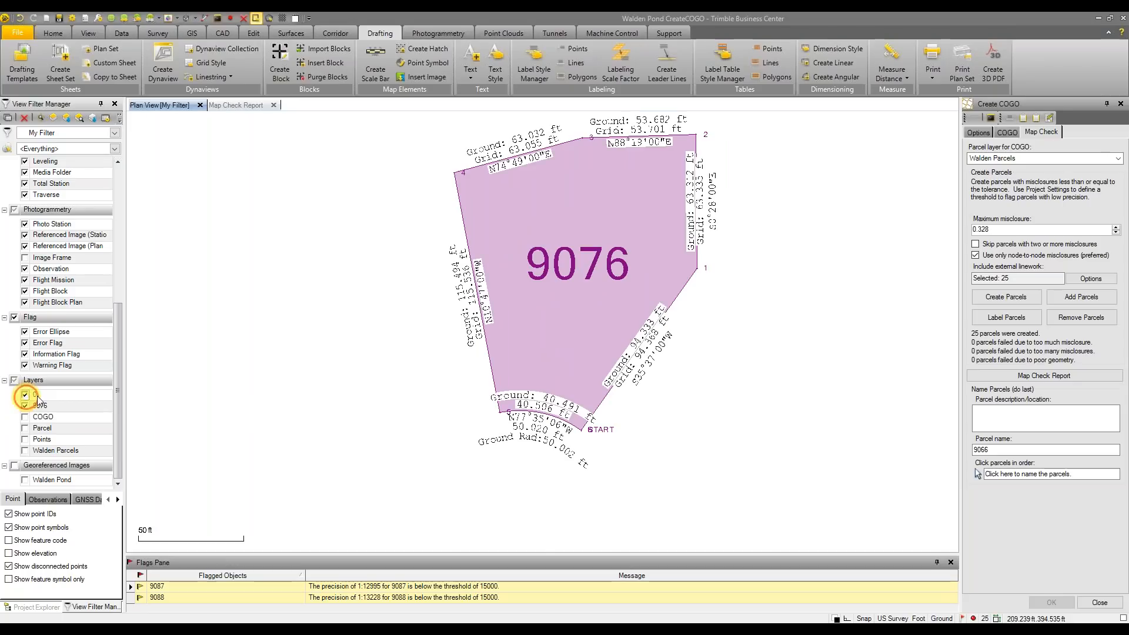
scroll(630, 254, up, 2)
Swap the southeast edge label to the other side of the line and back
right_click(617, 373)
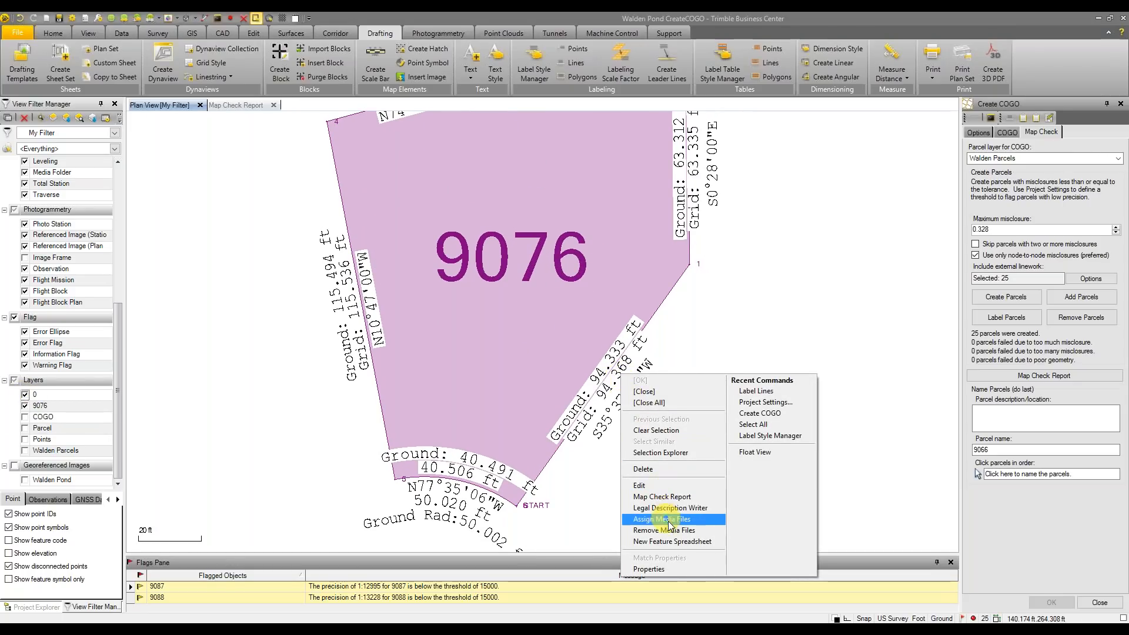
click(769, 323)
click(612, 378)
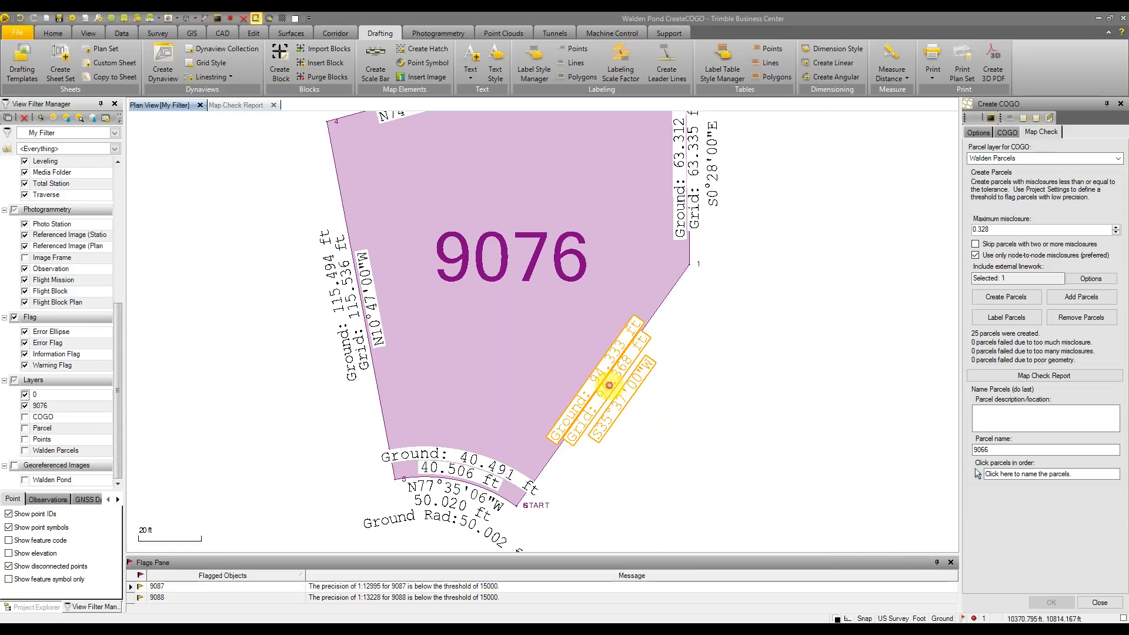
right_click(627, 392)
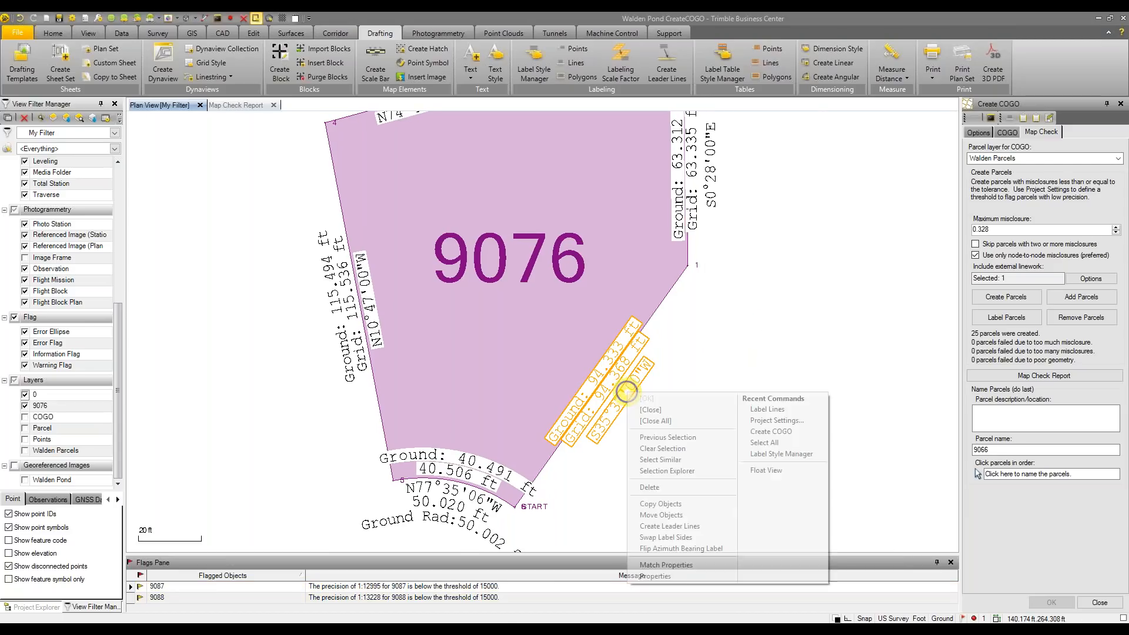
click(682, 538)
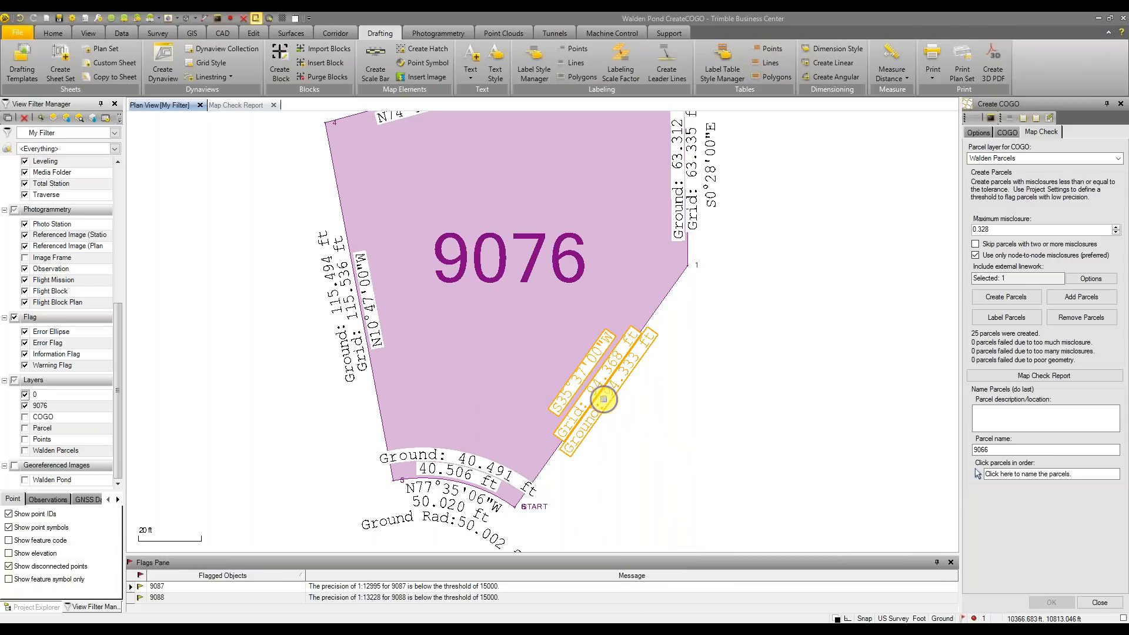
right_click(607, 402)
click(653, 544)
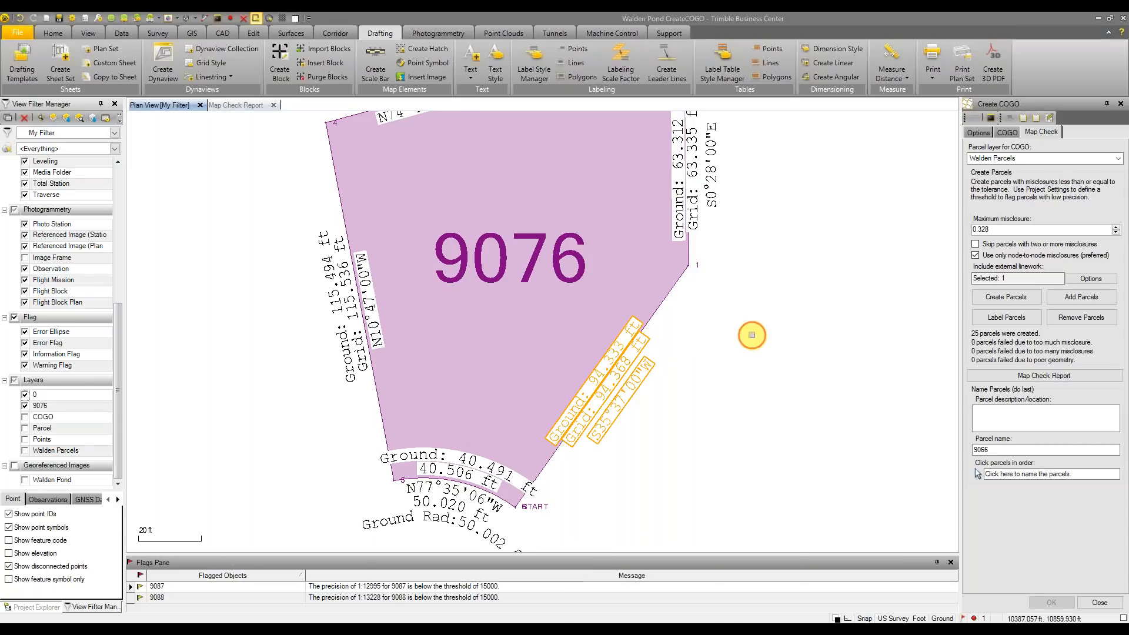
scroll(769, 303, down, 1)
scroll(769, 303, down, 2)
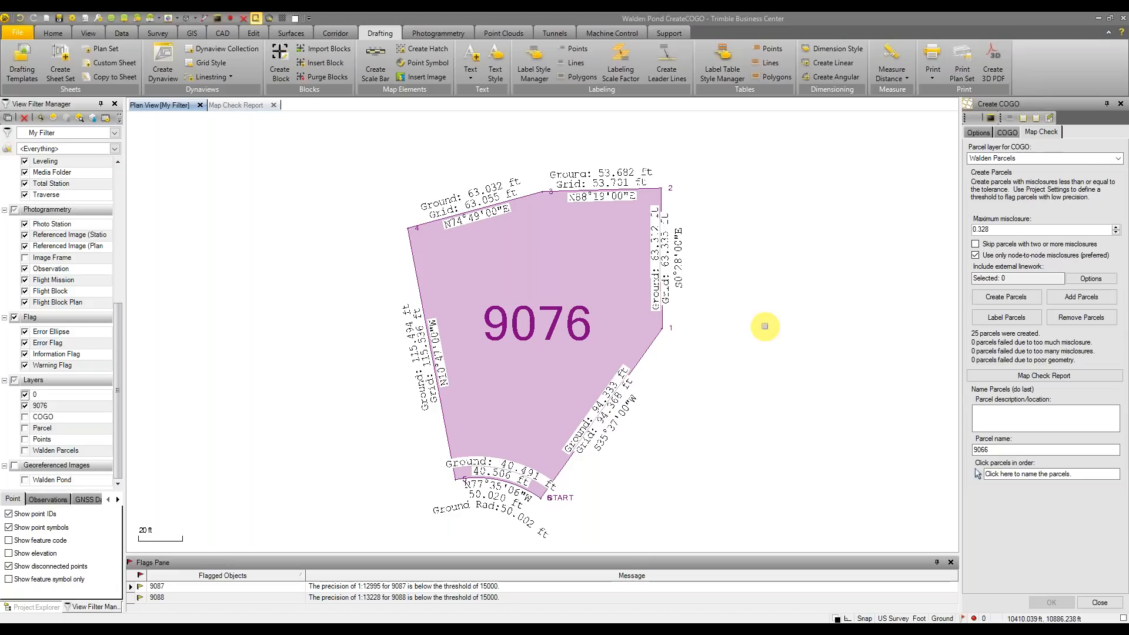
scroll(506, 370, up, 1)
mouse_move(507, 370)
middle_down()
mouse_move(479, 342)
mouse_move(493, 354)
middle_up()
scroll(485, 346, down, 2)
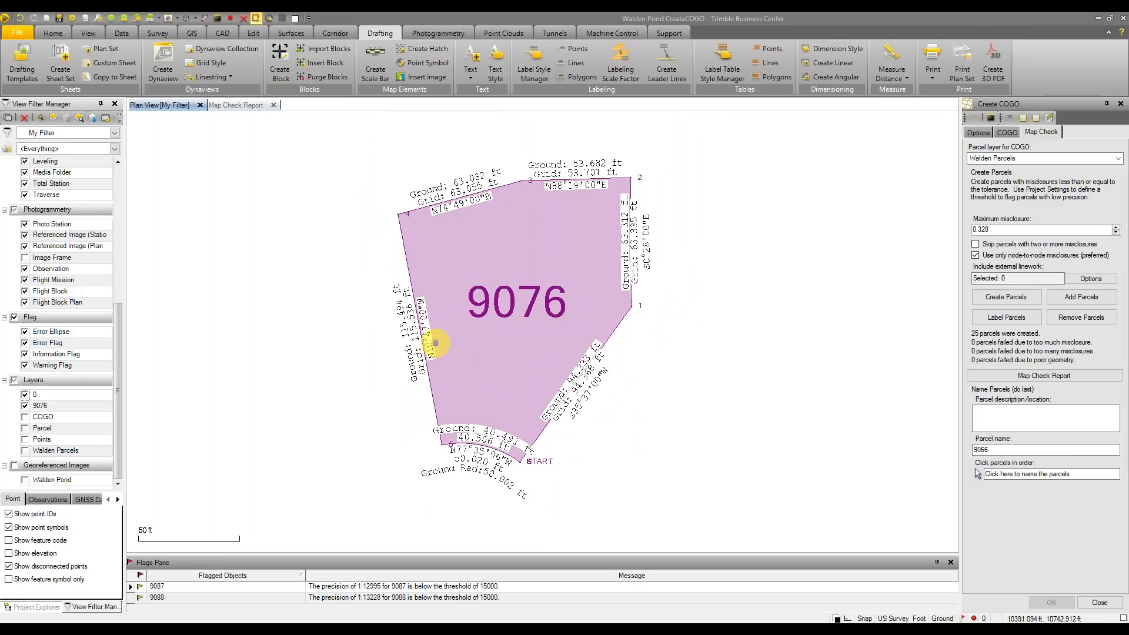
Delete the label group on parcel 9076's west edge
click(428, 343)
right_click(416, 336)
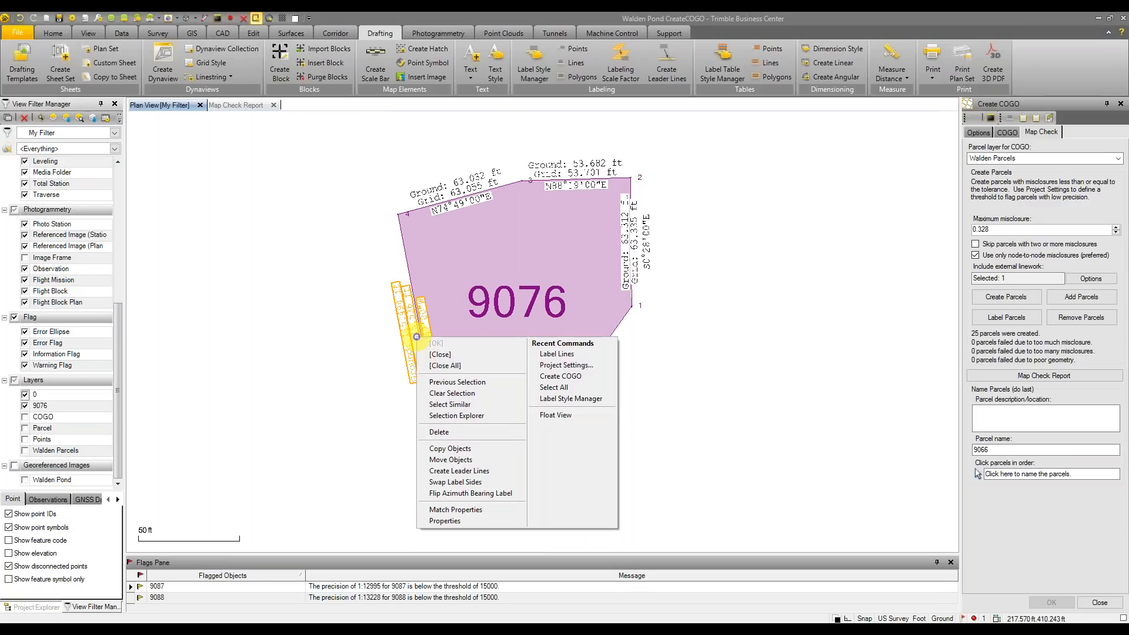
key(Escape)
click(365, 369)
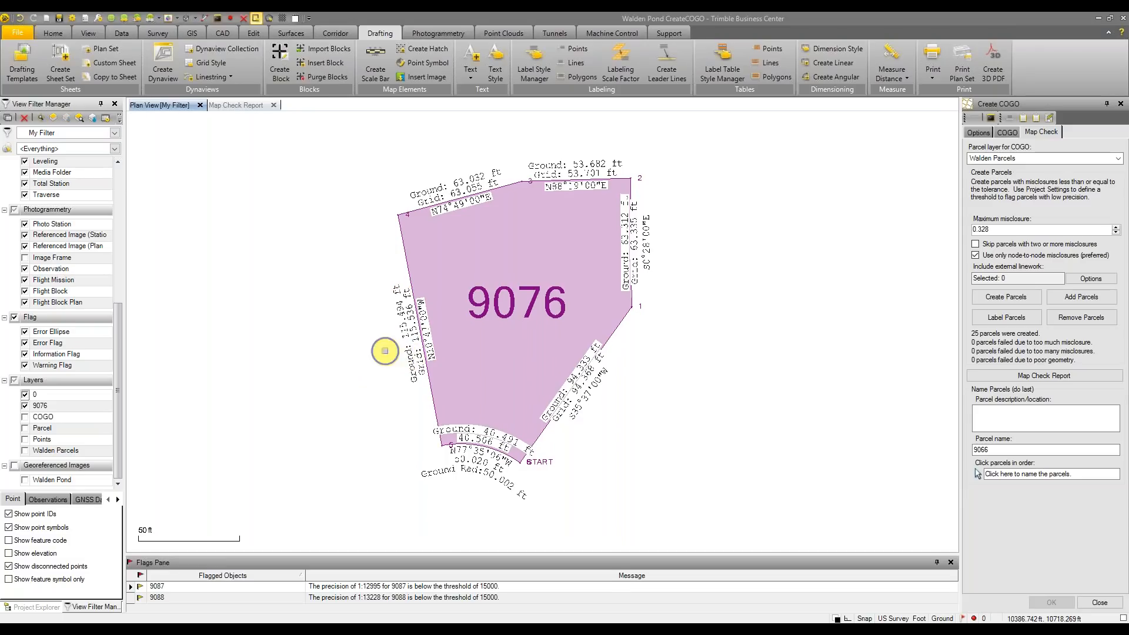
middle_drag(385, 353, 379, 364)
click(405, 356)
right_click(406, 357)
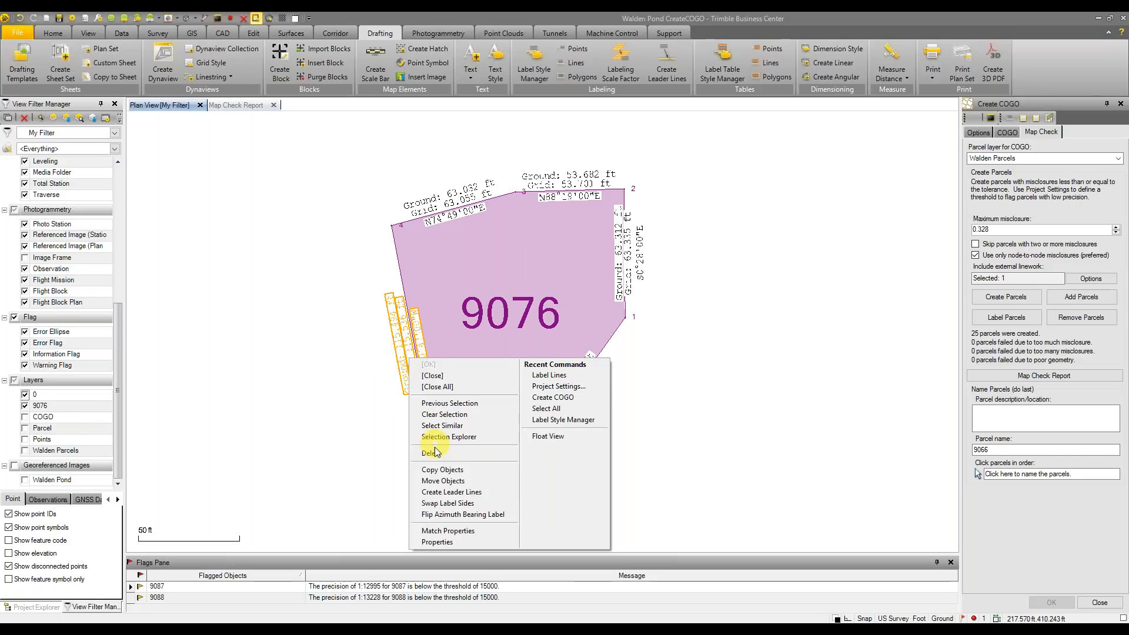
click(433, 453)
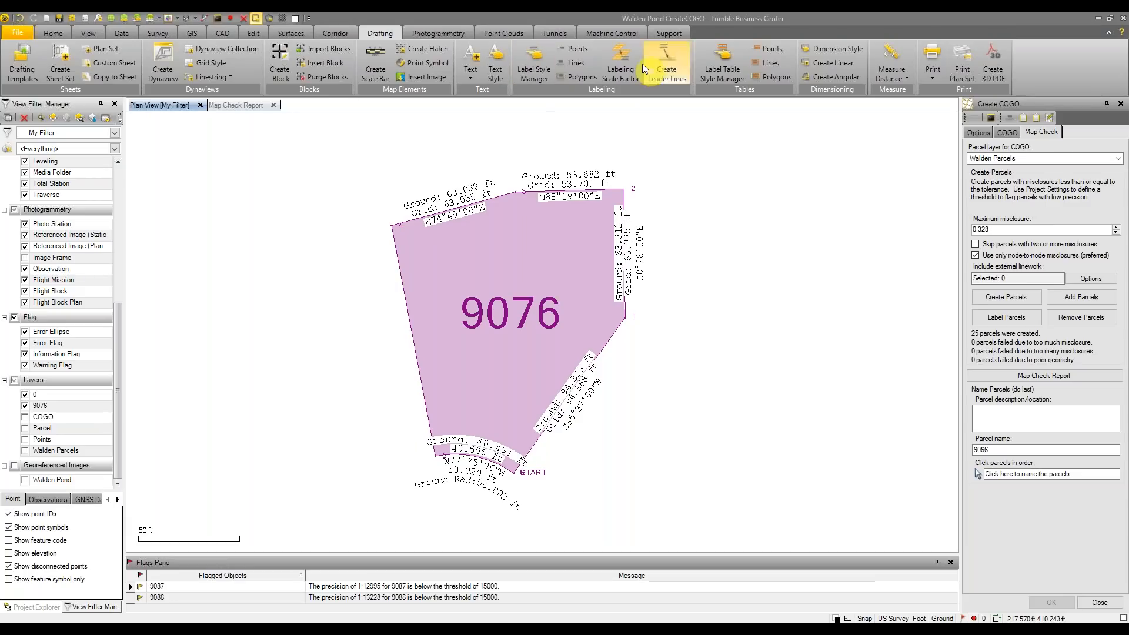
Label the west edge with Label Lines, picking the Lot 9076 line 1 linestring
click(578, 65)
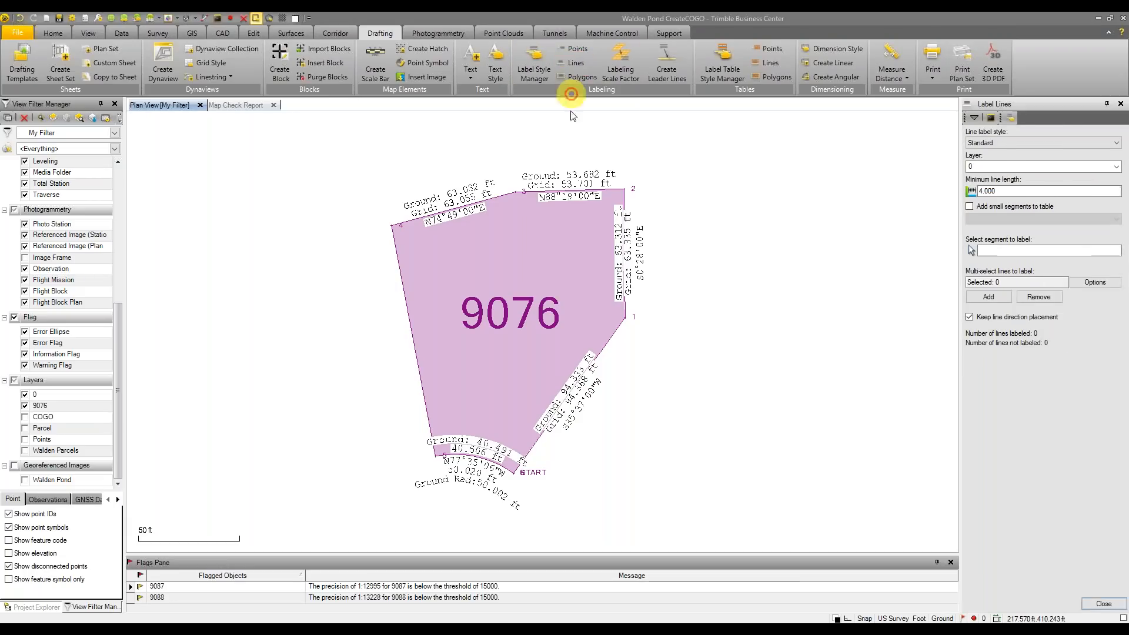
click(1022, 167)
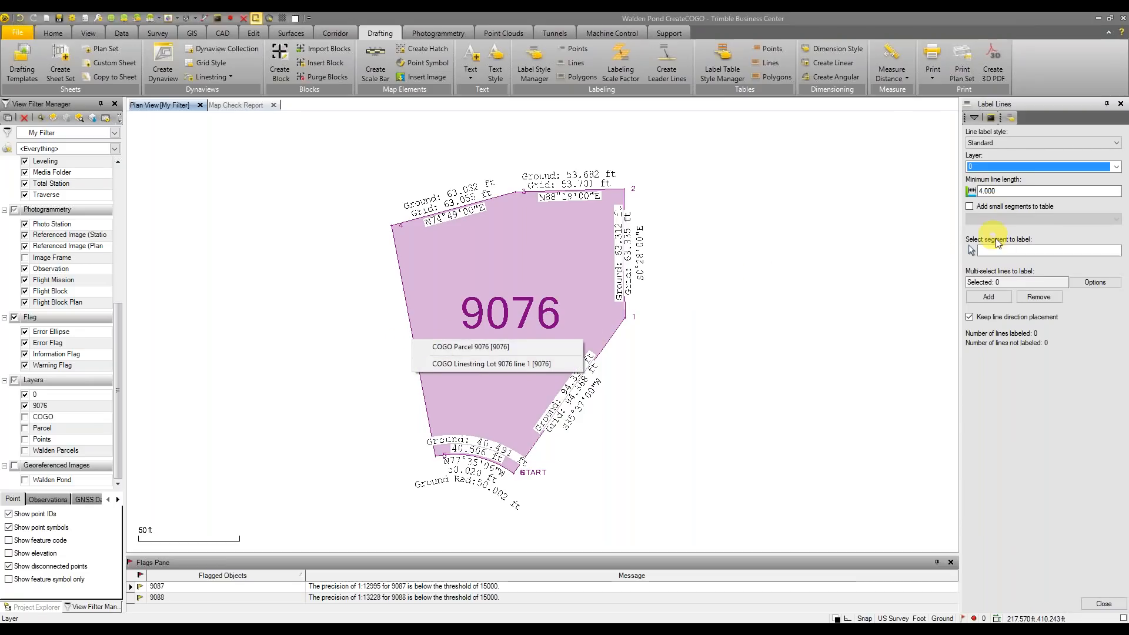
click(1000, 251)
click(407, 319)
click(492, 339)
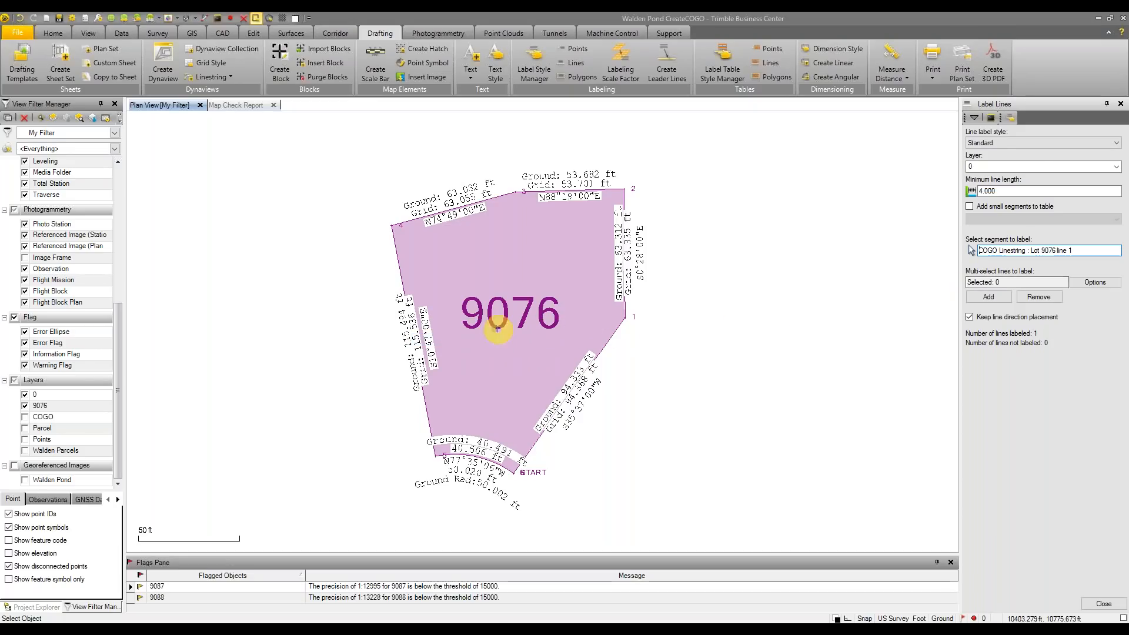
Choose <New ...> from the line label style list
click(1043, 144)
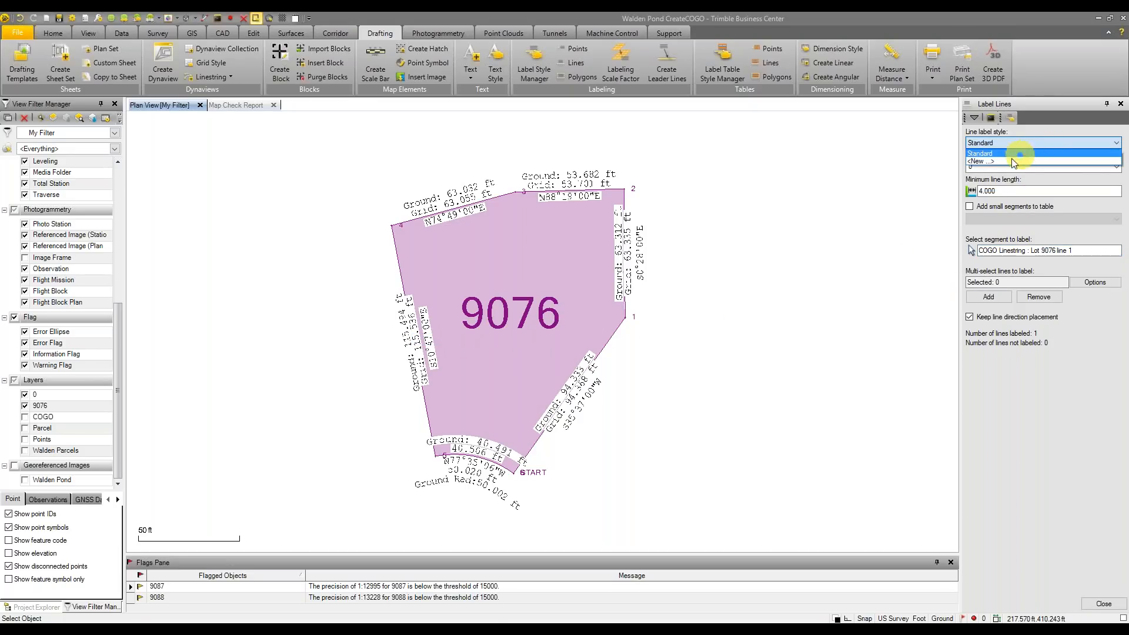
click(1038, 115)
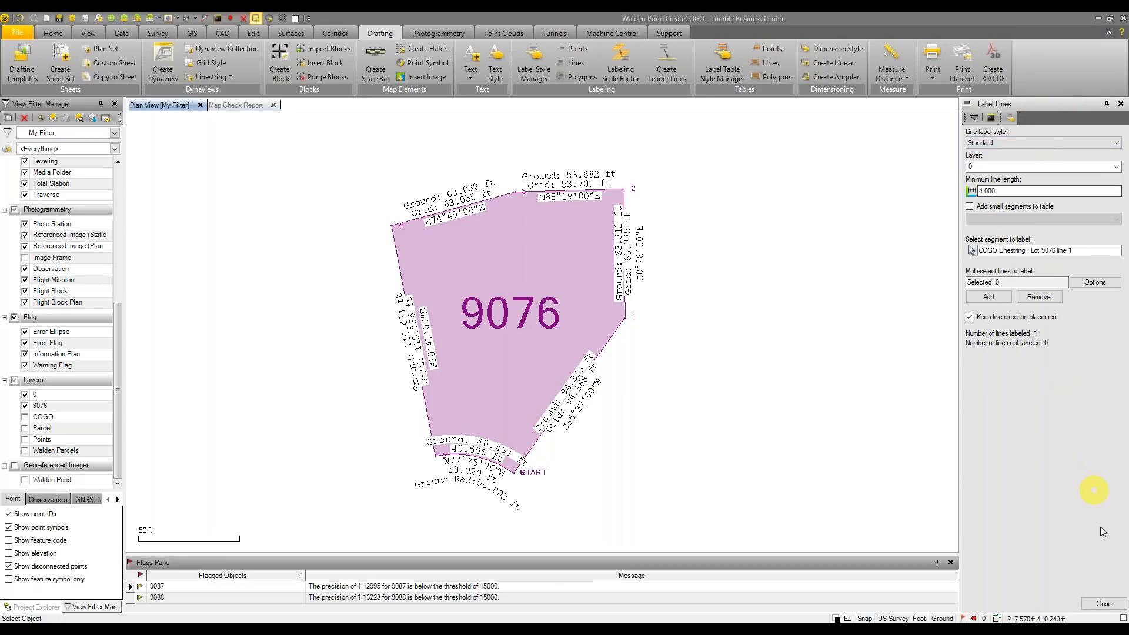
click(1115, 143)
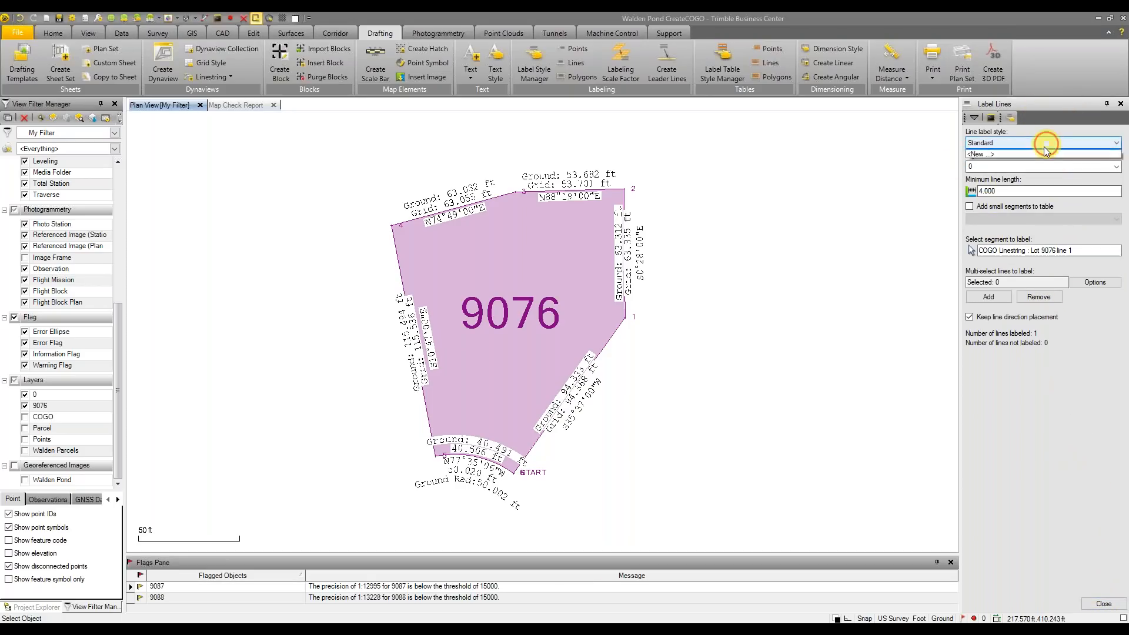
click(1010, 161)
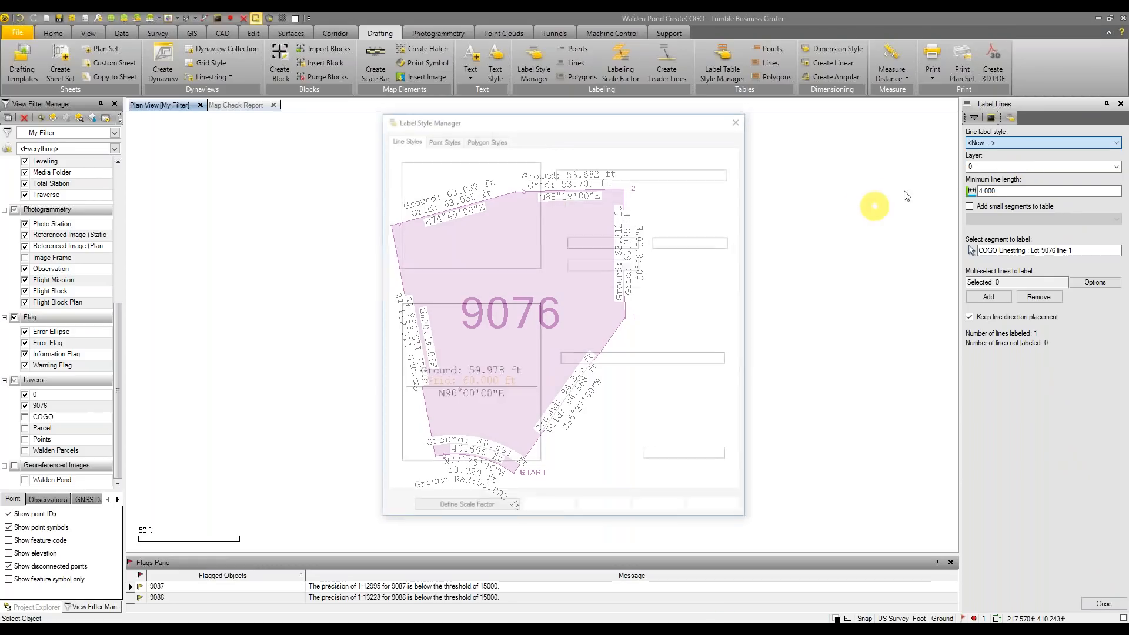
Create the 'Standard reverse' line label style with a new text style that has Auto flip off
click(429, 279)
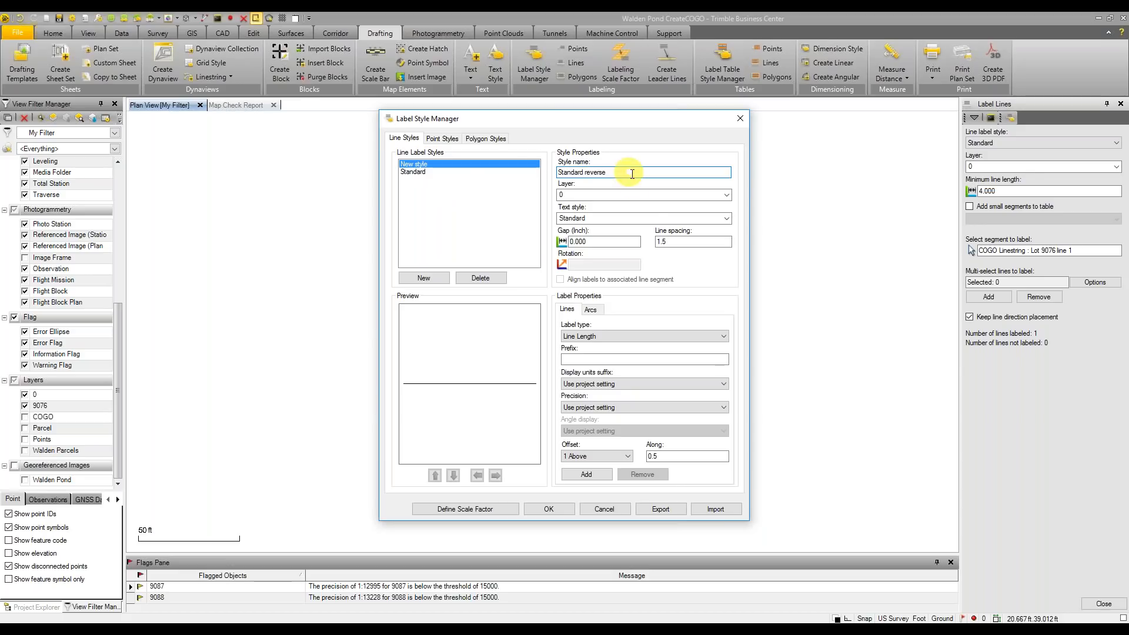
click(628, 222)
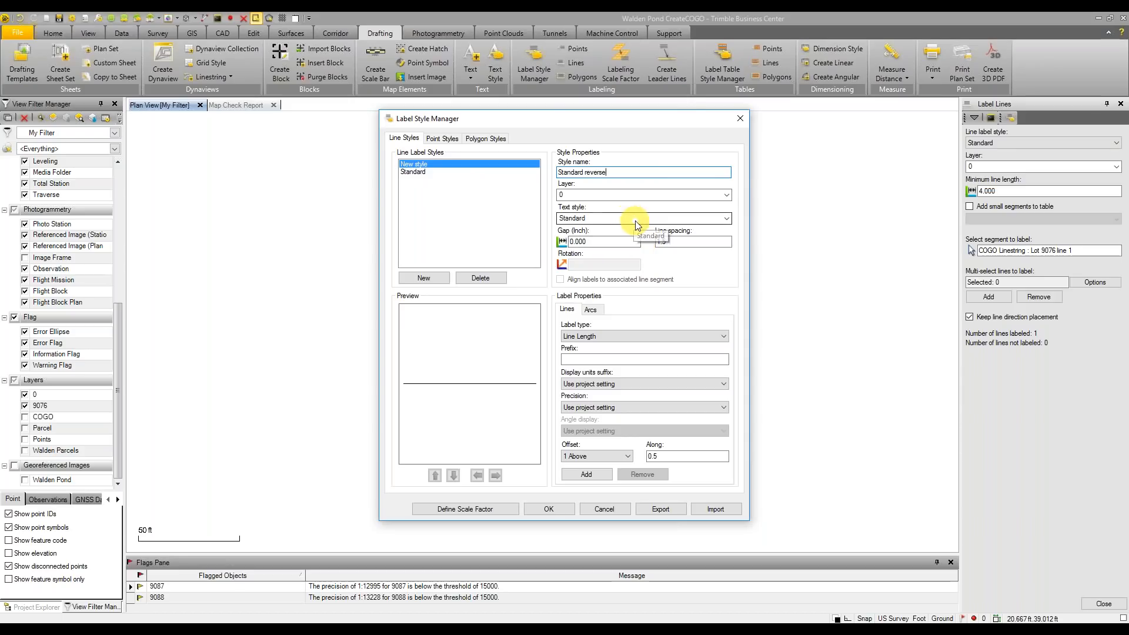
click(598, 237)
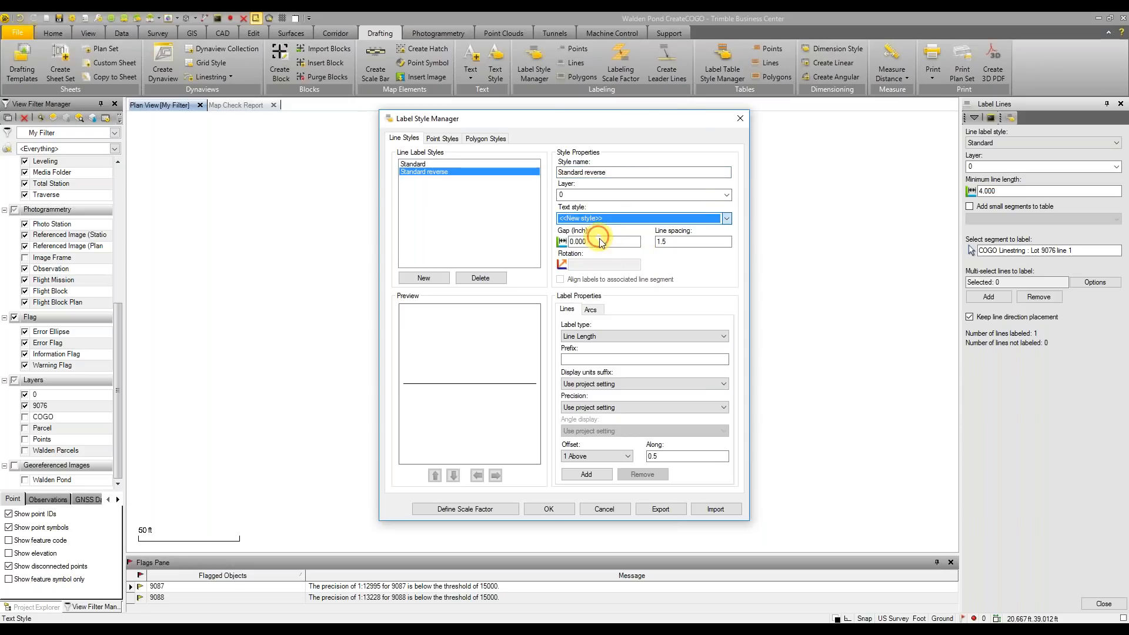
click(604, 382)
click(616, 485)
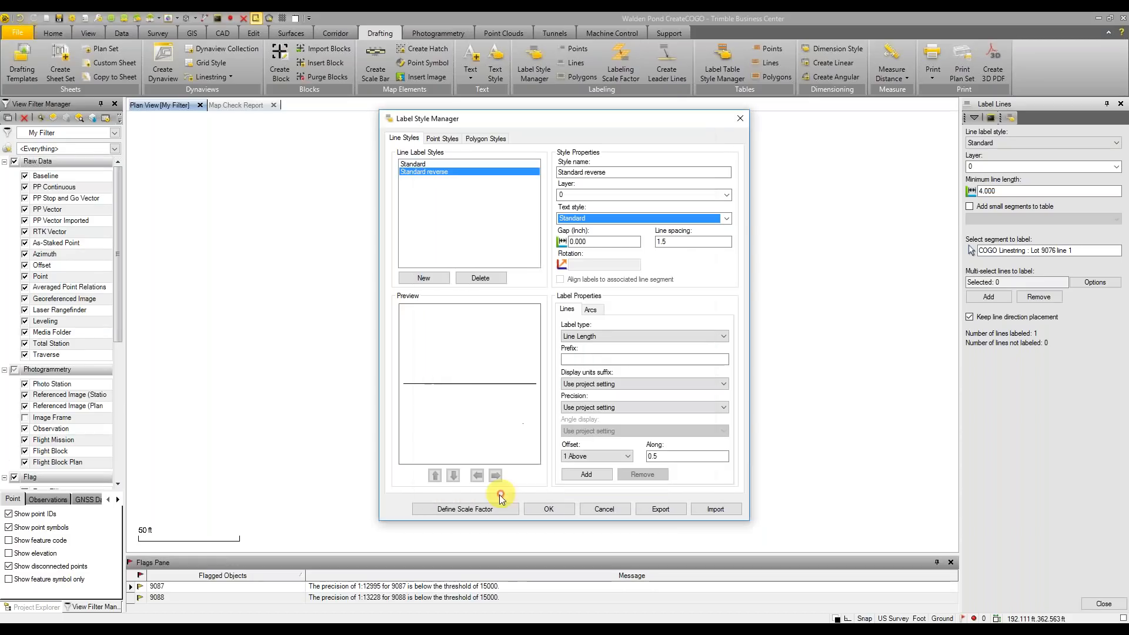
click(552, 432)
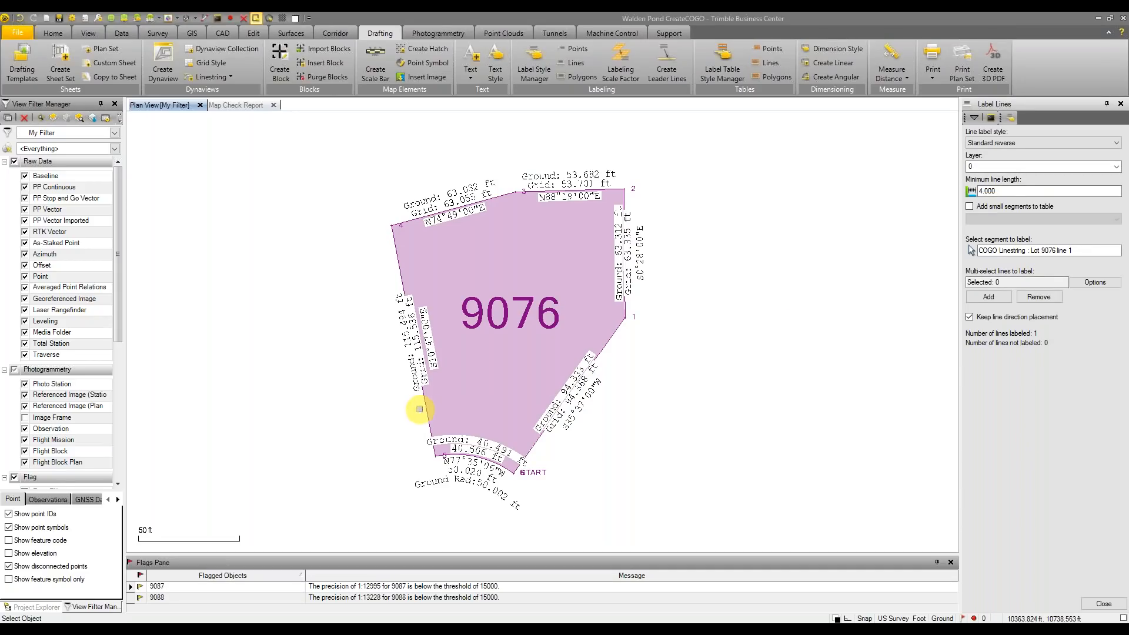
Close the Label Lines and Create COGO panes
click(1103, 603)
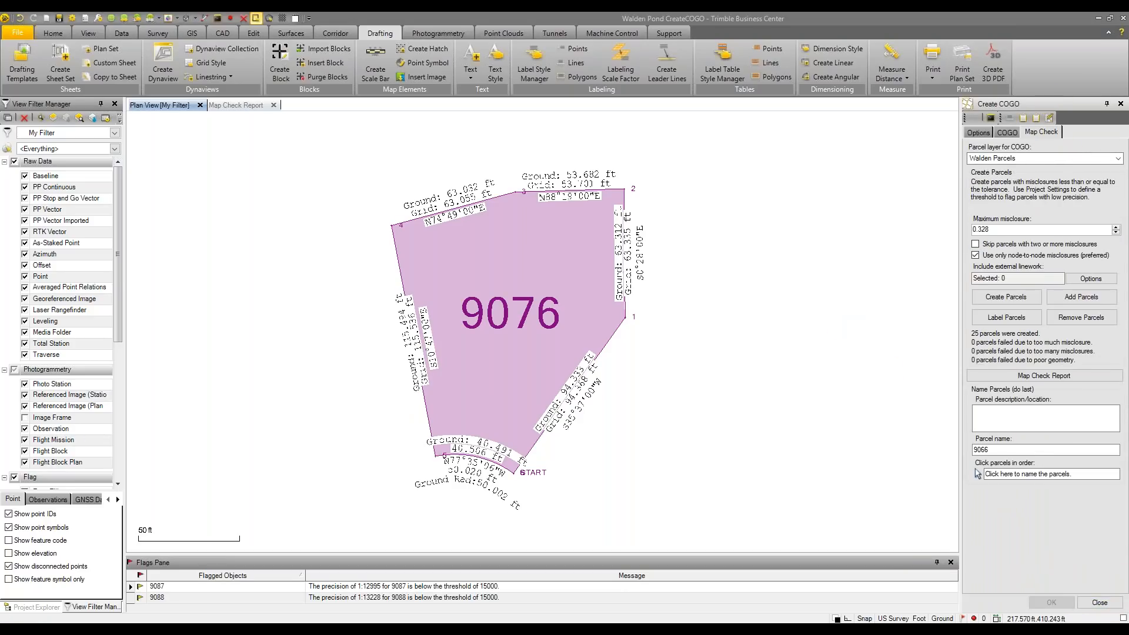
click(1103, 601)
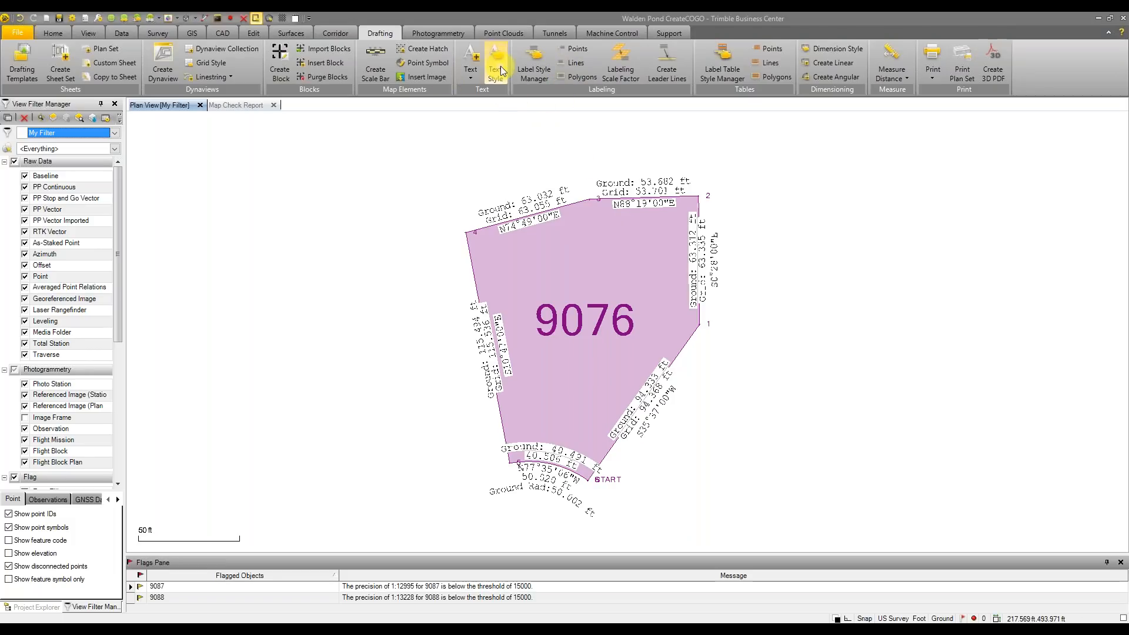
Open the Legal Description Writer from the CAD tab, starting at COGO Parcel 9076's START point
click(323, 34)
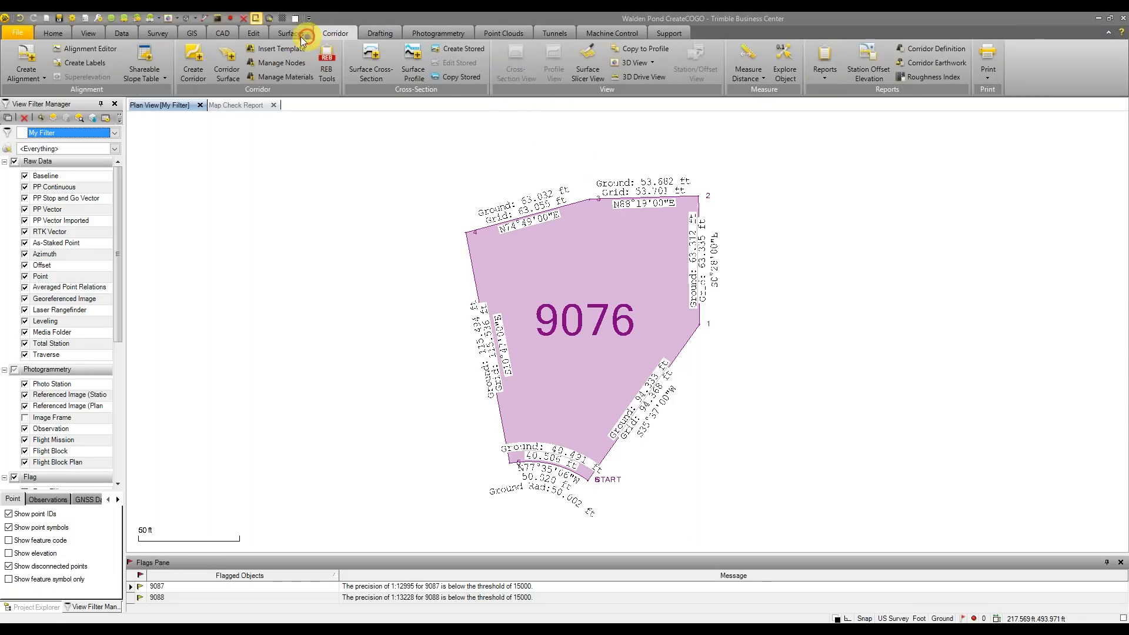
click(220, 34)
click(419, 49)
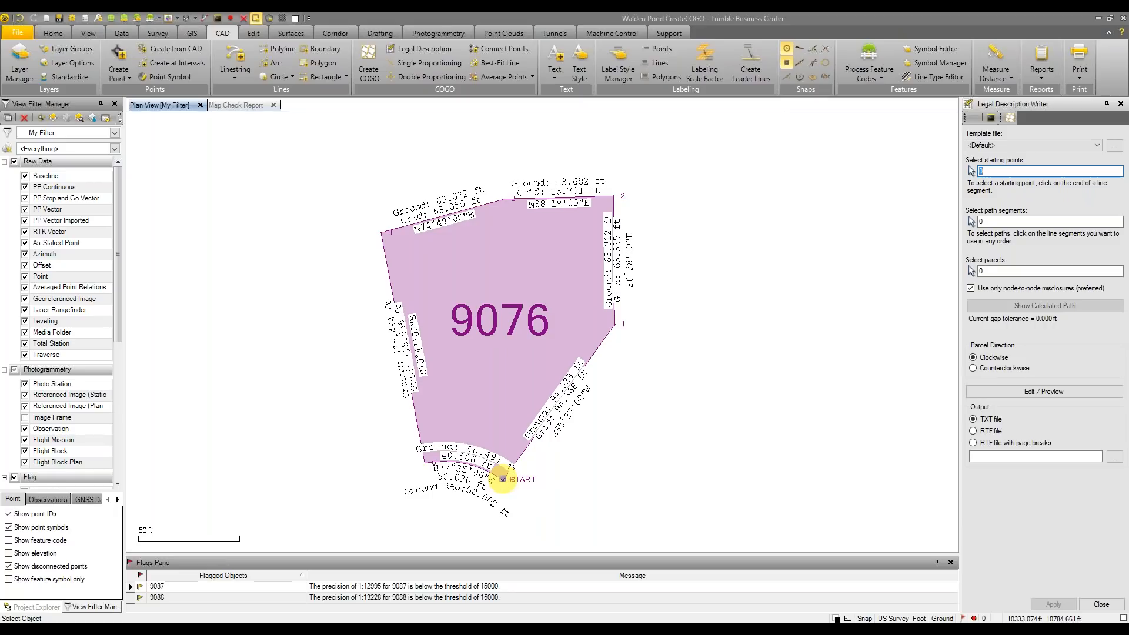
click(503, 479)
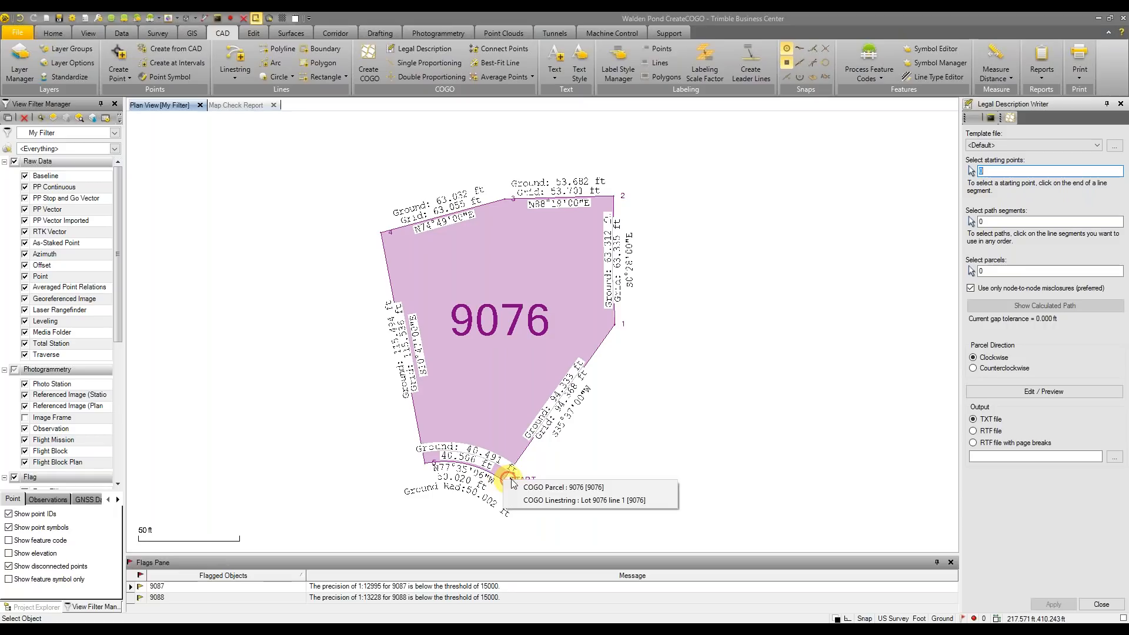
click(550, 488)
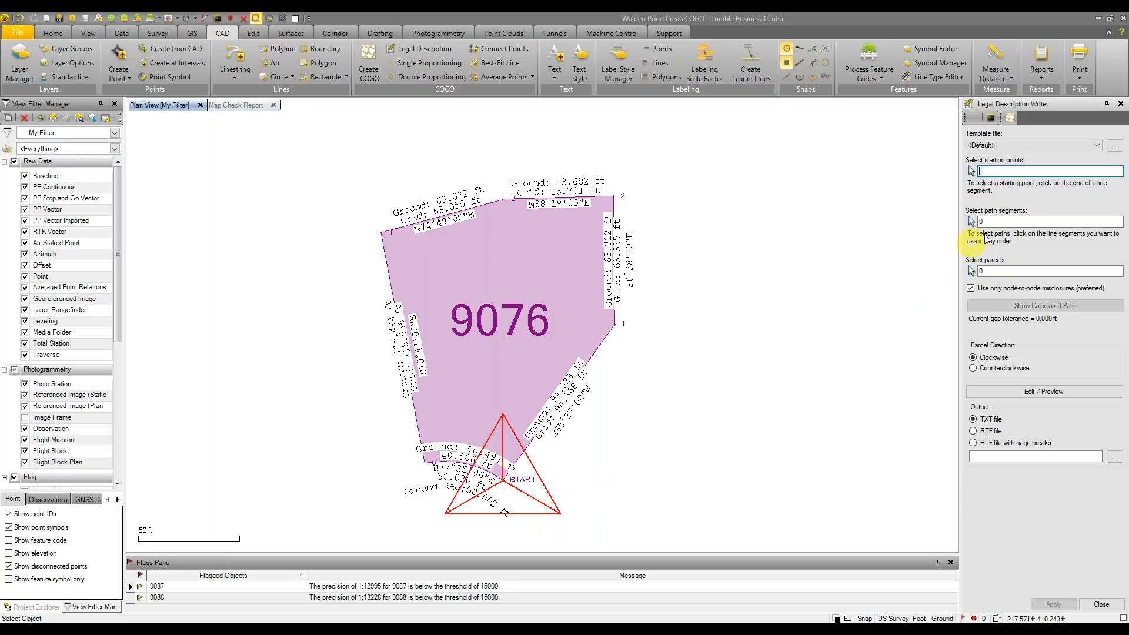
Trace the six boundary segments from point 1 through the closing arc, then open Edit / Preview
click(1004, 222)
click(609, 336)
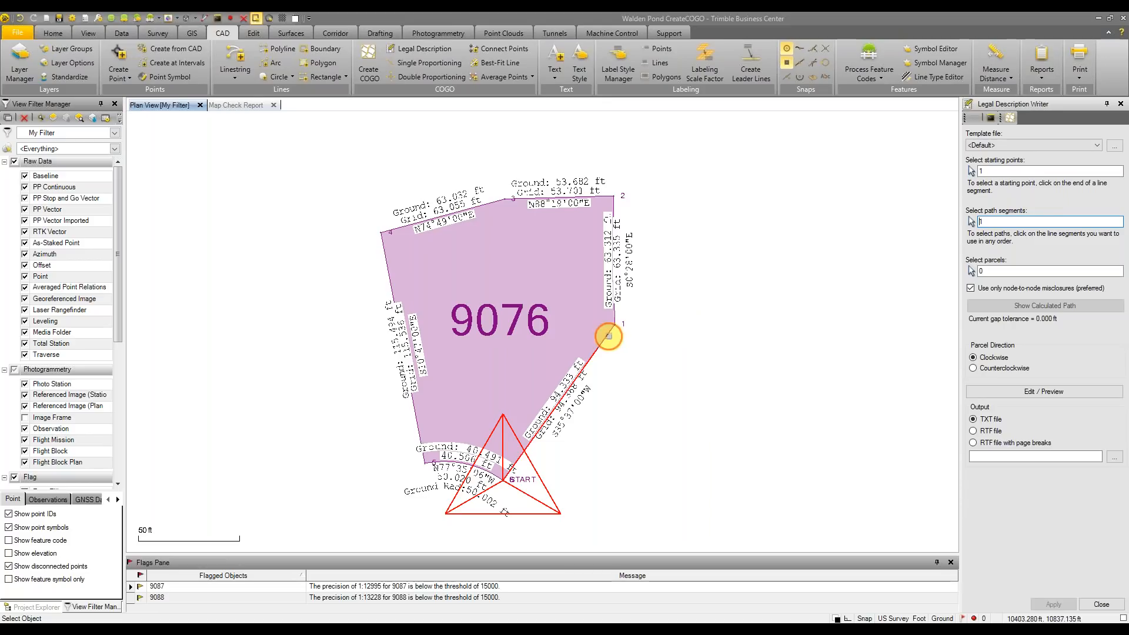
click(614, 312)
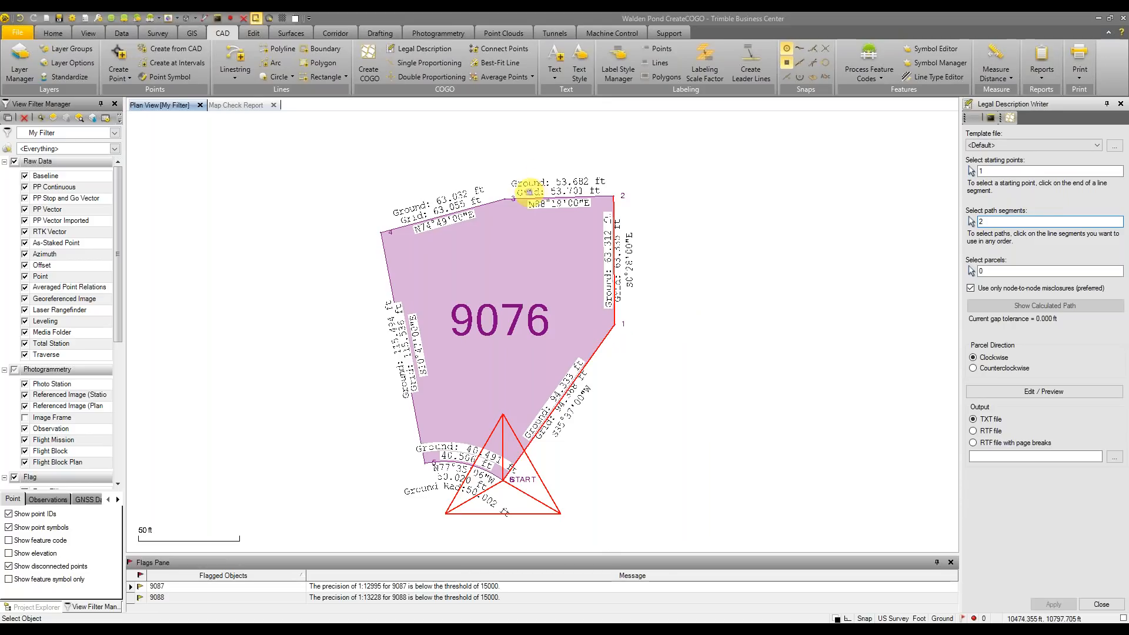
click(523, 199)
click(486, 204)
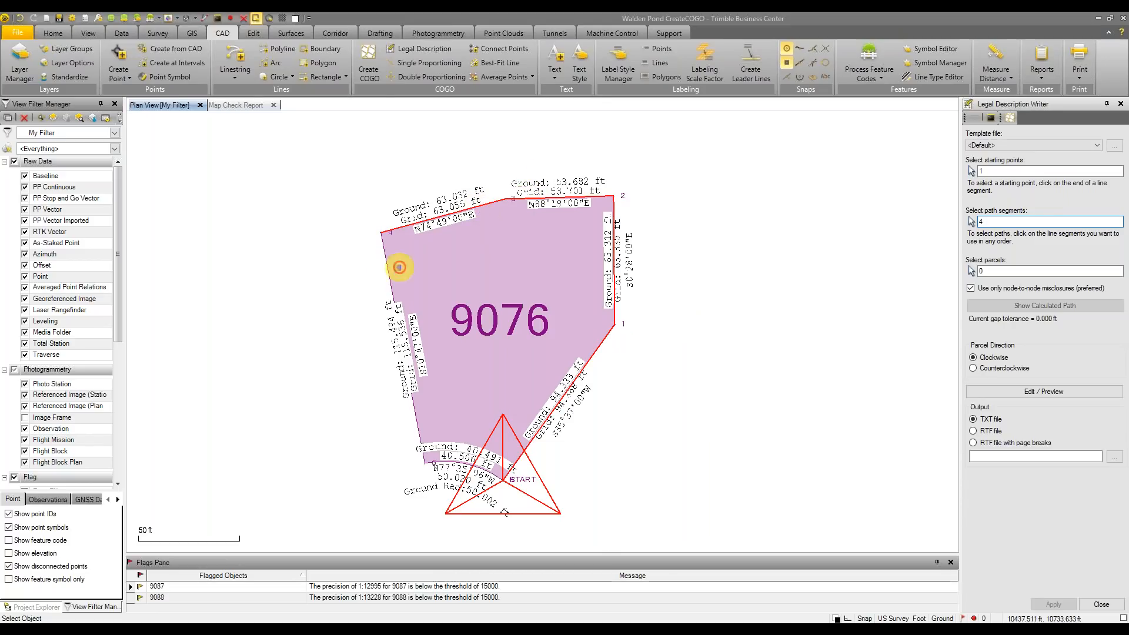
click(393, 297)
click(428, 462)
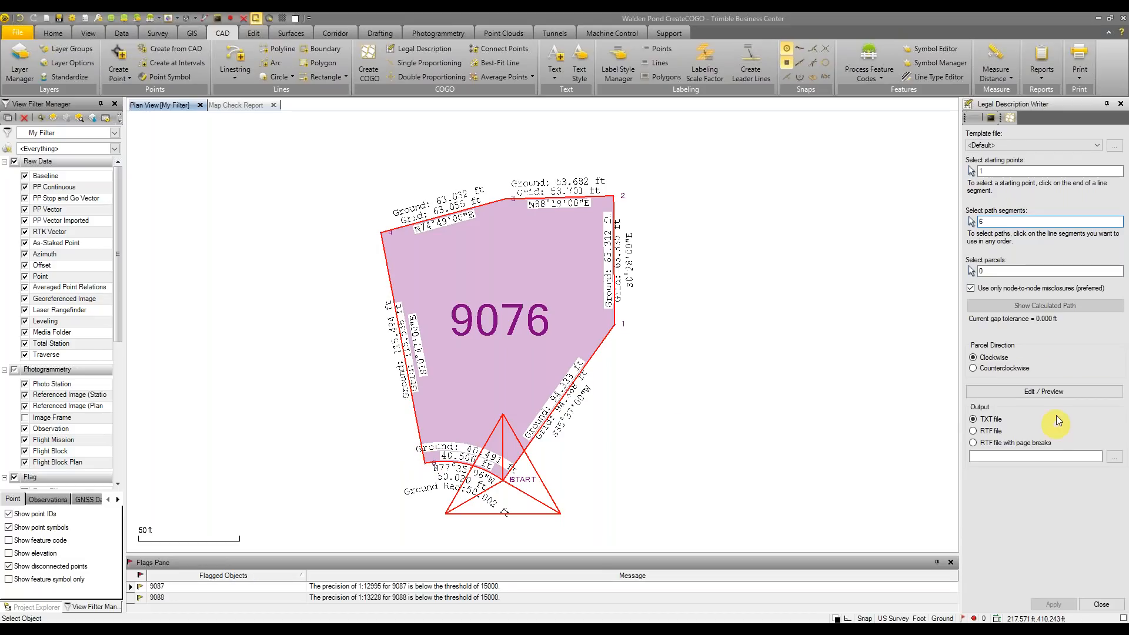
click(1045, 391)
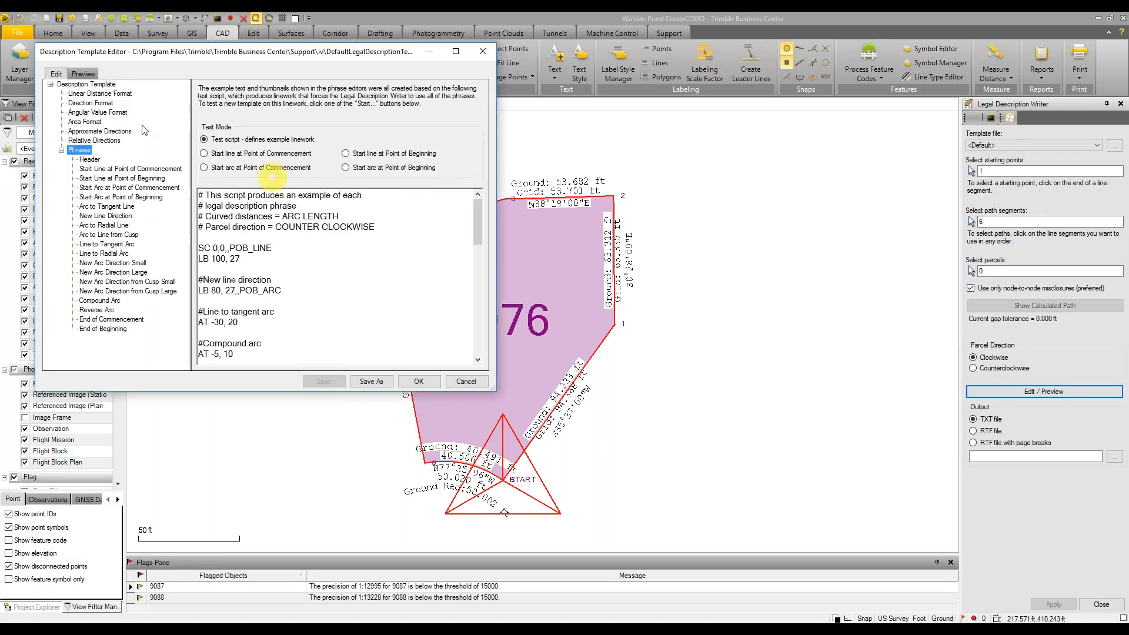
Preview the description, cancel the template editor, and select parcel 9076 as the parcel to describe
click(84, 74)
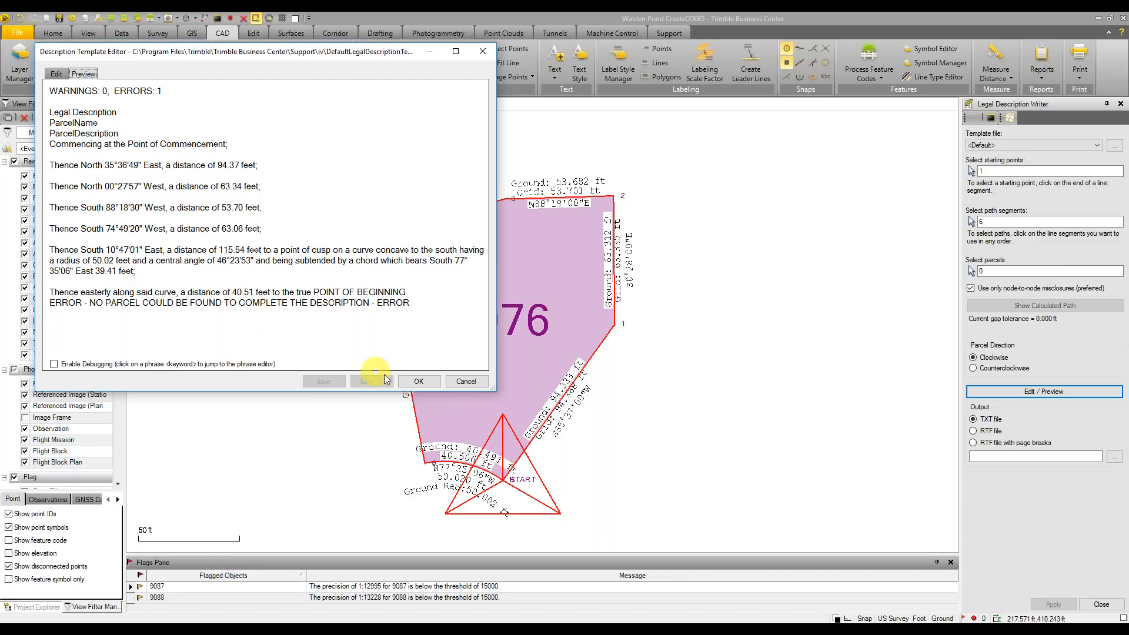
click(465, 381)
click(514, 323)
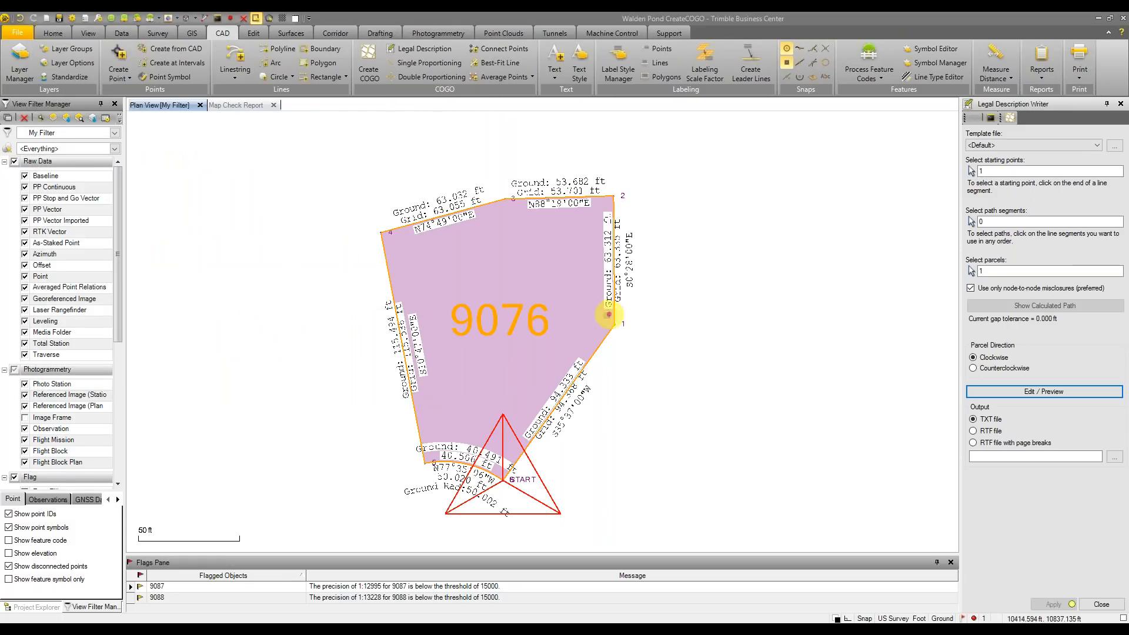
click(1044, 391)
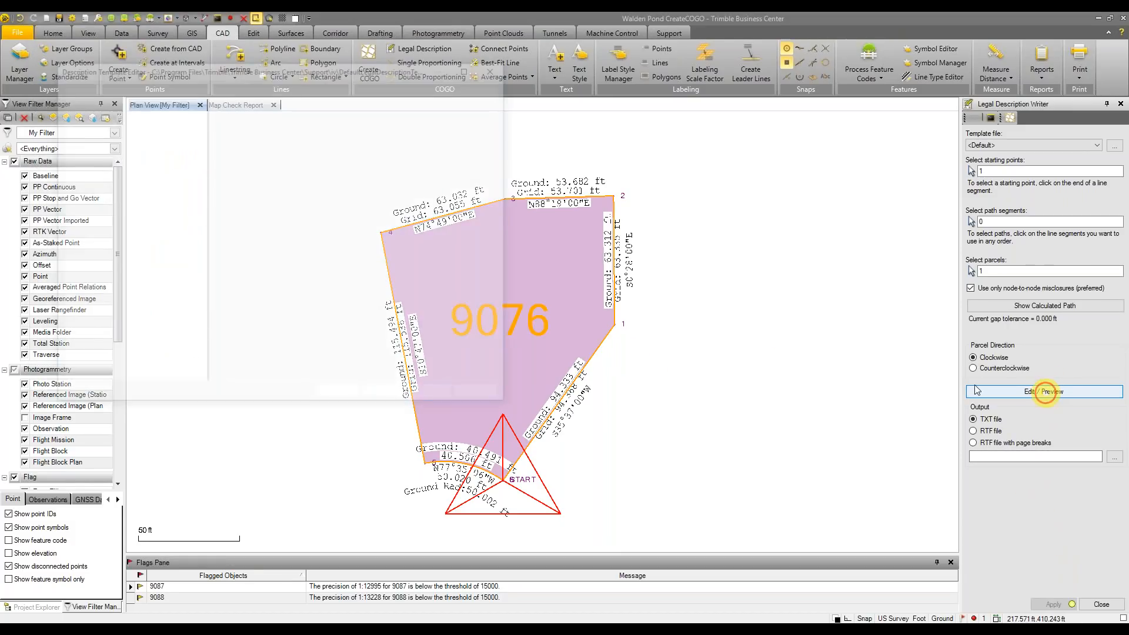
click(99, 90)
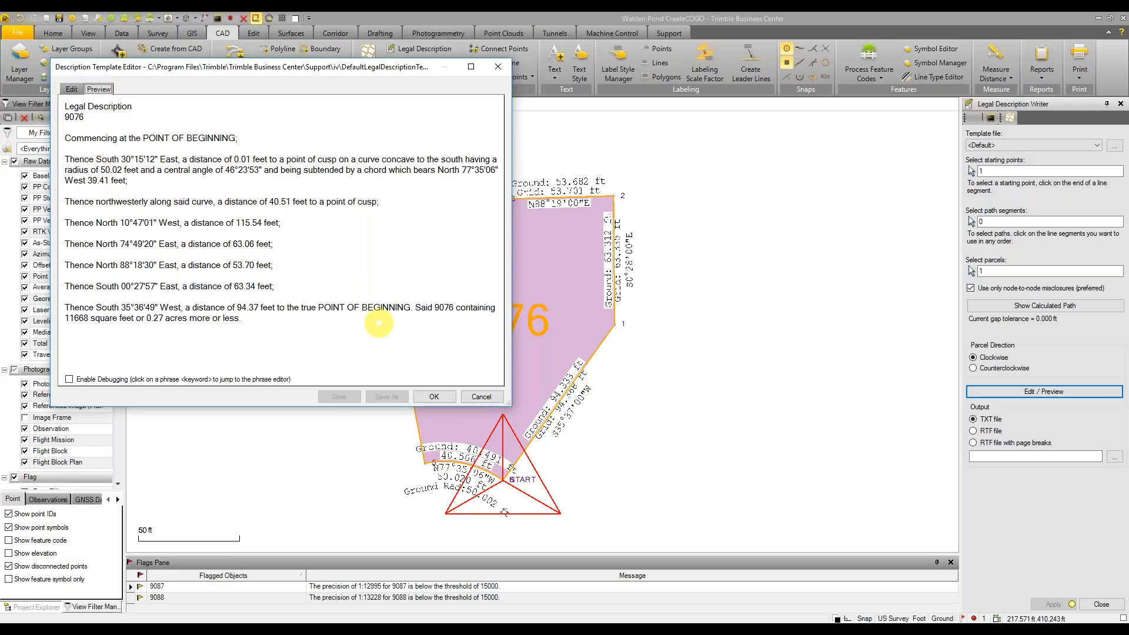
click(70, 380)
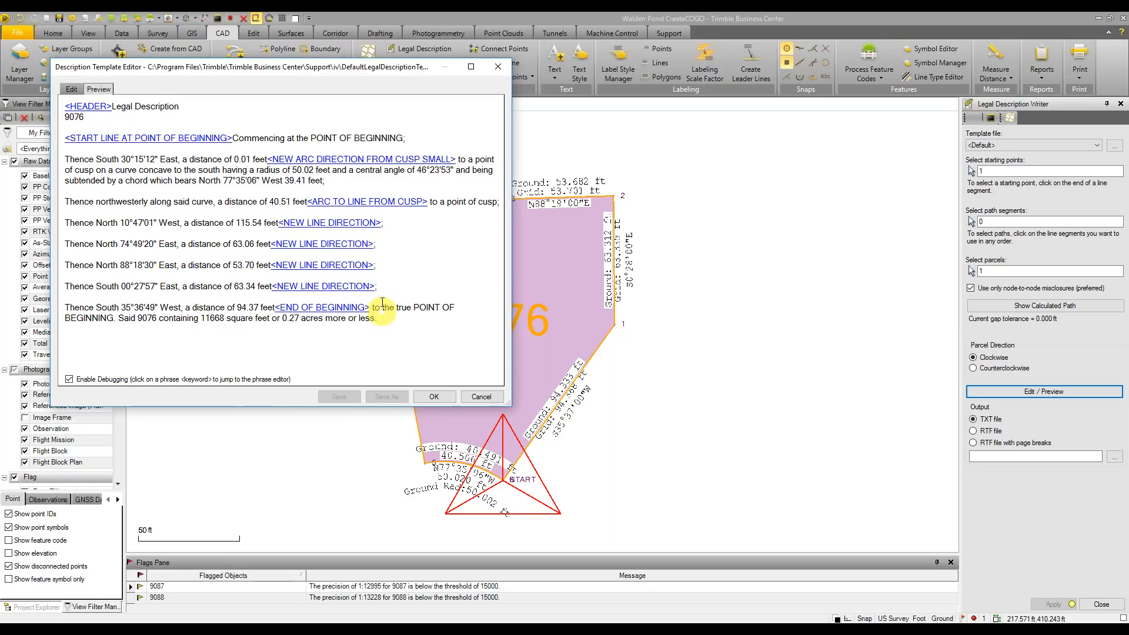
click(351, 265)
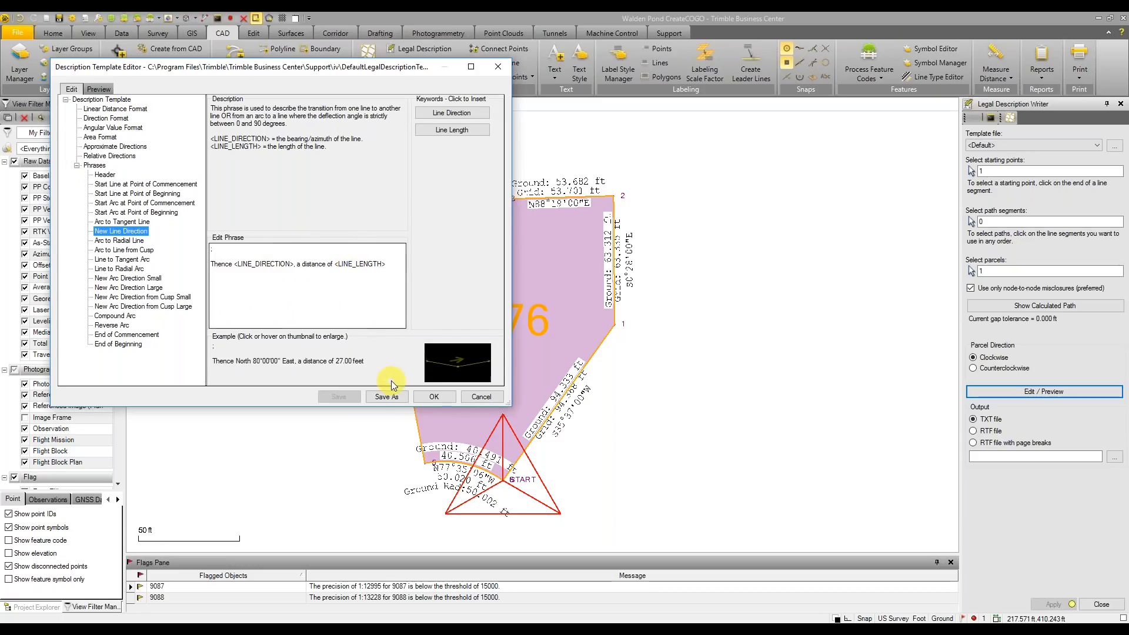
click(481, 397)
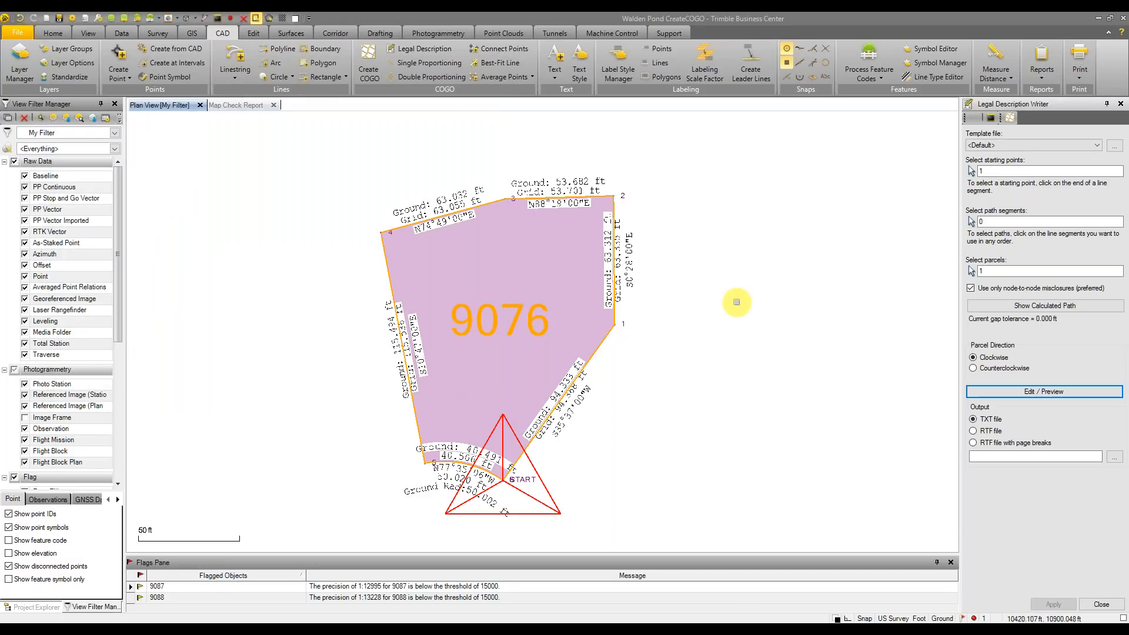
Deselect parcel 9076, close the Legal Description Writer, and open Drafting Templates from the Drafting tab
click(736, 303)
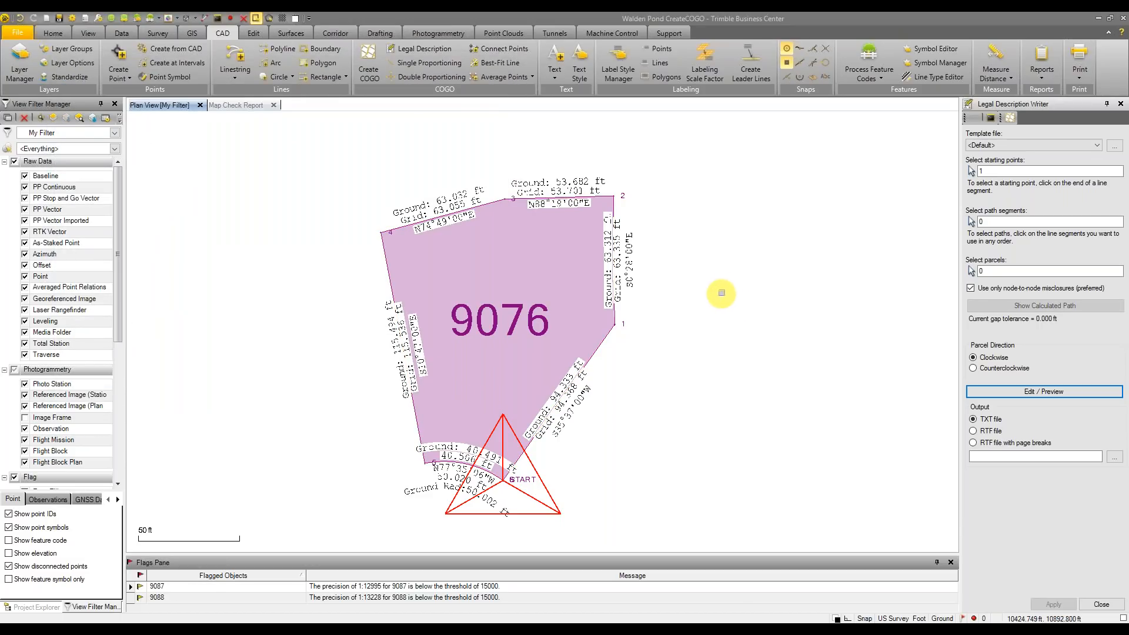
click(1101, 605)
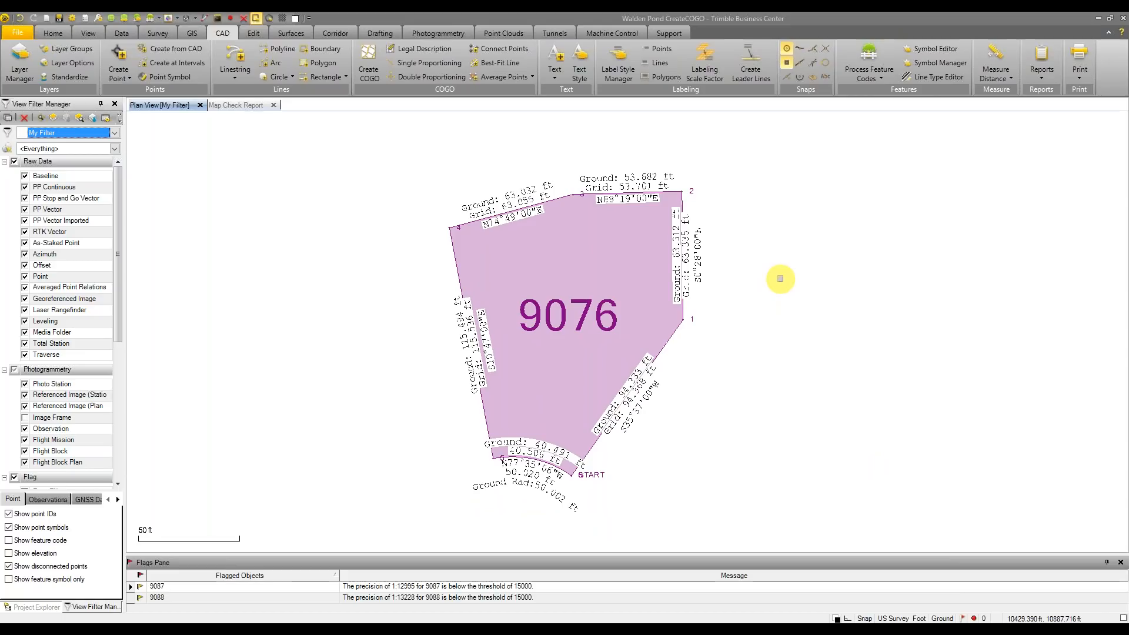
click(380, 33)
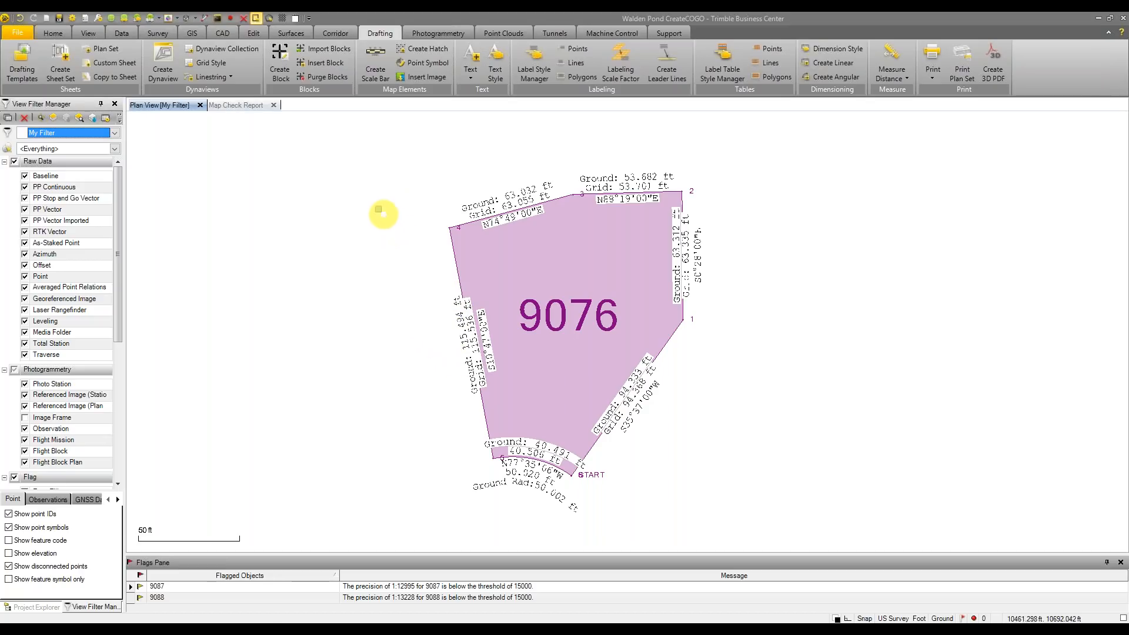
click(20, 75)
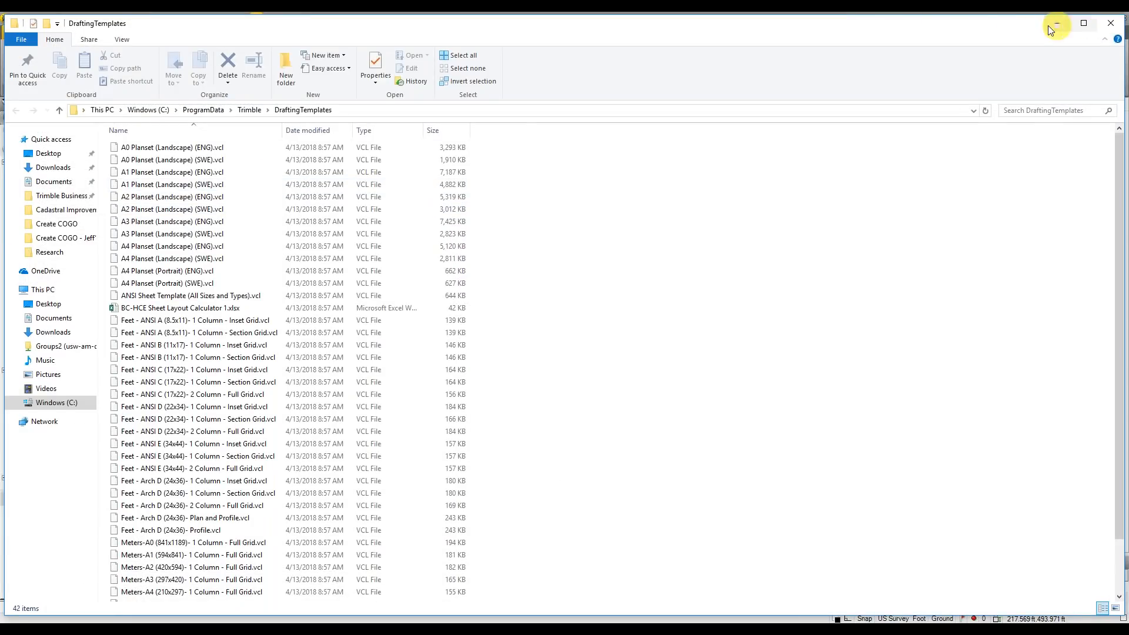
Browse the DraftingTemplates folder, select the Feet - ANSI C 2 Column template, then close Explorer
drag(1032, 20, 1081, 186)
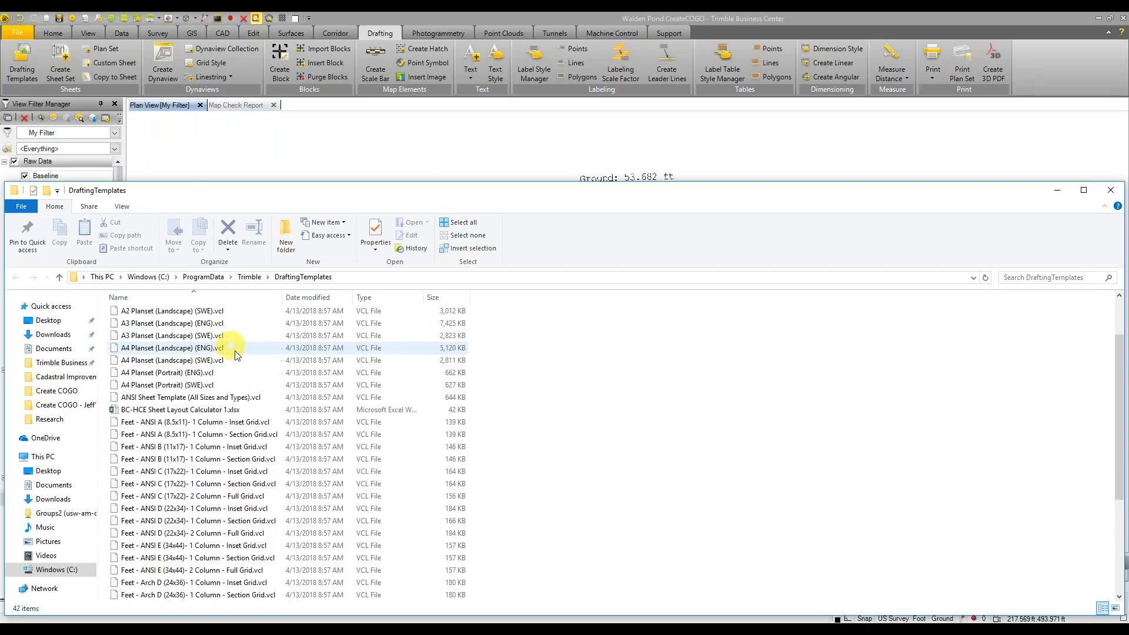
scroll(228, 343, down, 2)
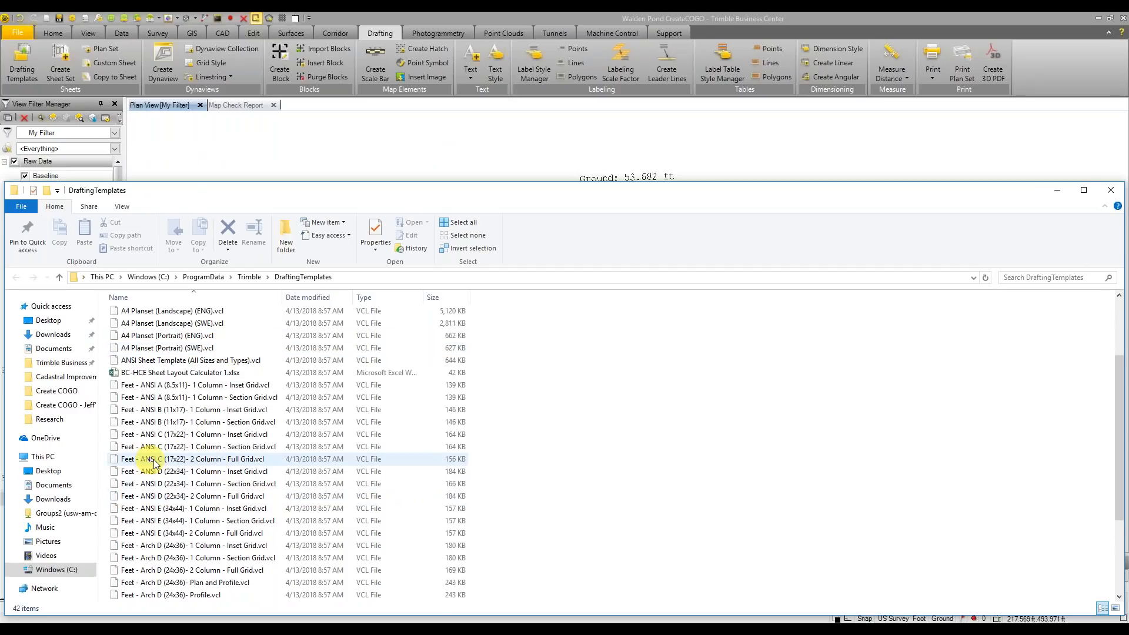
drag(154, 464, 286, 416)
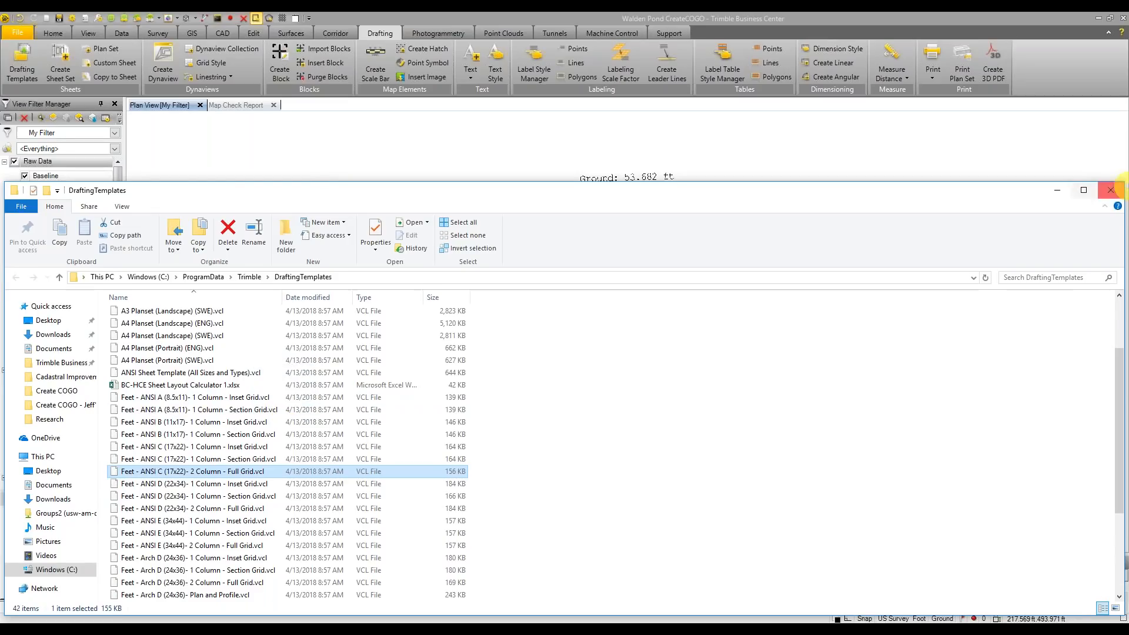
click(1110, 194)
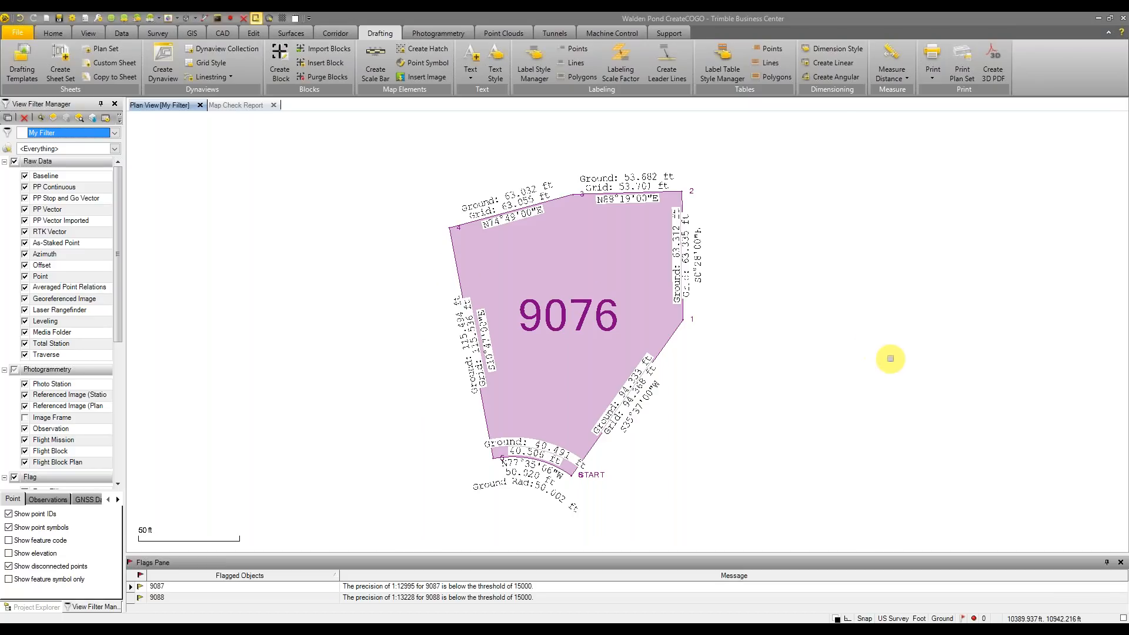
Flip the bearing label on parcel 9076's west line, then Alt+Tab to the Google Slides presentation
click(480, 370)
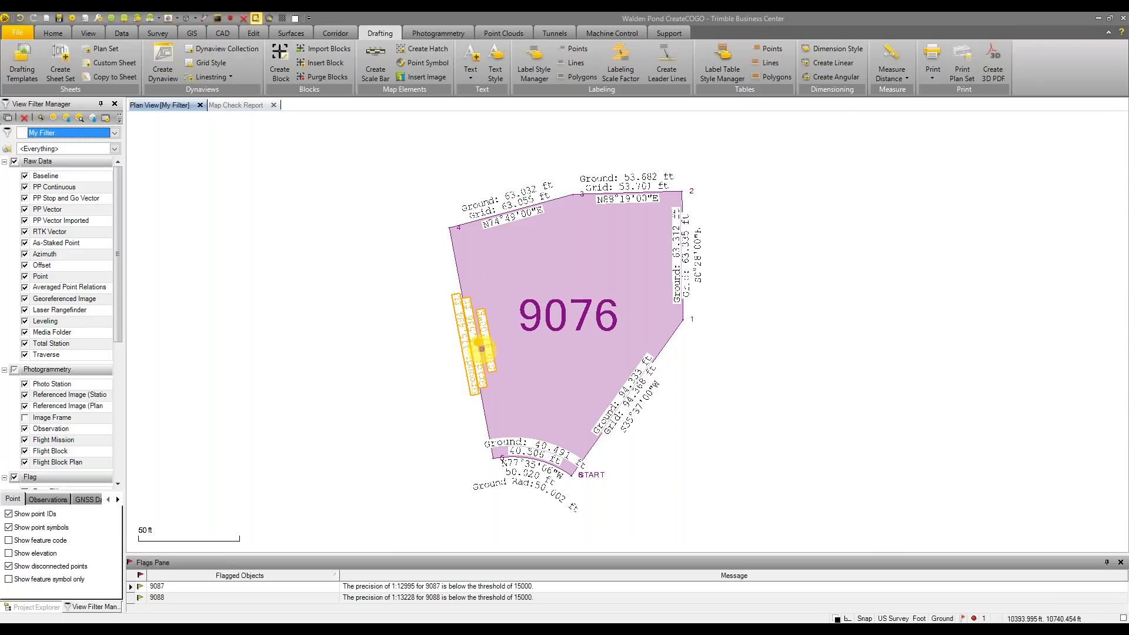
right_click(486, 347)
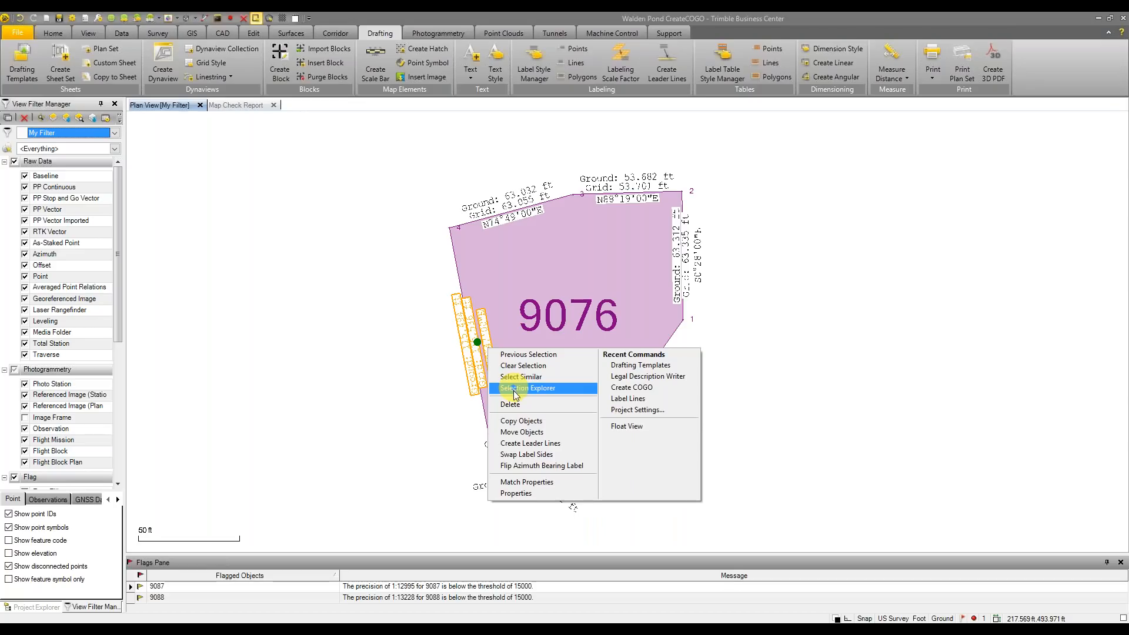
click(540, 466)
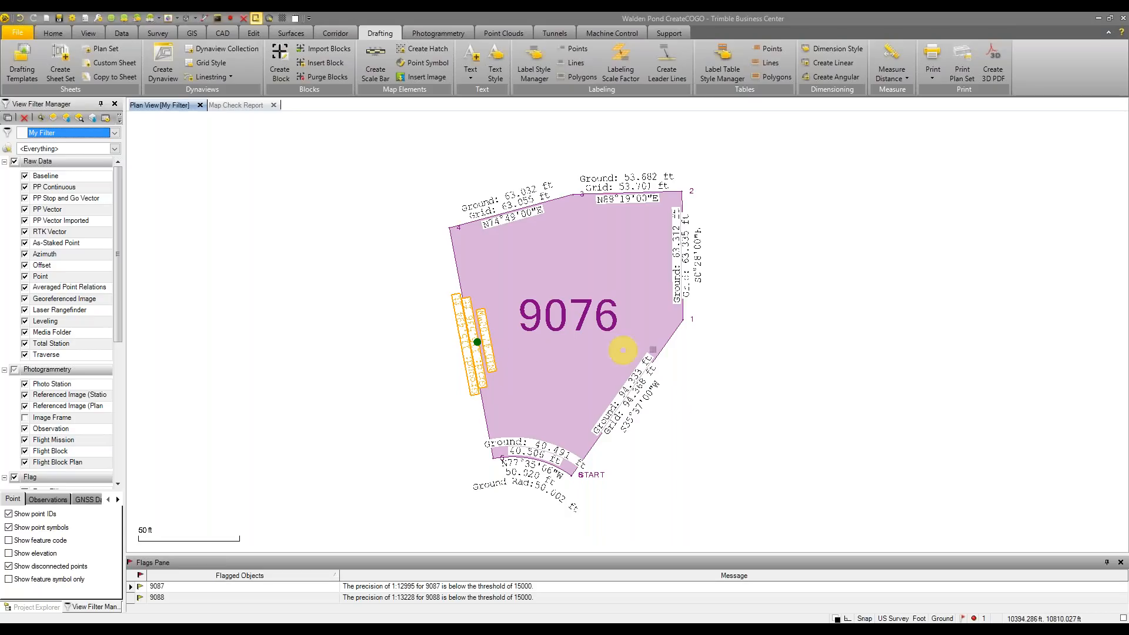
click(782, 372)
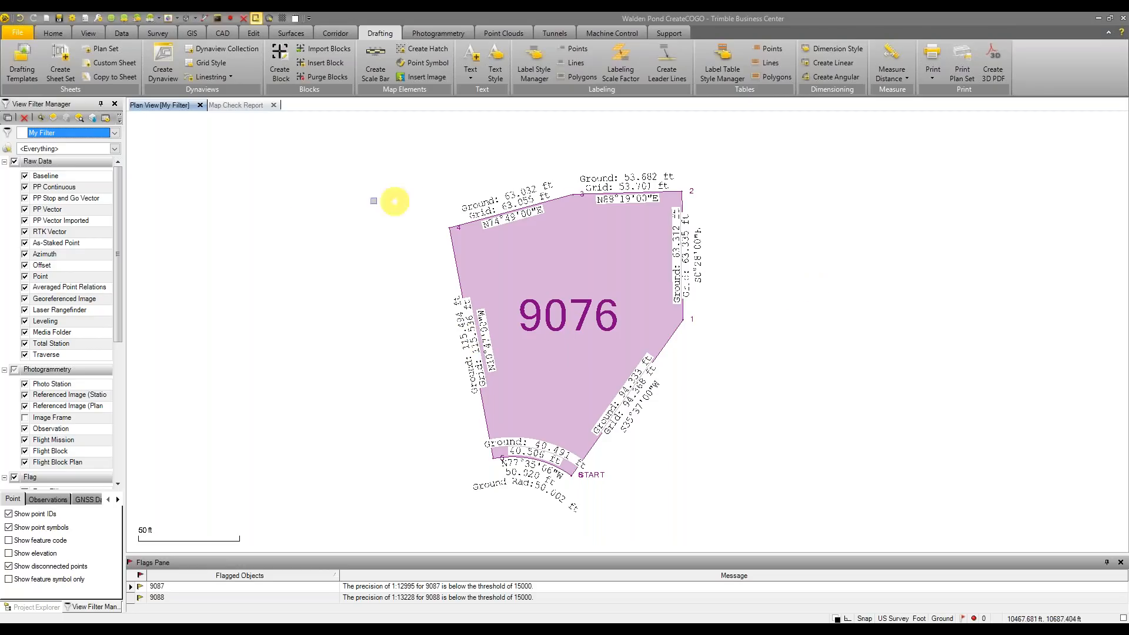
click(331, 320)
key(alt+Tab)
key(alt+Tab)
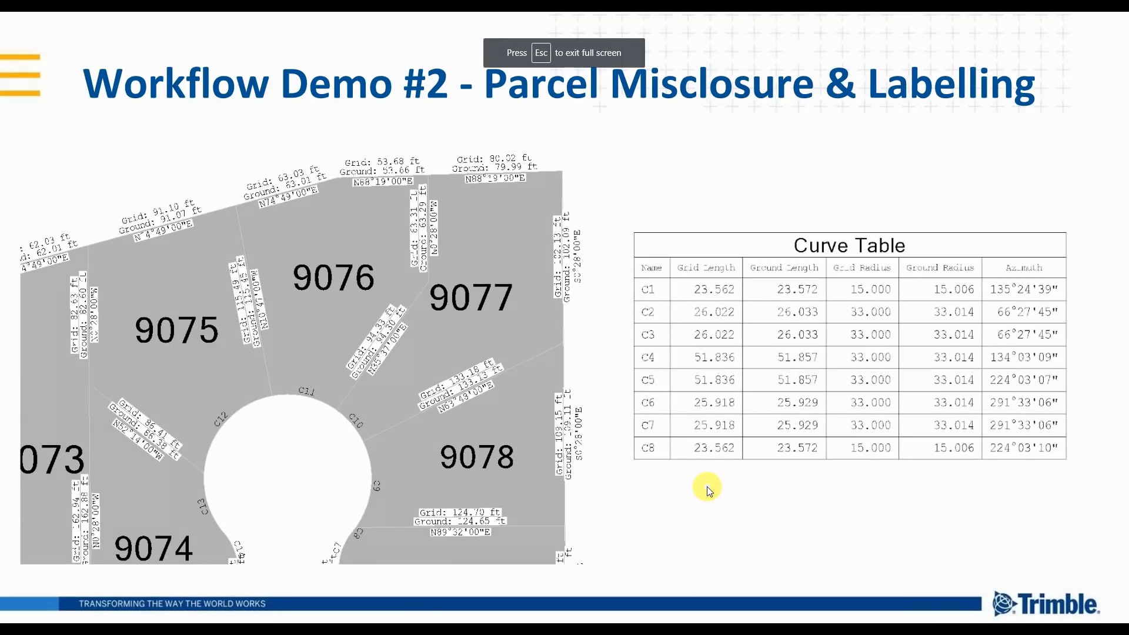
Advance the slideshow through the Q + A slide to the New TBC Webpage slide
click(707, 488)
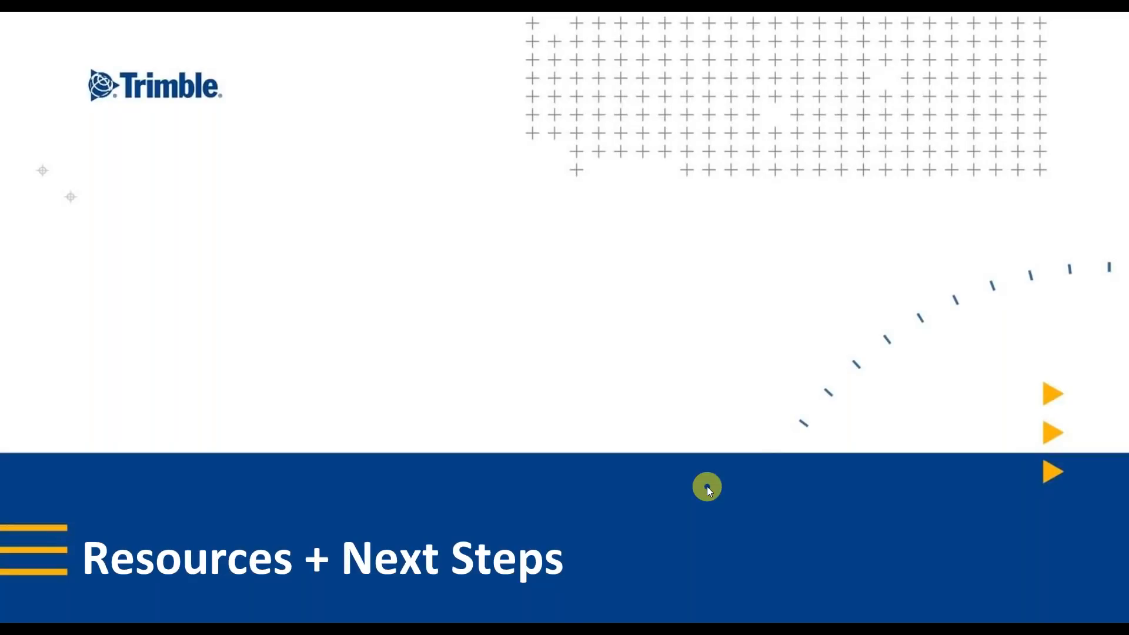
click(707, 488)
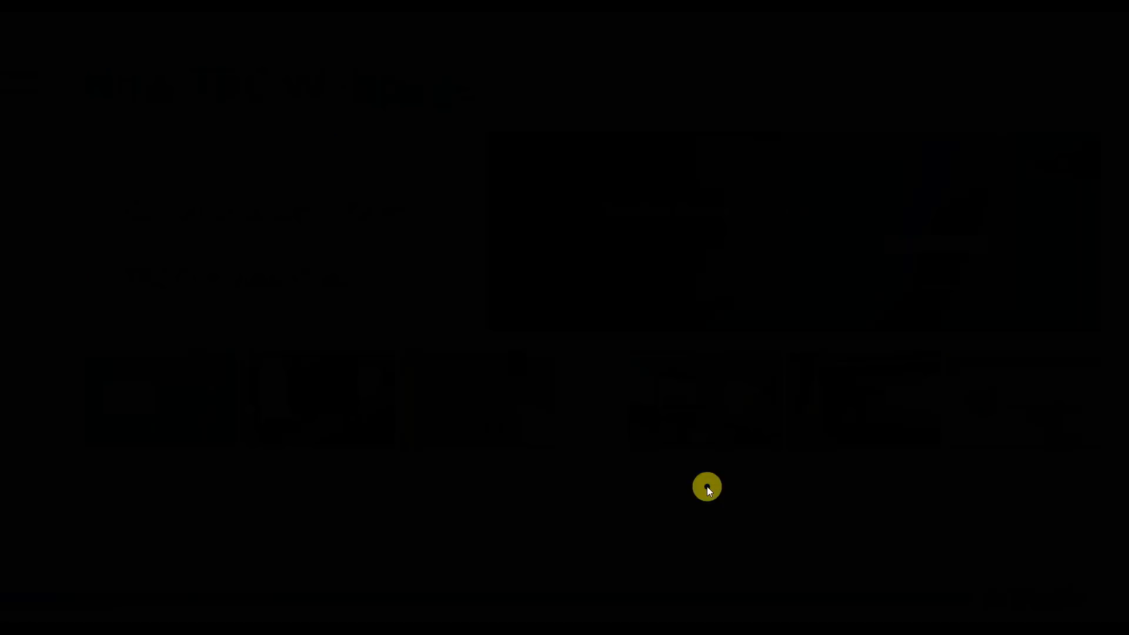